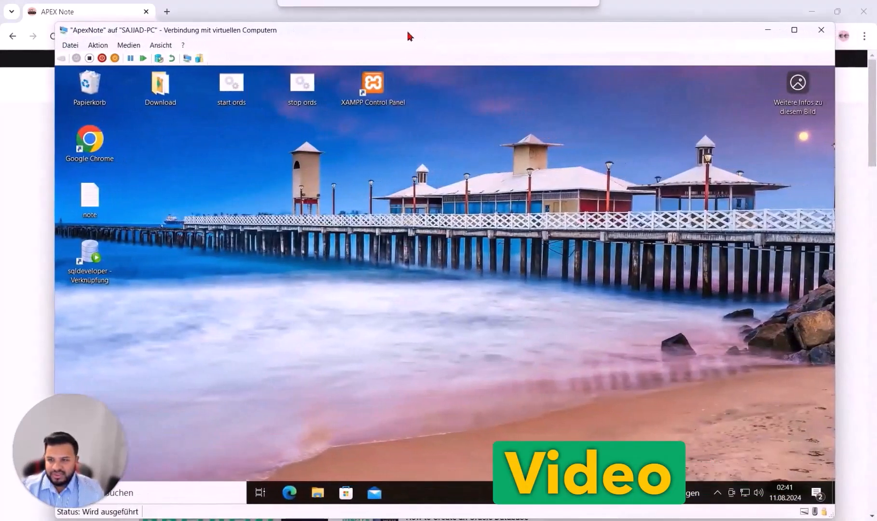
# Open the Download folder, select all seven installers, and launch the 'start ords' script
pyautogui.doubleClick(161, 86)
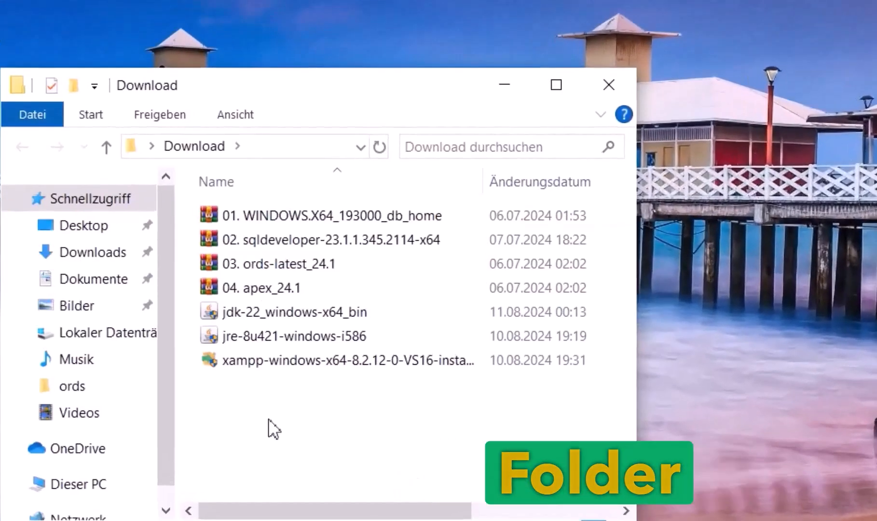
pyautogui.moveTo(269, 420); pyautogui.dragTo(235, 203)
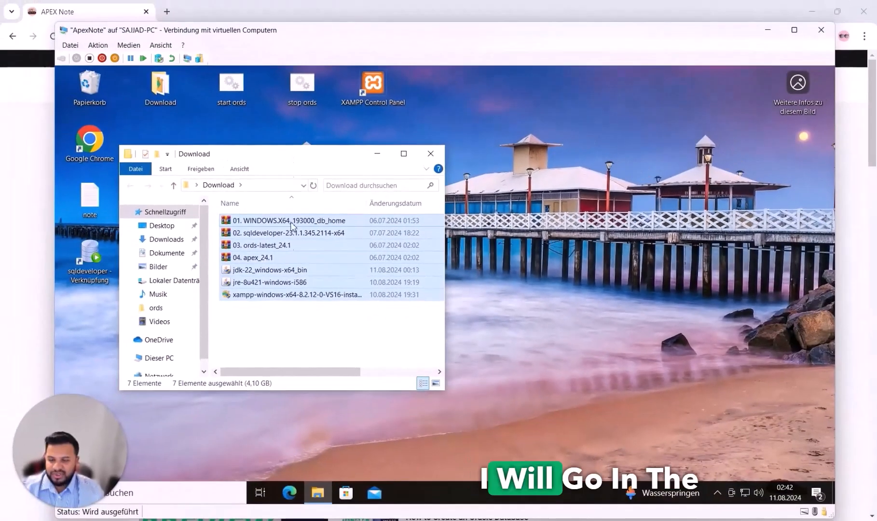
pyautogui.doubleClick(235, 89)
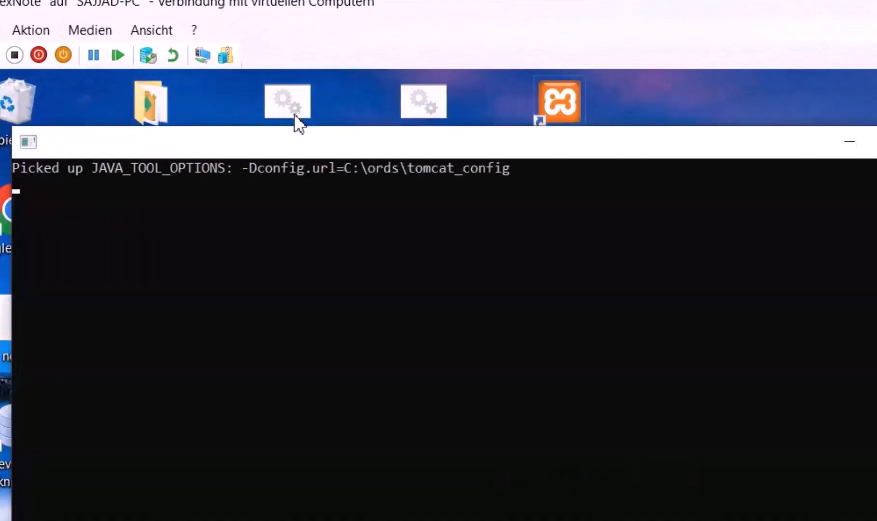
pyautogui.moveTo(327, 151); pyautogui.dragTo(378, 175)
pyautogui.click(296, 152)
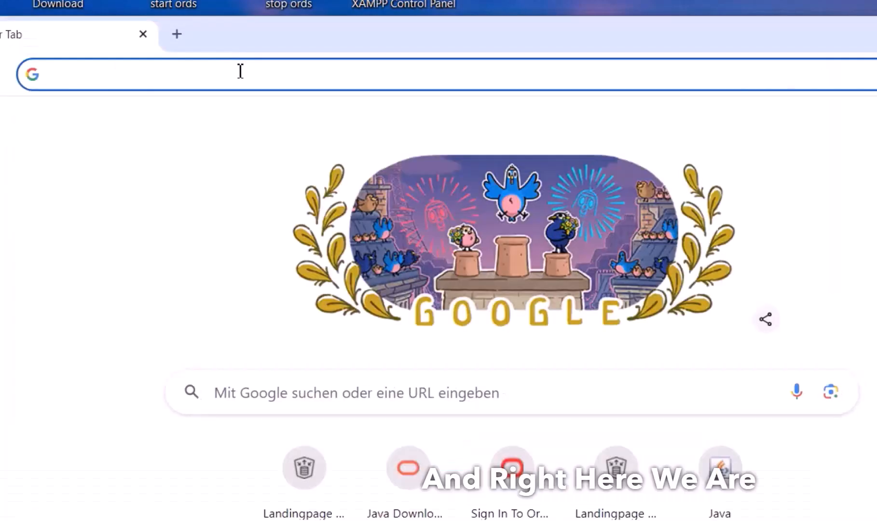
# Load the ORDS server at localhost:8080 in Chrome
pyautogui.write('ora')
pyautogui.hotkey('ctrl', 'a')
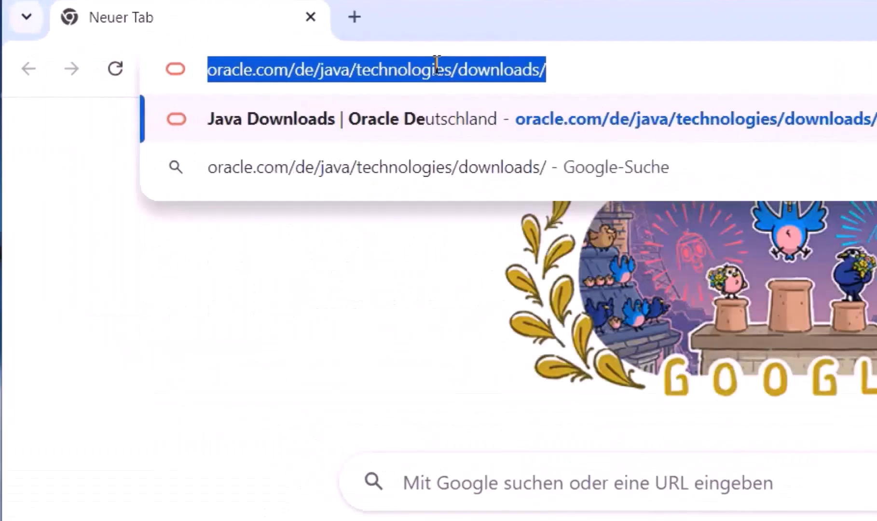
pyautogui.write('localhost')
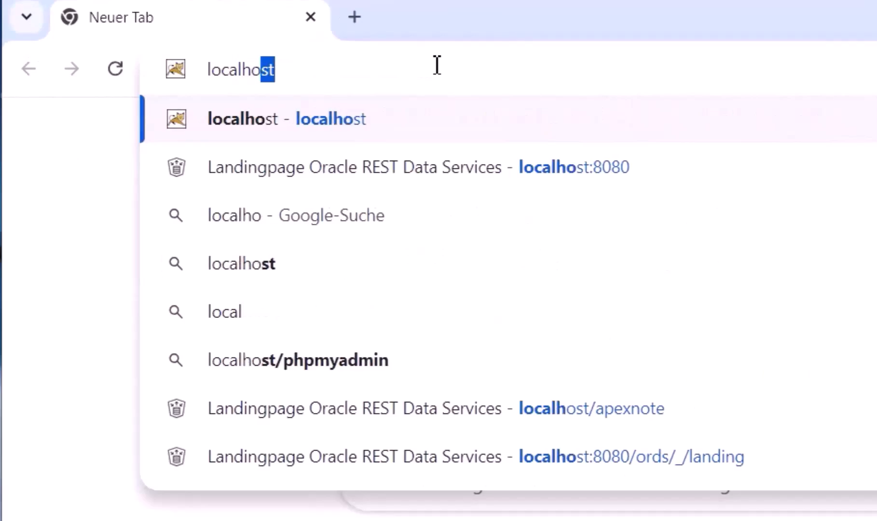
pyautogui.write(':8080')
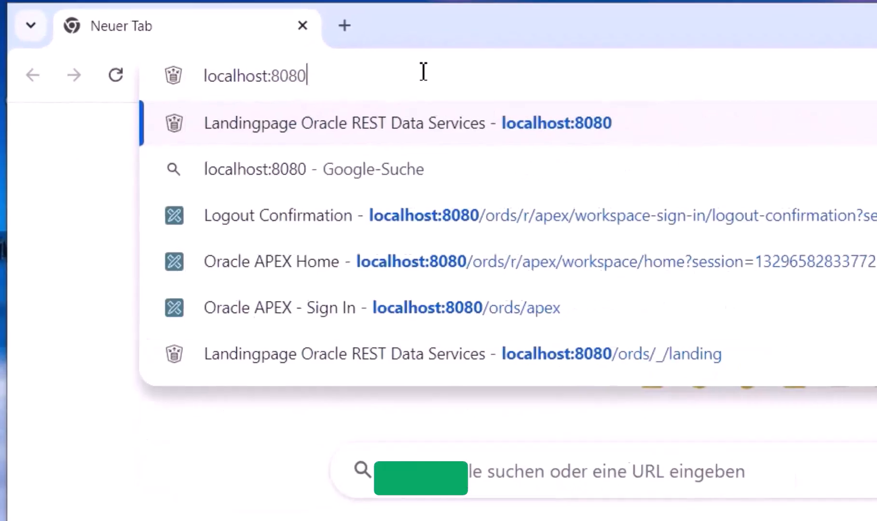
pyautogui.press('Return')
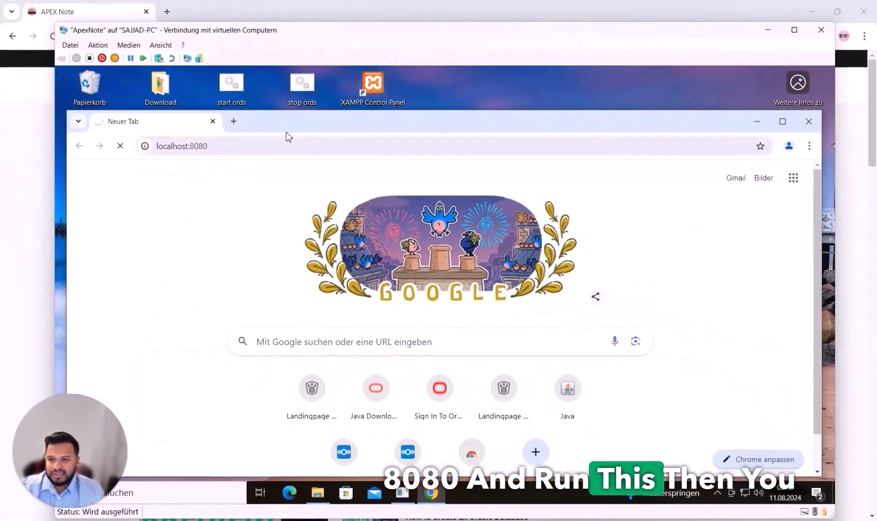
# Scroll the ORDS landing page and open the Oracle APEX tile
pyautogui.moveTo(287, 132); pyautogui.dragTo(284, 241)
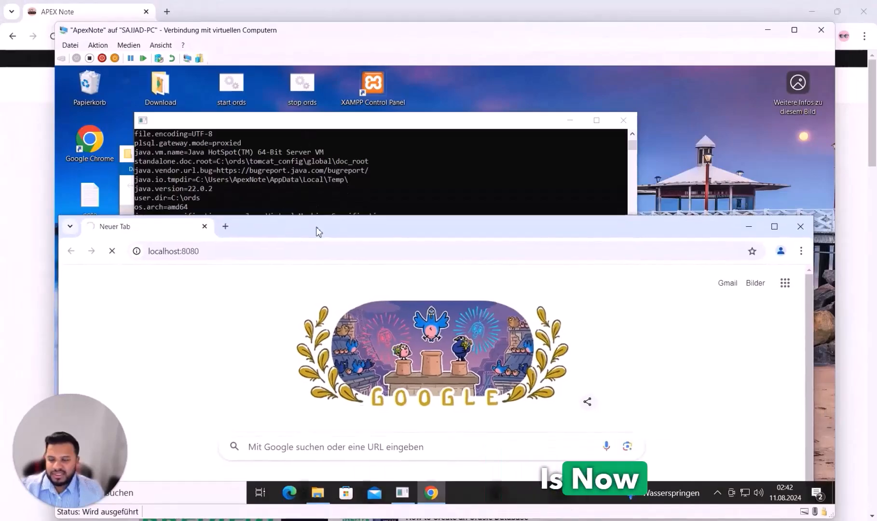
pyautogui.click(319, 138)
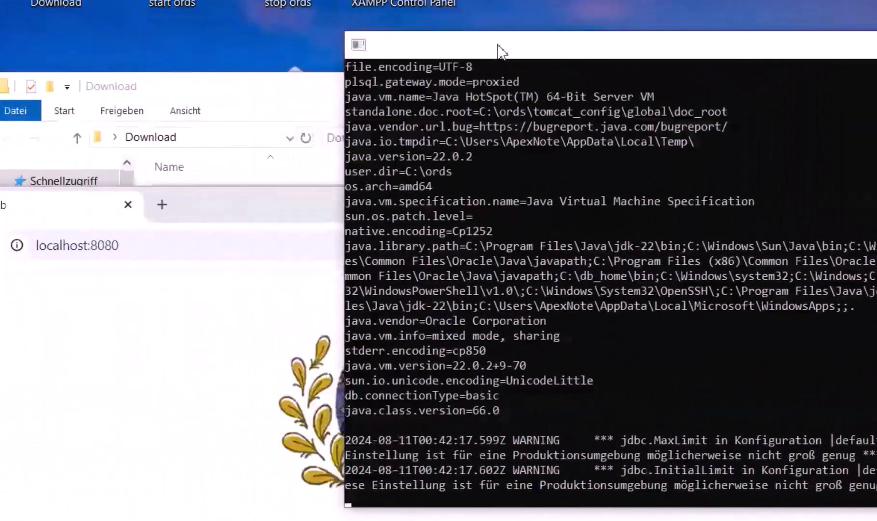
pyautogui.moveTo(497, 44); pyautogui.dragTo(505, 35)
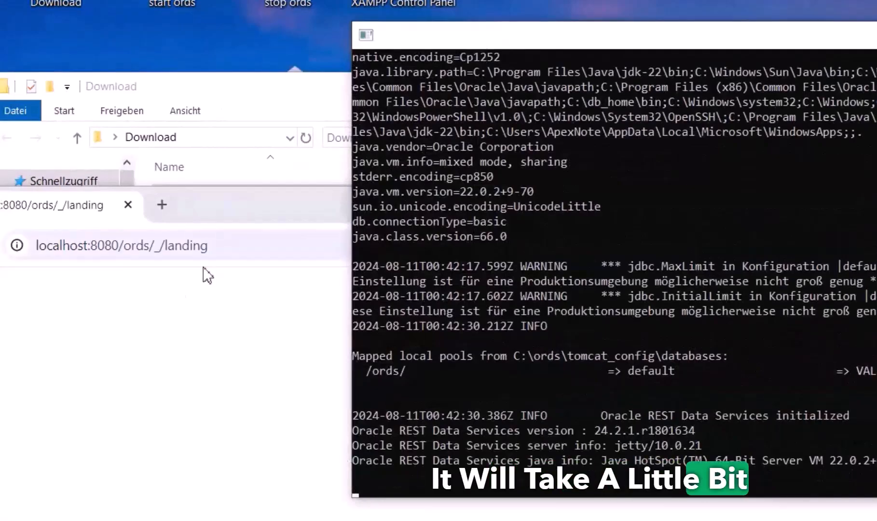
pyautogui.click(167, 304)
pyautogui.scroll(-5, 166, 304)
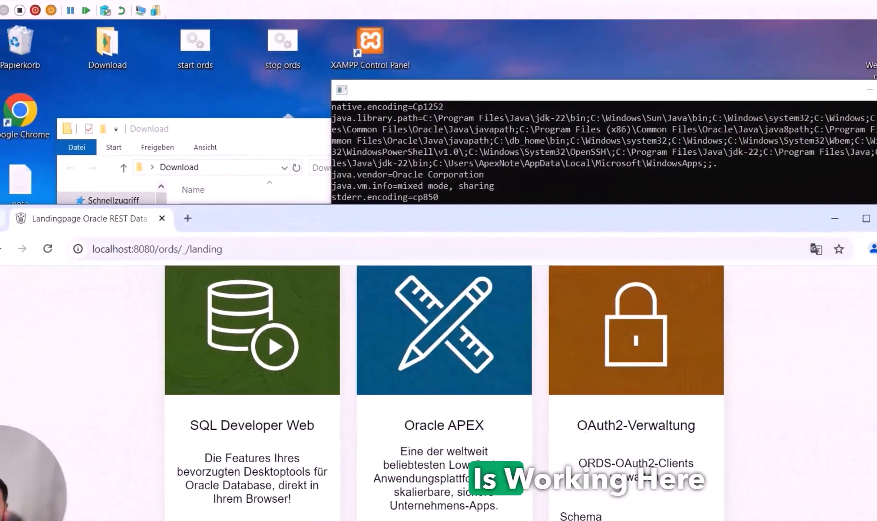
pyautogui.click(414, 508)
pyautogui.moveTo(441, 223); pyautogui.dragTo(455, 98)
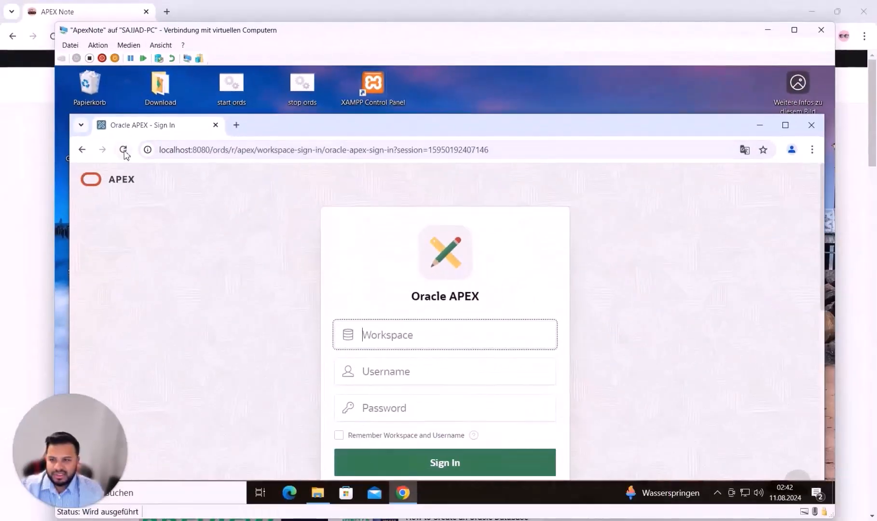
# Open XAMPP Control Panel and start Tomcat so apexnote.war begins deploying
pyautogui.click(123, 150)
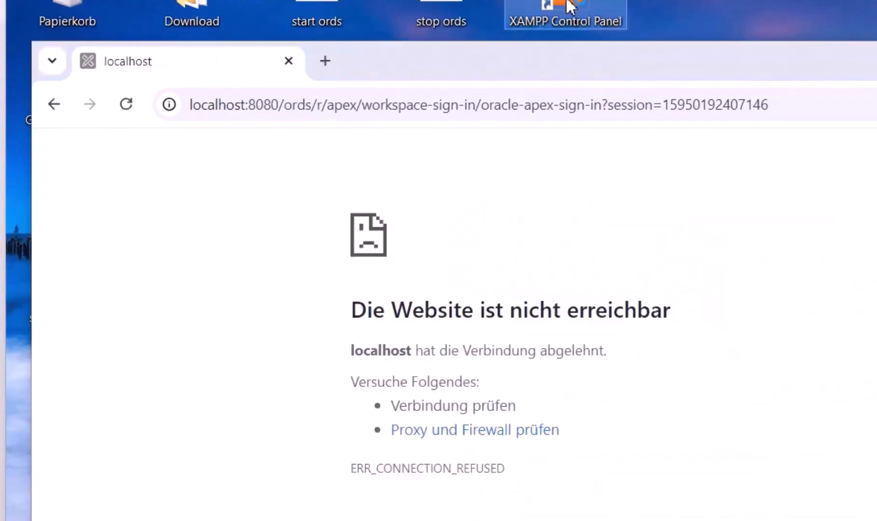
pyautogui.doubleClick(569, 4)
pyautogui.click(874, 169)
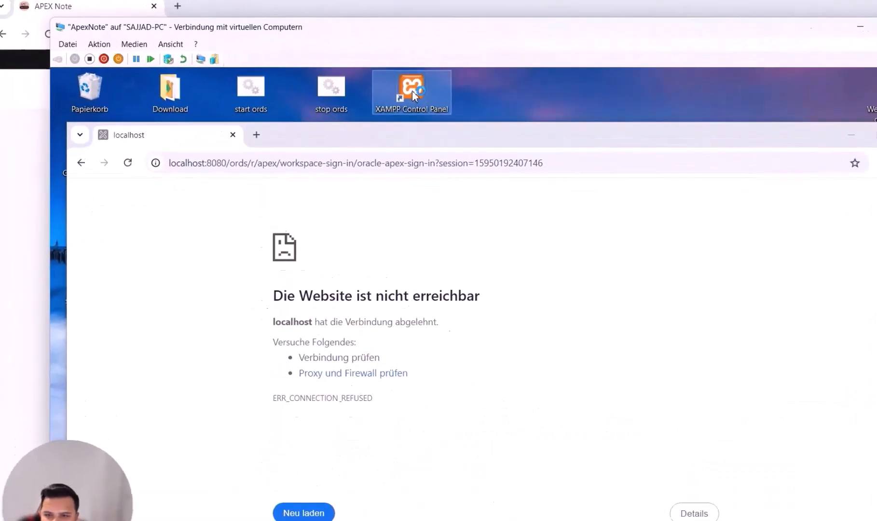
pyautogui.doubleClick(400, 89)
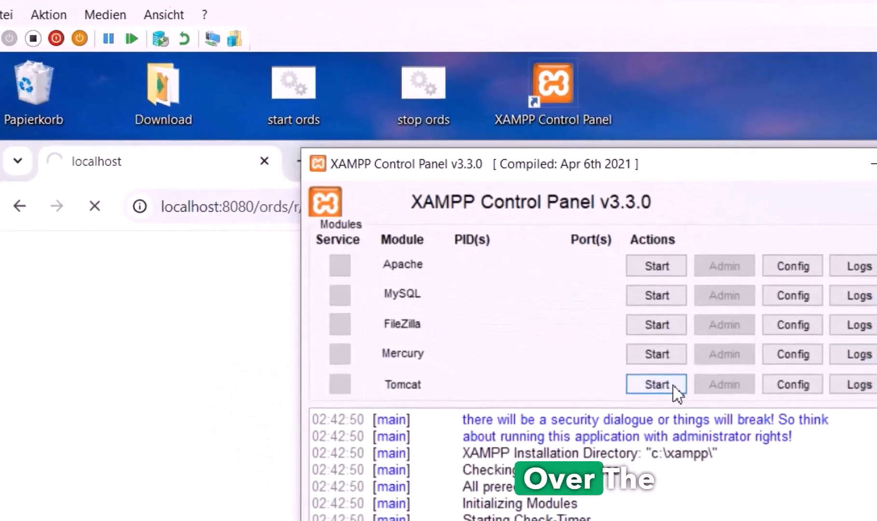
pyautogui.click(672, 385)
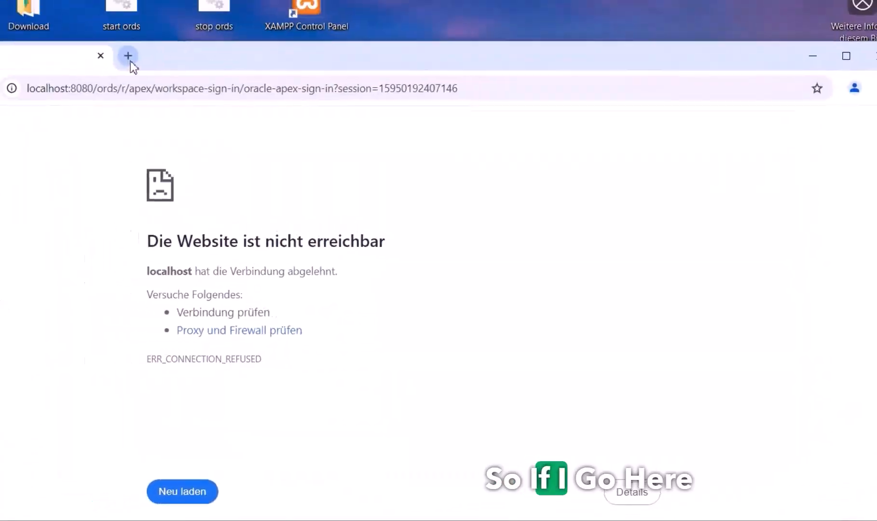
# Load the Tomcat start page at localhost in a new Chrome tab
pyautogui.click(131, 61)
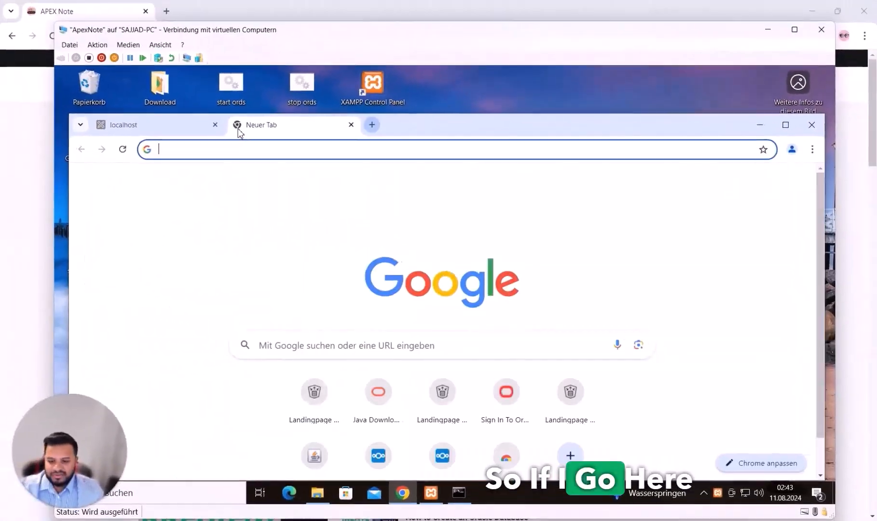
pyautogui.write('localhost')
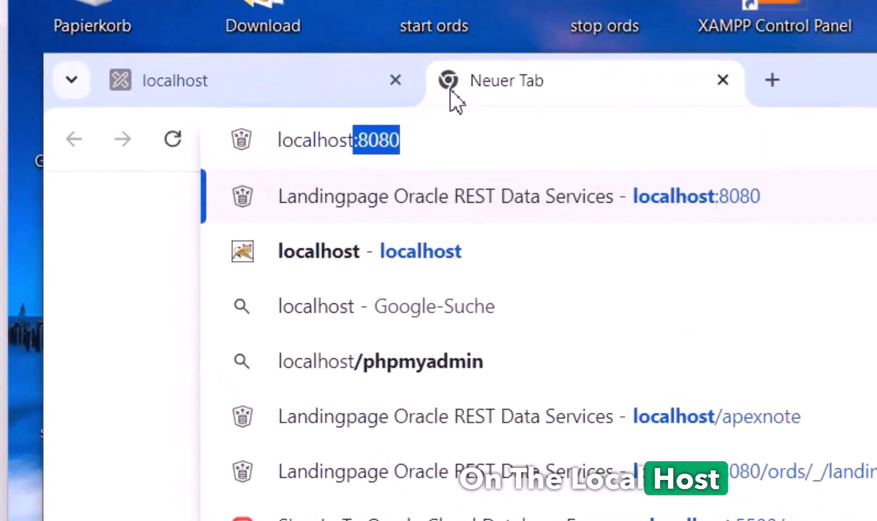
pyautogui.press('Delete')
pyautogui.press('Return')
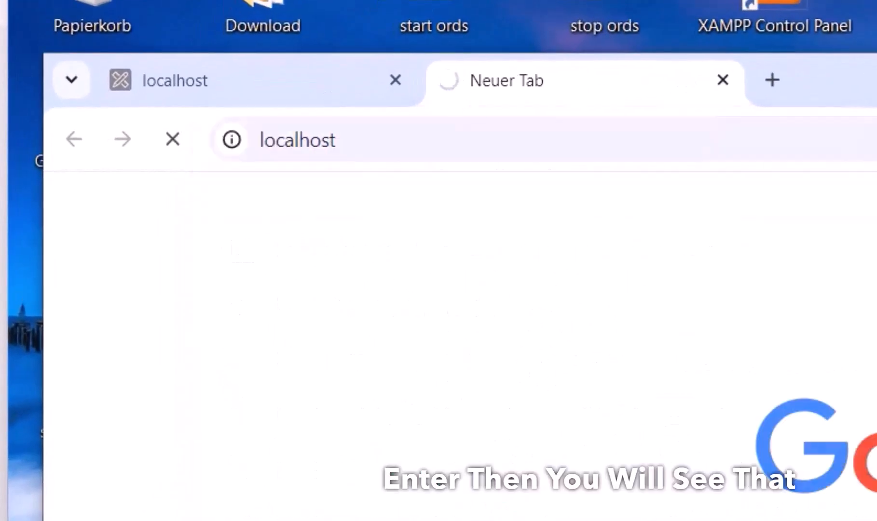
# Move the Tomcat console aside and load localhost/apexnote in the browser
pyautogui.hotkey('alt', 'Tab')
pyautogui.moveTo(630, 156); pyautogui.dragTo(742, 159)
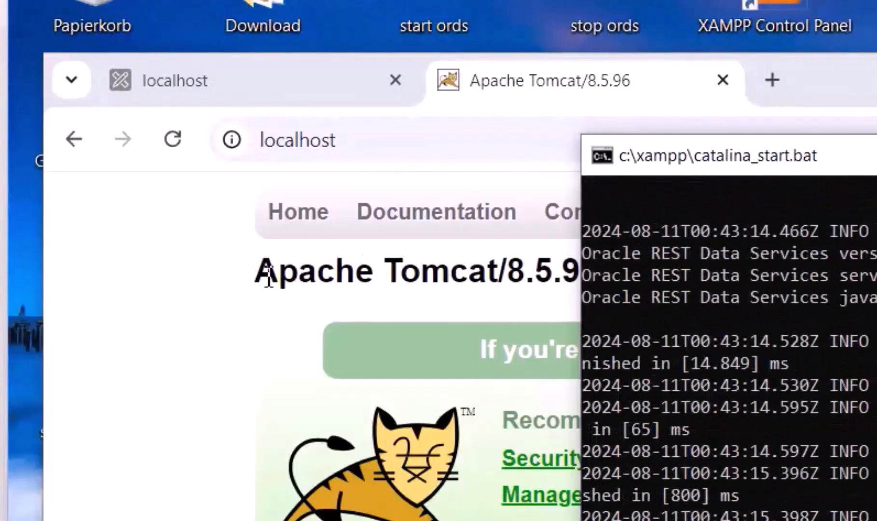
pyautogui.click(321, 274)
pyautogui.click(357, 141)
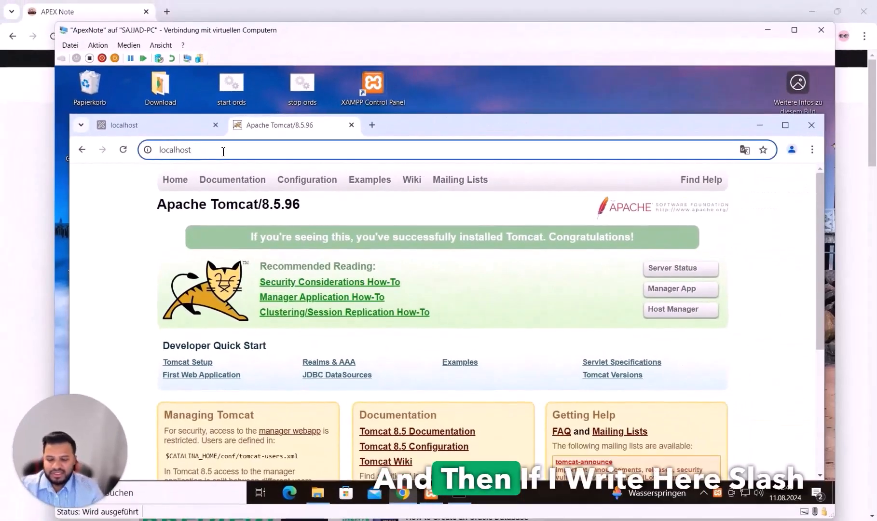
pyautogui.write('/')
pyautogui.press('Return')
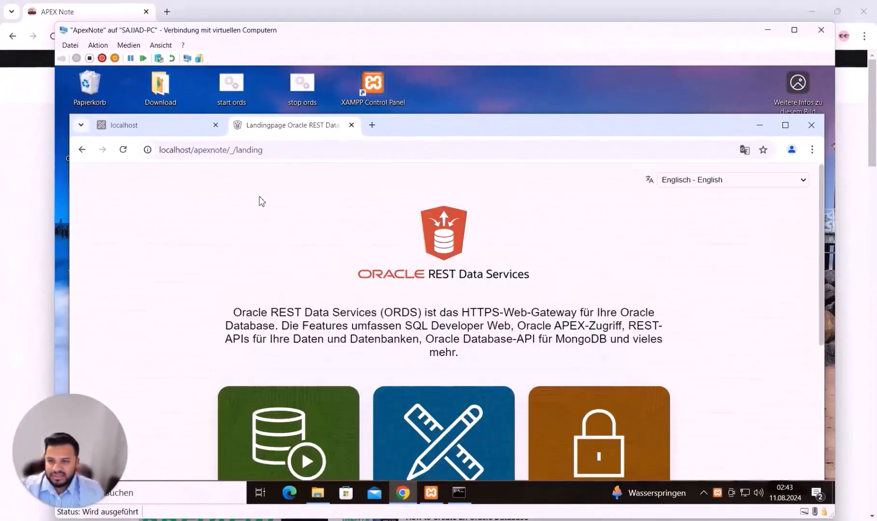
pyautogui.scroll(-5, 585, 392)
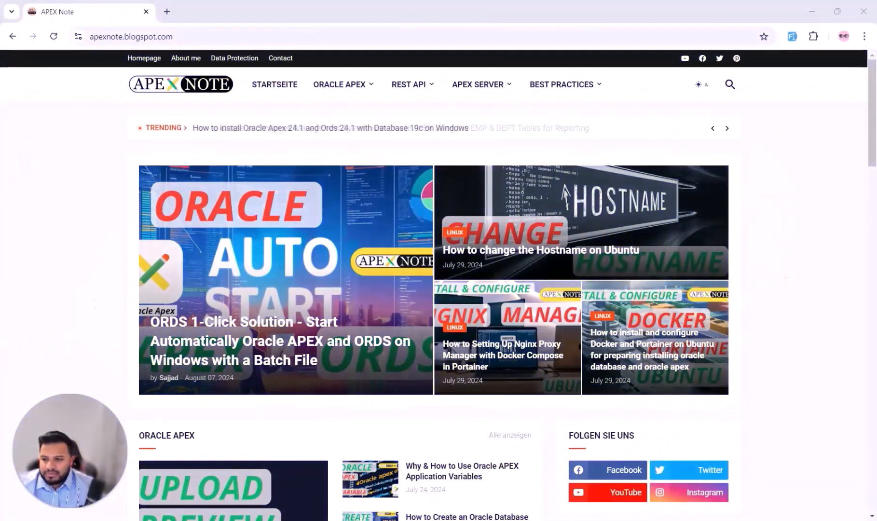
# Open the Download folder and look over the db_home, sqldeveloper, ords and apex folders
pyautogui.moveTo(876, 36); pyautogui.dragTo(411, 33)
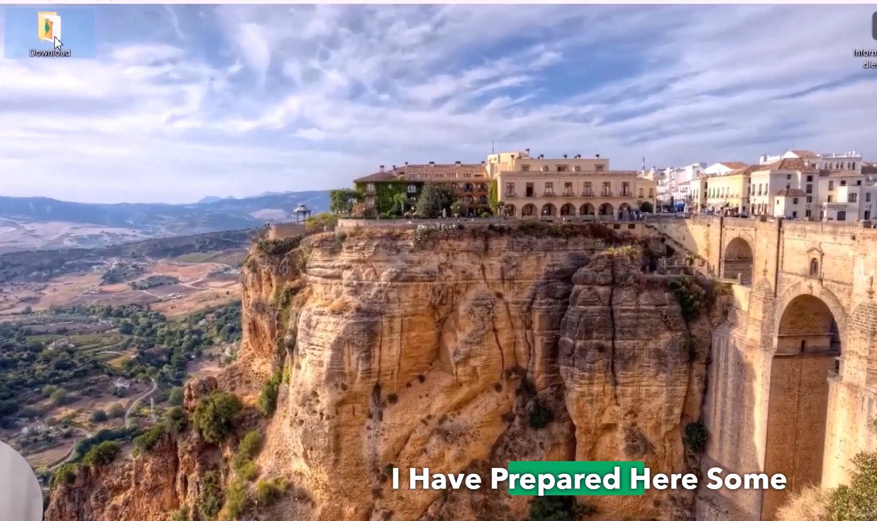
pyautogui.doubleClick(132, 96)
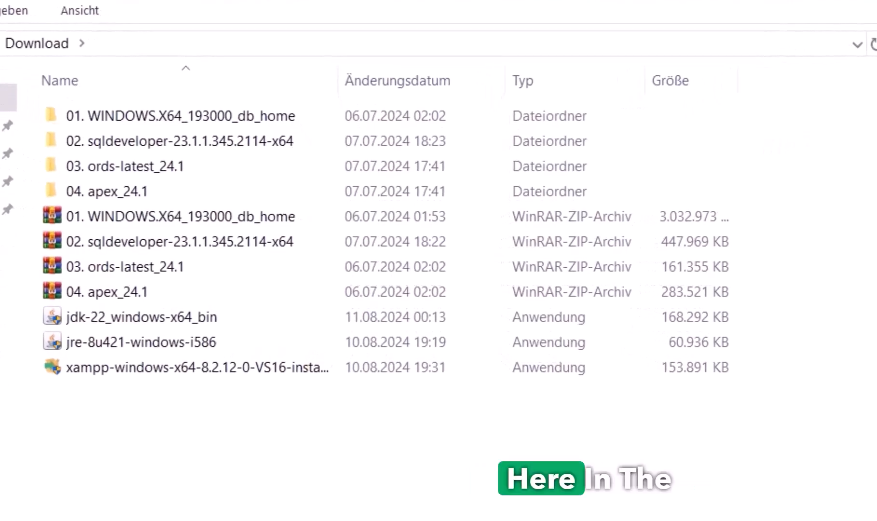
pyautogui.click(160, 115)
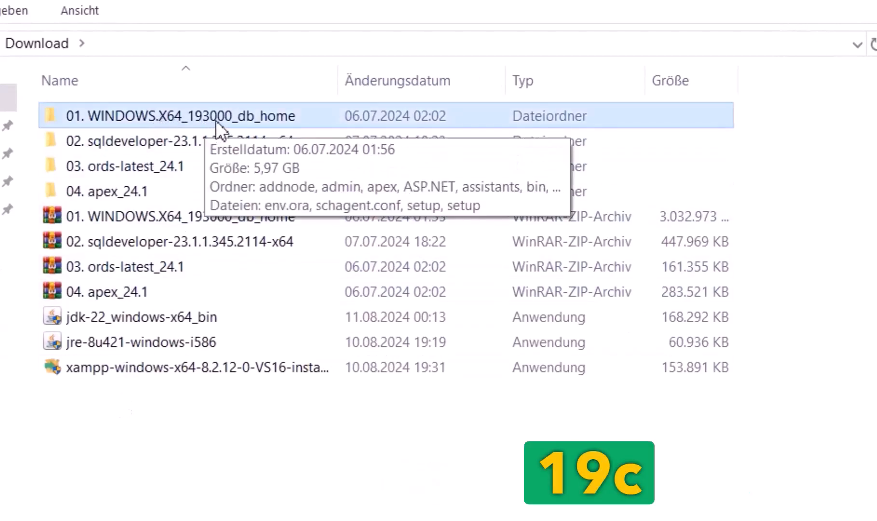
pyautogui.click(130, 143)
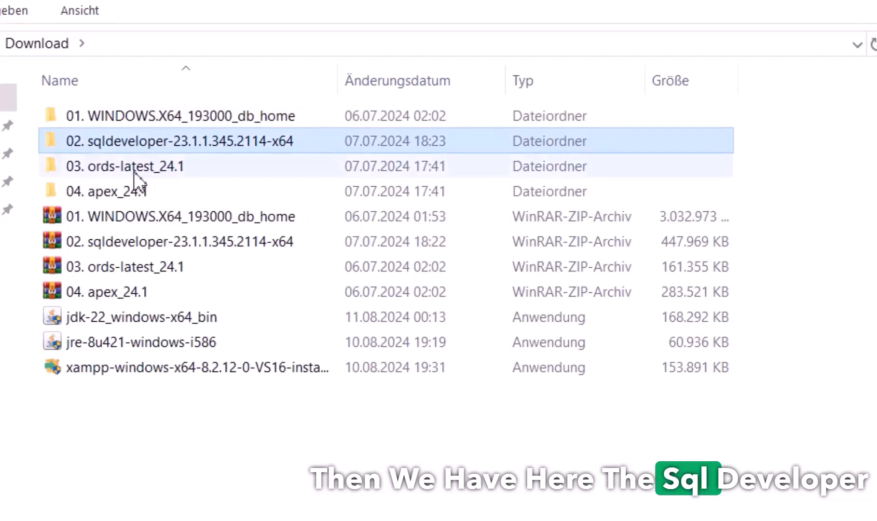
pyautogui.click(122, 170)
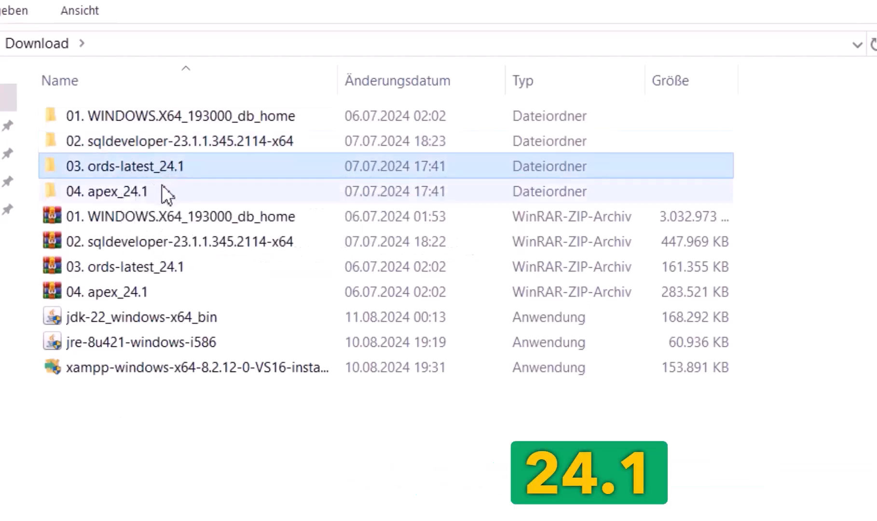
pyautogui.click(128, 198)
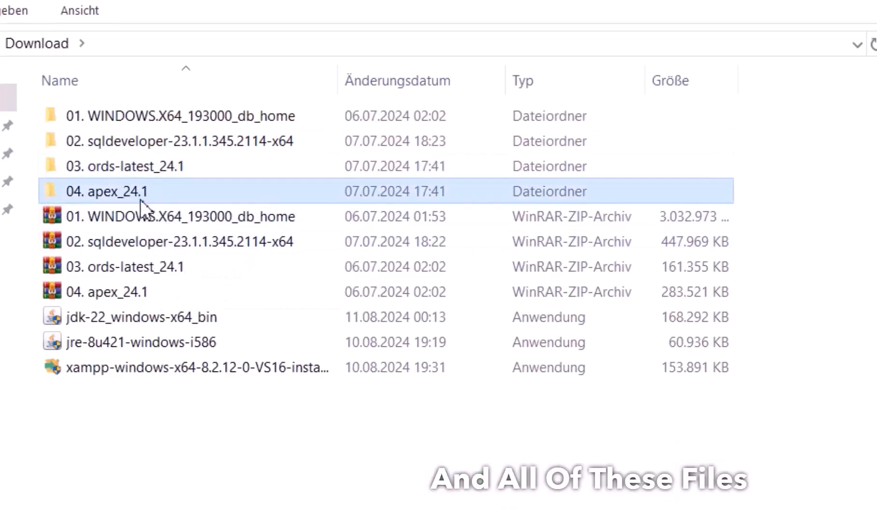
# Review the zip archives and the JDK 22 and JRE 8 installers, then open Dieser PC
pyautogui.click(134, 218)
pyautogui.click(129, 242)
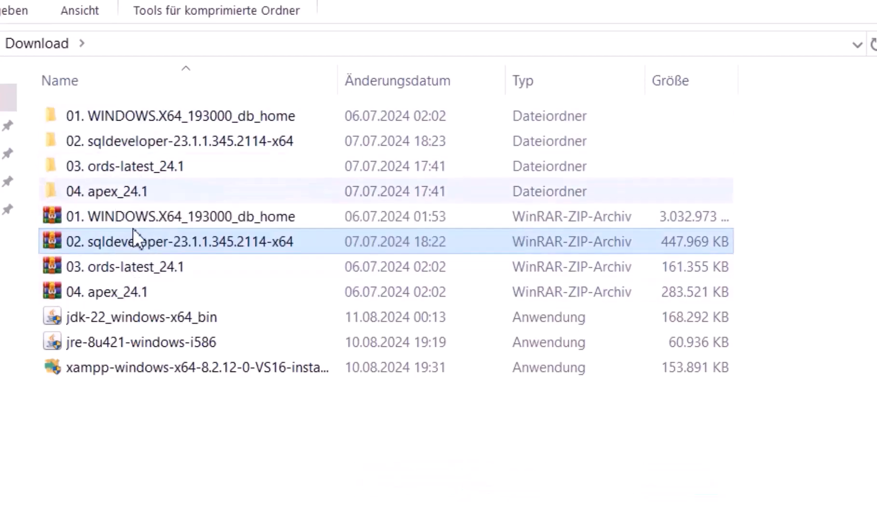
pyautogui.click(132, 319)
pyautogui.click(134, 341)
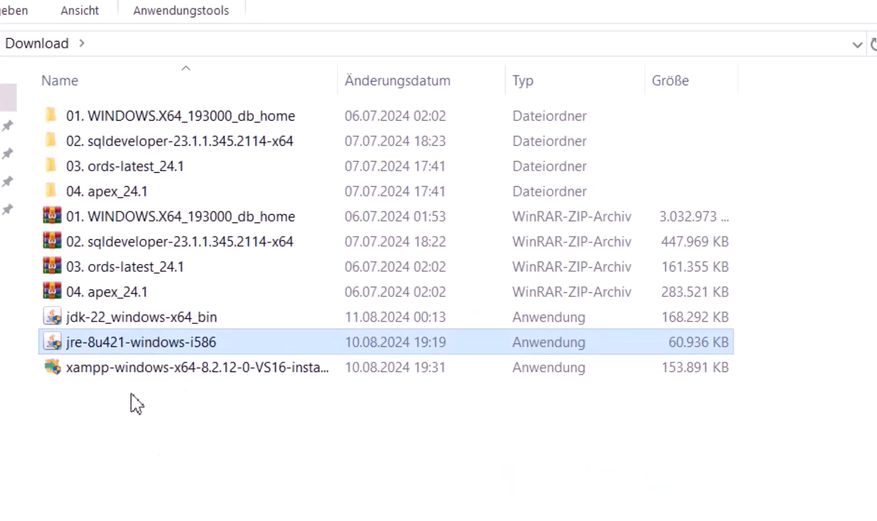
pyautogui.click(138, 377)
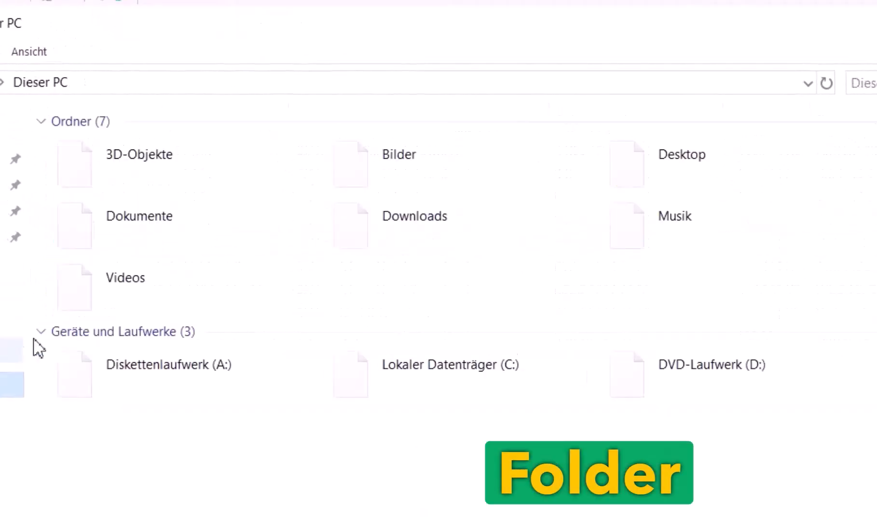
# Move the 01. WINDOWS.X64_193000_db_home folder from Download onto drive C:
pyautogui.click(500, 402)
pyautogui.doubleClick(499, 401)
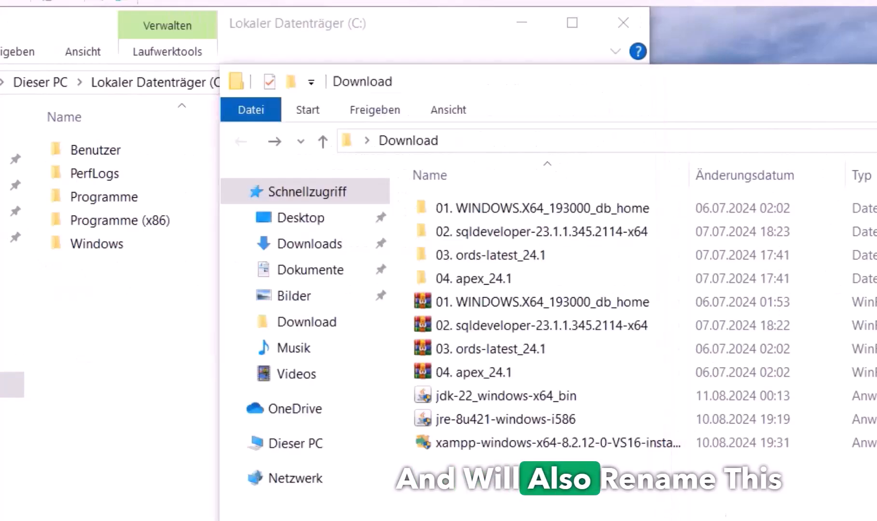
pyautogui.moveTo(470, 220); pyautogui.dragTo(141, 377)
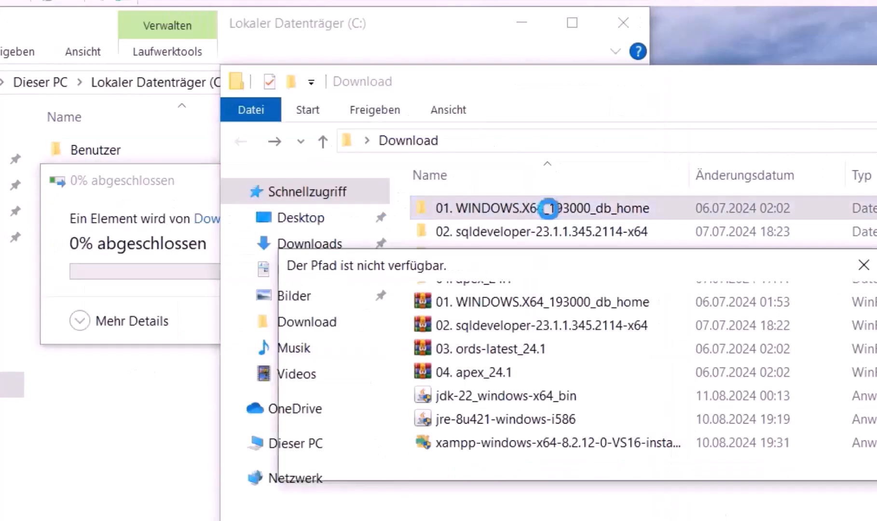
pyautogui.click(831, 461)
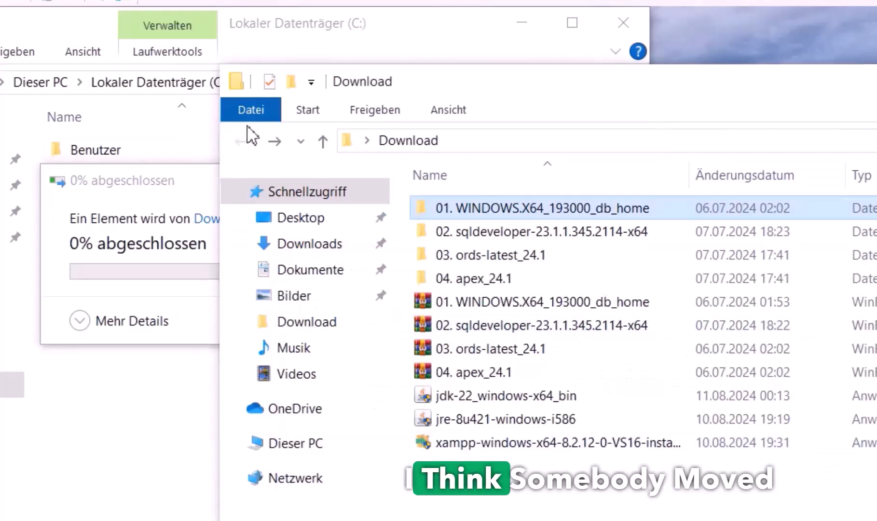
pyautogui.moveTo(218, 132); pyautogui.dragTo(698, 169)
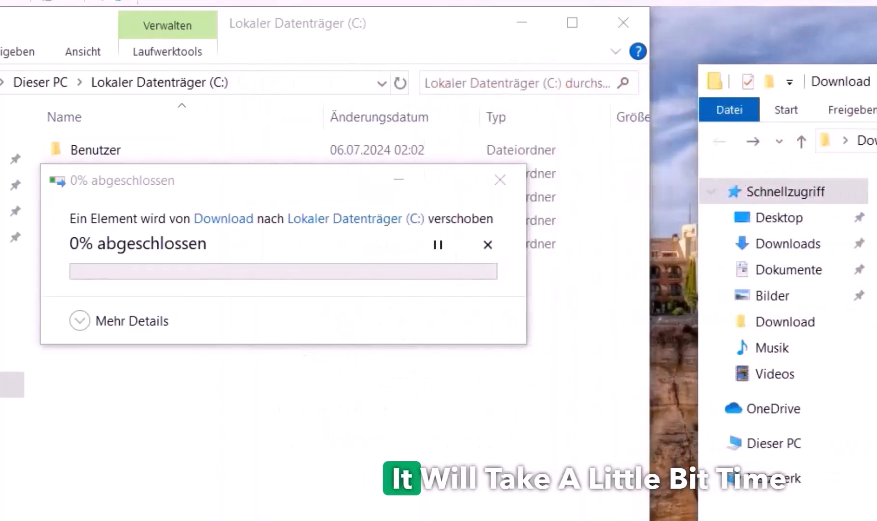
pyautogui.moveTo(868, 81); pyautogui.dragTo(869, 59)
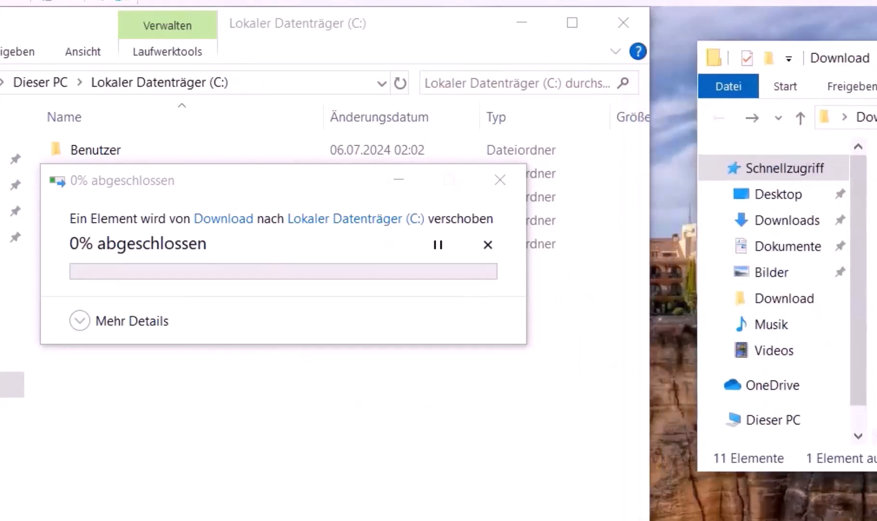
pyautogui.click(90, 321)
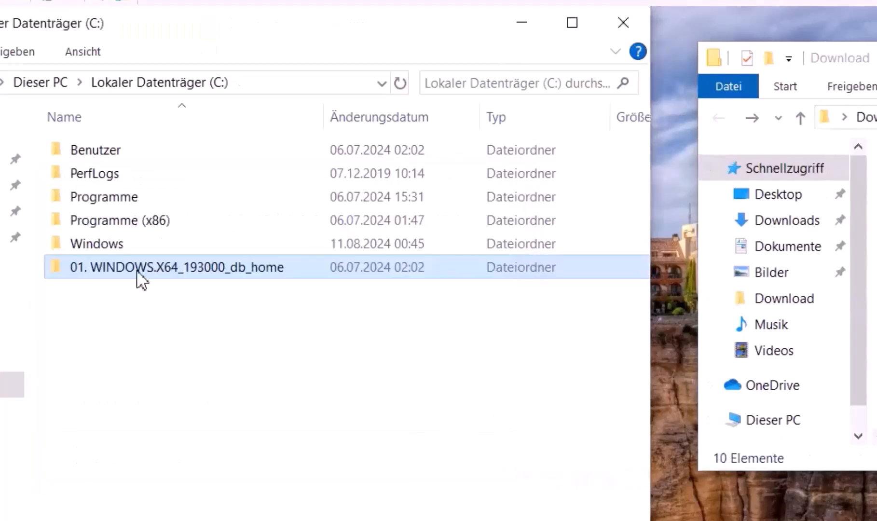
# Rename the moved database folder on C: to db_home
pyautogui.doubleClick(137, 270)
pyautogui.press('BackSpace')
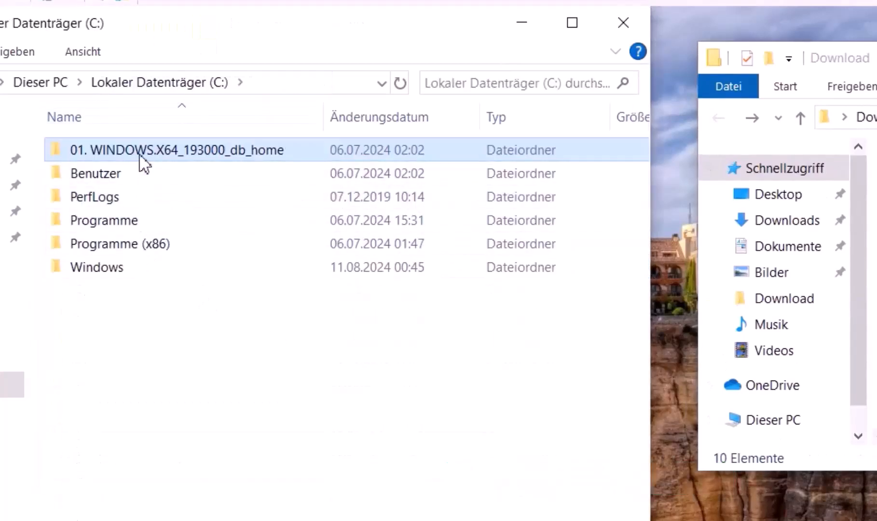
pyautogui.press('F2')
pyautogui.write('d')
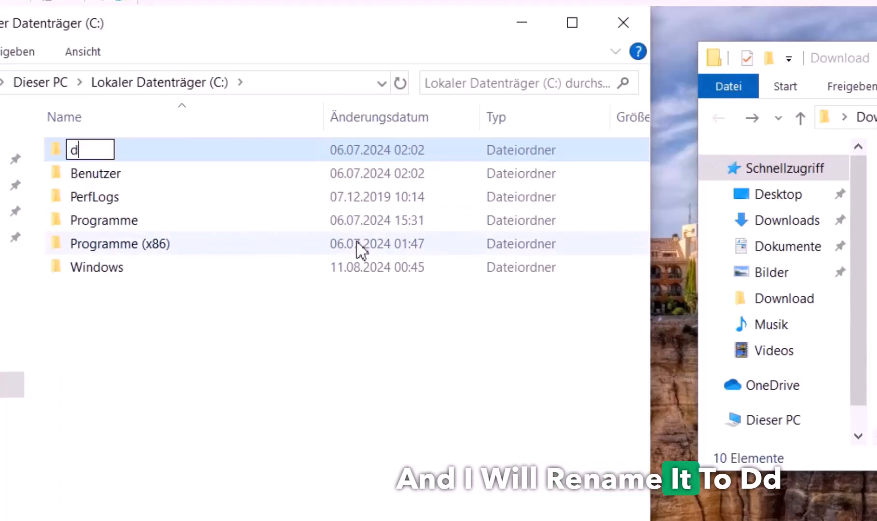
pyautogui.write('b')
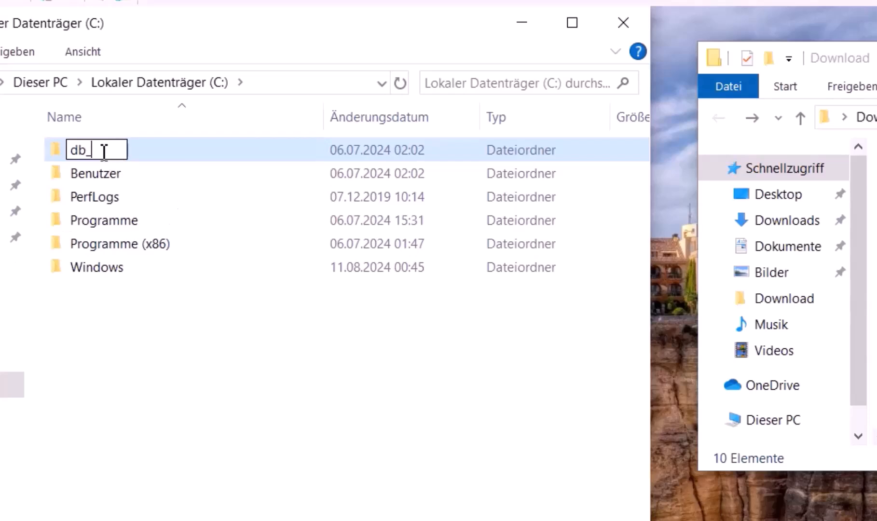
pyautogui.write('_home')
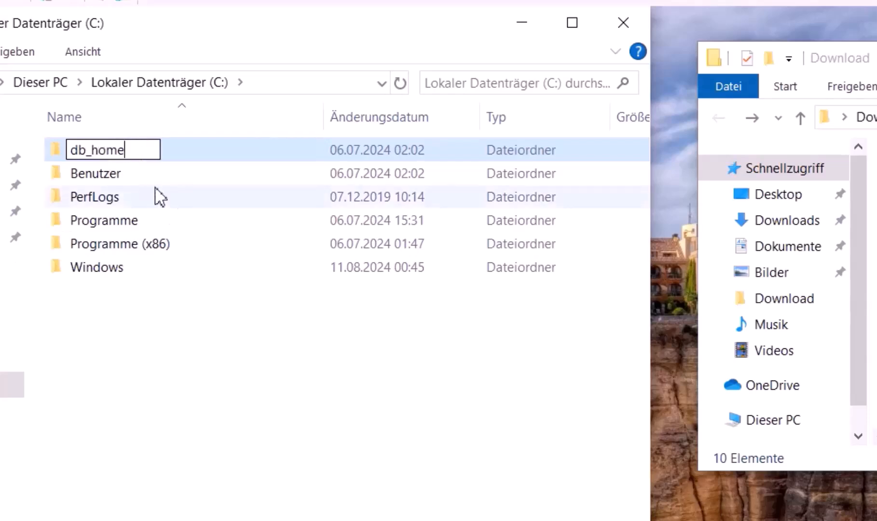
# Run setup.exe from C:\db_home and approve the UAC prompt with Ja
pyautogui.doubleClick(113, 155)
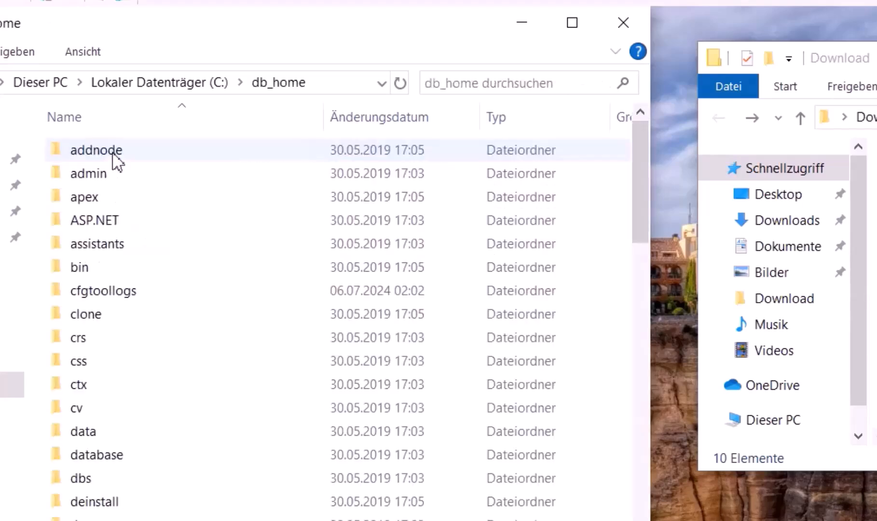
pyautogui.scroll(-15, 201, 436)
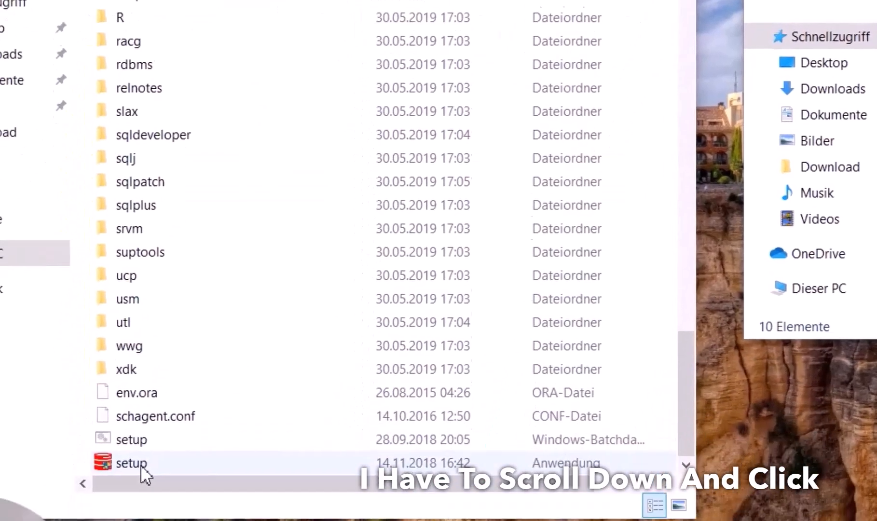
pyautogui.doubleClick(151, 434)
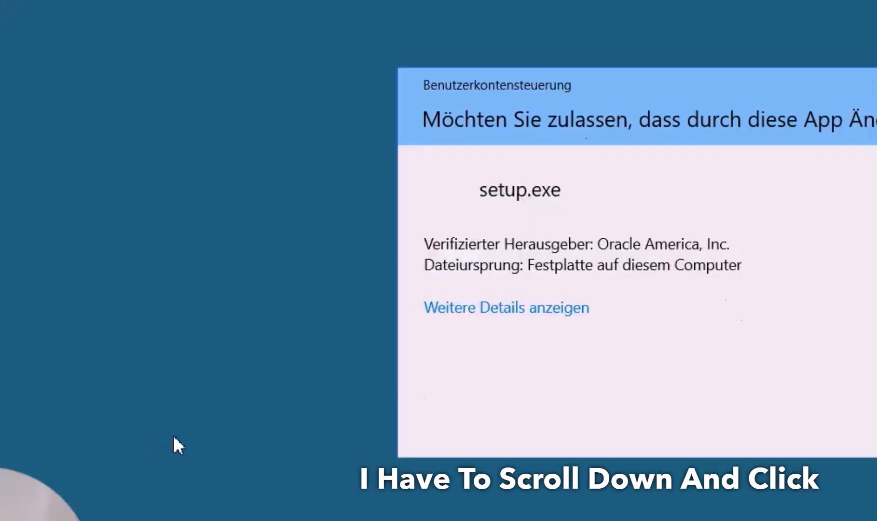
pyautogui.click(534, 421)
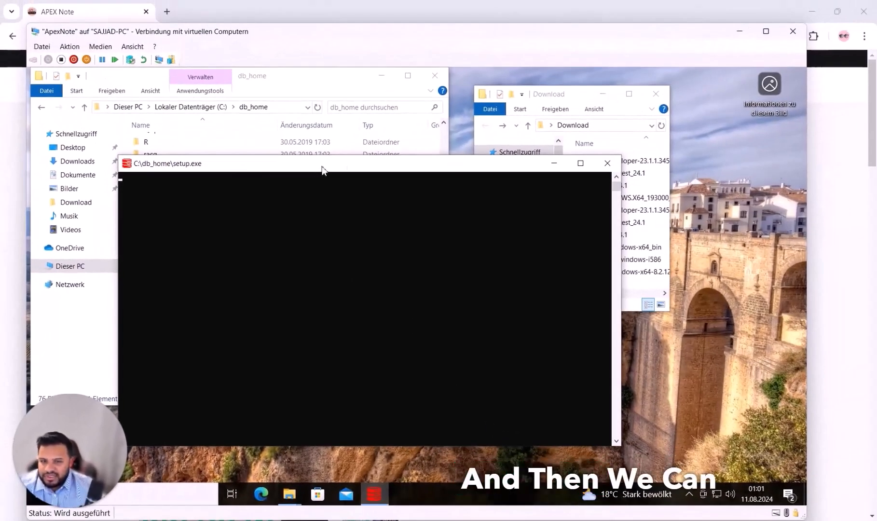
# Close the db_home Explorer window and bring the Oracle installer to the front
pyautogui.click(554, 102)
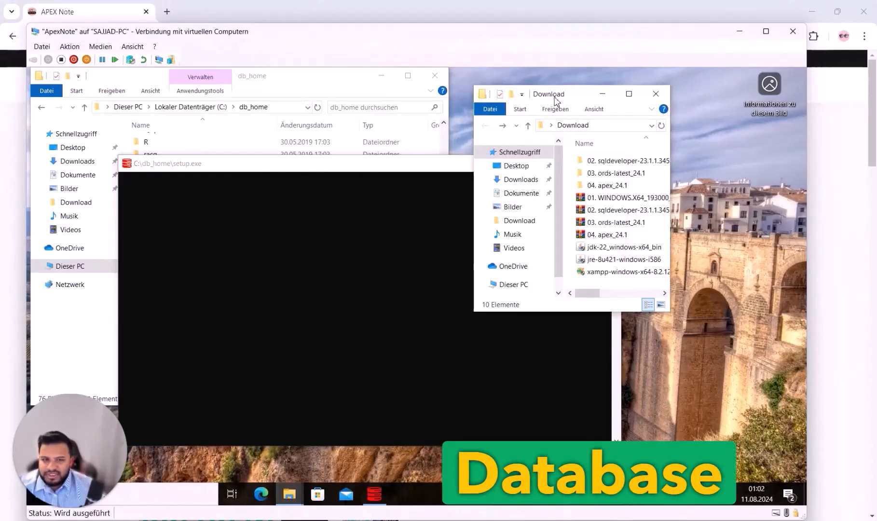
pyautogui.moveTo(271, 75); pyautogui.dragTo(566, 156)
pyautogui.moveTo(553, 100); pyautogui.dragTo(134, 96)
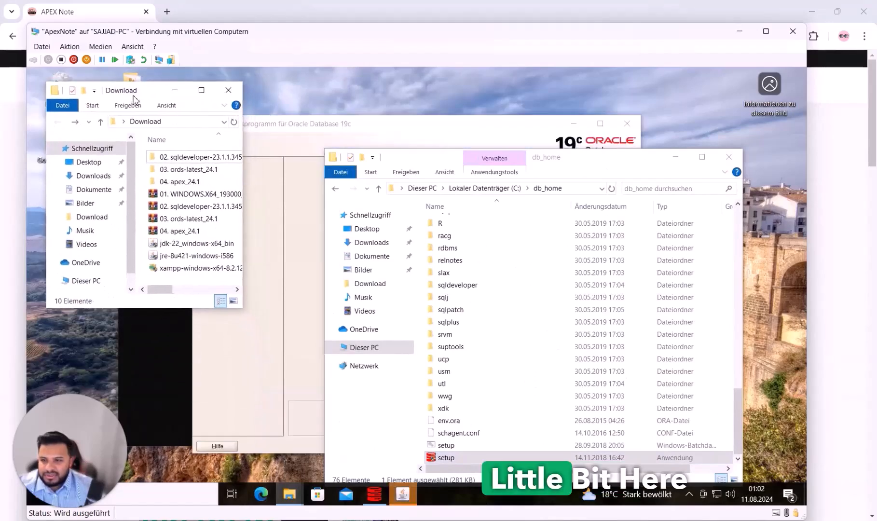
pyautogui.click(574, 169)
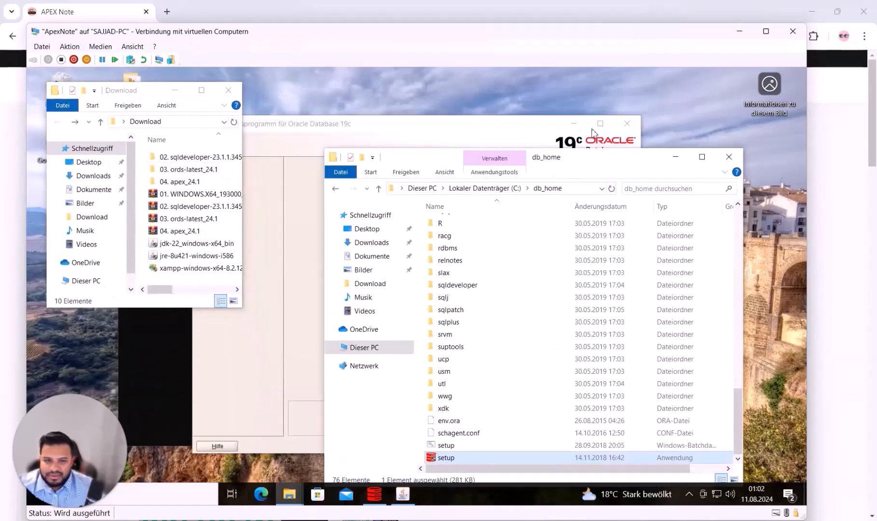
pyautogui.click(728, 159)
pyautogui.moveTo(467, 124); pyautogui.dragTo(579, 122)
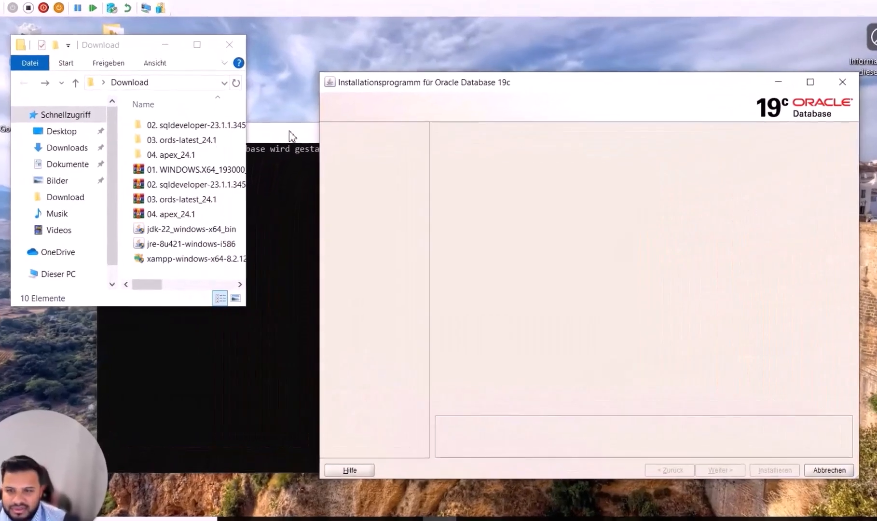
pyautogui.moveTo(246, 304); pyautogui.dragTo(411, 332)
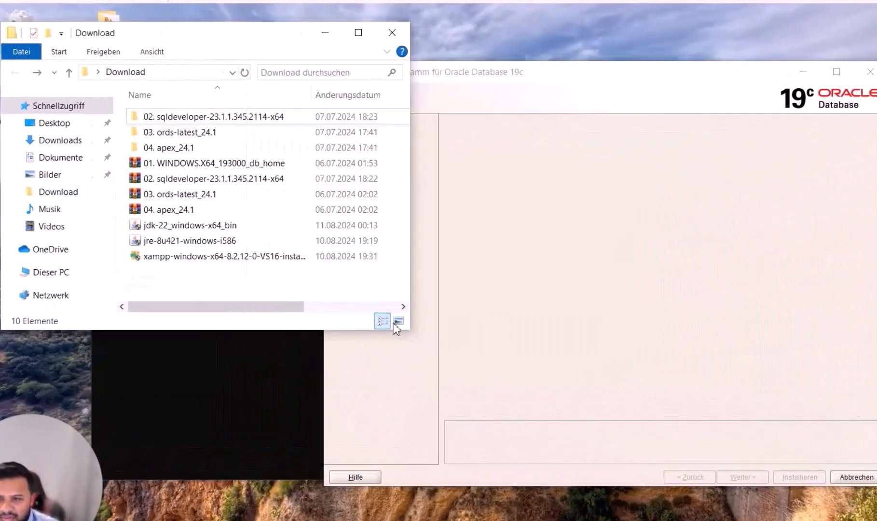
pyautogui.click(495, 75)
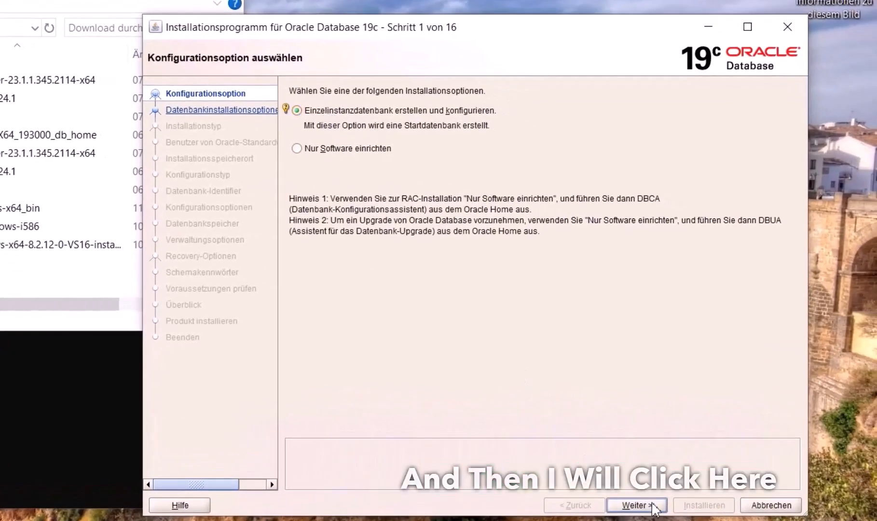
# Accept single-instance database, Desktop class and virtual account defaults through installer steps 1-3
pyautogui.click(637, 505)
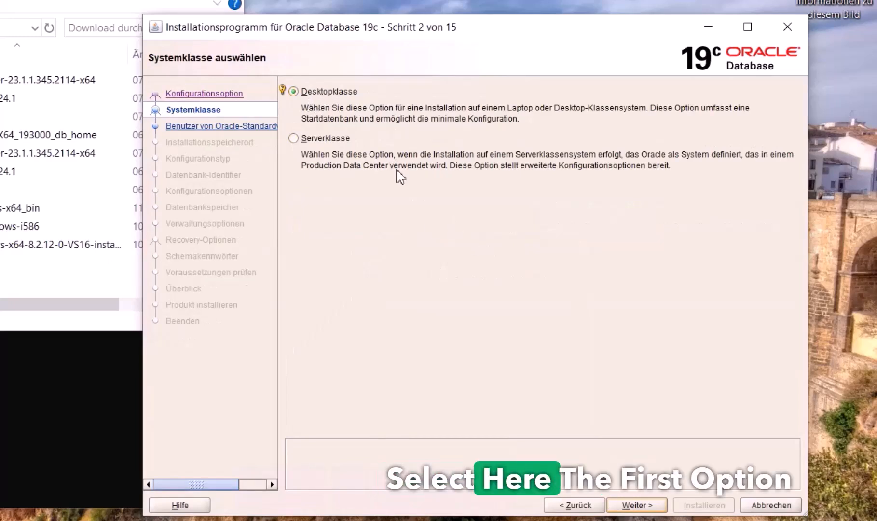
pyautogui.click(640, 505)
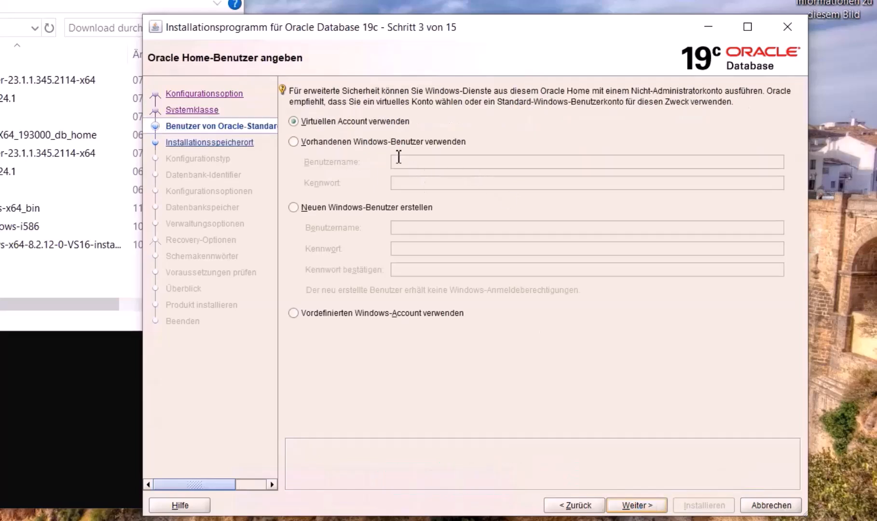
pyautogui.click(636, 504)
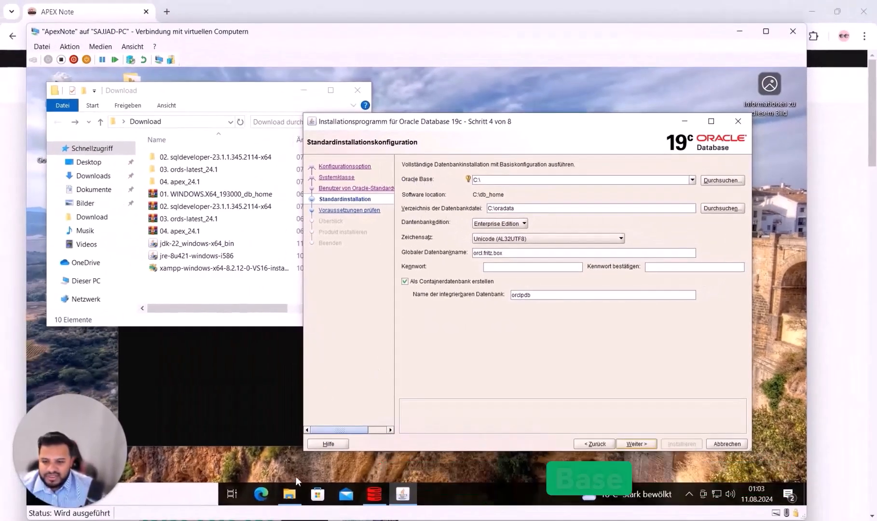
# Open drive C: in a new File Explorer window and set Oracle Base to C:\db_base
pyautogui.rightClick(290, 495)
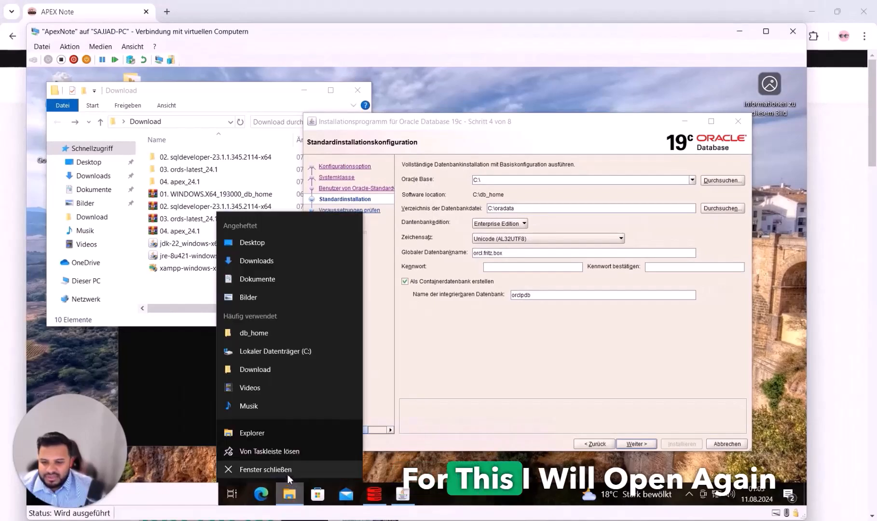
pyautogui.click(278, 434)
pyautogui.click(85, 293)
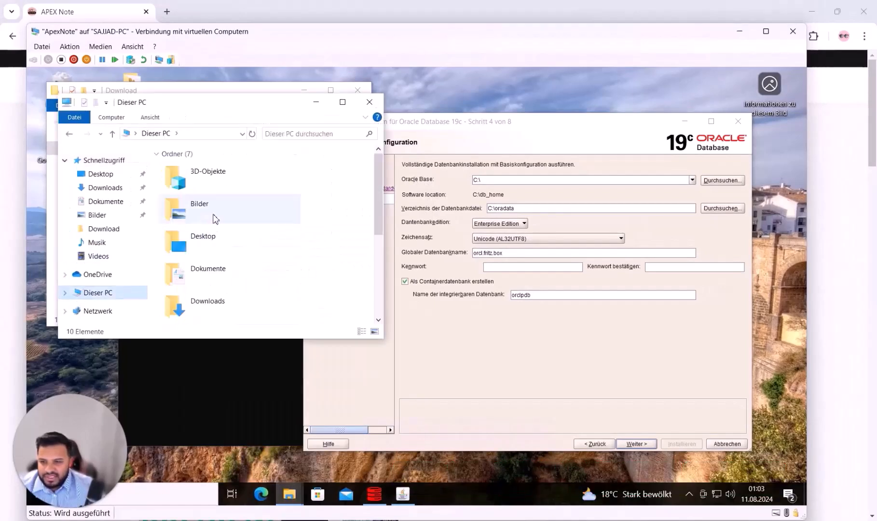
pyautogui.scroll(-3, 216, 261)
pyautogui.doubleClick(231, 285)
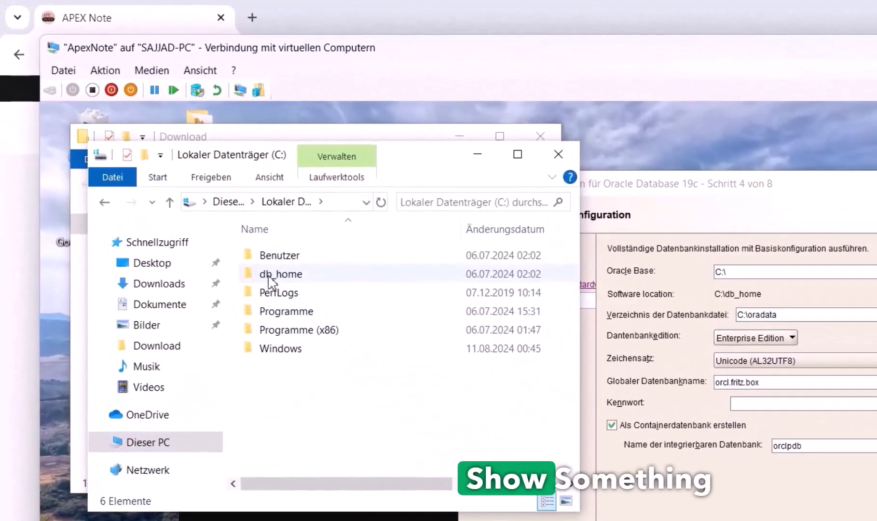
pyautogui.moveTo(270, 280)
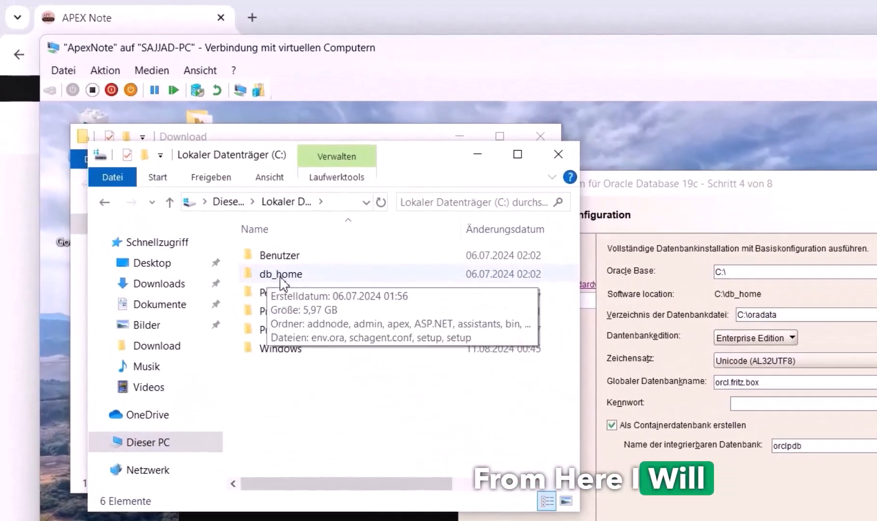
pyautogui.click(753, 274)
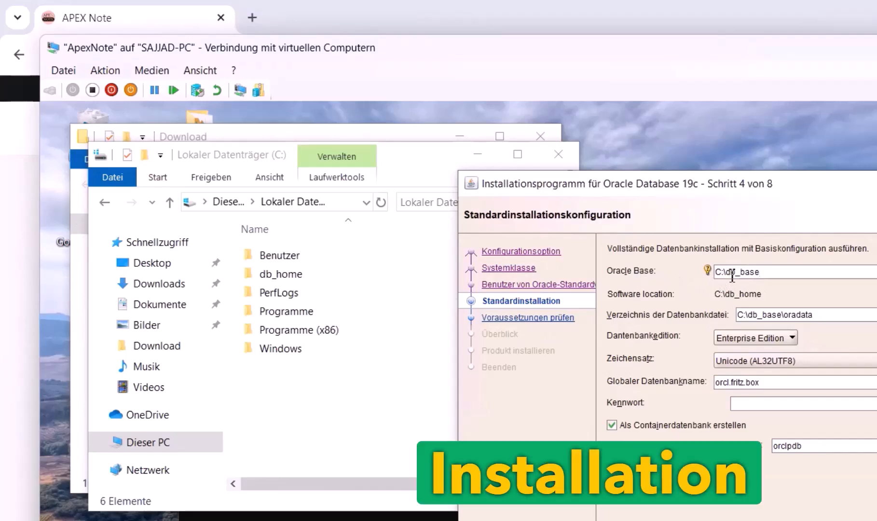
# Check the C:\db_base\oradata path, keeping Enterprise Edition and the AL32UTF8 character set
pyautogui.moveTo(723, 272); pyautogui.dragTo(767, 273)
pyautogui.click(767, 273)
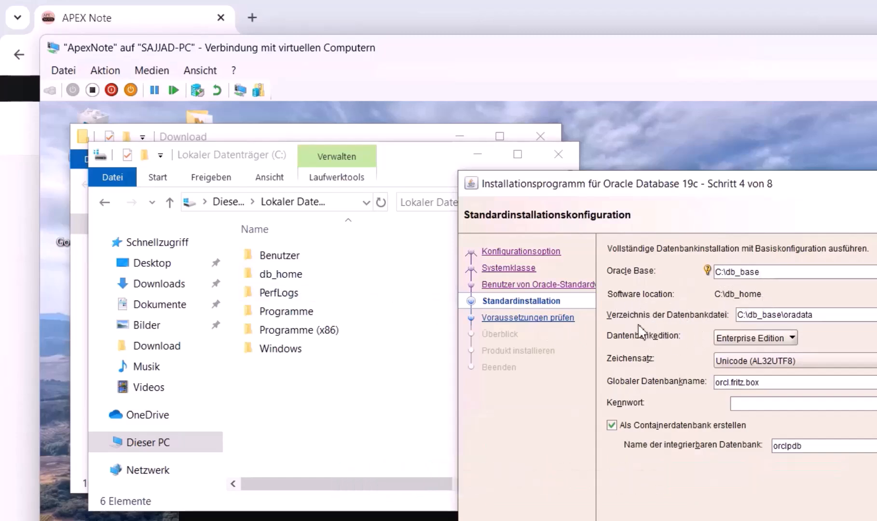
pyautogui.click(788, 316)
pyautogui.moveTo(786, 316); pyautogui.dragTo(811, 320)
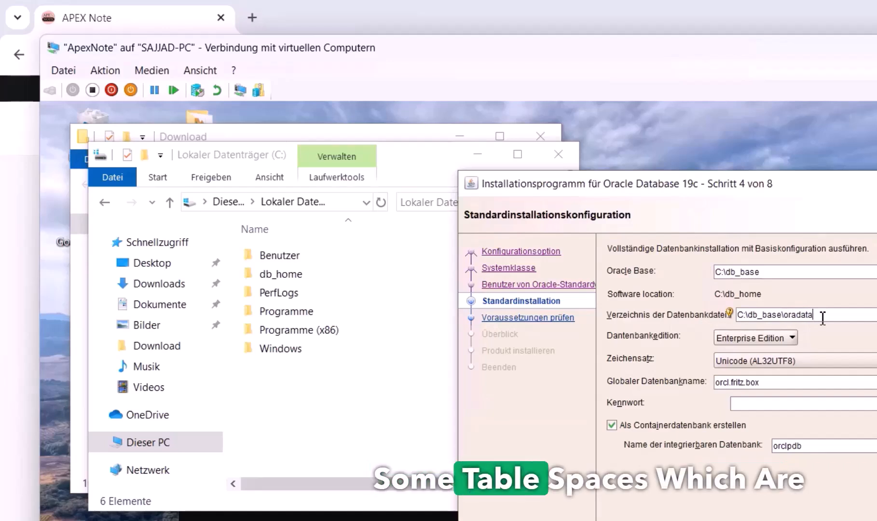
pyautogui.moveTo(764, 314); pyautogui.dragTo(725, 314)
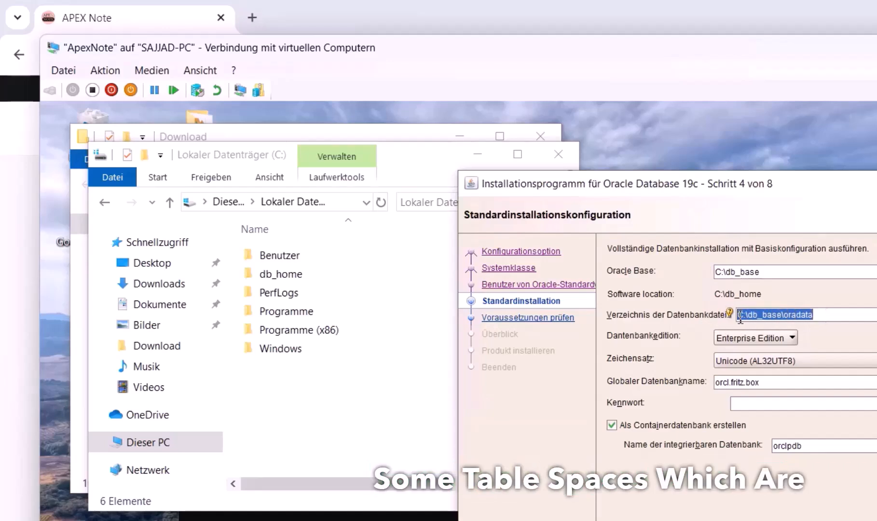
pyautogui.click(759, 340)
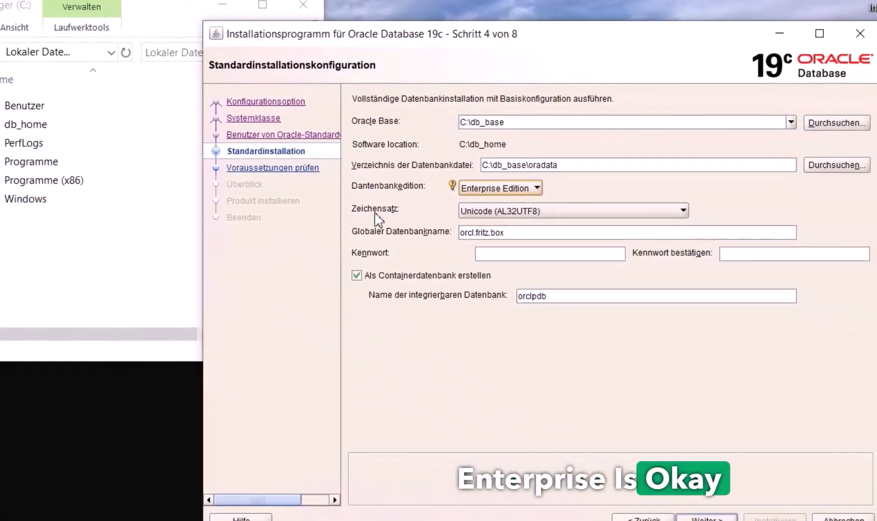
pyautogui.click(490, 210)
pyautogui.click(492, 211)
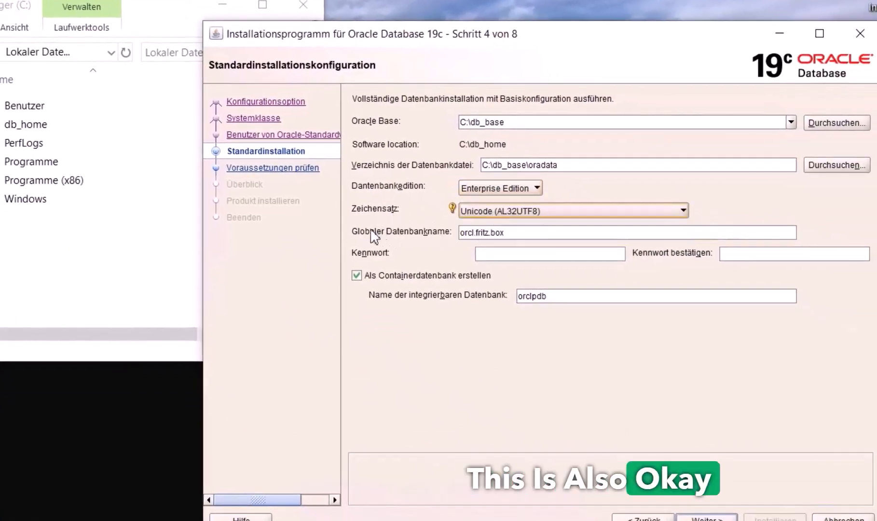
# Shorten the global database name from orcl.fritz.box to orcl
pyautogui.click(521, 236)
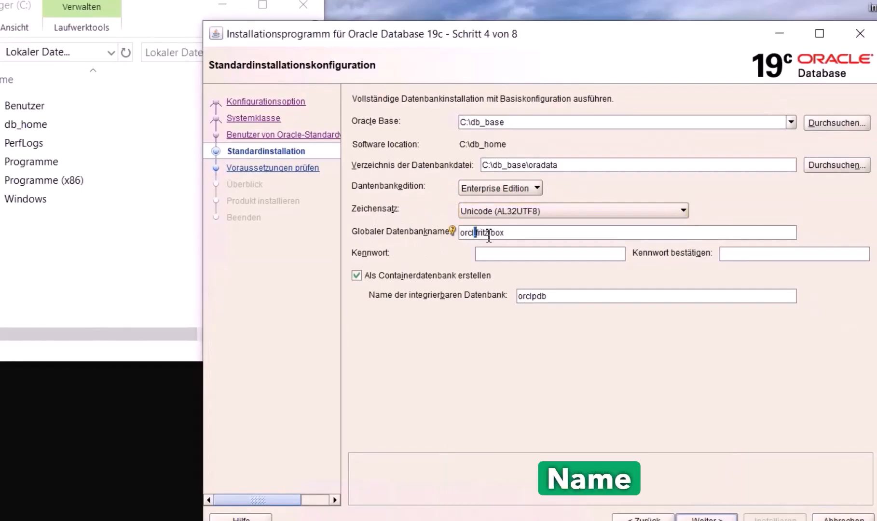
pyautogui.press('BackSpace')
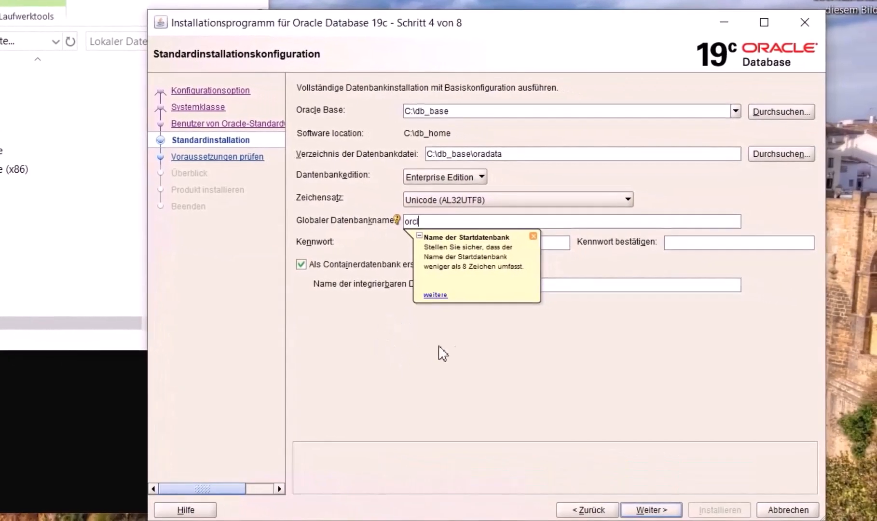
pyautogui.click(561, 244)
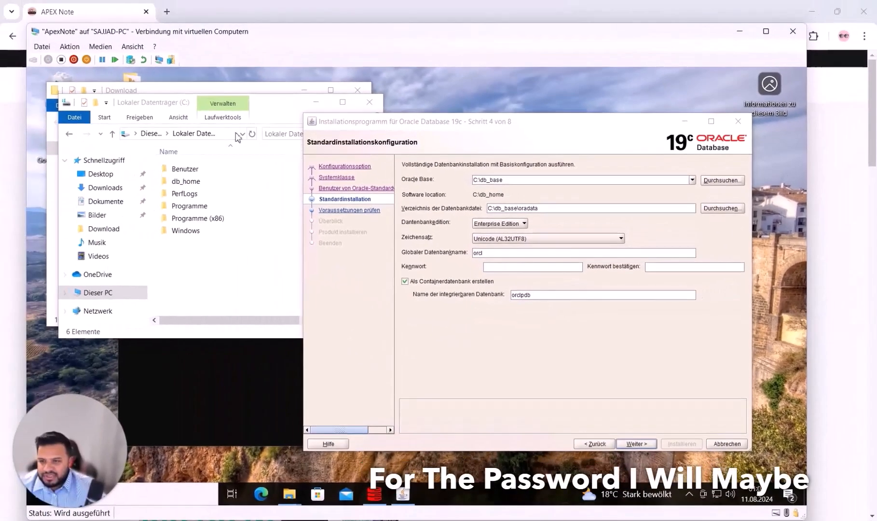
pyautogui.moveTo(272, 105); pyautogui.dragTo(400, 194)
pyautogui.moveTo(237, 104); pyautogui.dragTo(328, 106)
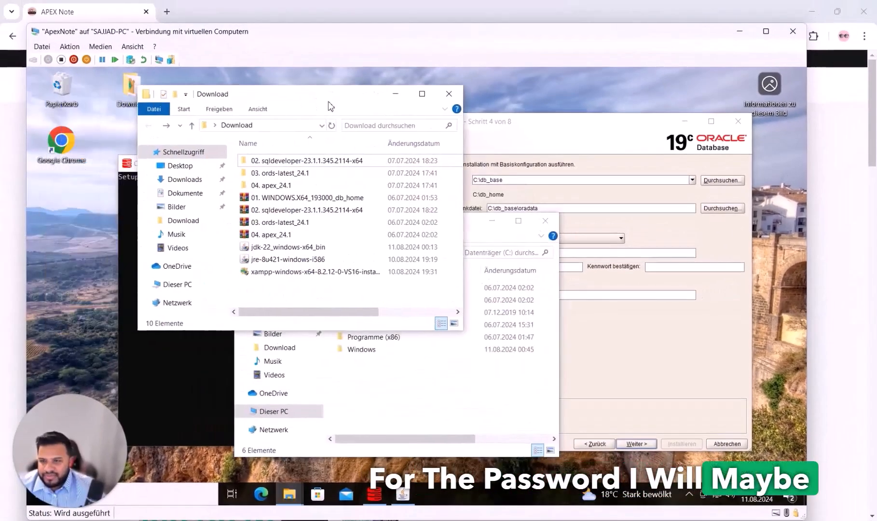
# Create a new text document on the desktop named note and open it in Notepad
pyautogui.rightClick(76, 197)
pyautogui.moveTo(118, 289)
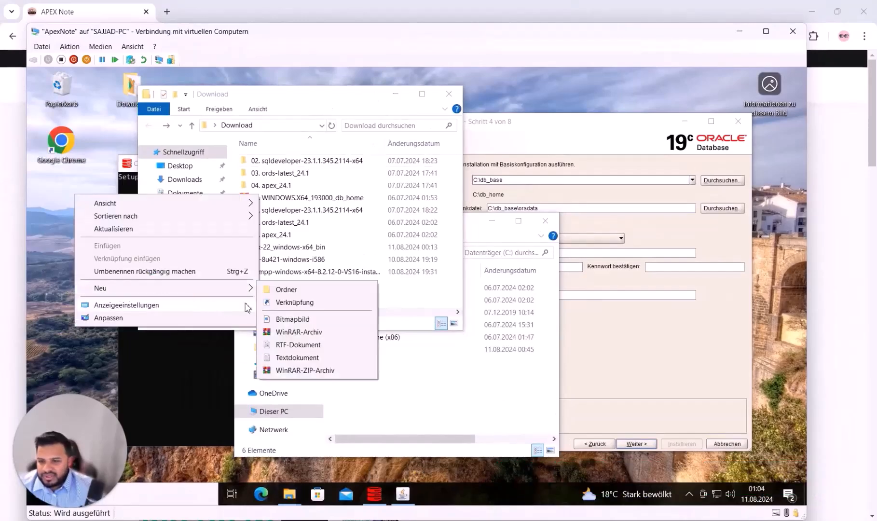
pyautogui.click(288, 358)
pyautogui.write('note')
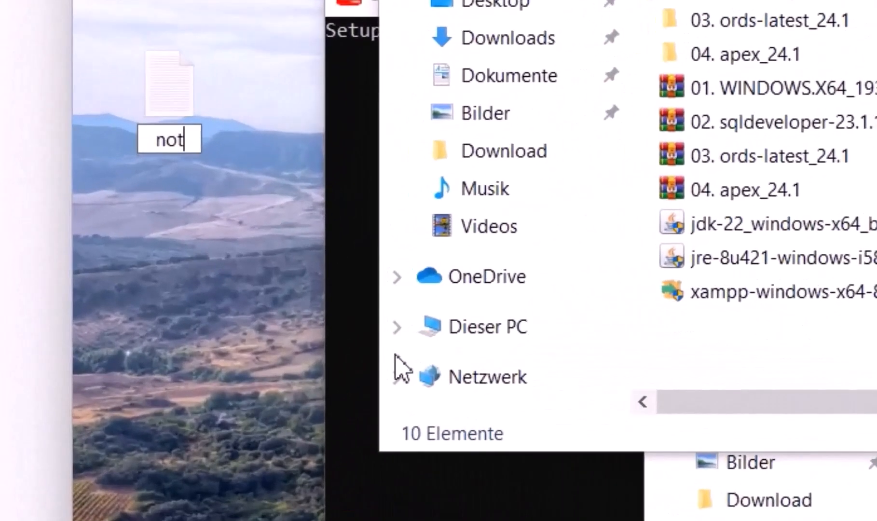
pyautogui.press('Return')
pyautogui.press('Return')
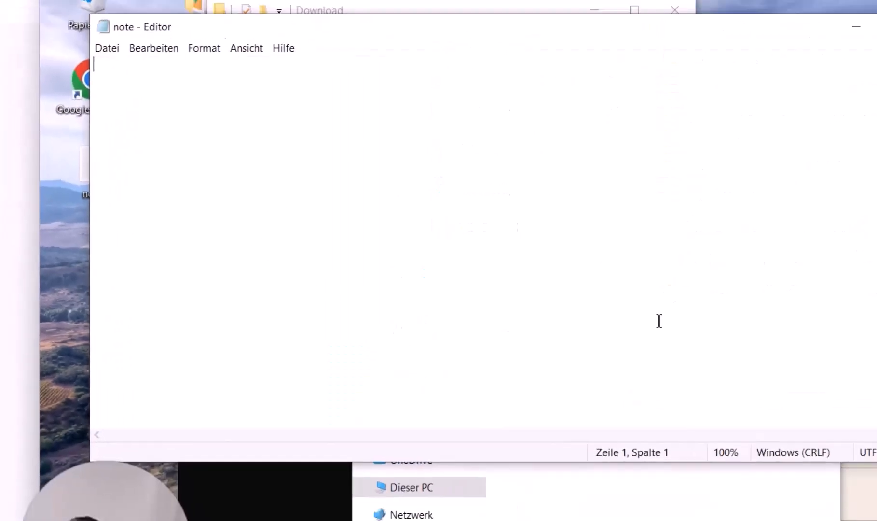
# Type the database username and password into the note and select the password
pyautogui.moveTo(859, 444); pyautogui.dragTo(440, 235)
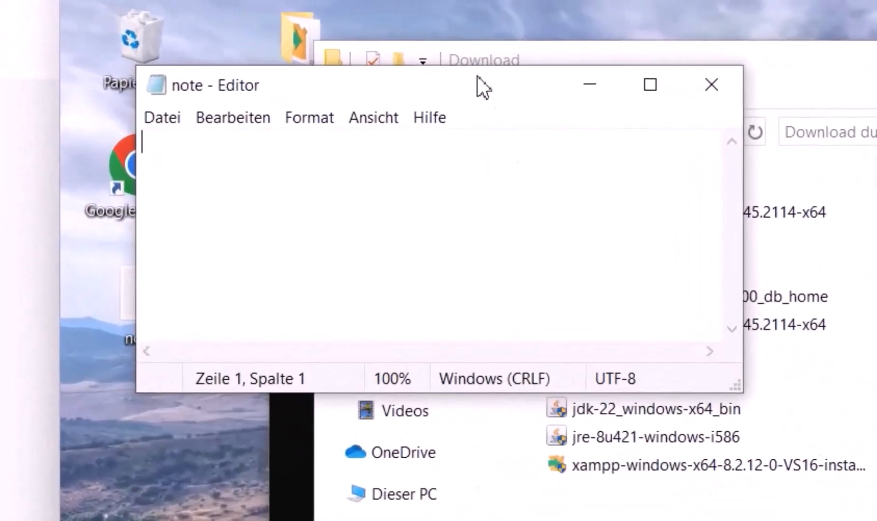
pyautogui.moveTo(284, 45); pyautogui.dragTo(419, 204)
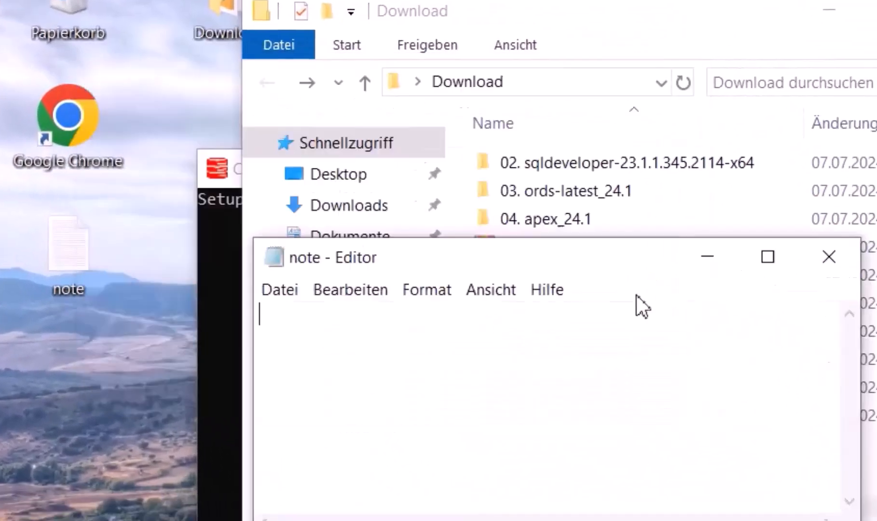
pyautogui.moveTo(636, 295); pyautogui.dragTo(647, 306)
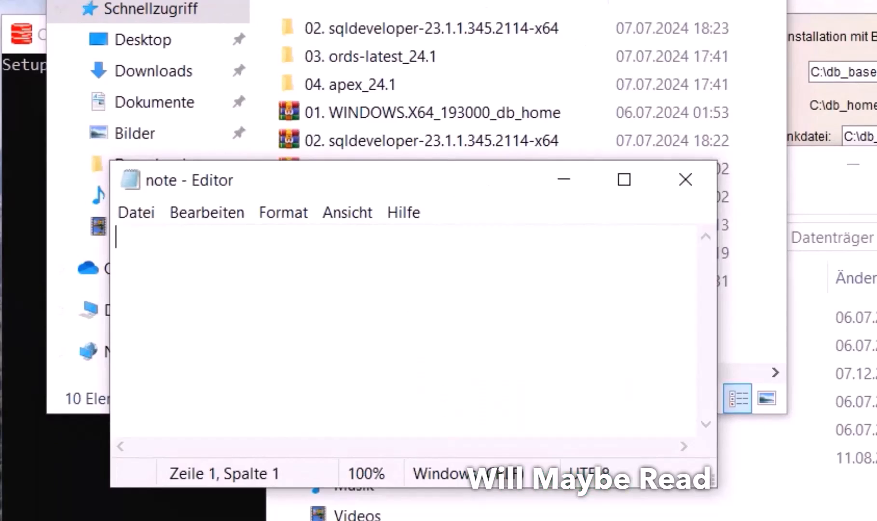
pyautogui.write('username')
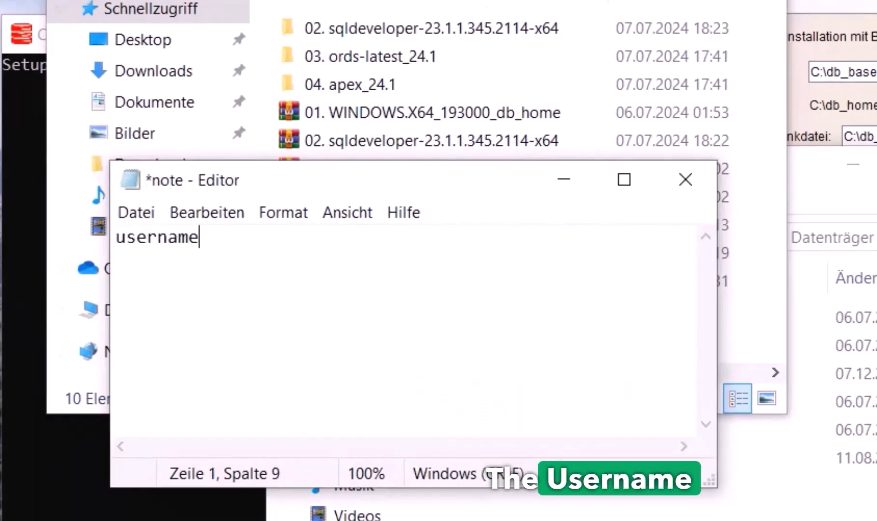
pyautogui.write(': Ssys')
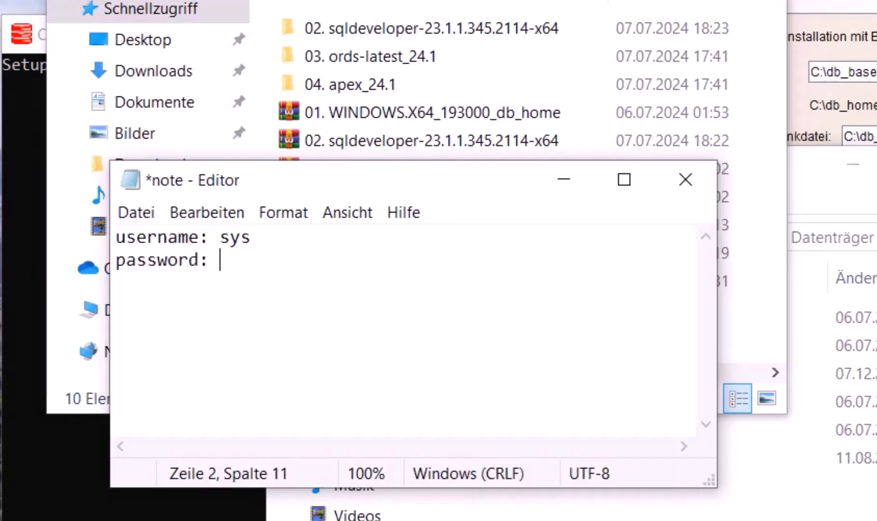
pyautogui.write('assword1!')
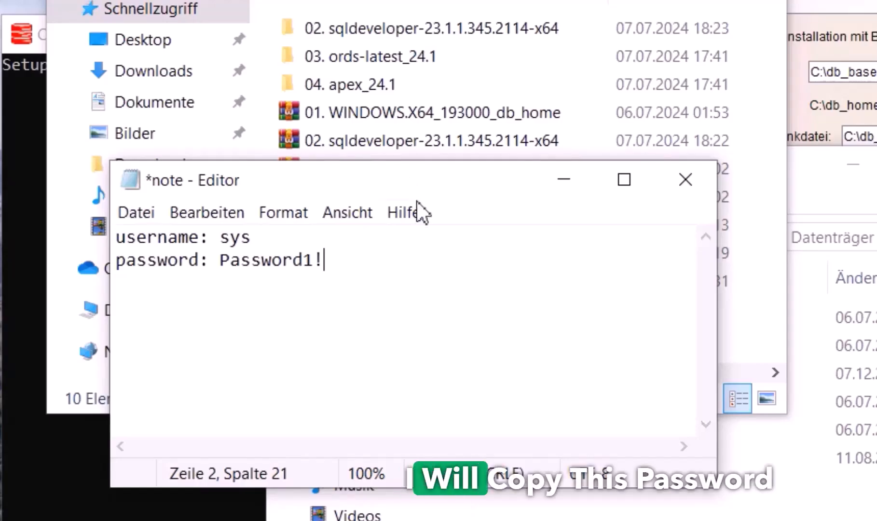
pyautogui.moveTo(221, 263); pyautogui.dragTo(355, 259)
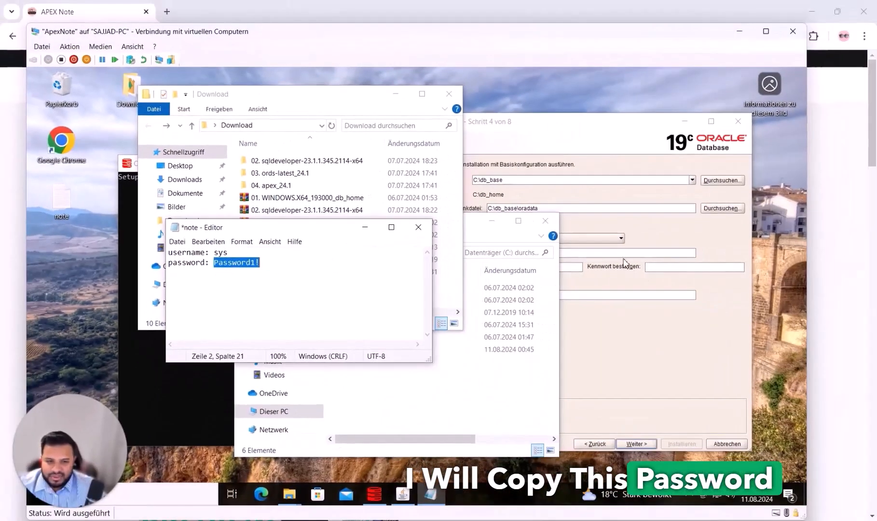
pyautogui.click(627, 263)
pyautogui.click(545, 264)
# Paste the admin password into both Kennwort and Kennwort bestätigen fields
pyautogui.hotkey('ctrl', 'v')
pyautogui.click(680, 263)
pyautogui.hotkey('ctrl', 'v')
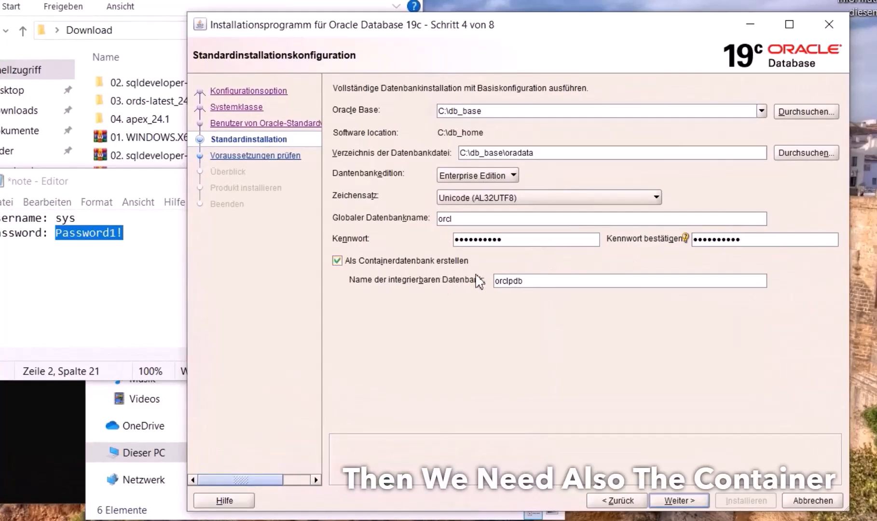
pyautogui.click(531, 287)
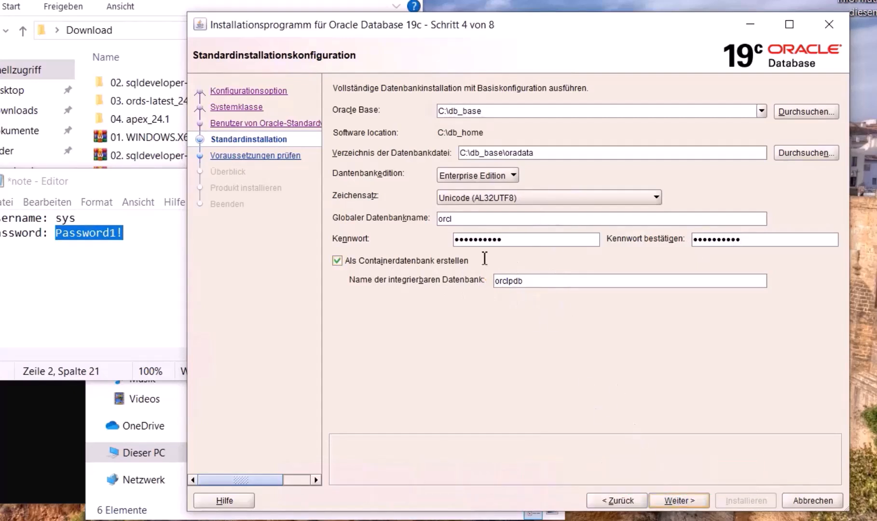
# Accept the password warning, let the prerequisite checks pass, and reach the summary page
pyautogui.click(619, 312)
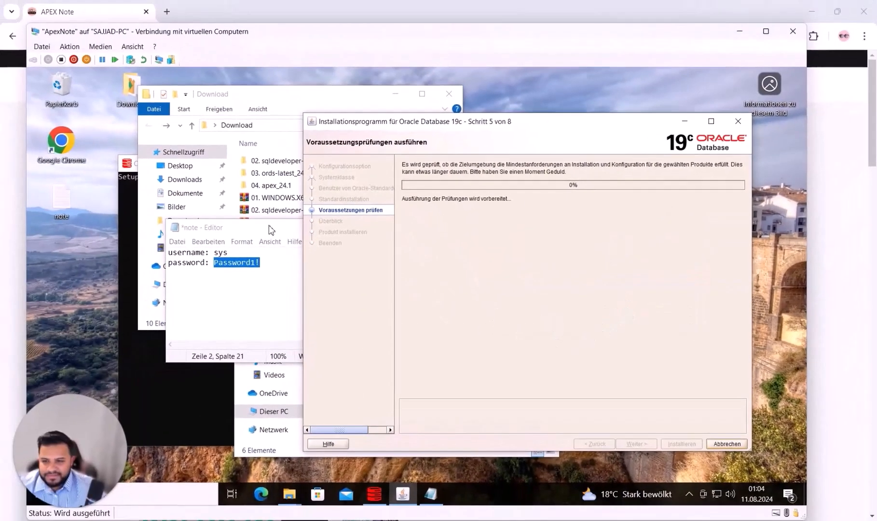
pyautogui.moveTo(241, 221); pyautogui.dragTo(134, 349)
pyautogui.moveTo(293, 97); pyautogui.dragTo(194, 82)
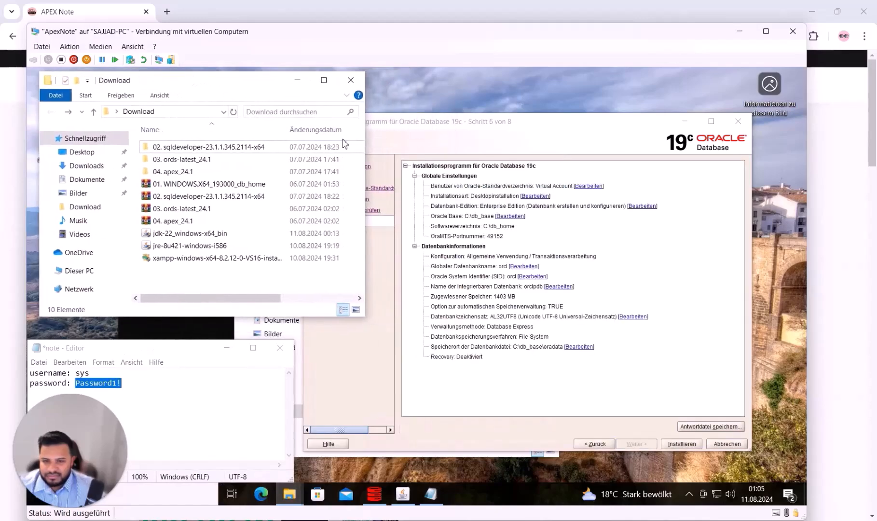
pyautogui.click(468, 380)
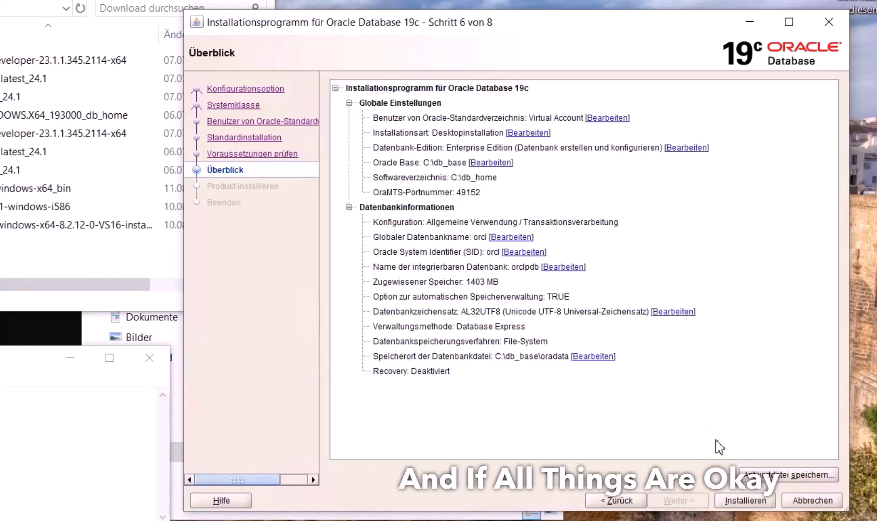
# Start the Oracle database installation and allow Java through the Windows Defender Firewall
pyautogui.click(755, 500)
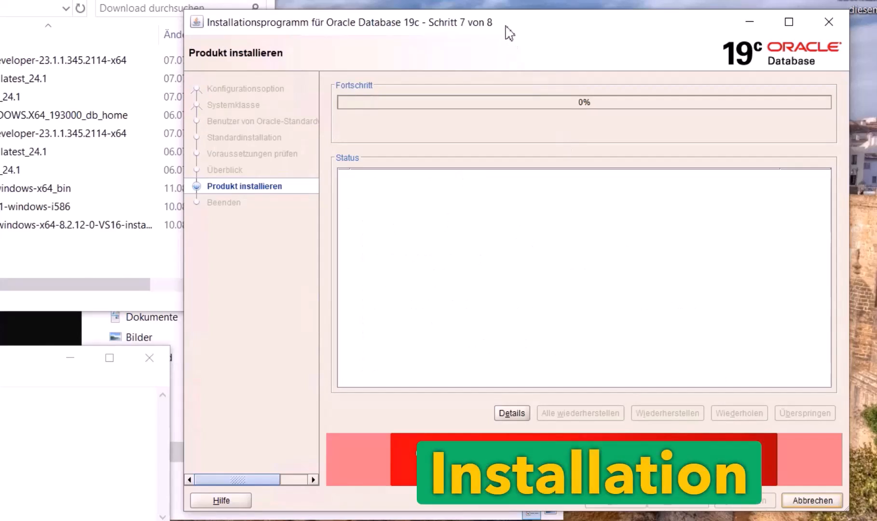
pyautogui.moveTo(512, 28); pyautogui.dragTo(551, 2)
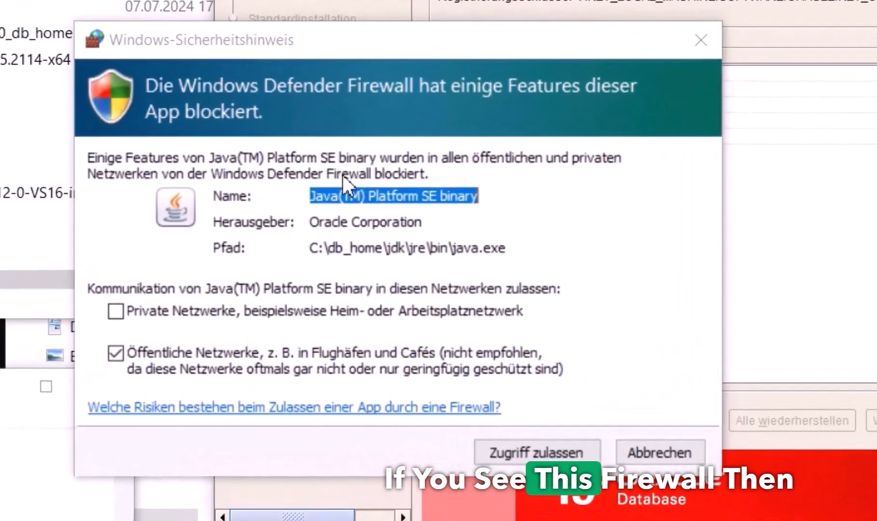
pyautogui.click(515, 460)
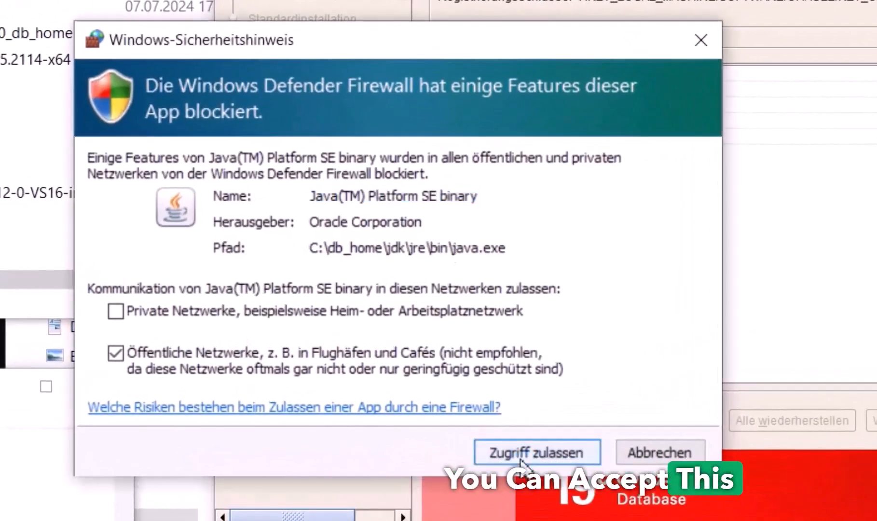
pyautogui.click(513, 458)
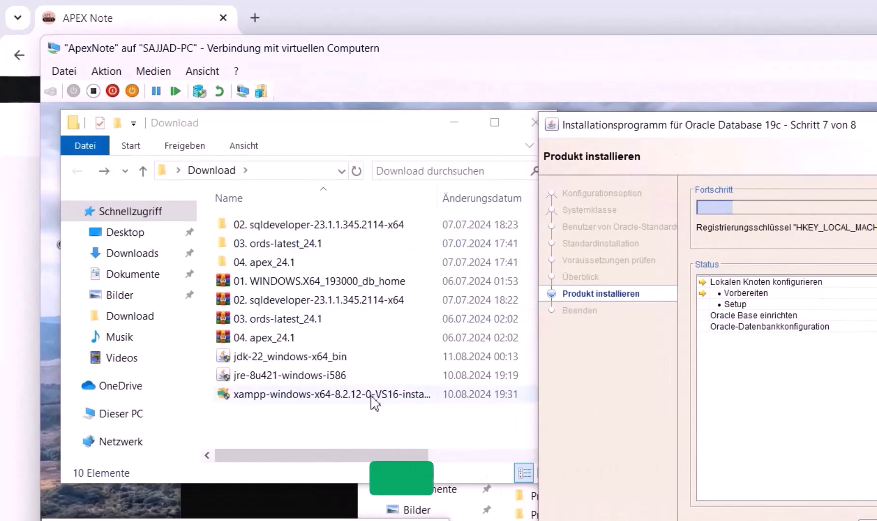
# Move the 02. sqldeveloper folder from Download onto the C: drive
pyautogui.moveTo(304, 120)
pyautogui.mouseDown()
pyautogui.moveTo(320, 141)
pyautogui.moveTo(312, 125)
pyautogui.mouseUp()
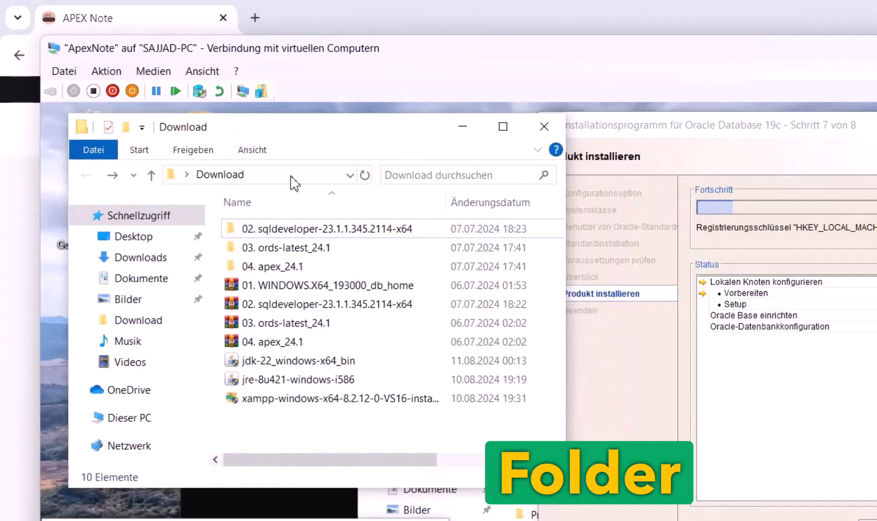
pyautogui.click(496, 506)
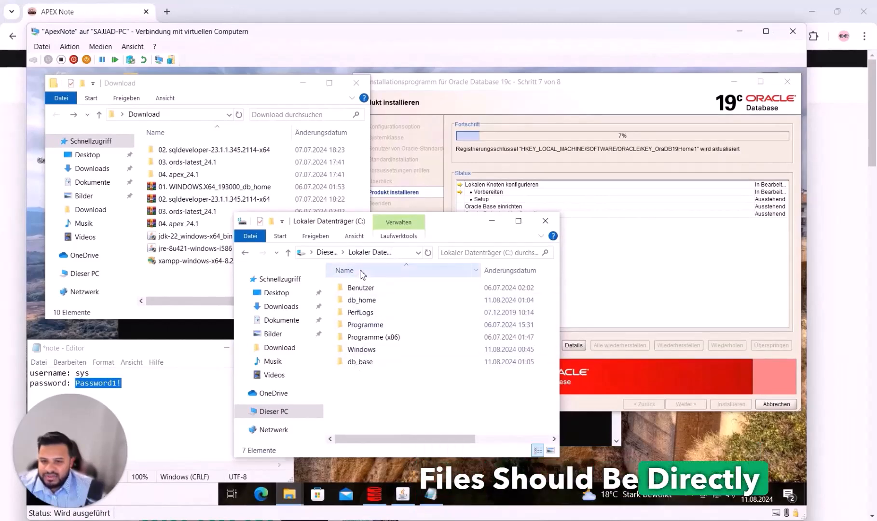
pyautogui.click(372, 301)
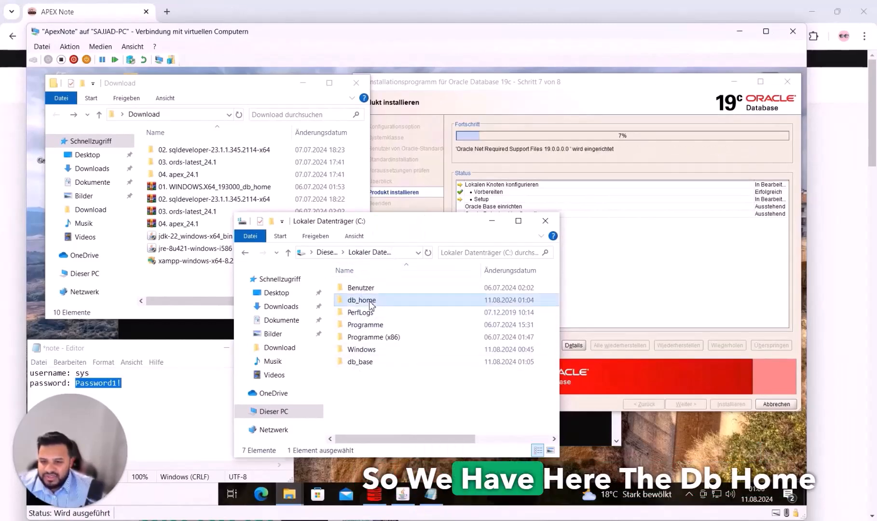
pyautogui.click(363, 364)
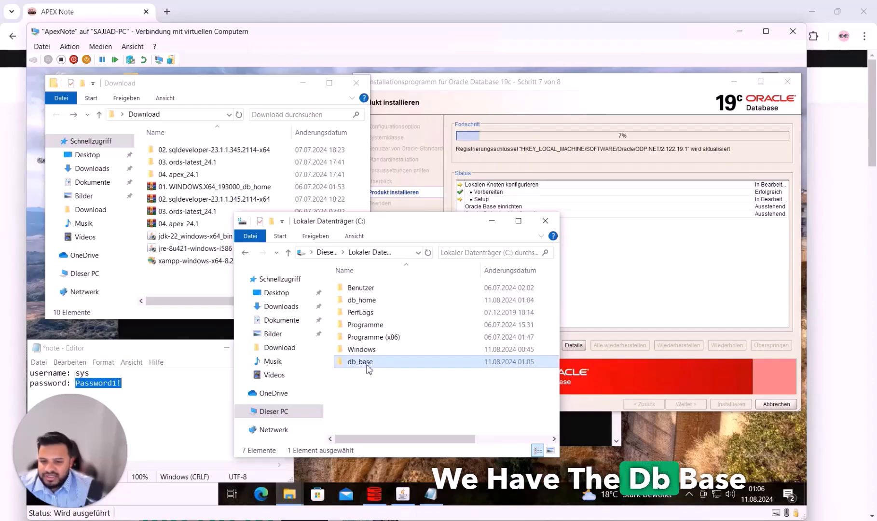
pyautogui.click(369, 394)
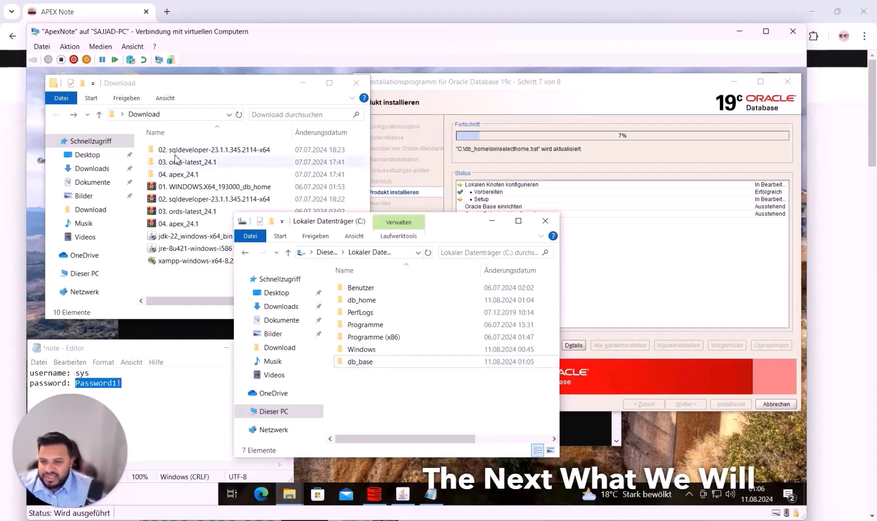
pyautogui.click(185, 152)
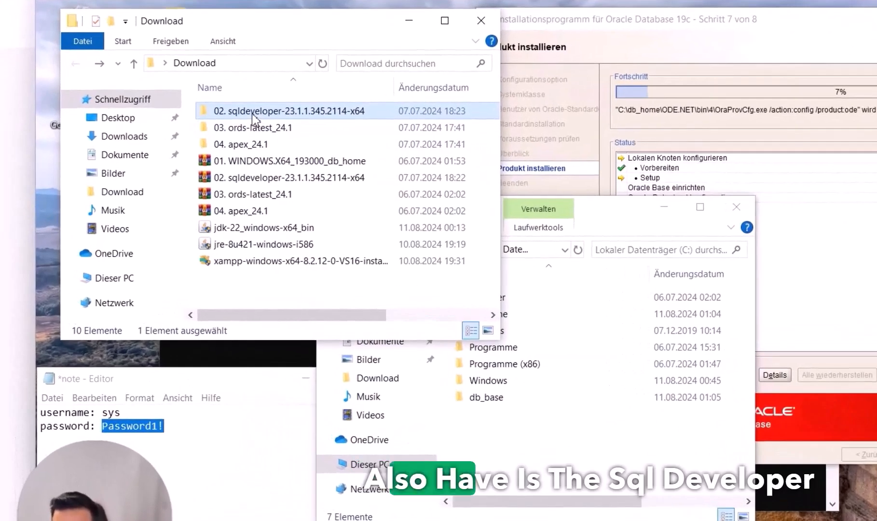
pyautogui.moveTo(254, 115); pyautogui.dragTo(526, 456)
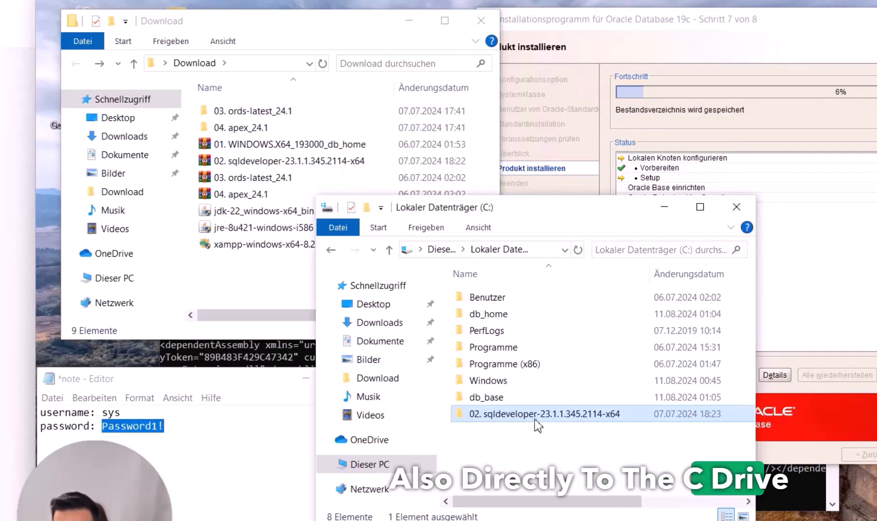
# Move the inner sqldeveloper folder up to the root of the C: drive
pyautogui.doubleClick(533, 415)
pyautogui.click(502, 302)
pyautogui.doubleClick(500, 301)
pyautogui.hotkey('alt', 'Left')
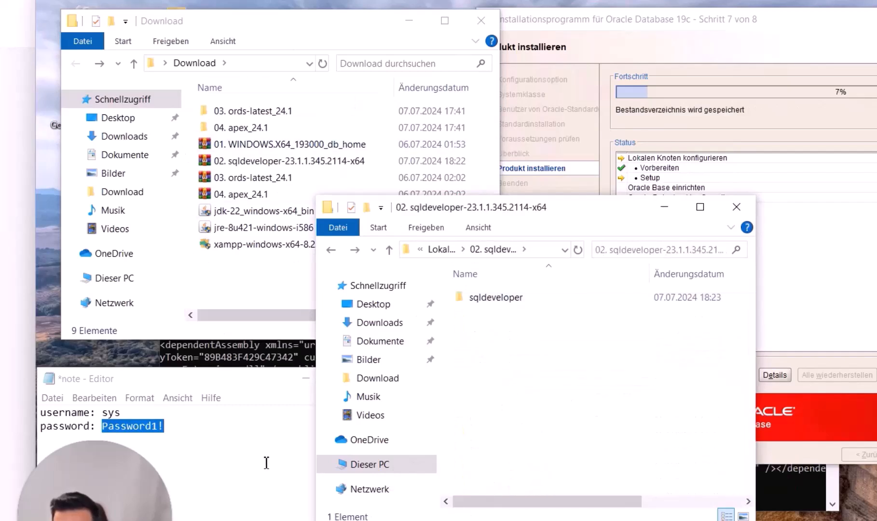
pyautogui.rightClick(391, 520)
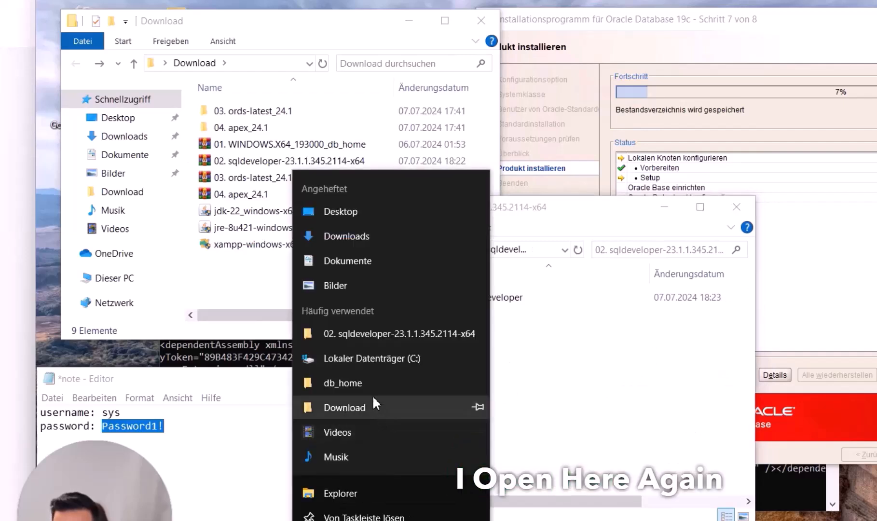
pyautogui.click(343, 494)
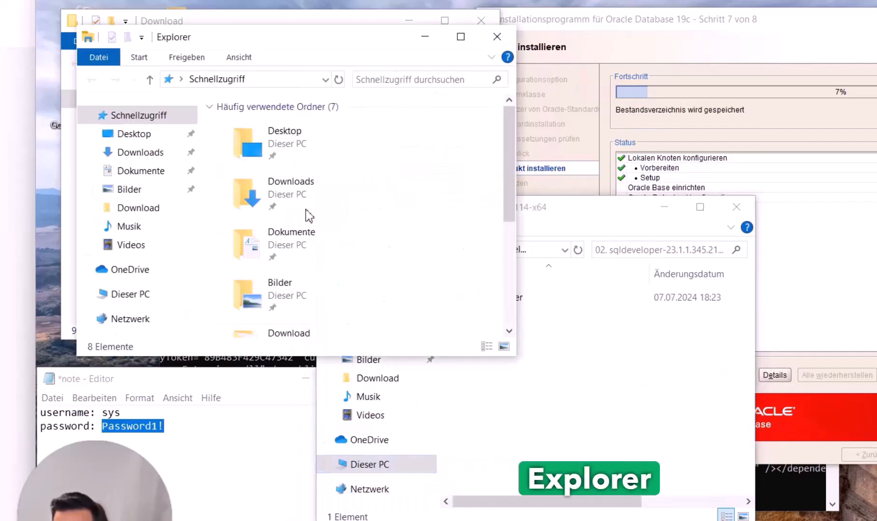
pyautogui.click(128, 292)
pyautogui.scroll(-5, 299, 275)
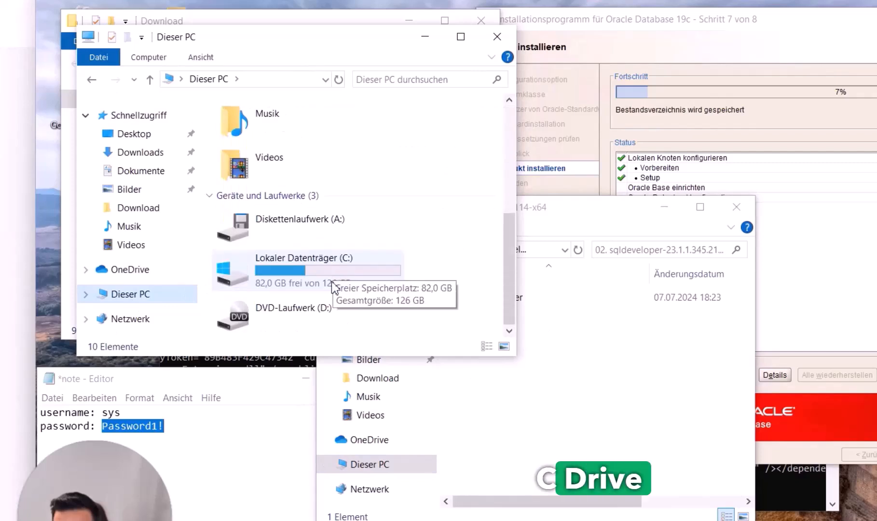
pyautogui.doubleClick(335, 288)
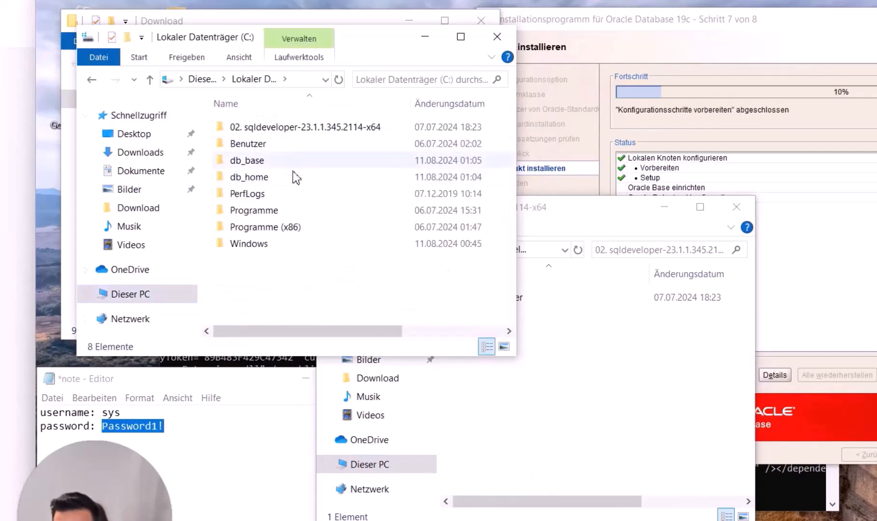
pyautogui.click(558, 397)
pyautogui.moveTo(495, 301); pyautogui.dragTo(265, 295)
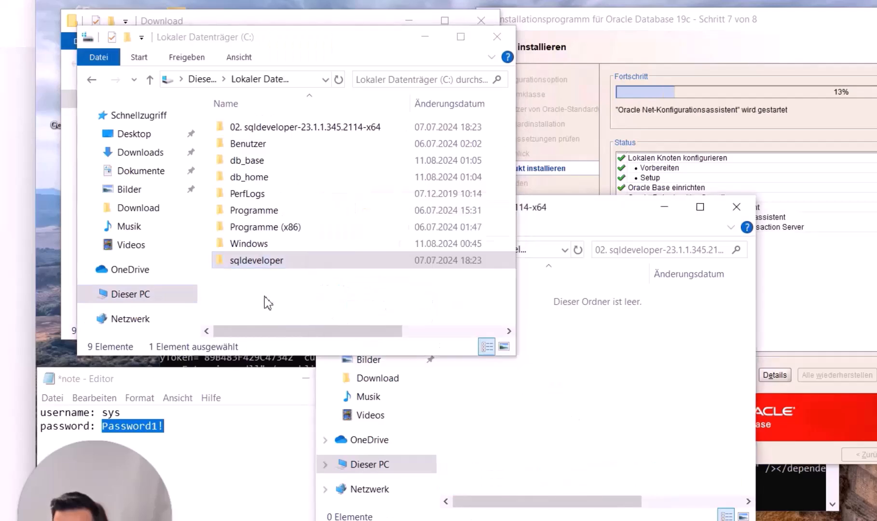
# Delete the now-empty 02. sqldeveloper folder from C:
pyautogui.click(254, 139)
pyautogui.doubleClick(255, 134)
pyautogui.hotkey('alt', 'Left')
pyautogui.press('Delete')
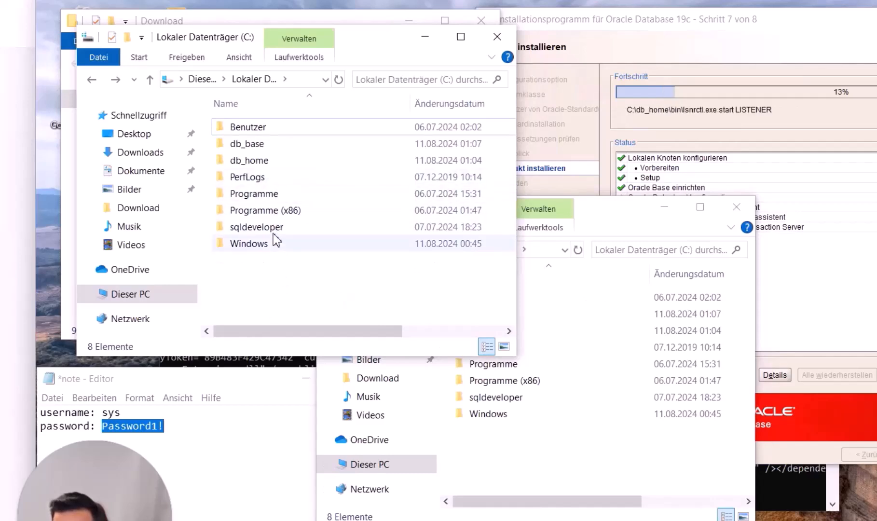
pyautogui.click(273, 227)
pyautogui.click(736, 206)
# Send the sqldeveloper application to the desktop as a shortcut
pyautogui.moveTo(306, 39); pyautogui.dragTo(664, 211)
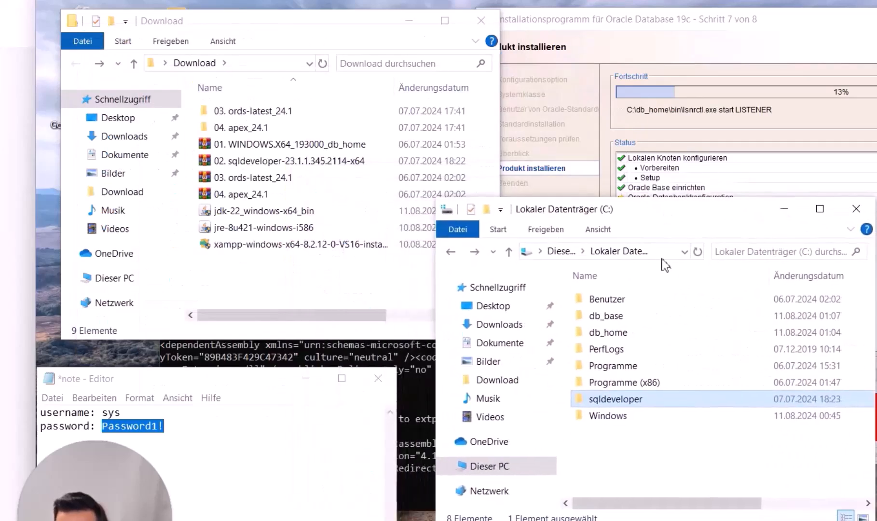
pyautogui.doubleClick(654, 406)
pyautogui.scroll(-3, 646, 386)
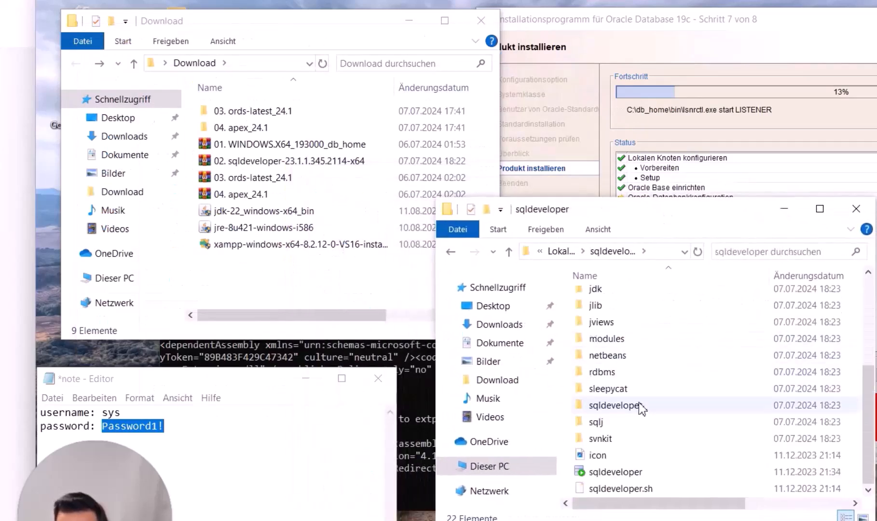
pyautogui.click(612, 473)
pyautogui.rightClick(610, 475)
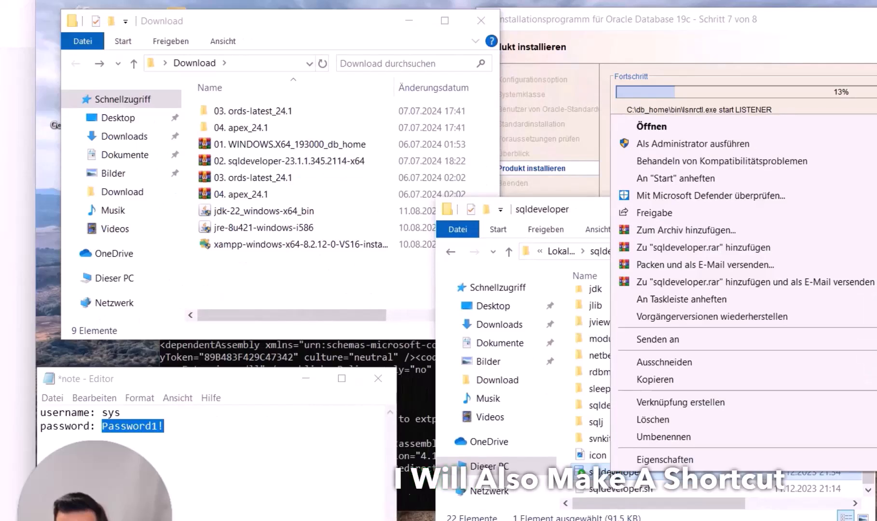
pyautogui.moveTo(733, 347)
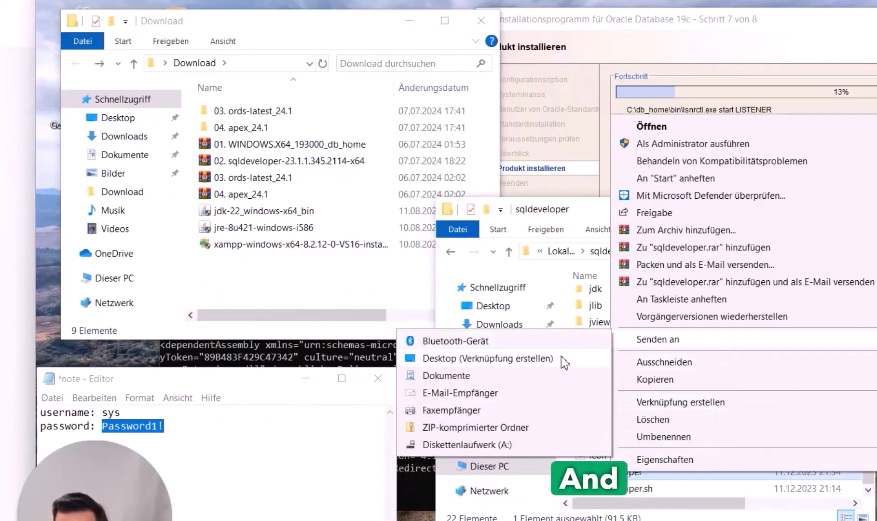
pyautogui.click(451, 364)
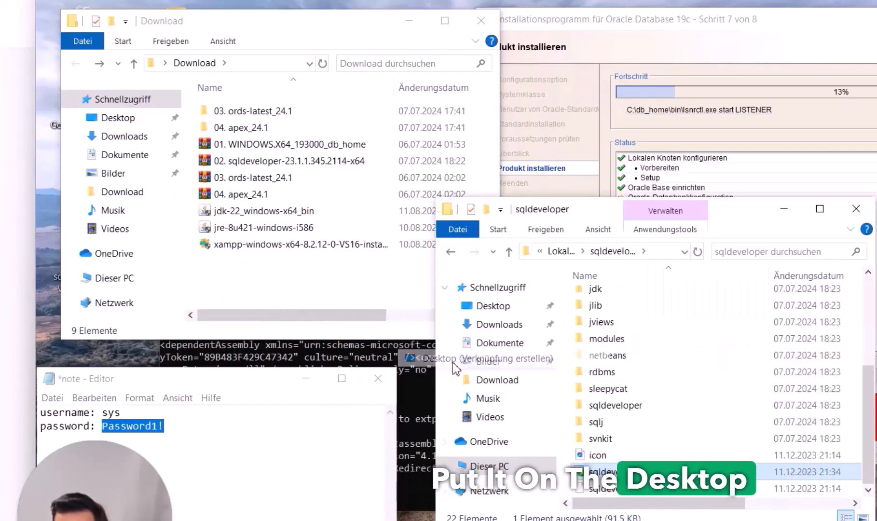
pyautogui.moveTo(239, 19); pyautogui.dragTo(327, 19)
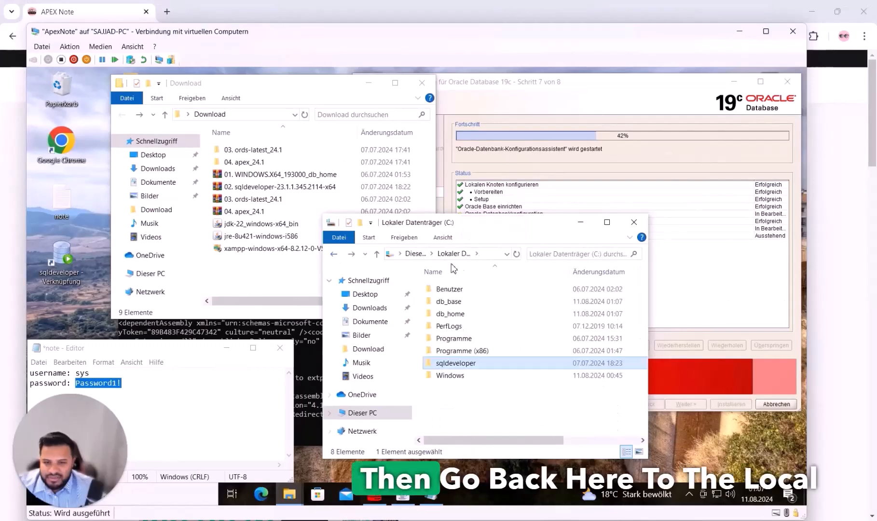
# Move the 03. ords-latest_24.1 folder onto C: and rename it ords
pyautogui.click(491, 258)
pyautogui.click(415, 254)
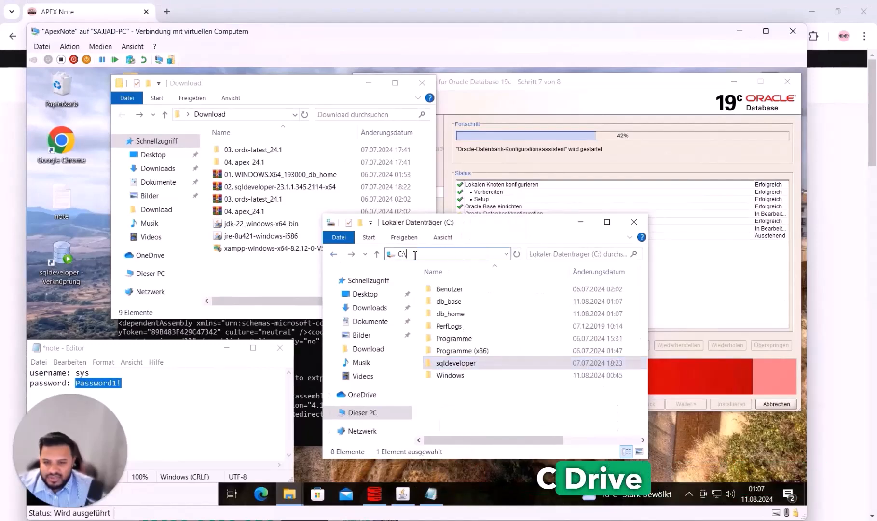
pyautogui.click(256, 151)
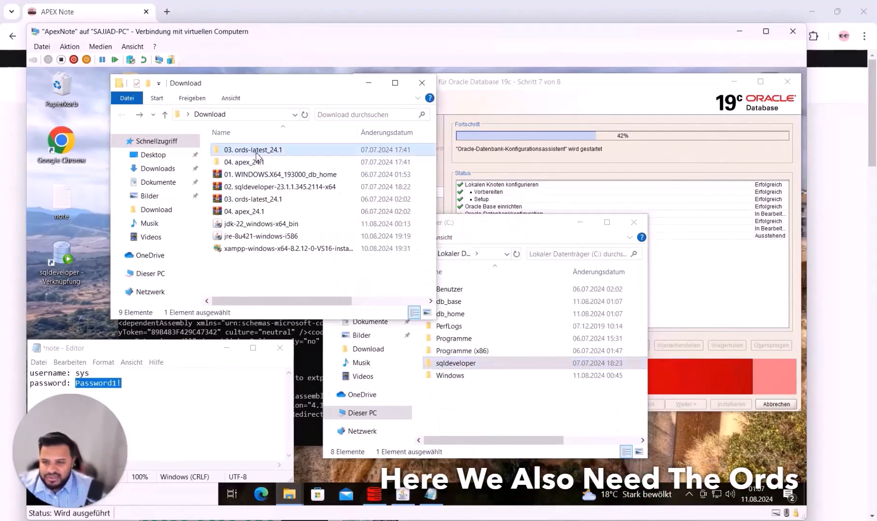
pyautogui.doubleClick(256, 153)
pyautogui.hscroll(2, 250, 199)
pyautogui.hscroll(-2, 249, 202)
pyautogui.hotkey('alt', 'Left')
pyautogui.moveTo(243, 150); pyautogui.dragTo(479, 412)
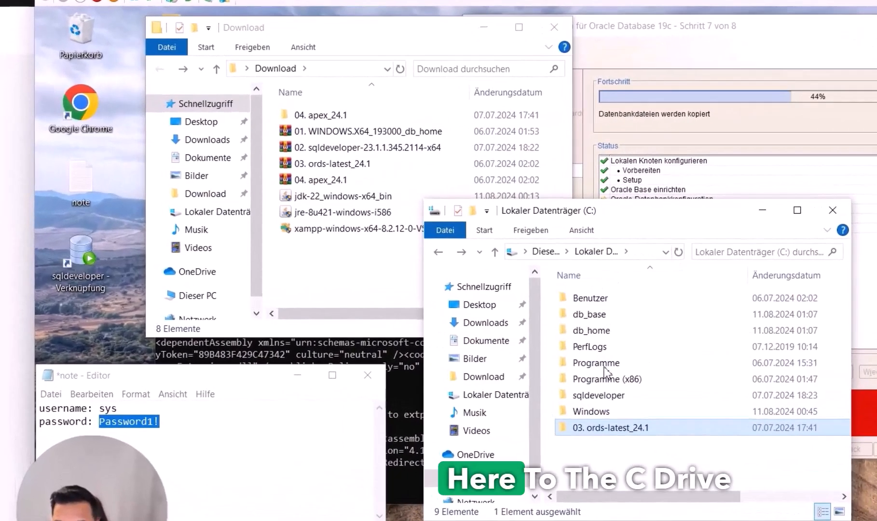
pyautogui.click(602, 428)
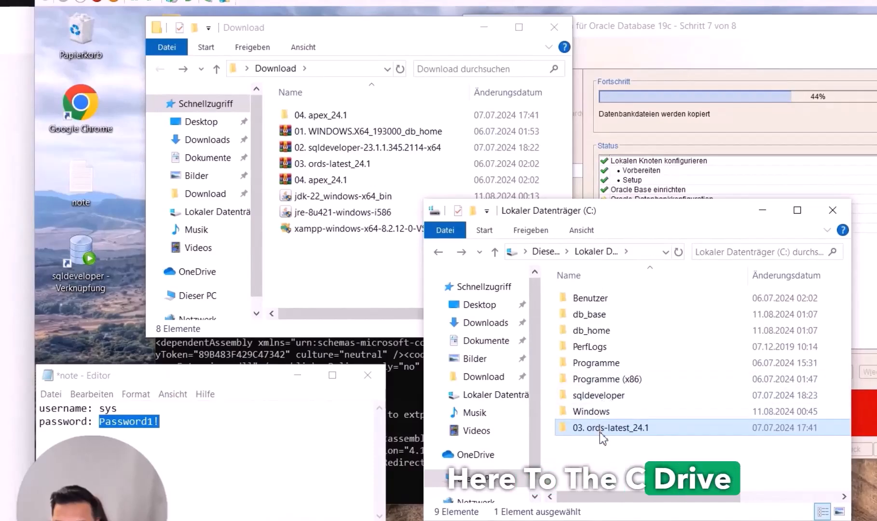
pyautogui.write('ords')
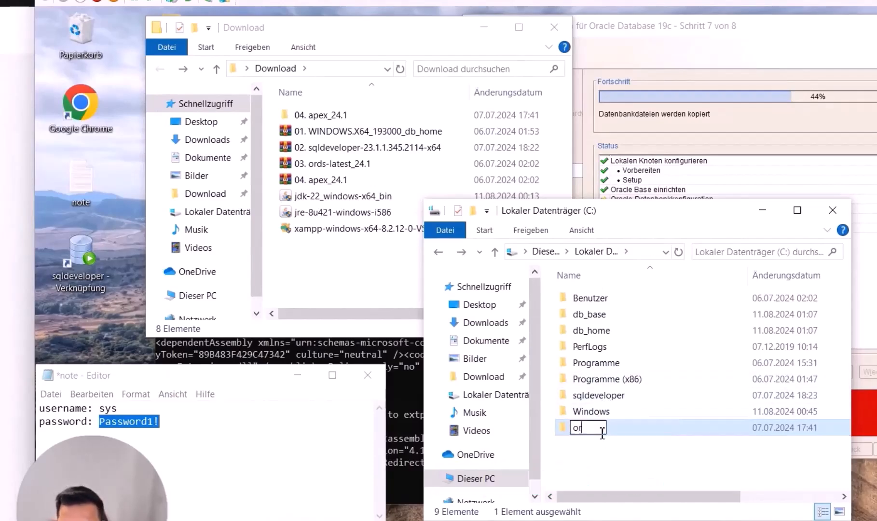
pyautogui.press('Return')
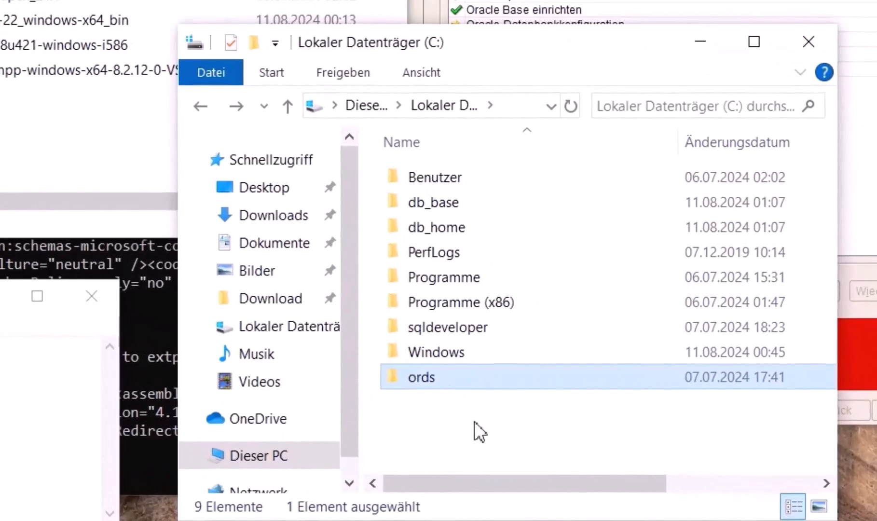
pyautogui.click(474, 427)
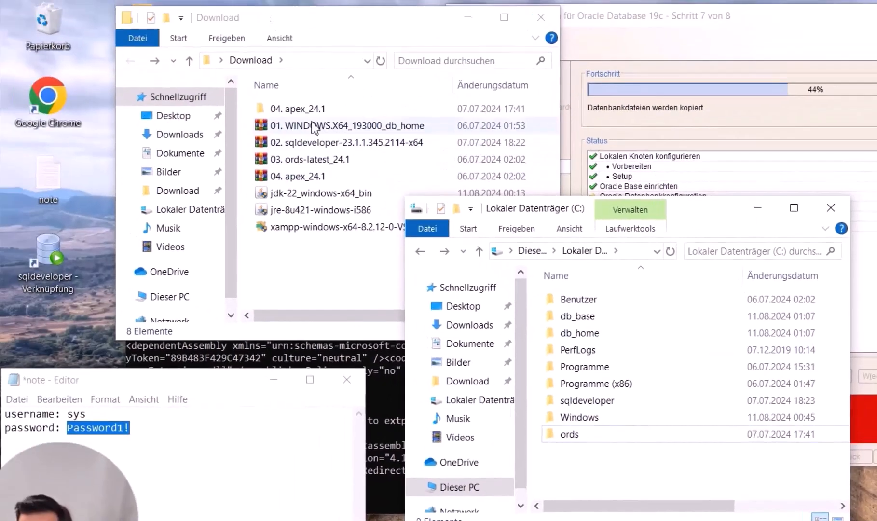
# Move the 04. apex_24.1 folder onto C: and rename it apex
pyautogui.doubleClick(298, 109)
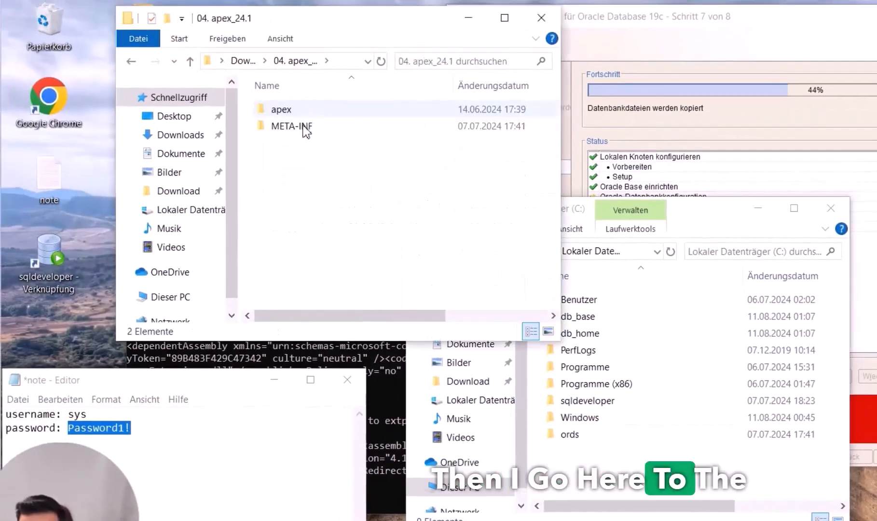
pyautogui.doubleClick(294, 115)
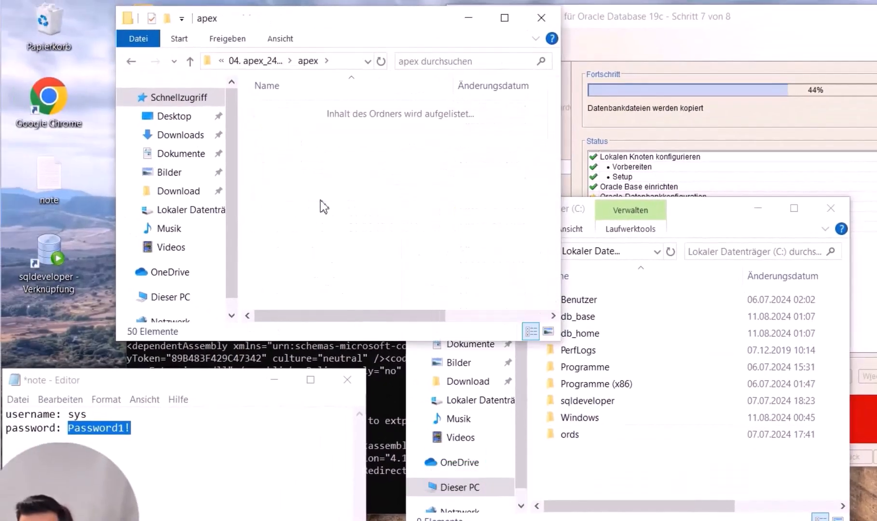
pyautogui.hotkey('alt', 'Left')
pyautogui.hotkey('alt', 'Left')
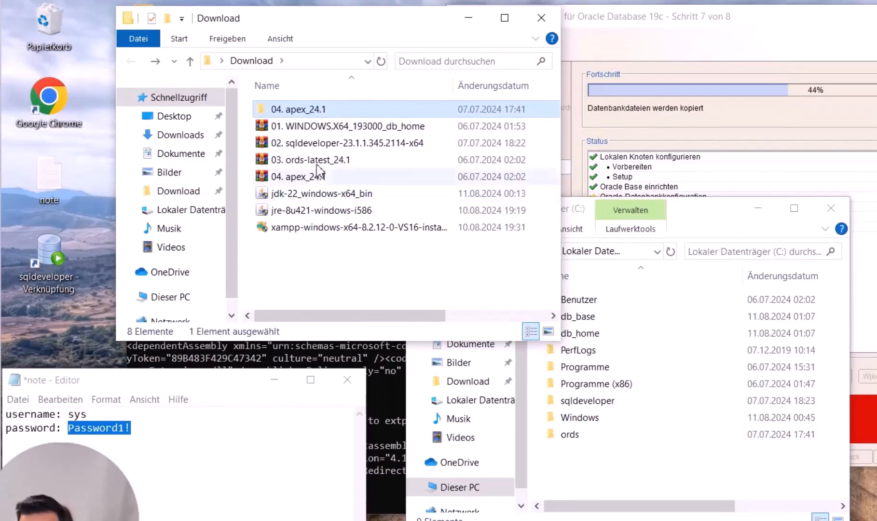
pyautogui.moveTo(308, 115); pyautogui.dragTo(326, 281)
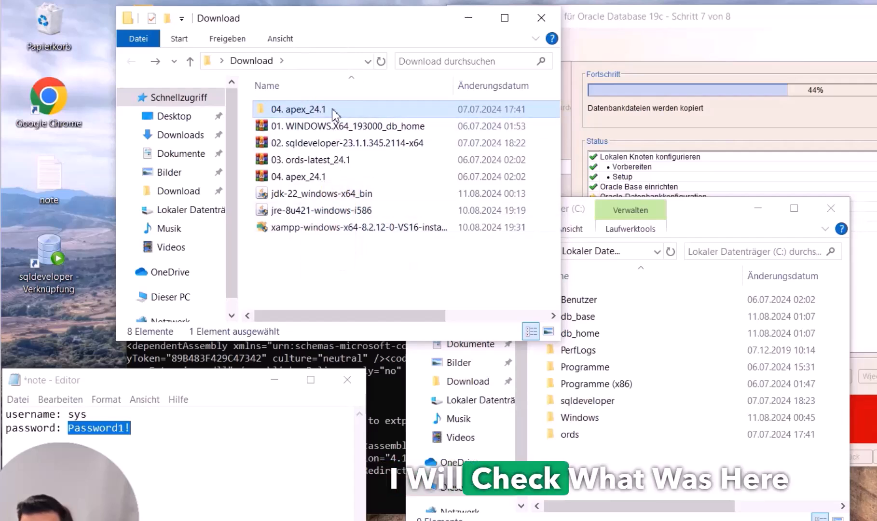
pyautogui.doubleClick(334, 110)
pyautogui.doubleClick(313, 132)
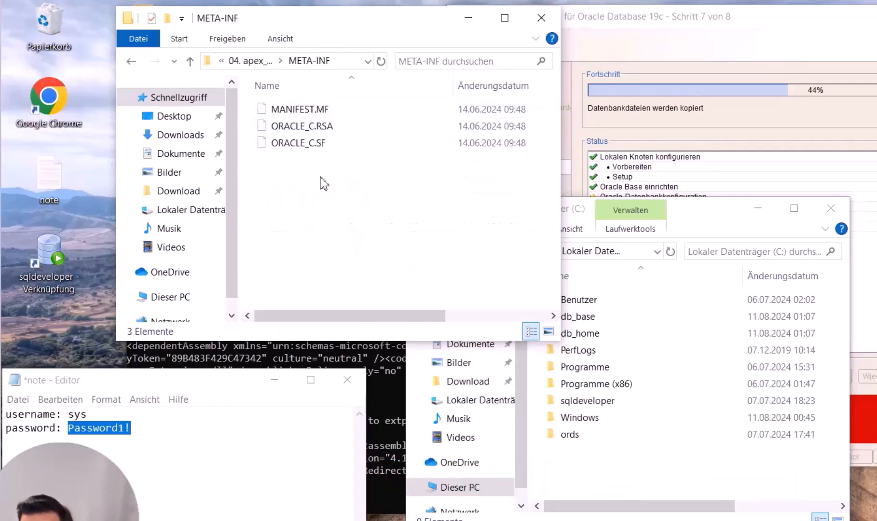
pyautogui.hotkey('alt', 'Left')
pyautogui.hotkey('alt', 'Left')
pyautogui.moveTo(295, 113); pyautogui.dragTo(569, 488)
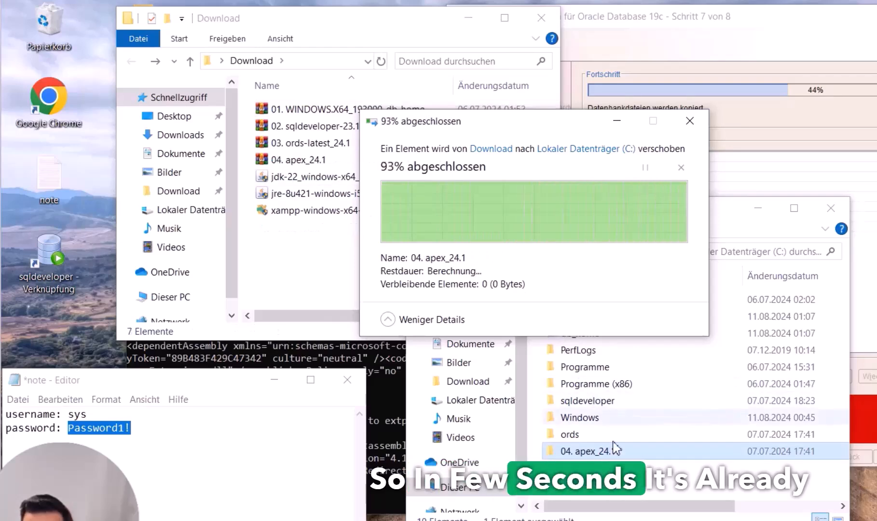
pyautogui.click(594, 455)
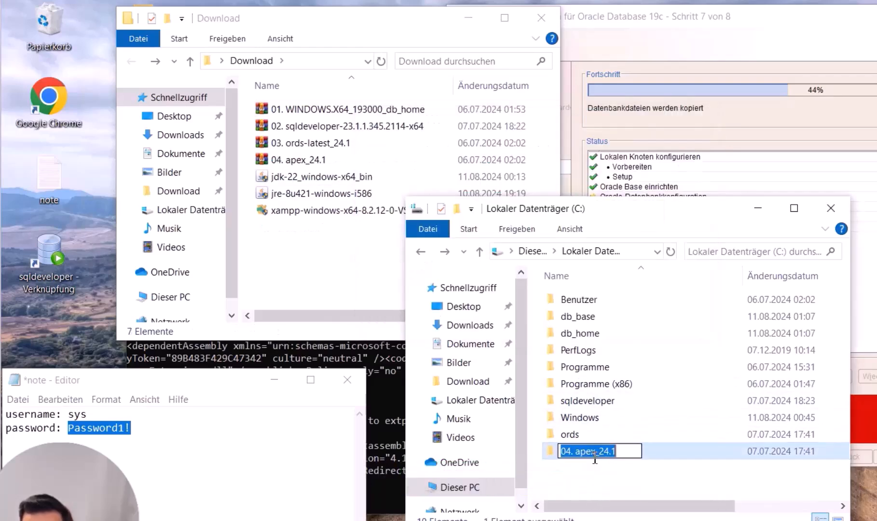
pyautogui.write('apex')
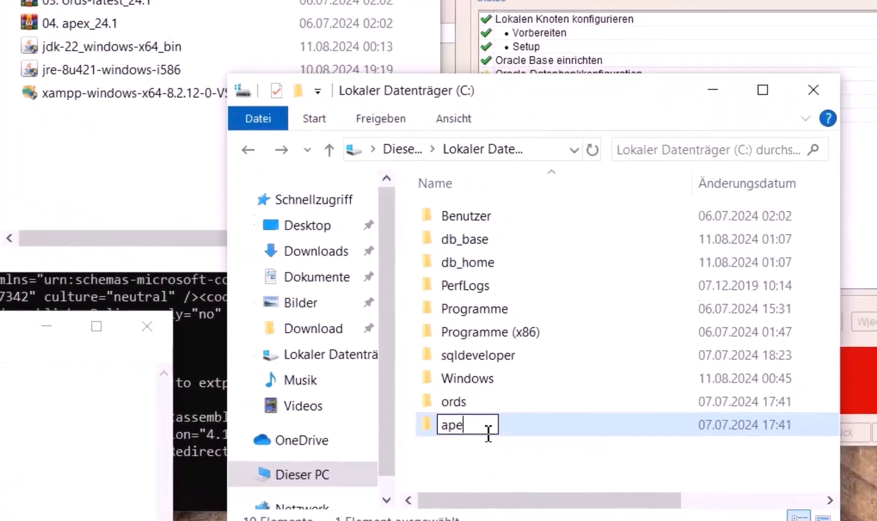
pyautogui.press('Return')
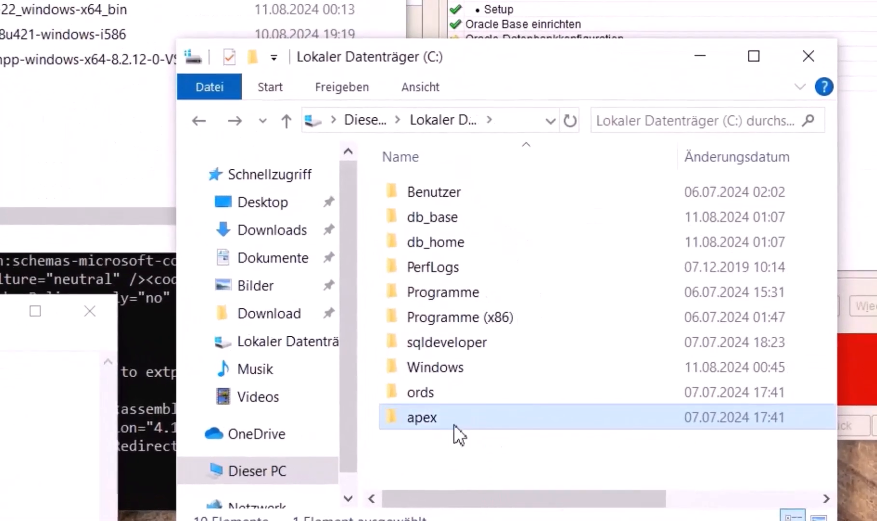
# Highlight the sqldeveloper, ords and apex folders on C:, then move Explorer aside
pyautogui.click(460, 458)
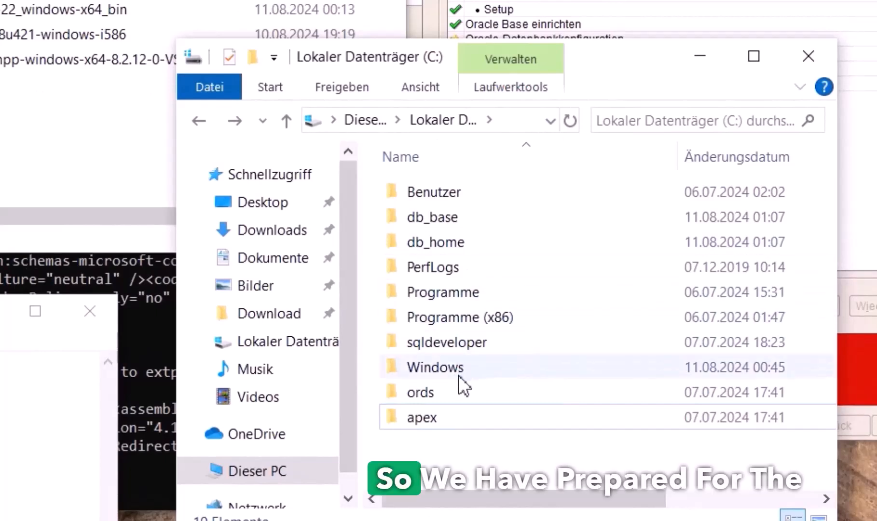
pyautogui.click(454, 348)
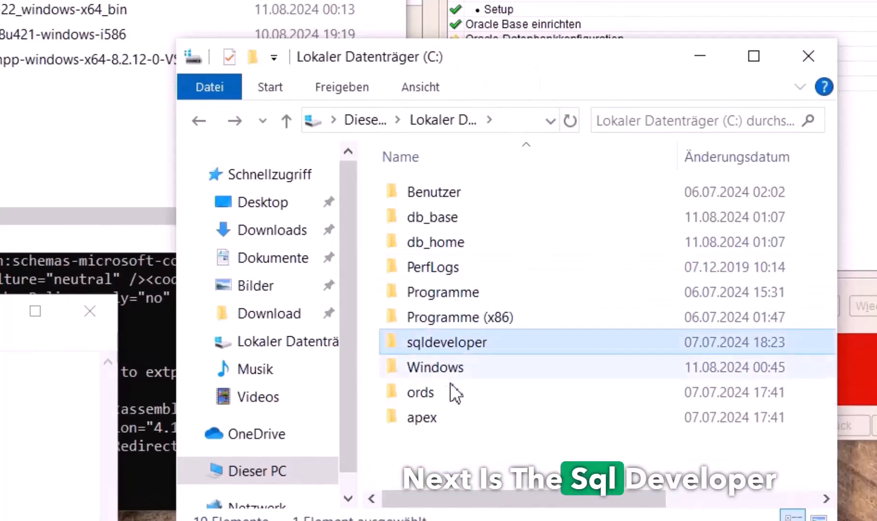
pyautogui.click(446, 395)
pyautogui.click(447, 426)
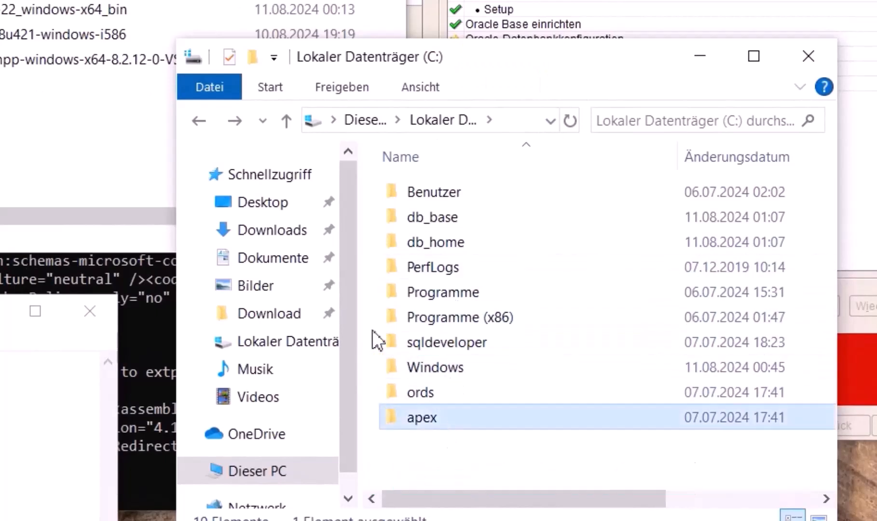
pyautogui.moveTo(542, 55); pyautogui.dragTo(458, 57)
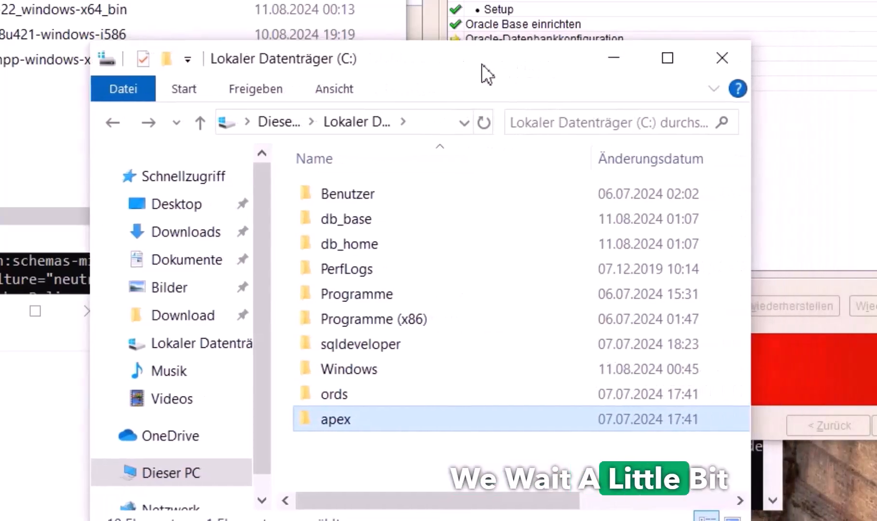
pyautogui.moveTo(477, 64); pyautogui.dragTo(210, 82)
pyautogui.click(510, 59)
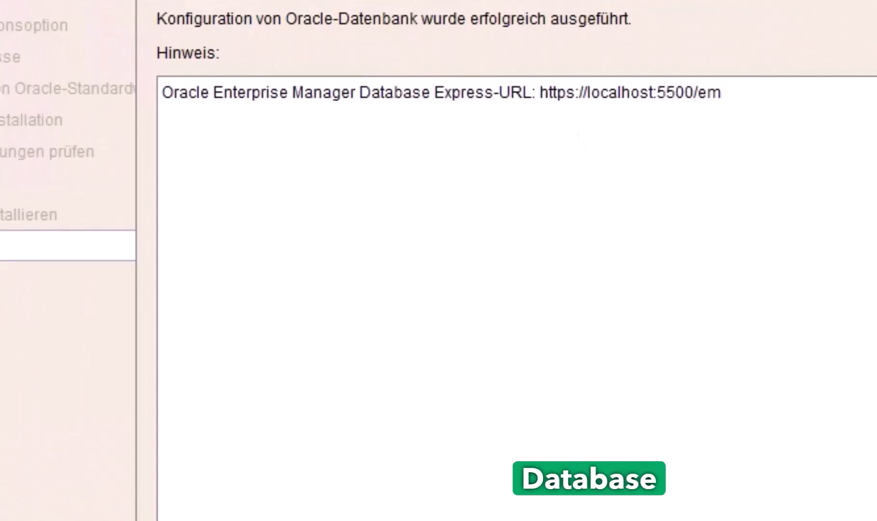
pyautogui.doubleClick(557, 98)
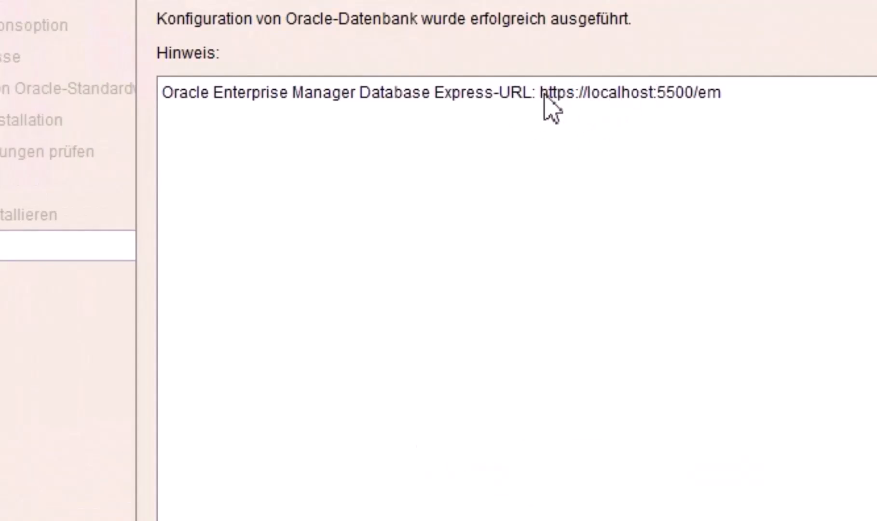
pyautogui.moveTo(667, 99); pyautogui.dragTo(722, 100)
pyautogui.hotkey('ctrl', 'c')
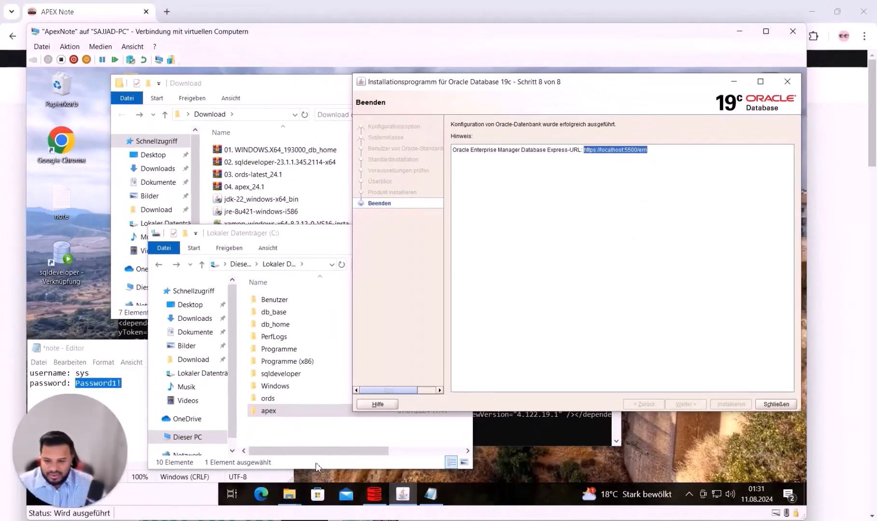
pyautogui.doubleClick(64, 148)
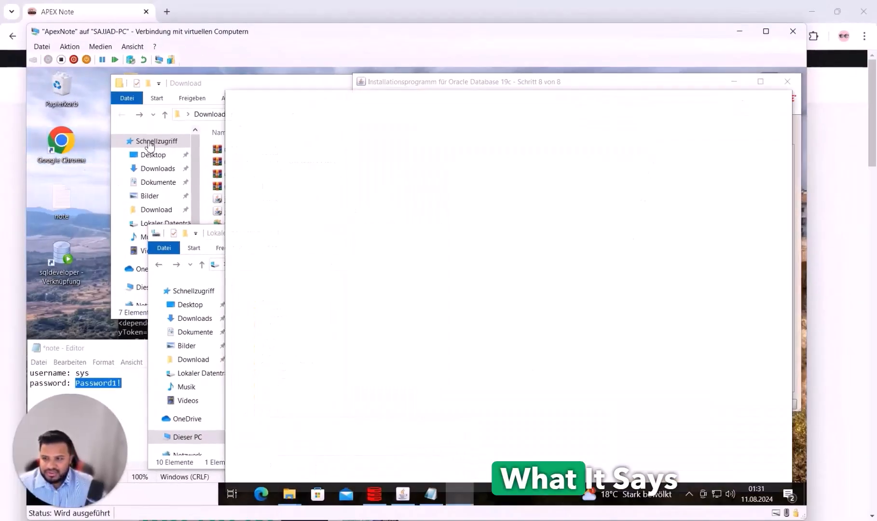
pyautogui.hotkey('ctrl', 'v')
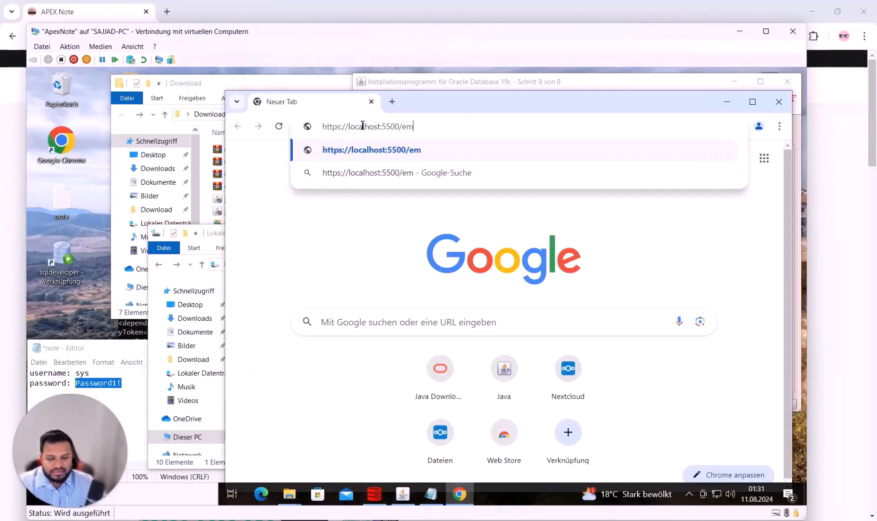
pyautogui.press('Return')
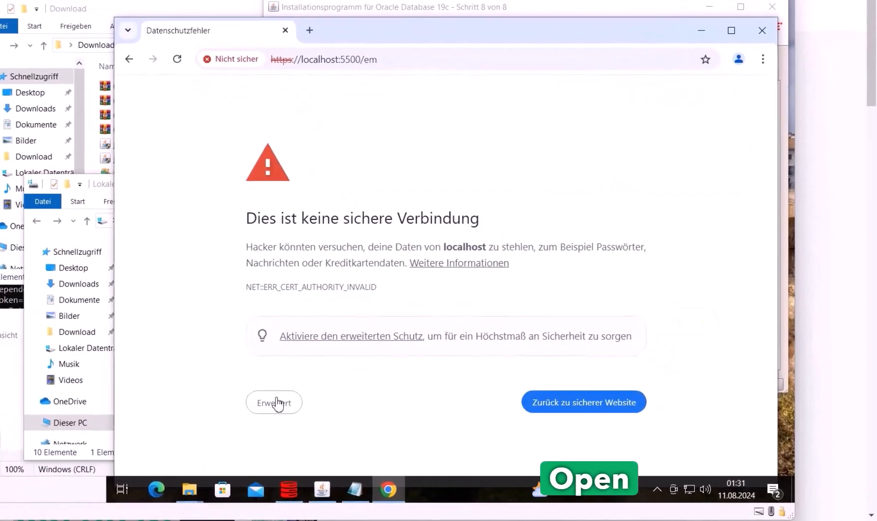
pyautogui.click(359, 418)
pyautogui.scroll(-1, 390, 372)
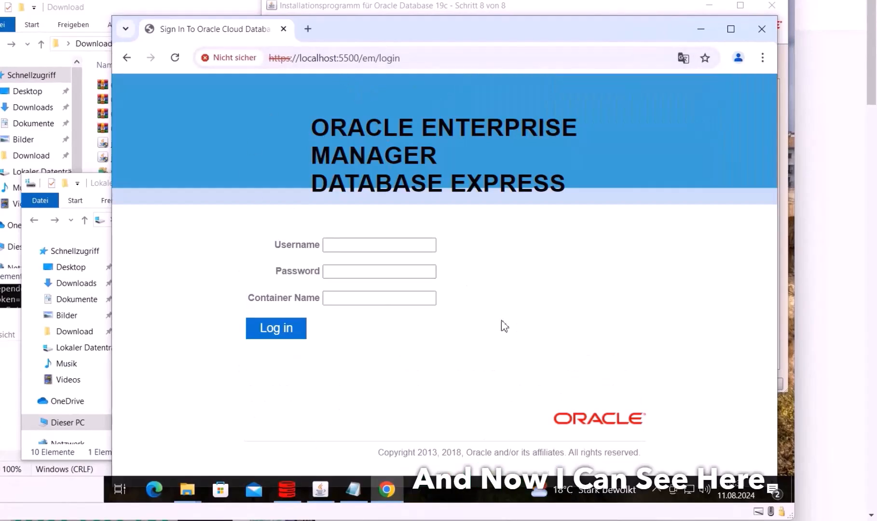
# Close the finished installer with Schließen and place the EM Express login window top-right
pyautogui.moveTo(501, 43); pyautogui.dragTo(423, 141)
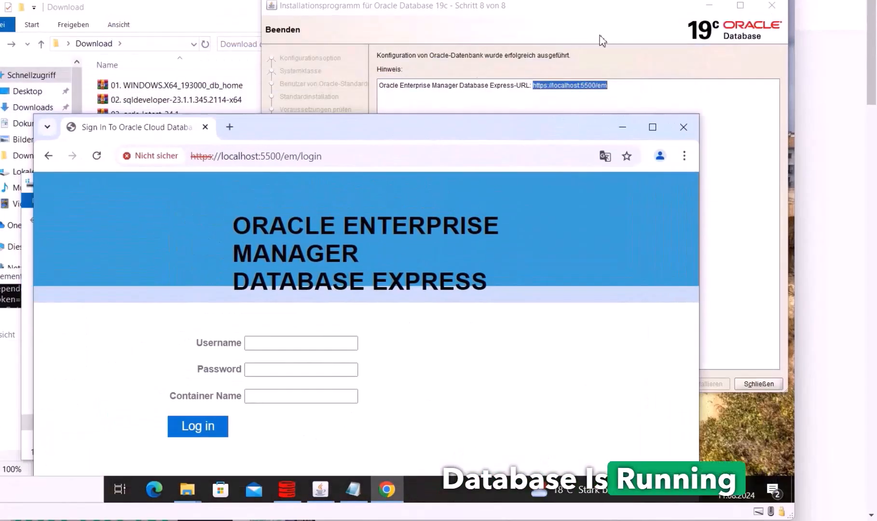
pyautogui.click(703, 221)
pyautogui.click(758, 384)
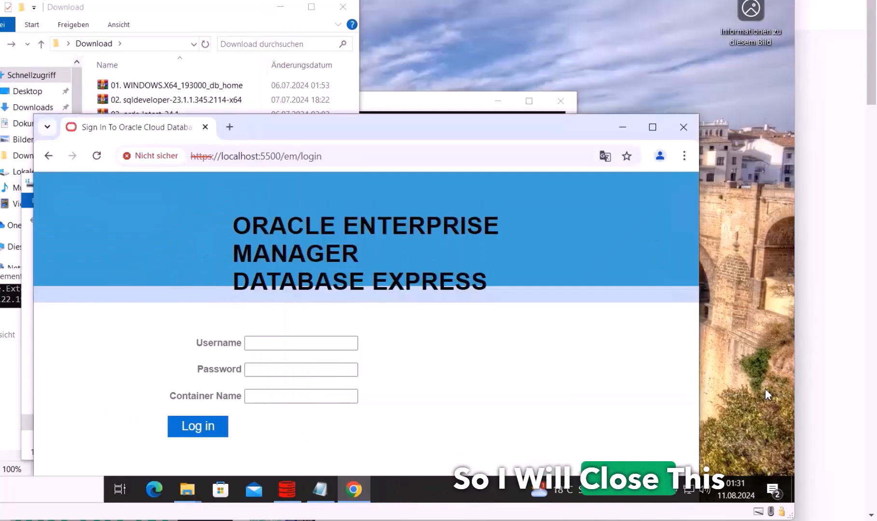
pyautogui.moveTo(368, 128); pyautogui.dragTo(405, 4)
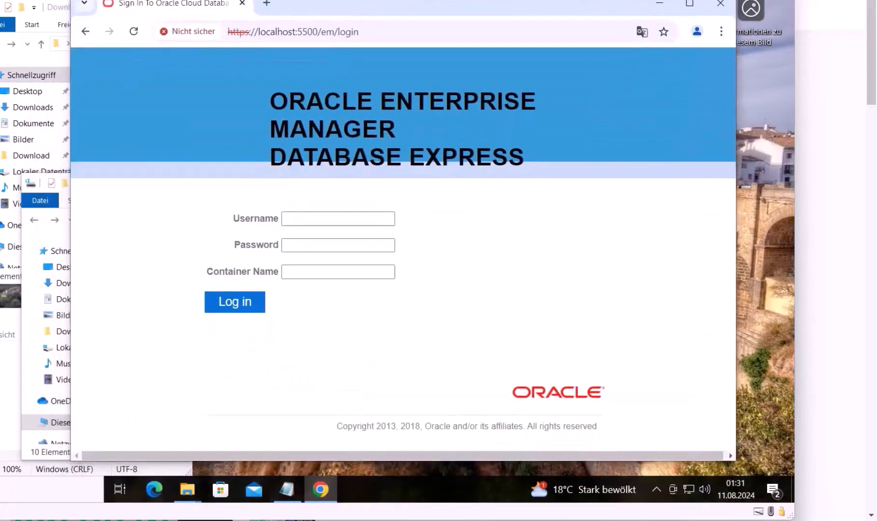
pyautogui.moveTo(70, 0); pyautogui.dragTo(274, 192)
pyautogui.moveTo(511, 204); pyautogui.dragTo(564, 12)
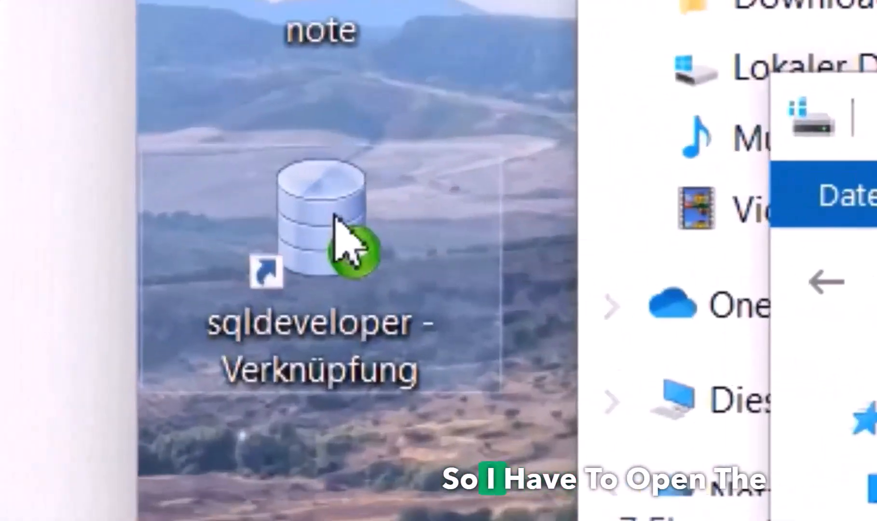
# Launch SQL Developer from the desktop shortcut and check its folder on C:
pyautogui.doubleClick(63, 252)
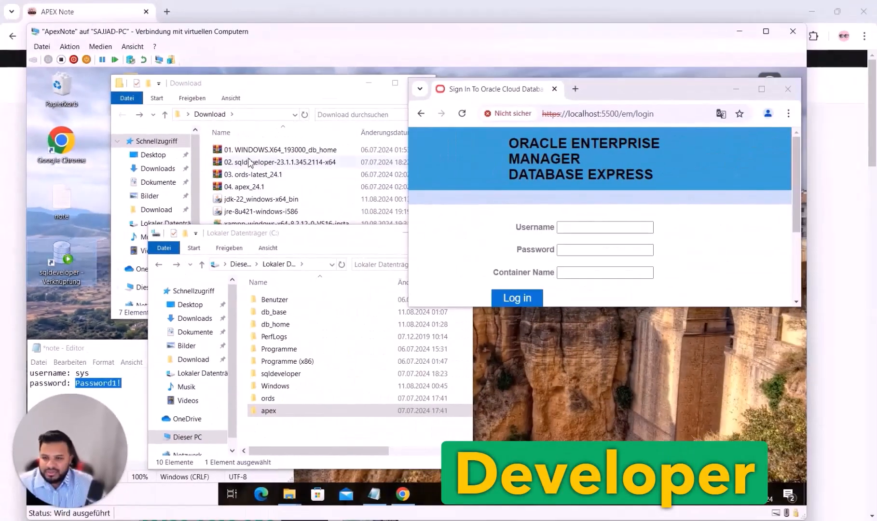
pyautogui.click(297, 430)
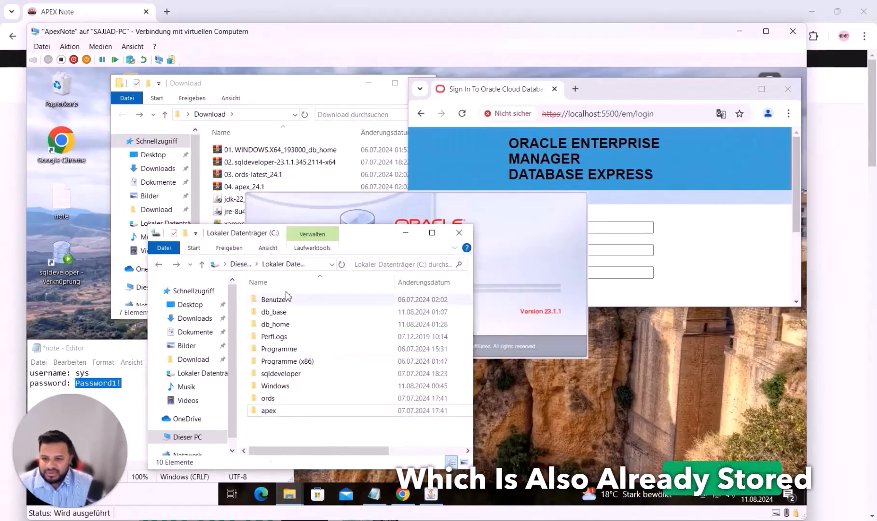
pyautogui.doubleClick(283, 376)
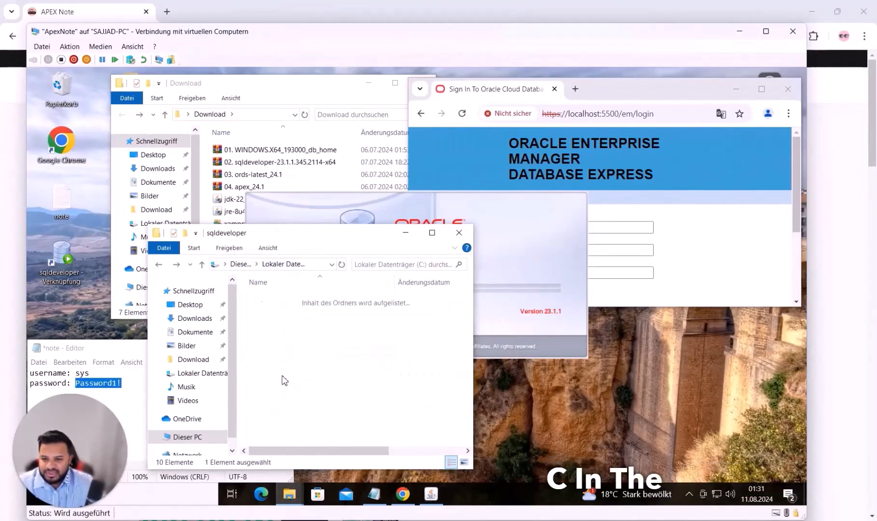
pyautogui.scroll(-3, 292, 367)
pyautogui.click(283, 428)
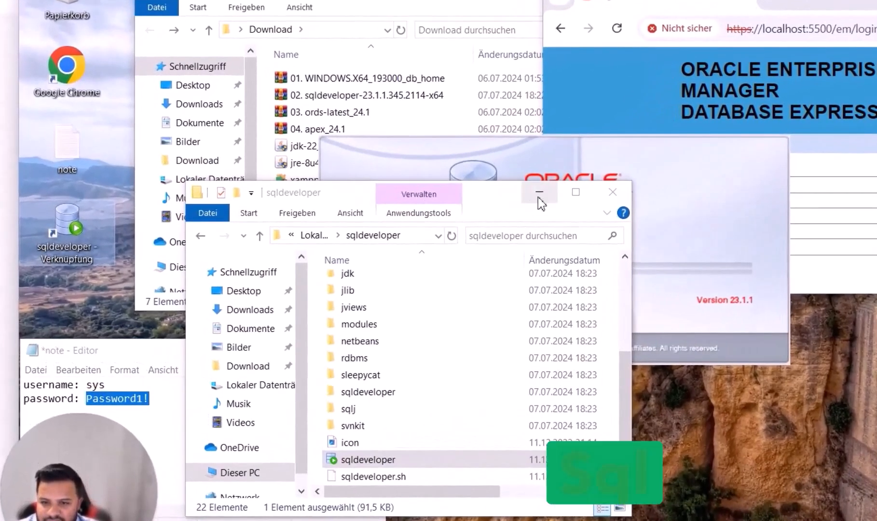
pyautogui.click(200, 235)
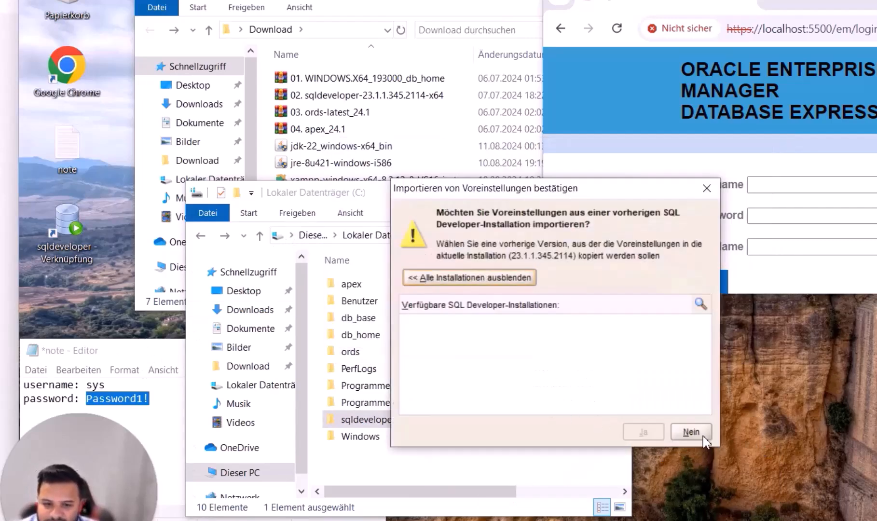
# Decline importing preferences, dismiss the tracking notice, and open the Oracle-Verbindungen options
pyautogui.click(703, 437)
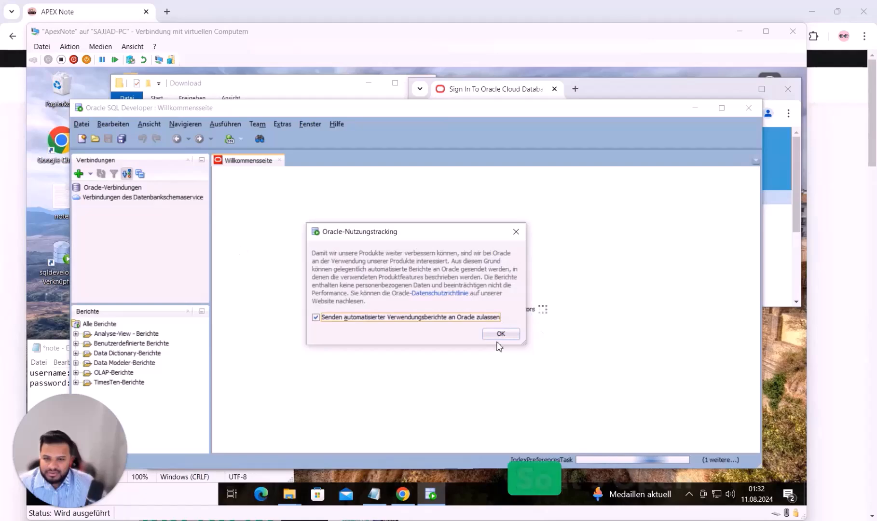
pyautogui.click(499, 335)
pyautogui.click(102, 187)
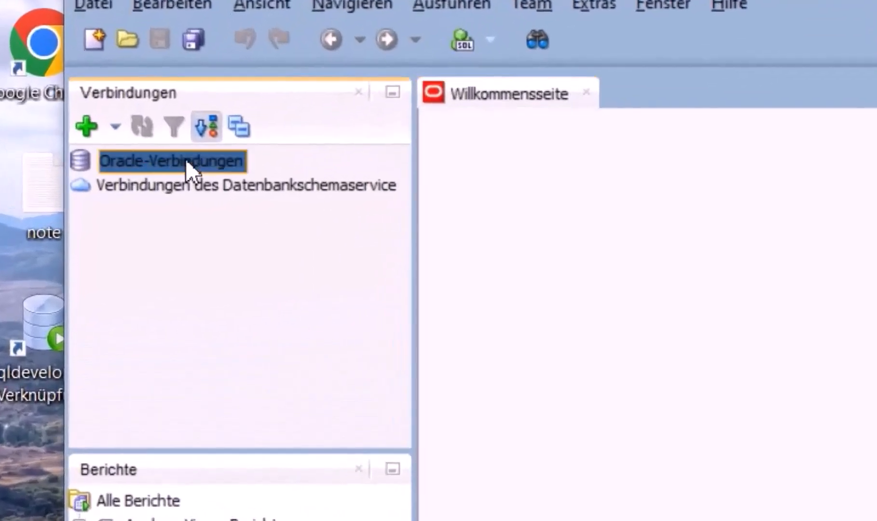
pyautogui.rightClick(152, 160)
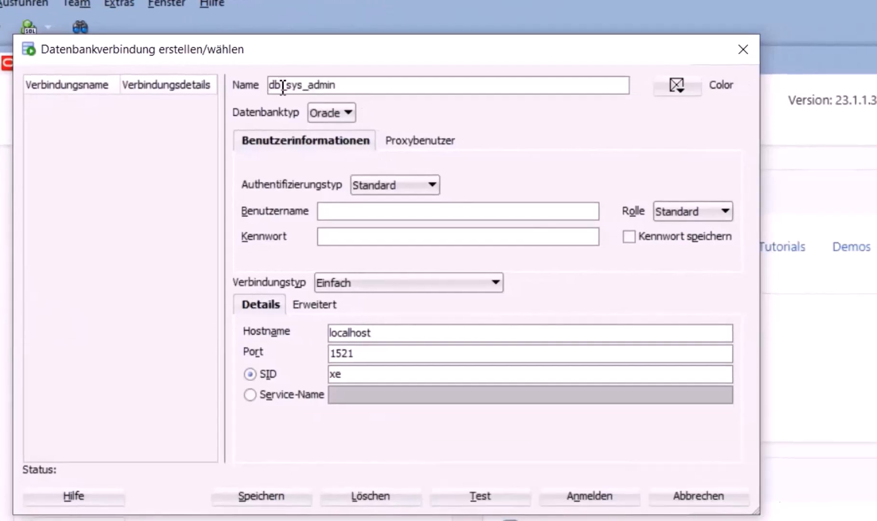
# Set Standard authentication with the SYSDBA role and paste in the saved password
pyautogui.click(369, 188)
pyautogui.click(371, 186)
pyautogui.click(343, 211)
pyautogui.hotkey('alt', 'Tab')
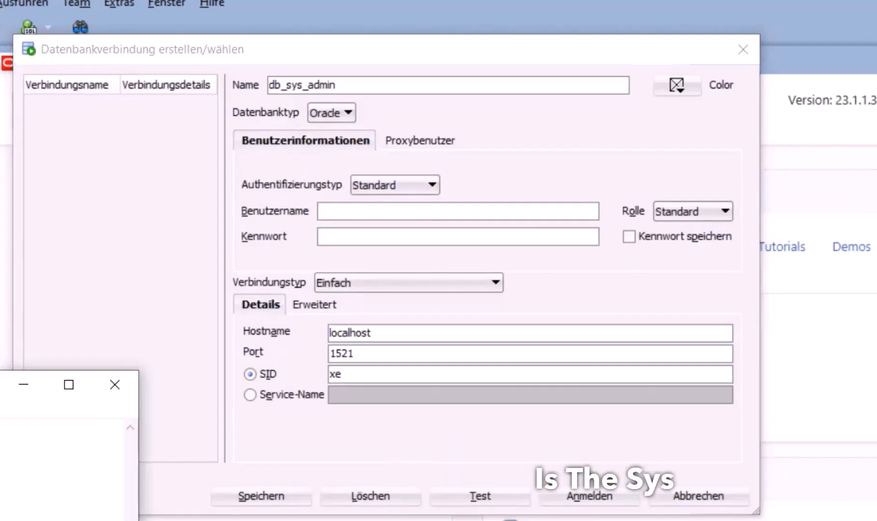
pyautogui.click(415, 217)
pyautogui.click(693, 211)
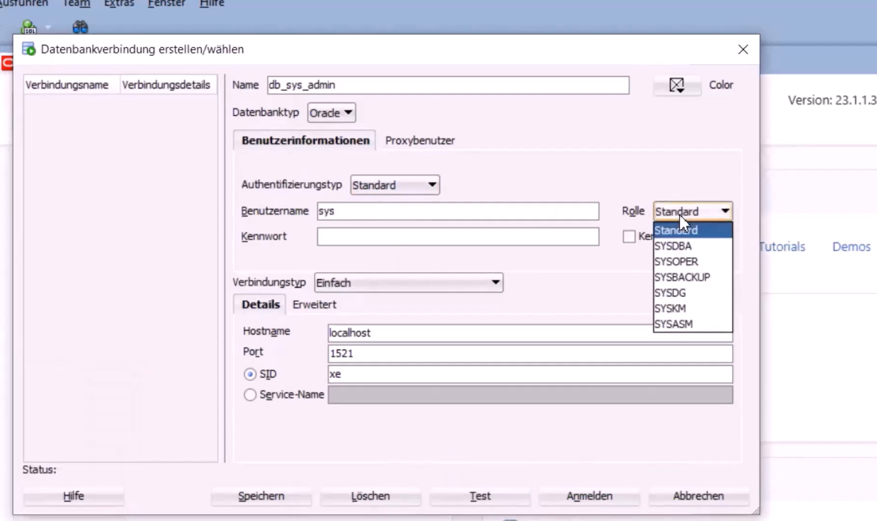
pyautogui.click(698, 245)
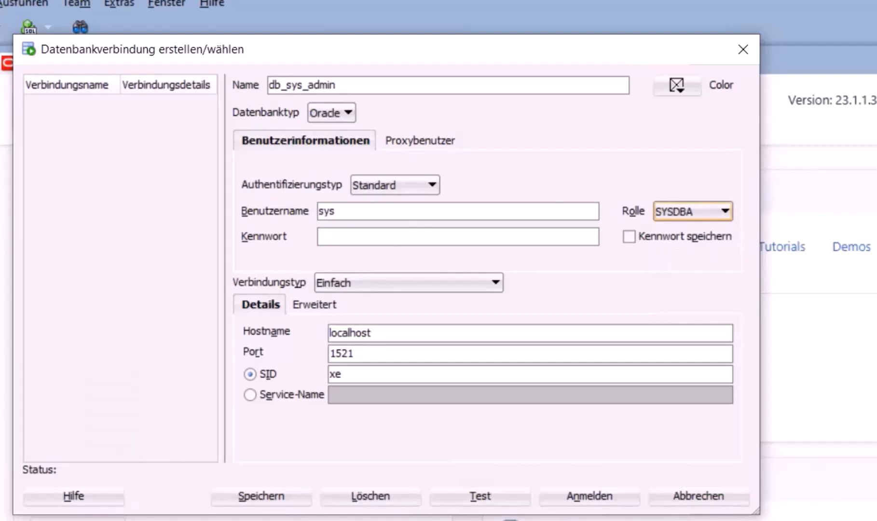
pyautogui.click(610, 487)
pyautogui.moveTo(129, 287); pyautogui.dragTo(196, 286)
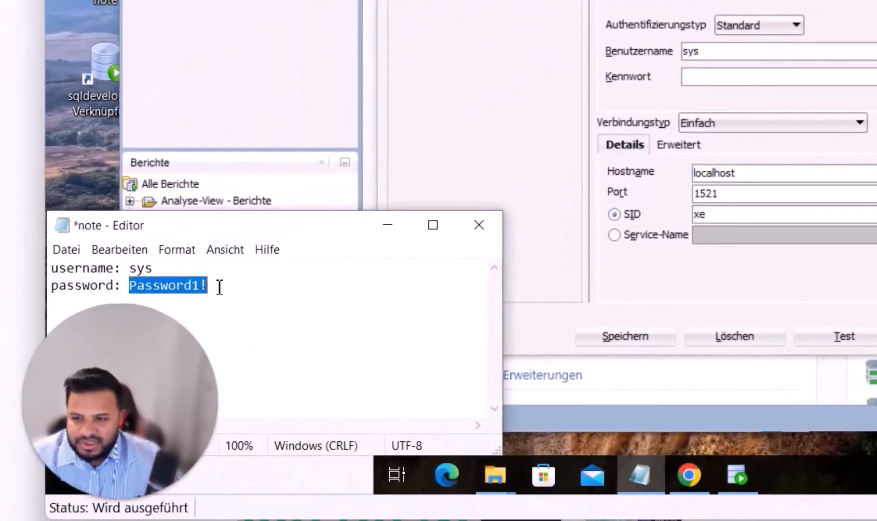
pyautogui.hotkey('ctrl', 'c')
pyautogui.click(705, 78)
pyautogui.hotkey('ctrl', 'v')
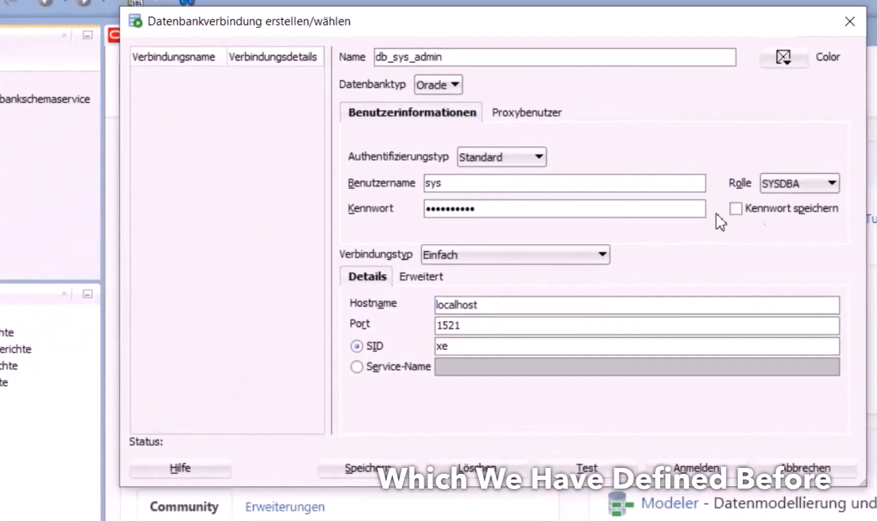
pyautogui.click(737, 210)
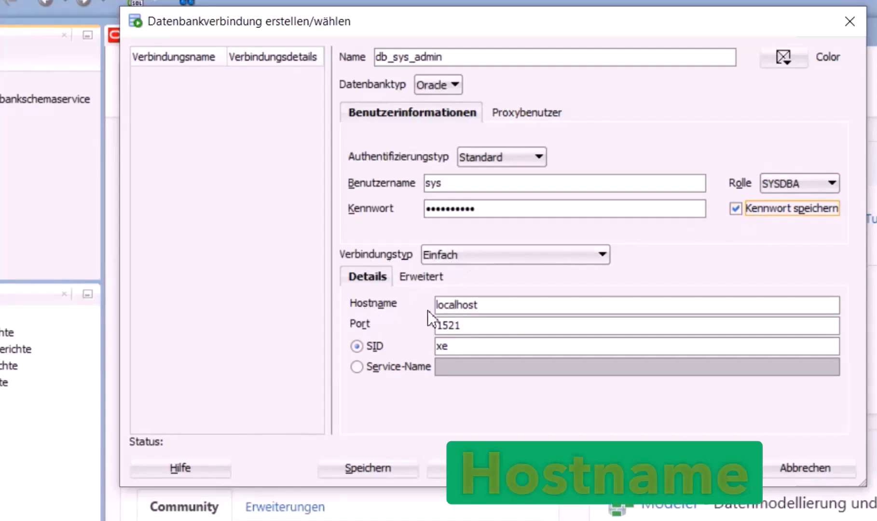
# Use port 1521 with service name orclpdb, test successfully, and save the connection
pyautogui.moveTo(471, 327); pyautogui.dragTo(418, 325)
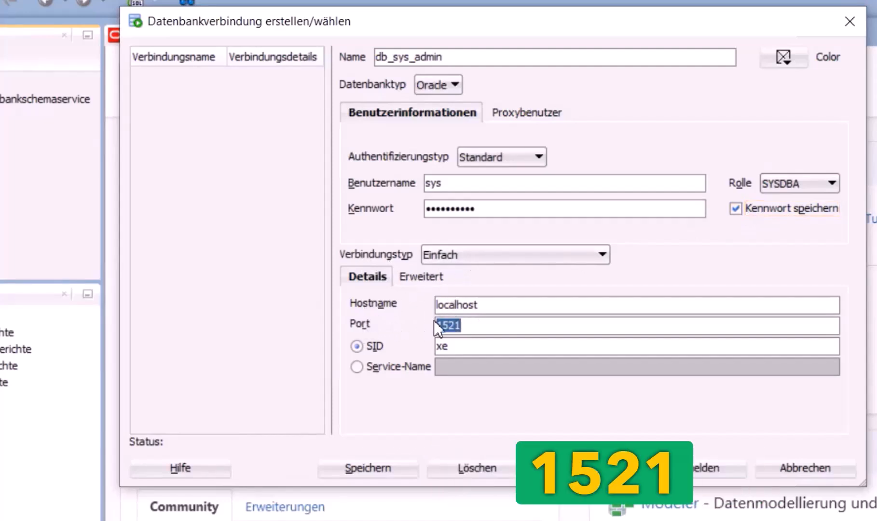
pyautogui.hotkey('alt', 'Tab')
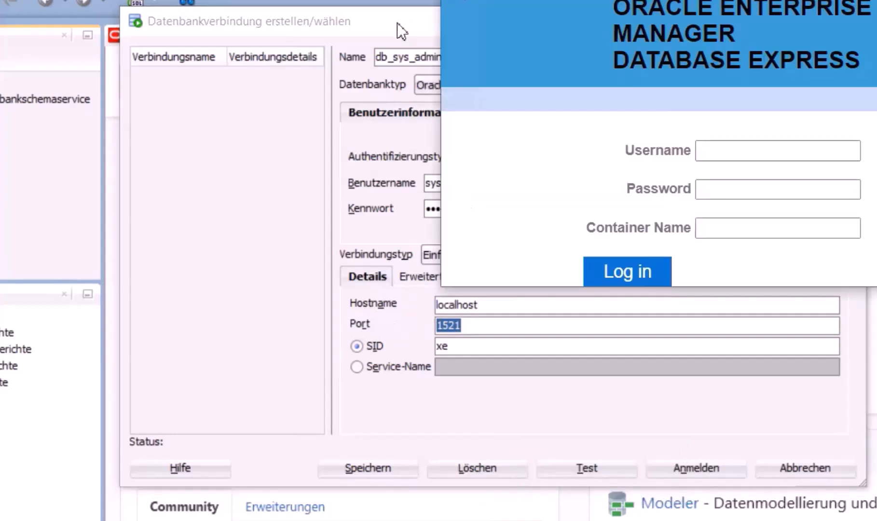
pyautogui.click(358, 131)
pyautogui.click(359, 366)
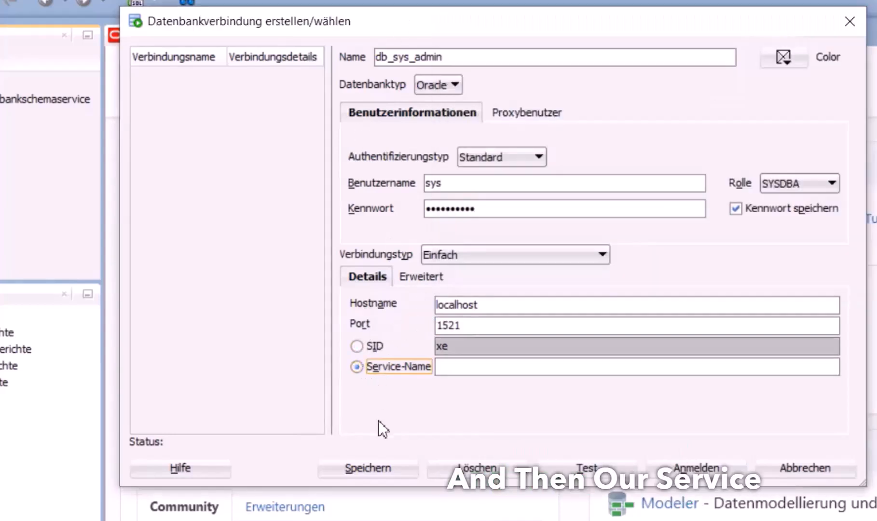
pyautogui.hotkey('alt', 'Tab')
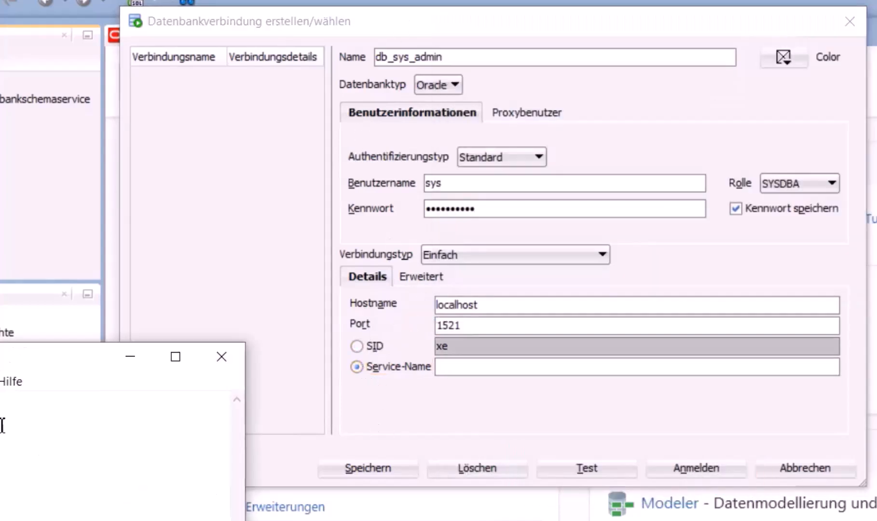
pyautogui.click(474, 371)
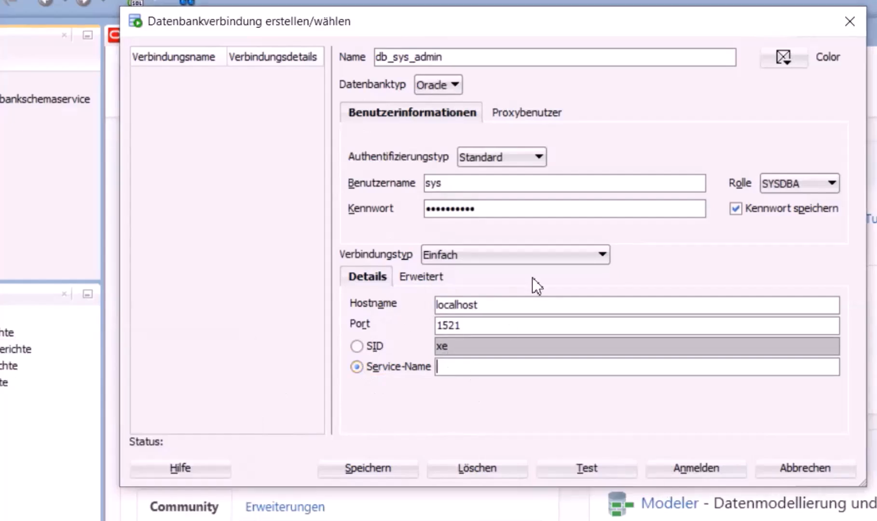
pyautogui.write('orclpdb')
pyautogui.click(587, 467)
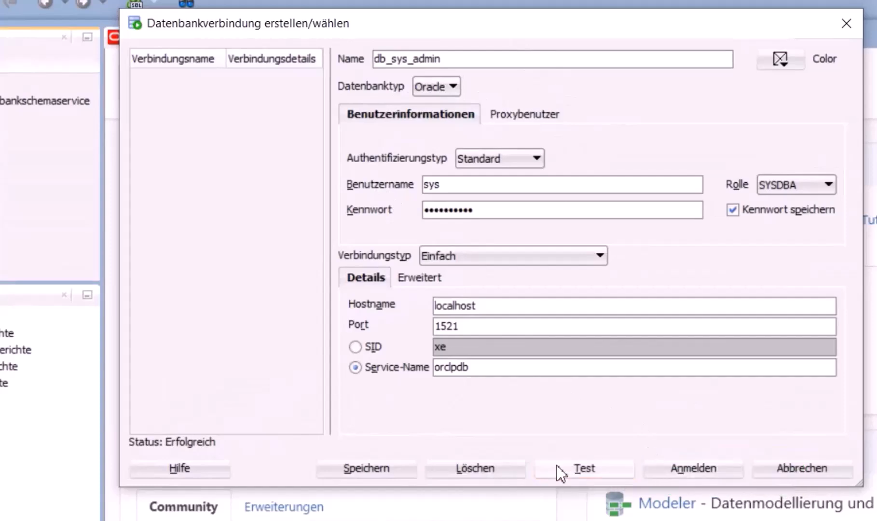
pyautogui.click(384, 470)
pyautogui.click(772, 471)
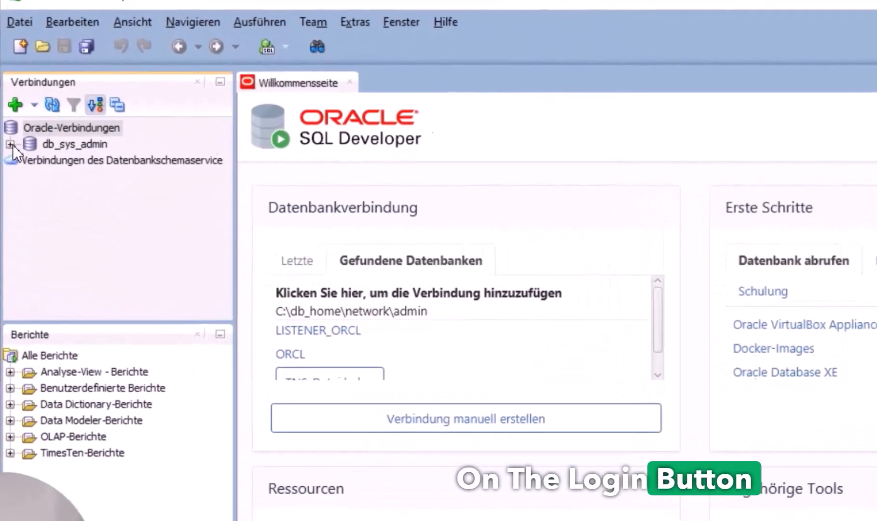
# Connect to db_sys_admin, browse its Tabellen list including ACLMVSUBTBL$, then minimize SQL Developer
pyautogui.click(9, 158)
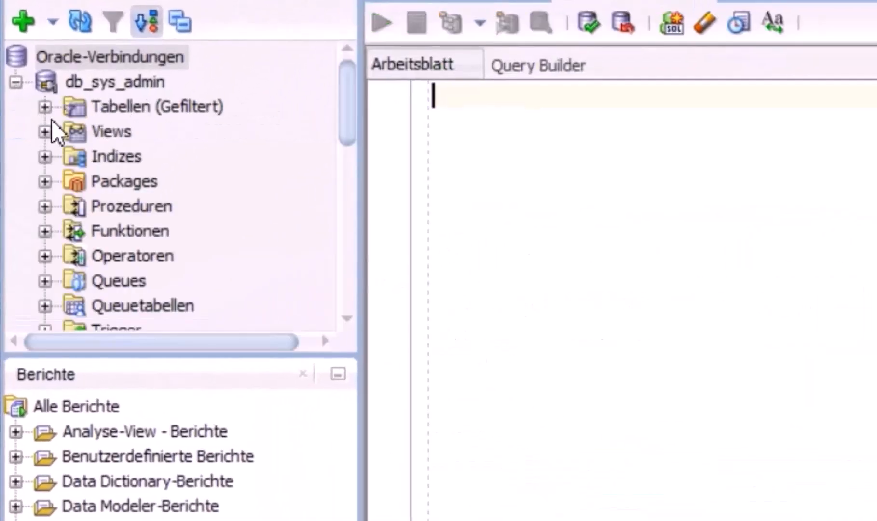
pyautogui.click(52, 116)
pyautogui.click(45, 112)
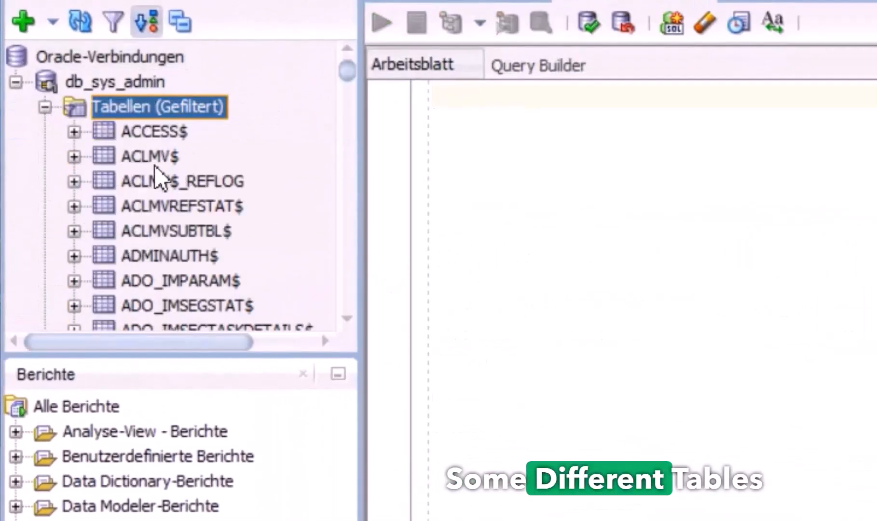
pyautogui.click(166, 227)
pyautogui.scroll(-3, 184, 217)
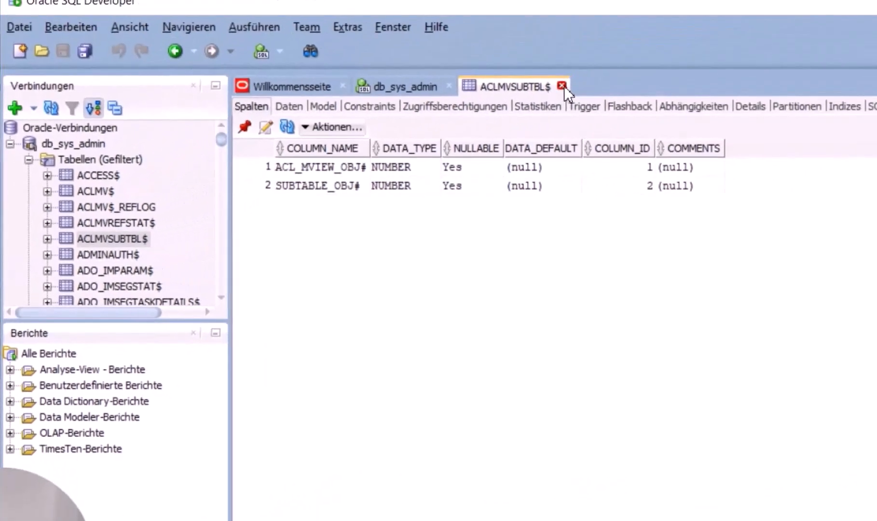
pyautogui.click(562, 86)
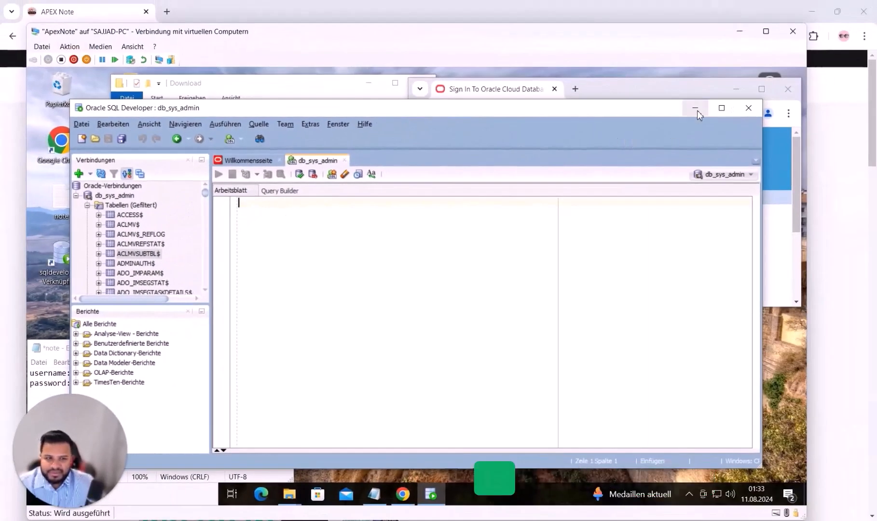
pyautogui.click(695, 108)
pyautogui.click(276, 205)
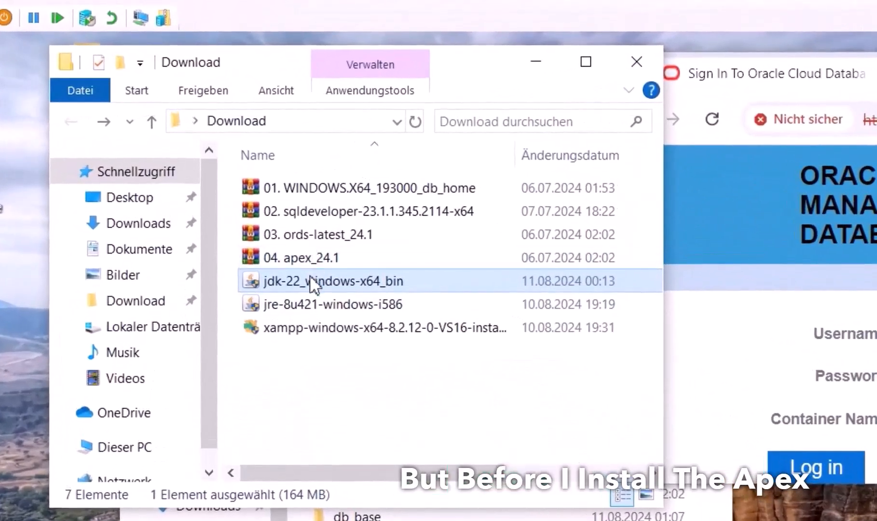
# Run jdk-22_windows-x64_bin and install JDK 22.0.2 (64-bit) into the default C:\Program Files\Java\jdk-22 folder
pyautogui.click(311, 308)
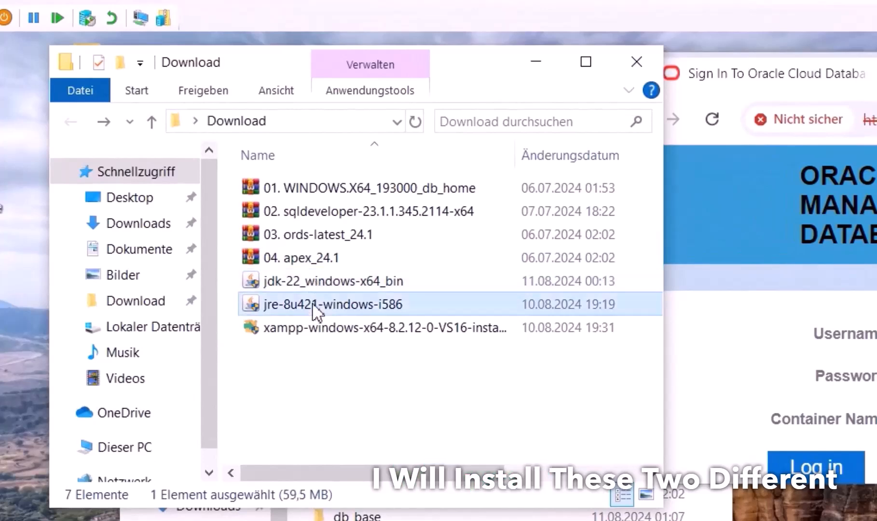
pyautogui.doubleClick(318, 282)
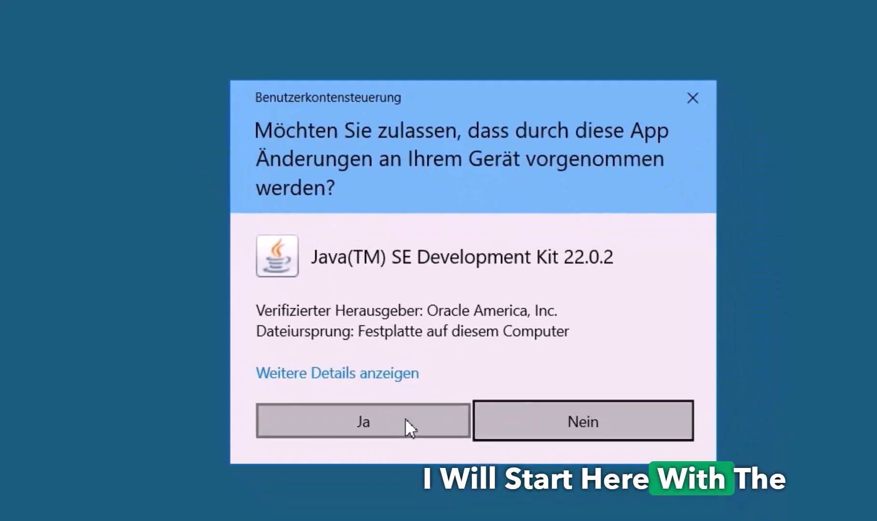
pyautogui.click(461, 488)
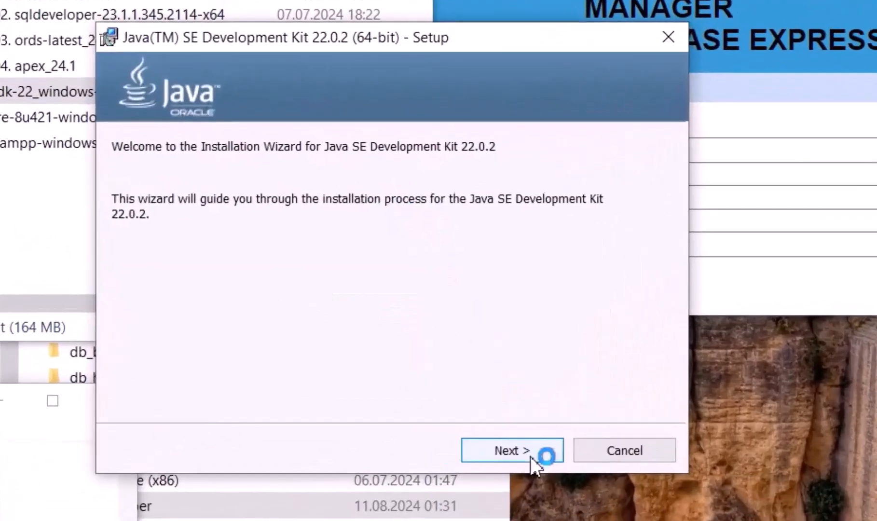
pyautogui.click(497, 394)
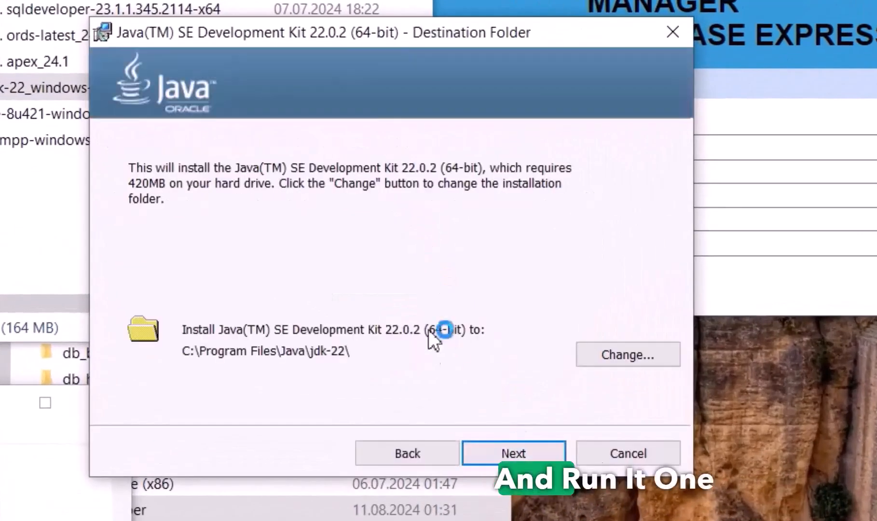
pyautogui.click(486, 394)
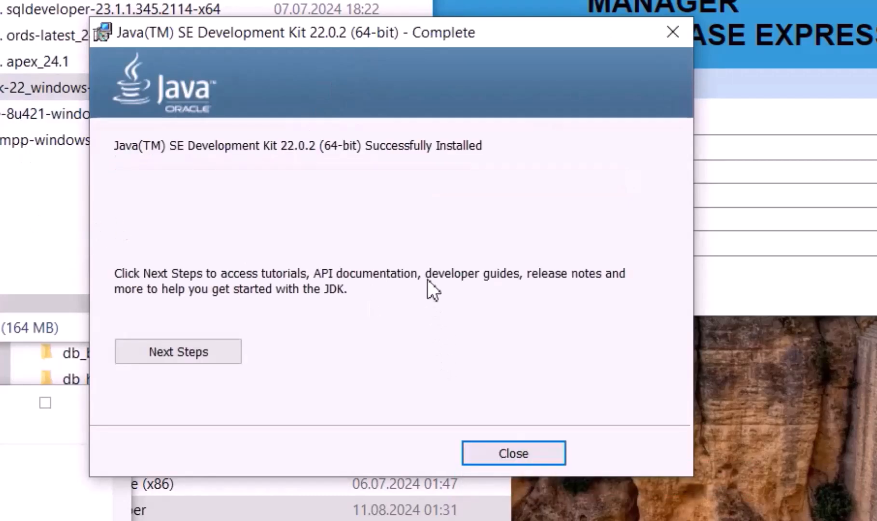
pyautogui.click(524, 454)
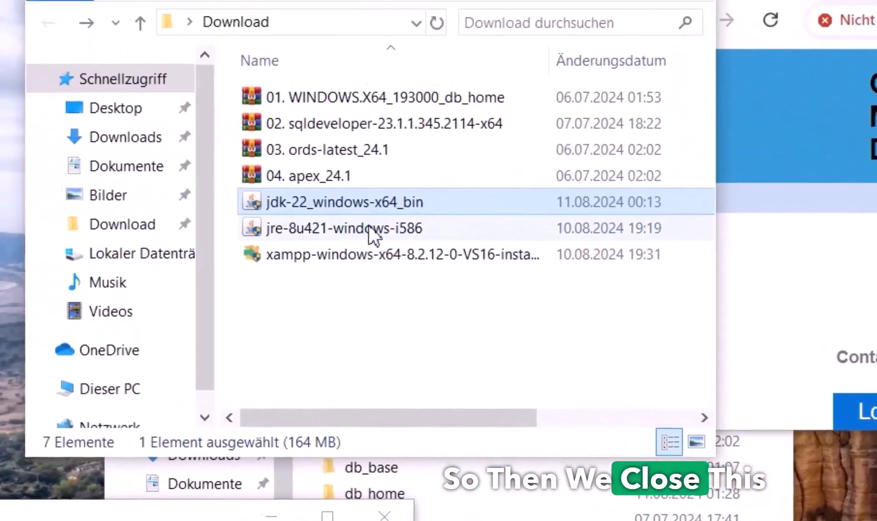
pyautogui.click(85, 113)
# Install Java Runtime Environment 8u421 from jre-8u421-windows-i586, then return to the C: drive folder
pyautogui.doubleClick(375, 230)
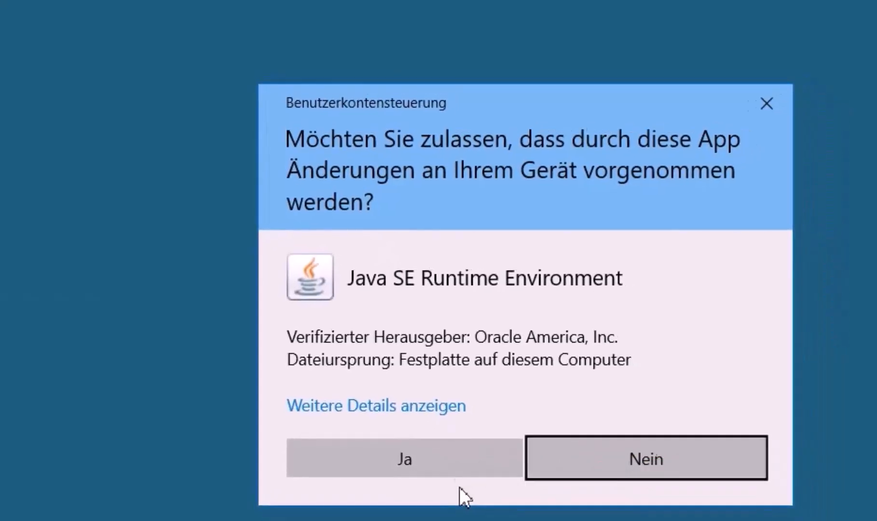
pyautogui.click(429, 462)
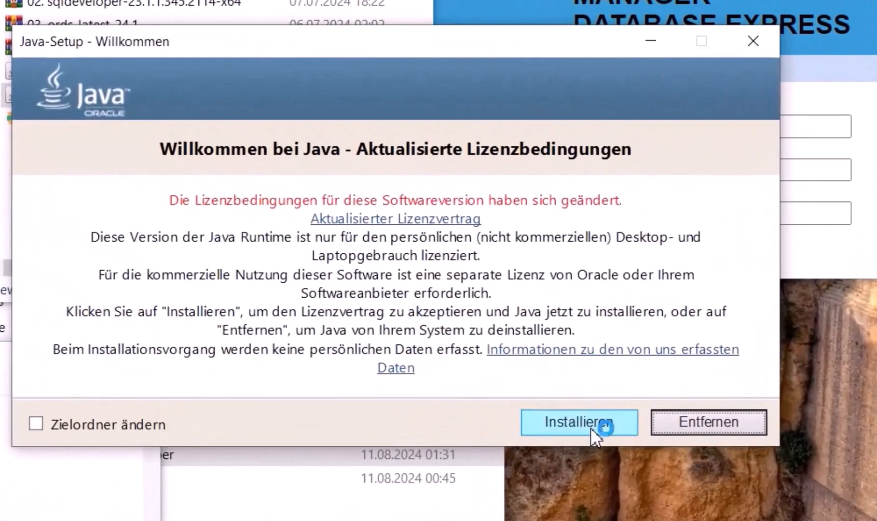
pyautogui.click(592, 428)
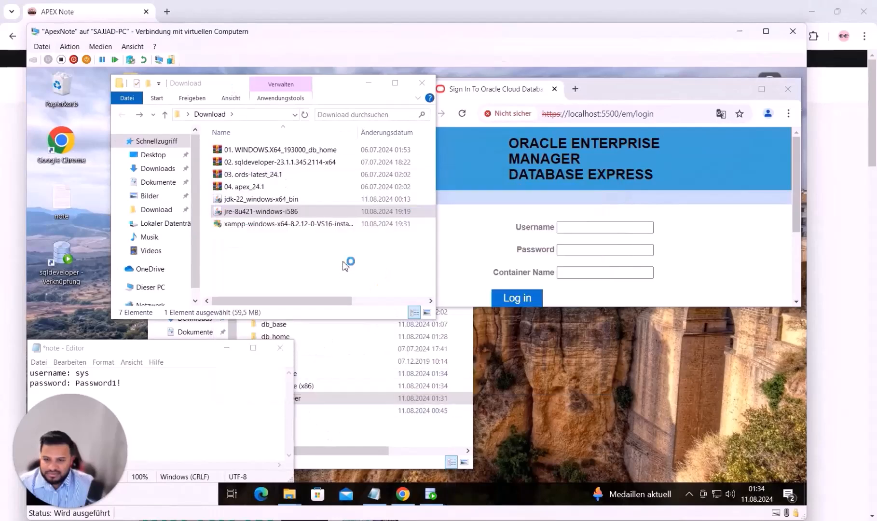
pyautogui.click(593, 386)
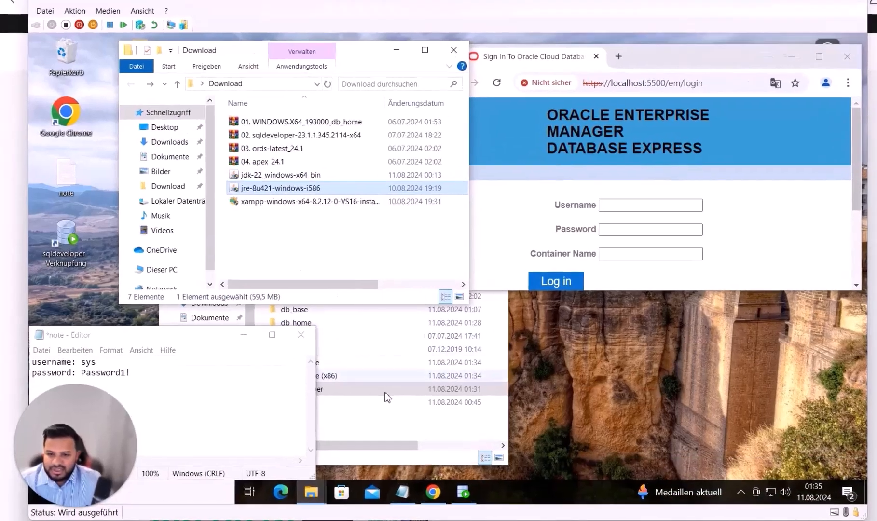
pyautogui.click(384, 396)
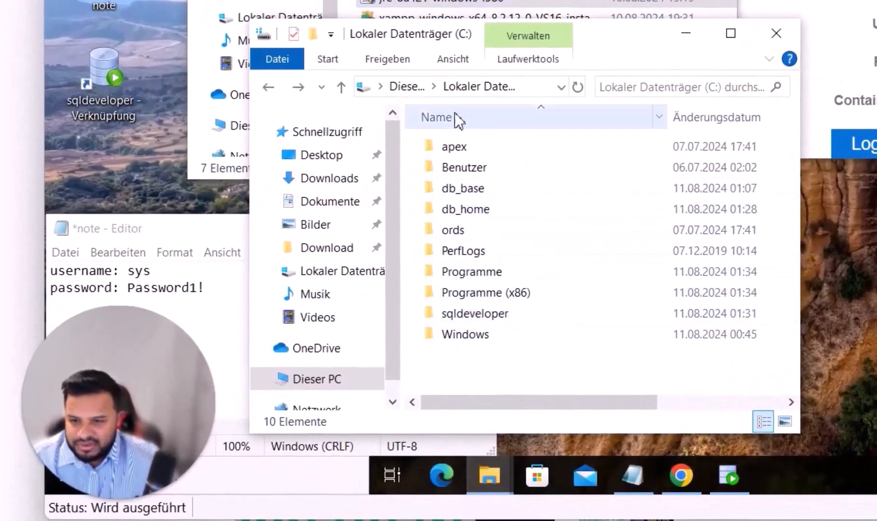
# Open C:\apex\apex to list its 50 SQL scripts, then move the notes window up
pyautogui.click(523, 87)
pyautogui.click(411, 86)
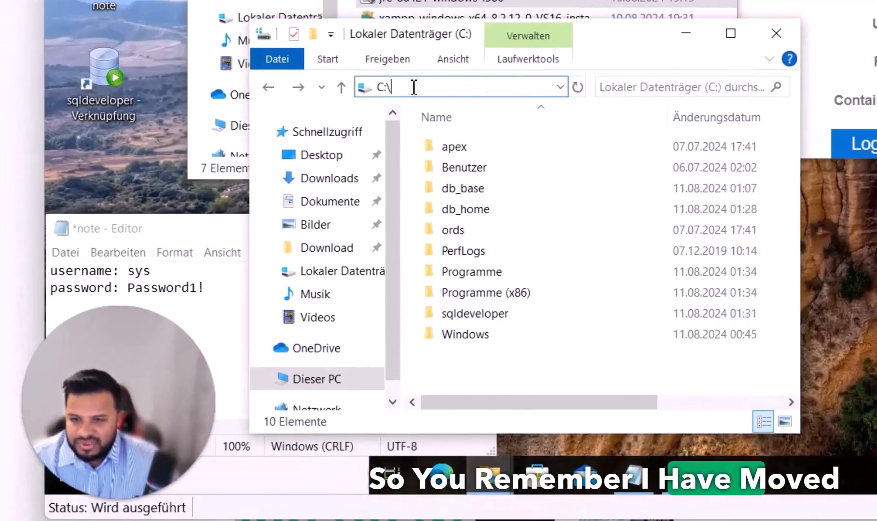
pyautogui.click(460, 147)
pyautogui.doubleClick(460, 148)
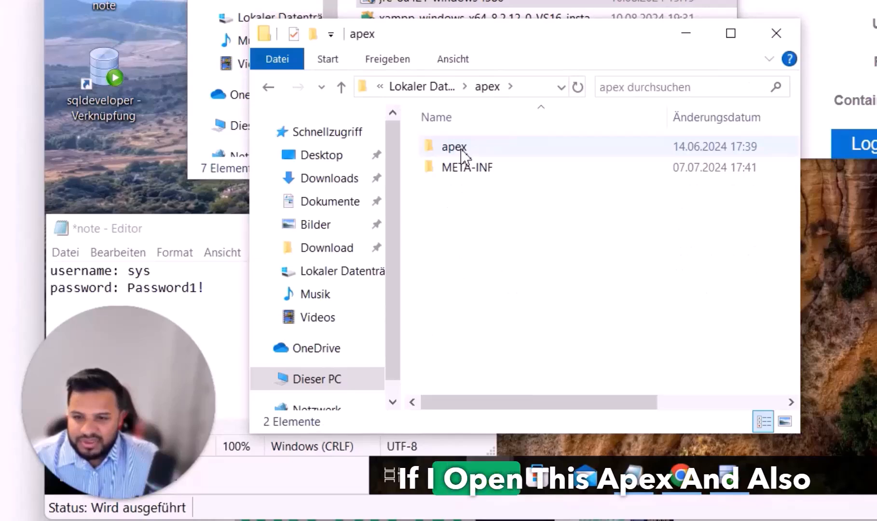
pyautogui.doubleClick(461, 148)
pyautogui.scroll(-8, 571, 224)
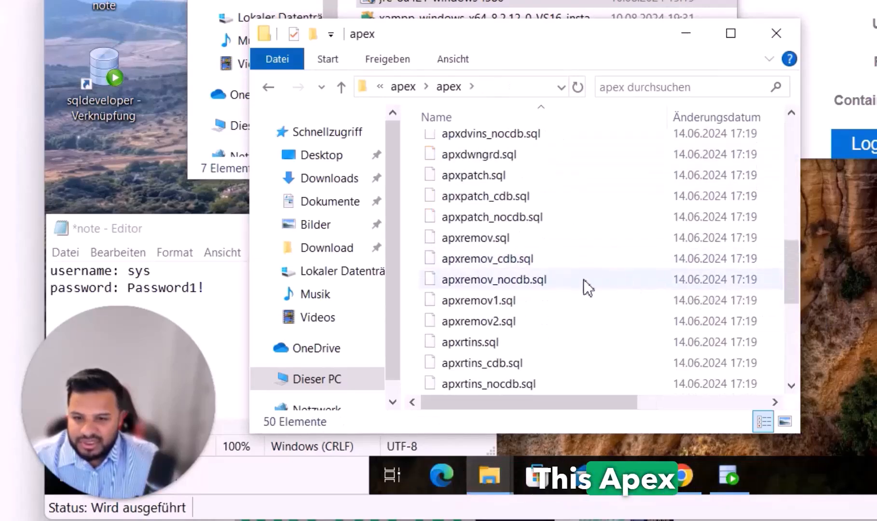
pyautogui.scroll(3, 601, 284)
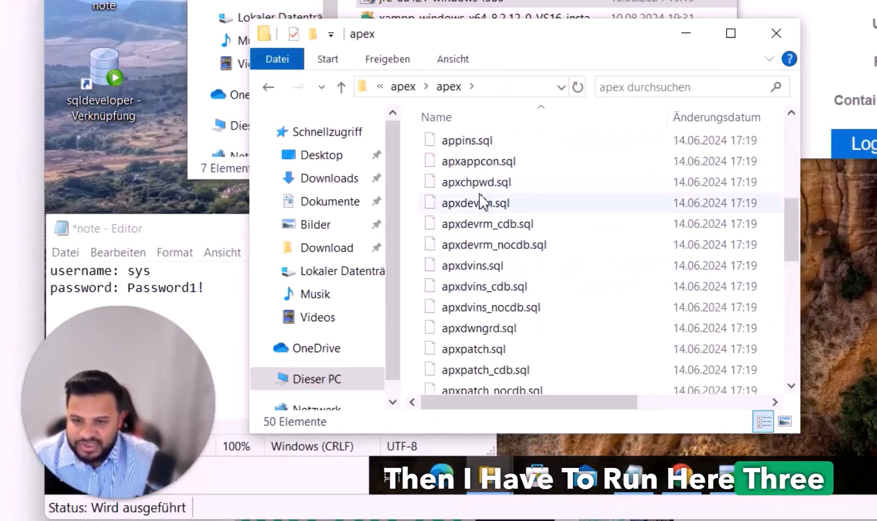
pyautogui.scroll(2, 494, 262)
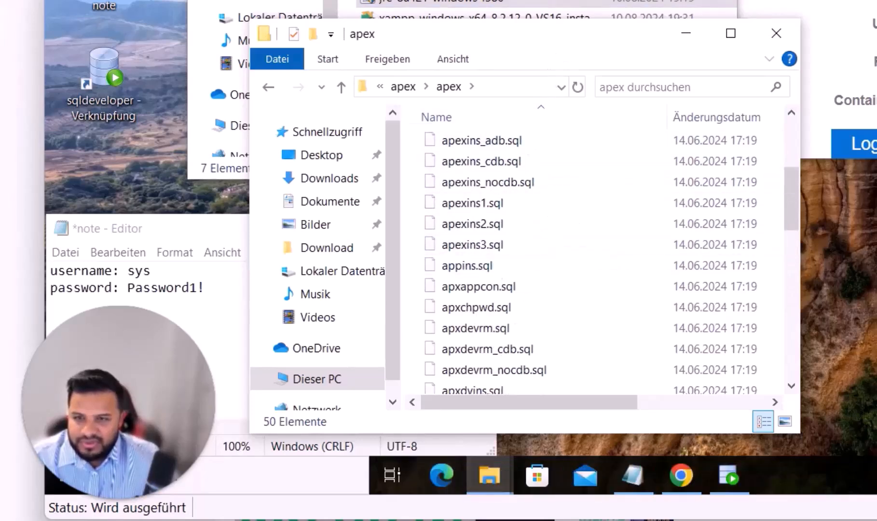
pyautogui.moveTo(160, 364); pyautogui.dragTo(186, 305)
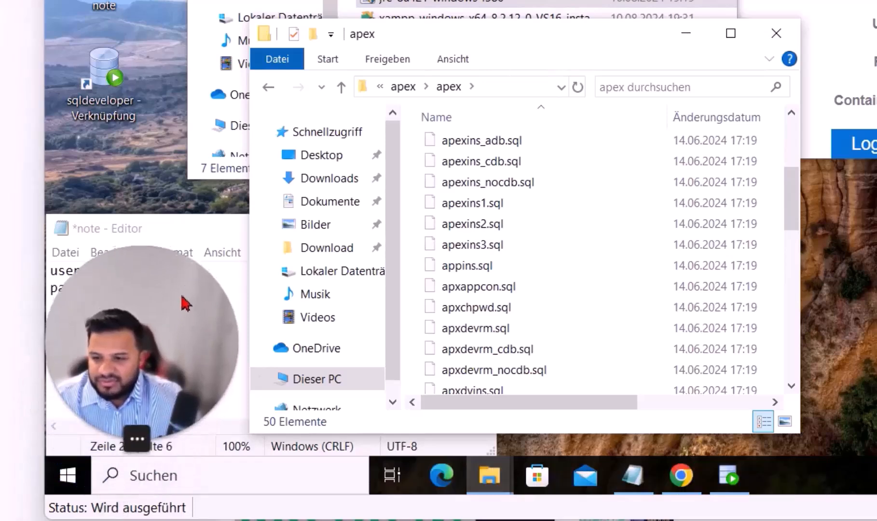
pyautogui.moveTo(200, 234); pyautogui.dragTo(198, 188)
# Open the Environment Variables dialog by searching 'umge' in Windows search
pyautogui.click(68, 471)
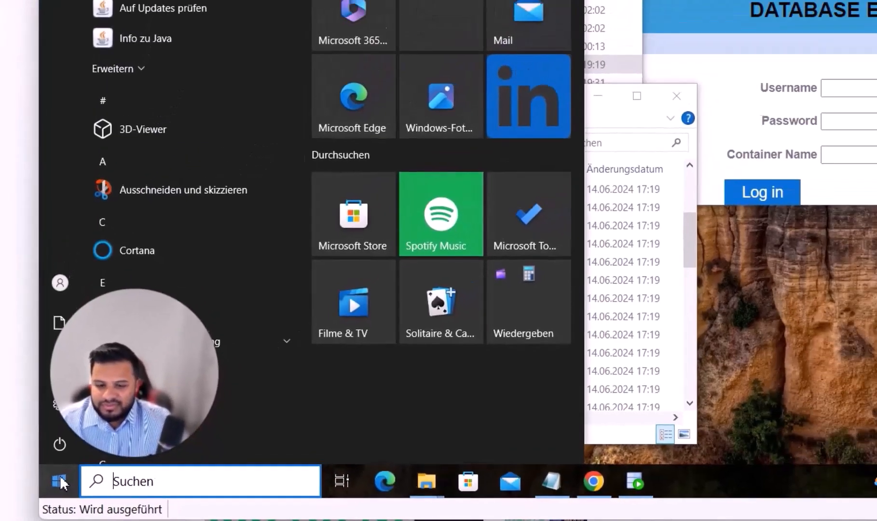
pyautogui.write('umge')
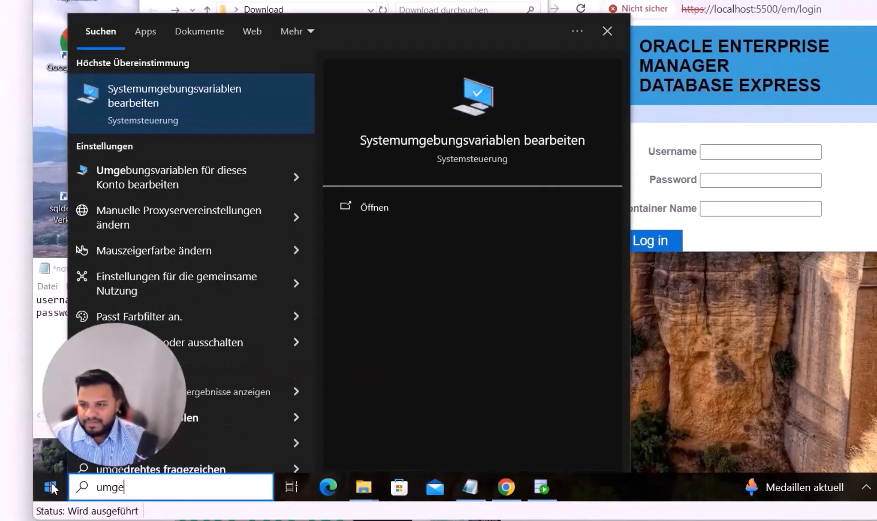
pyautogui.press('Return')
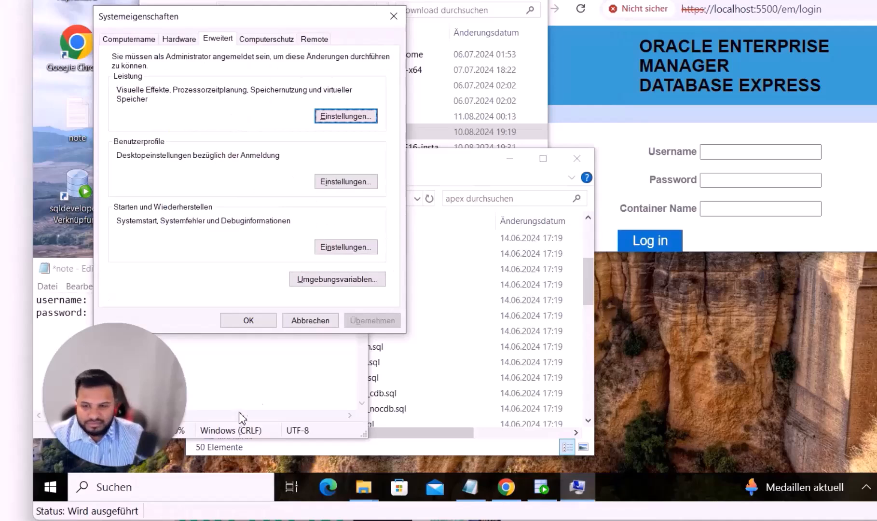
pyautogui.click(322, 284)
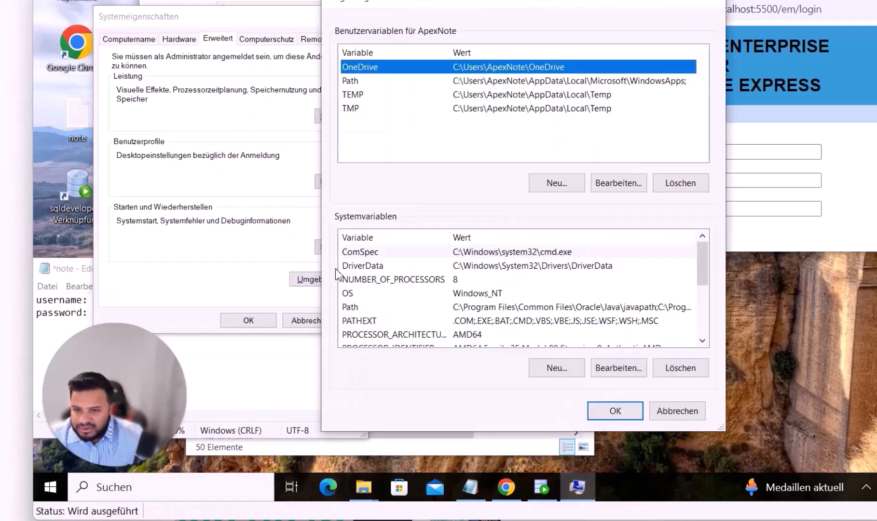
pyautogui.moveTo(438, 8); pyautogui.dragTo(643, 5)
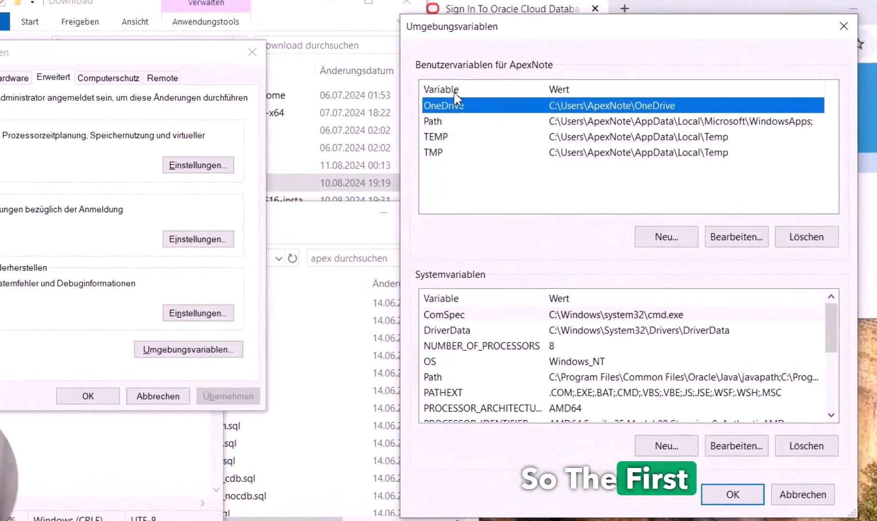
# Start a new user variable named JAVA_HOME and browse a new Explorer window to C:\Program Files\Java
pyautogui.click(666, 237)
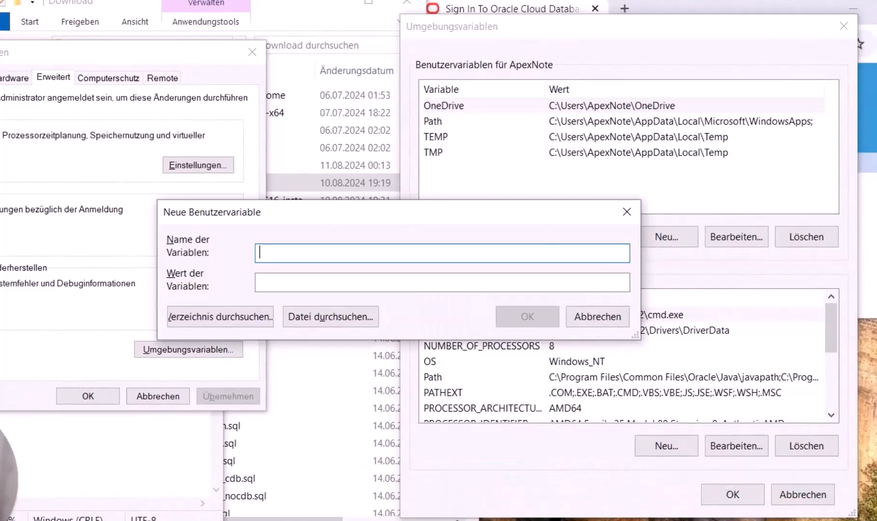
pyautogui.write('JAVA_HOME')
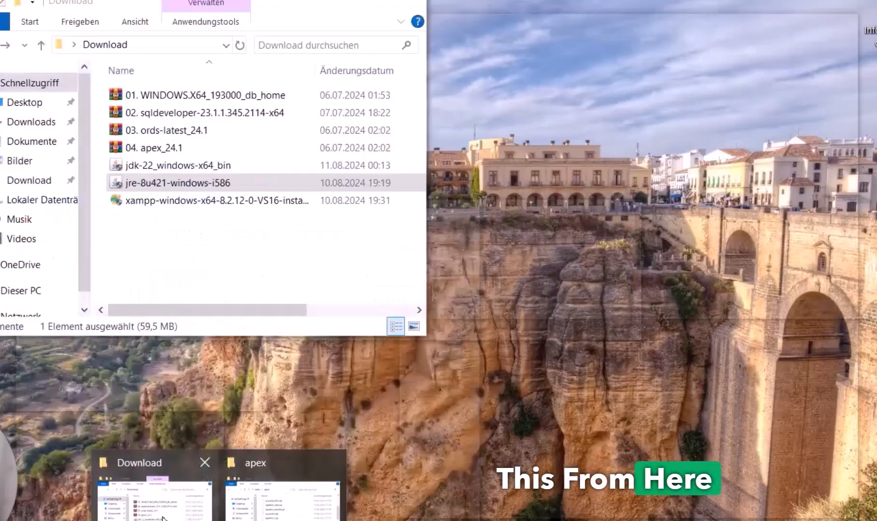
pyautogui.moveTo(257, 510)
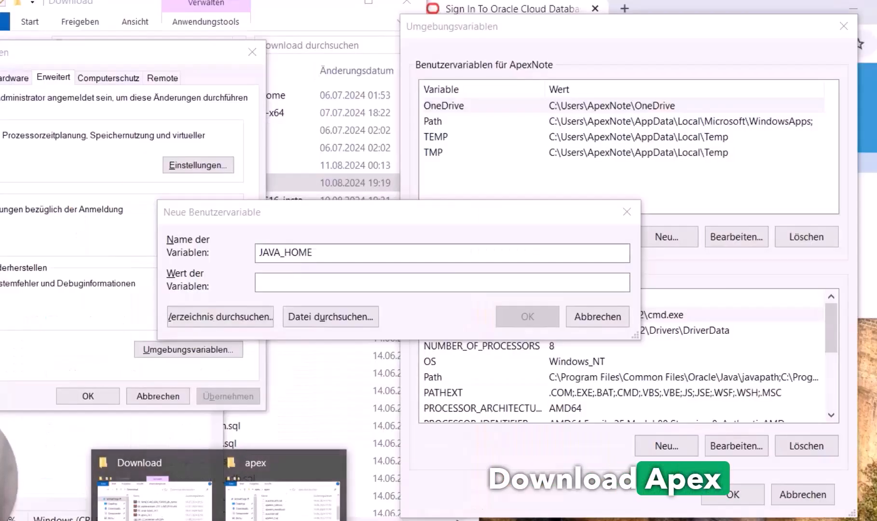
pyautogui.rightClick(218, 520)
pyautogui.click(182, 498)
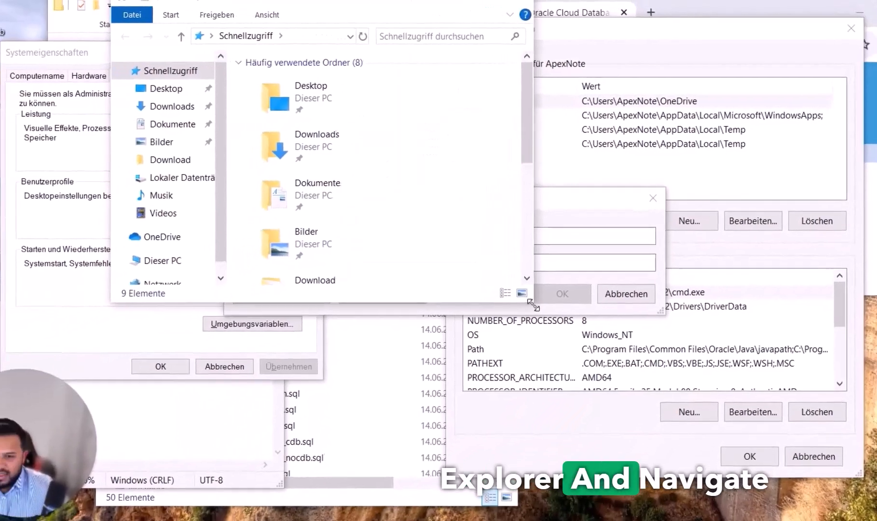
pyautogui.moveTo(513, 320); pyautogui.dragTo(794, 422)
pyautogui.click(184, 265)
pyautogui.doubleClick(523, 254)
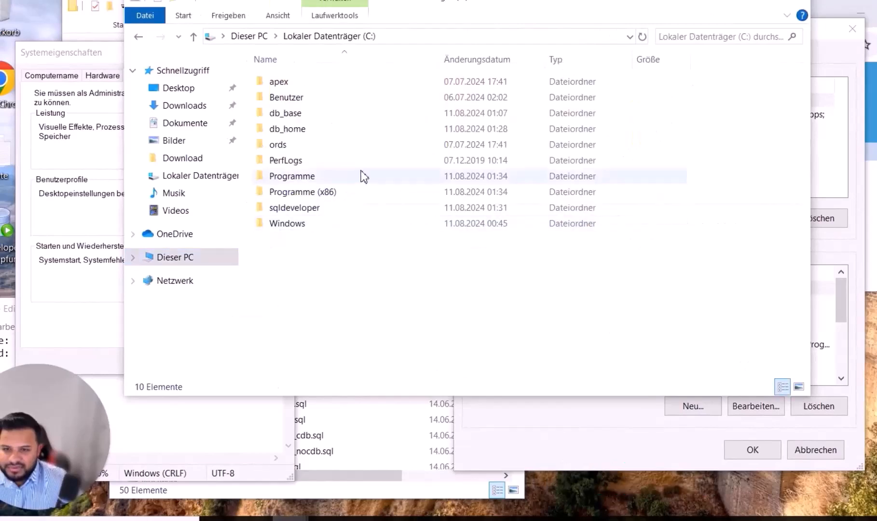
pyautogui.doubleClick(307, 179)
pyautogui.doubleClick(294, 131)
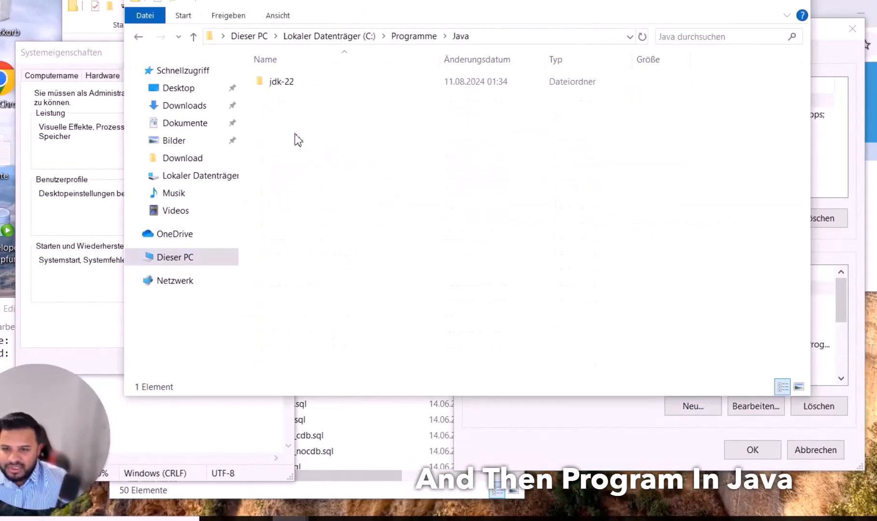
pyautogui.click(289, 88)
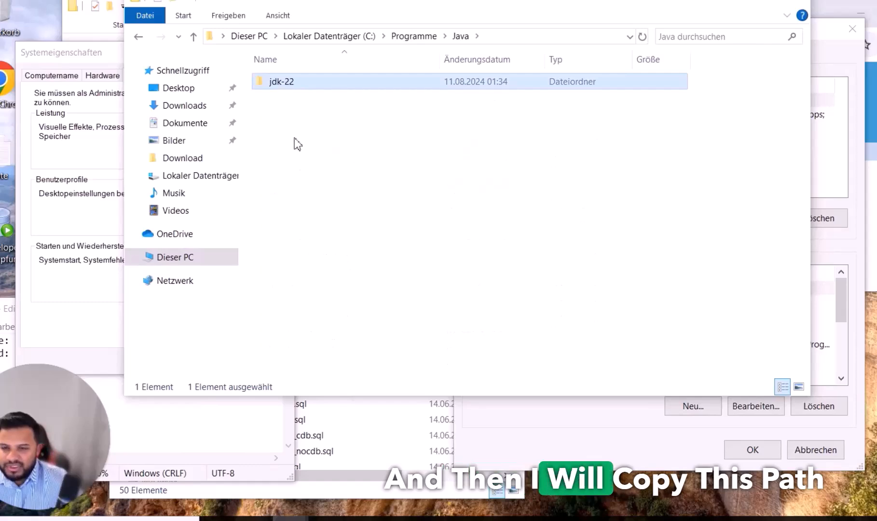
# Check the Programme (x86) Java folder, then open jdk-22 and select its full path
pyautogui.press('BackSpace')
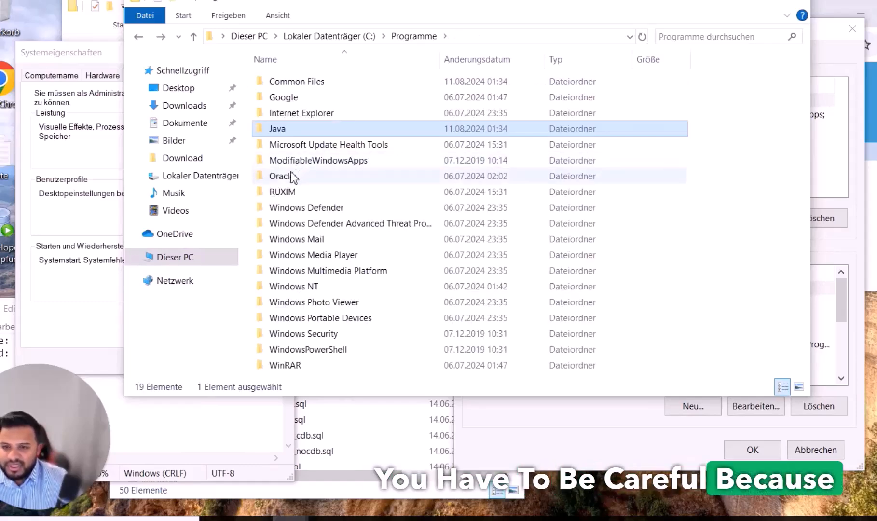
pyautogui.press('BackSpace')
pyautogui.doubleClick(307, 193)
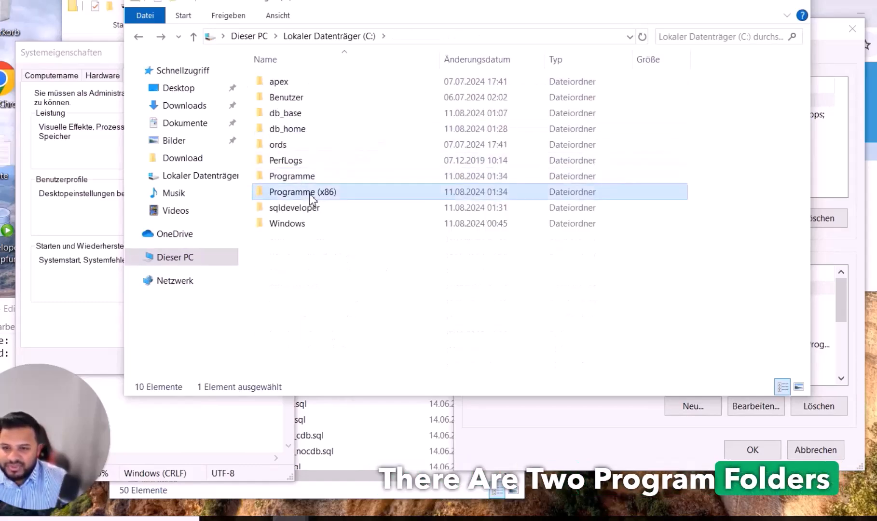
pyautogui.doubleClick(309, 130)
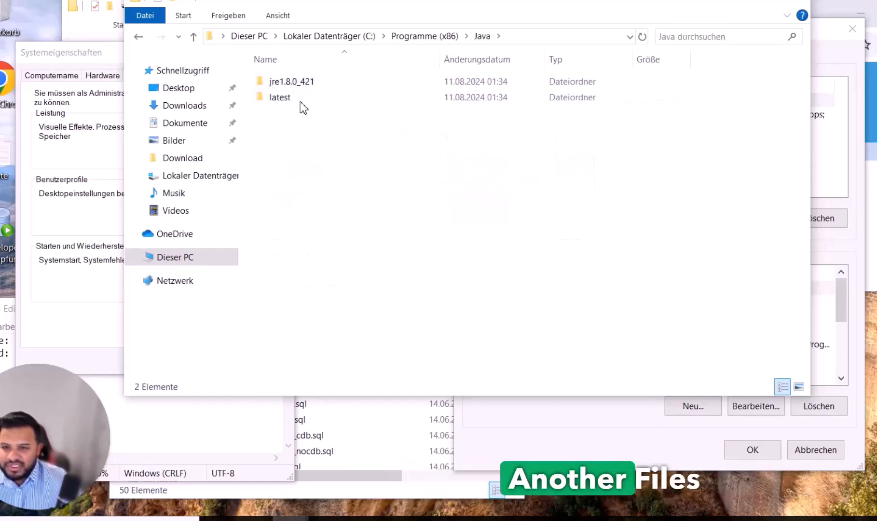
pyautogui.press('BackSpace')
pyautogui.press('BackSpace')
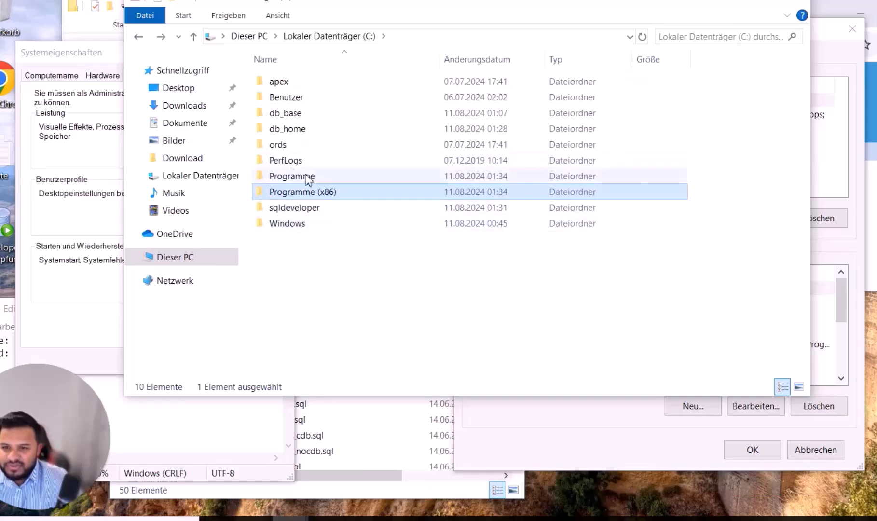
pyautogui.doubleClick(309, 182)
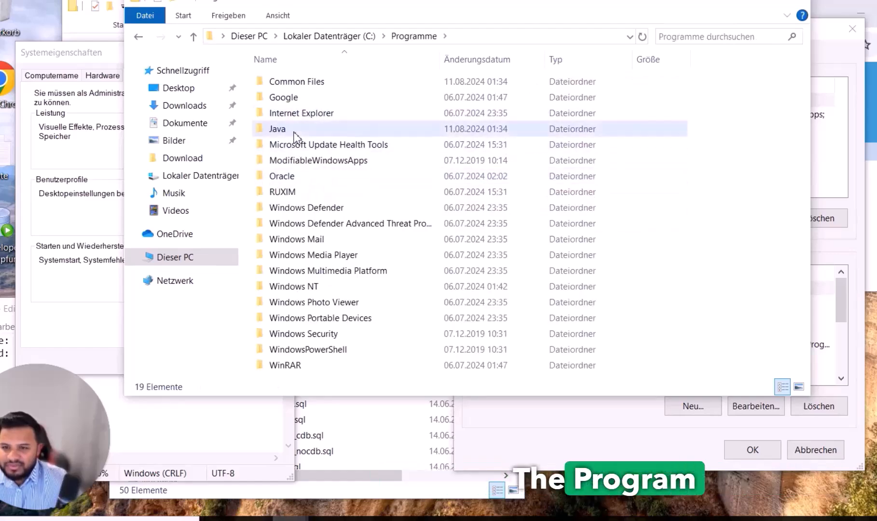
pyautogui.doubleClick(292, 130)
pyautogui.doubleClick(280, 82)
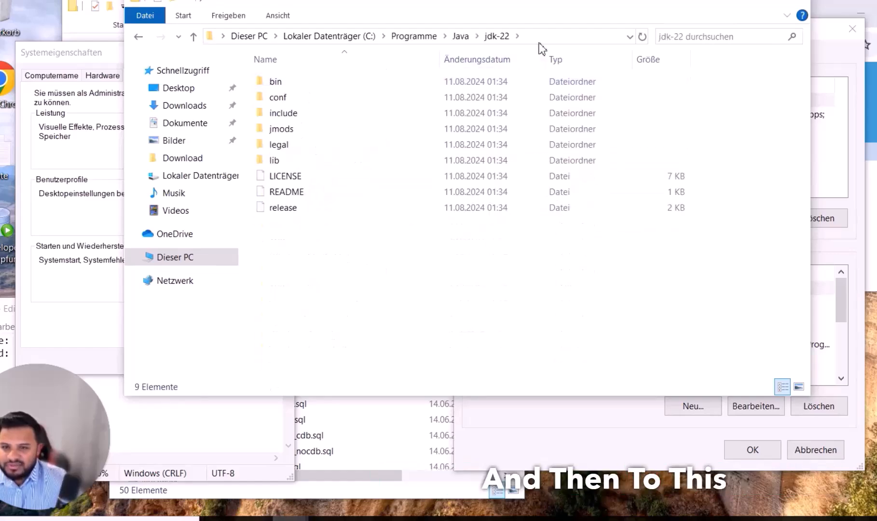
pyautogui.click(427, 35)
pyautogui.hotkey('ctrl', 'c')
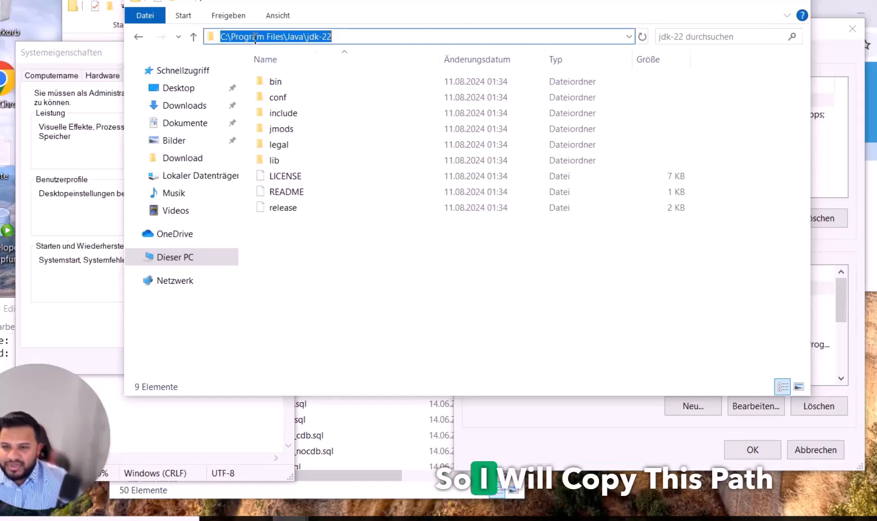
# Paste C:\Program Files\Java\jdk-22 as the JAVA_HOME value and save the variable
pyautogui.moveTo(383, 11); pyautogui.dragTo(432, 85)
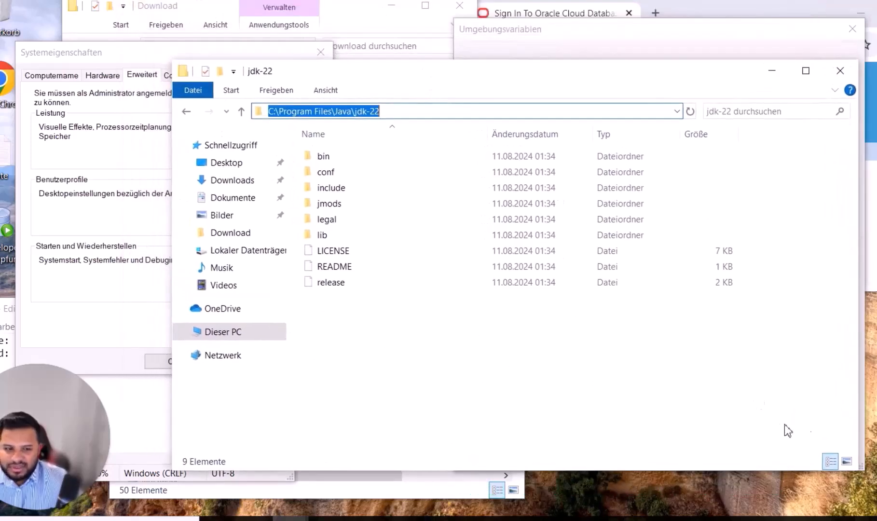
pyautogui.moveTo(858, 474); pyautogui.dragTo(794, 294)
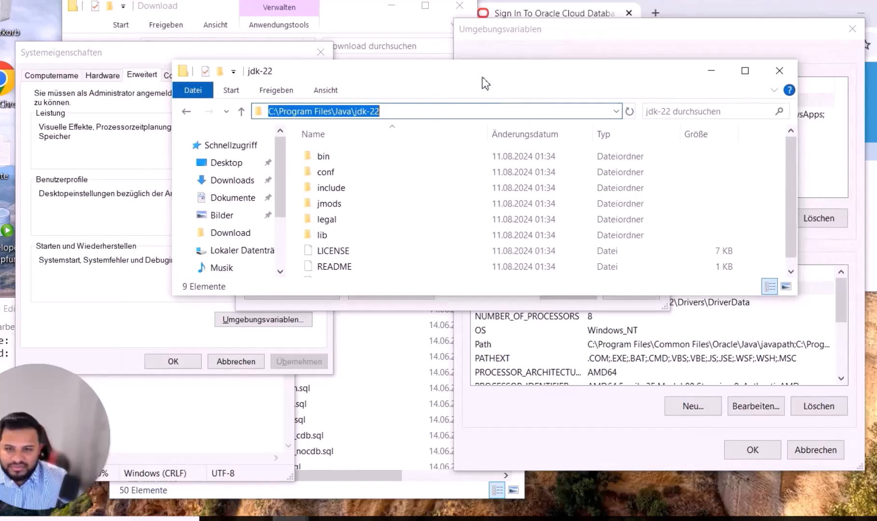
pyautogui.moveTo(485, 82); pyautogui.dragTo(598, 297)
pyautogui.click(486, 202)
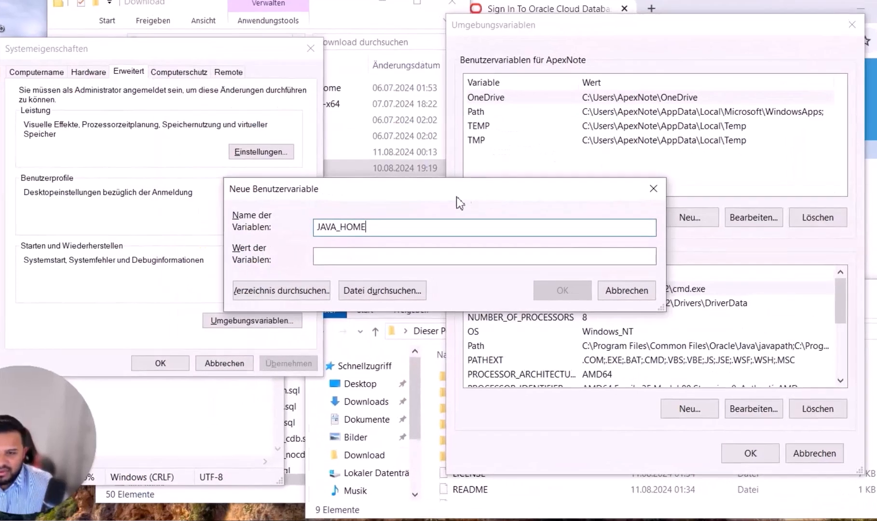
pyautogui.click(409, 259)
pyautogui.hotkey('ctrl', 'v')
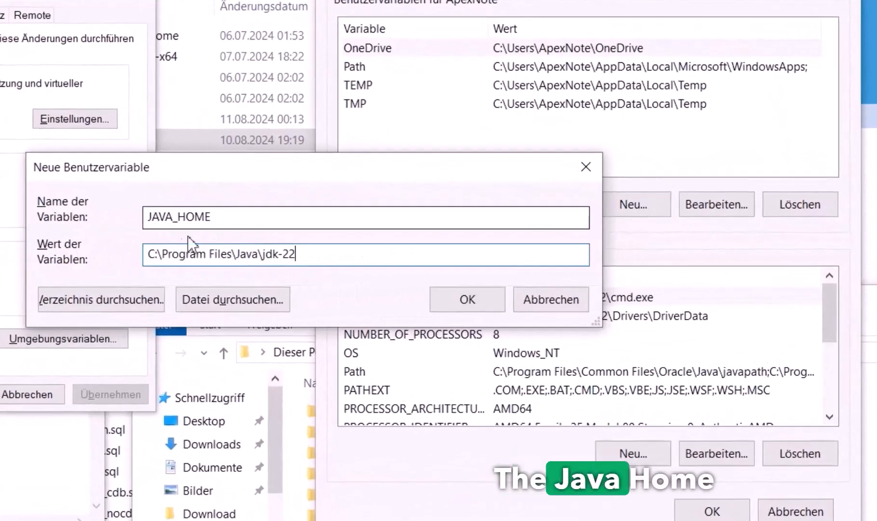
pyautogui.click(467, 300)
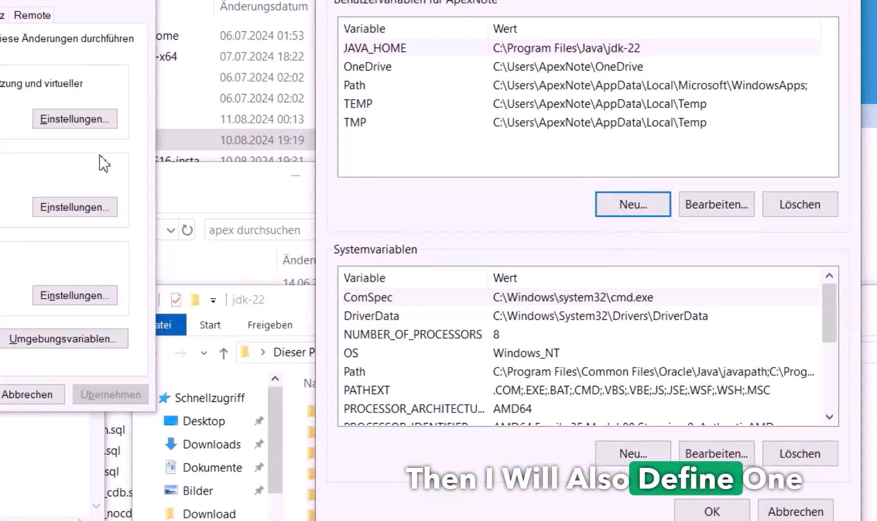
# Start another new user variable and browse Explorer to the C:\ords folder
pyautogui.click(619, 205)
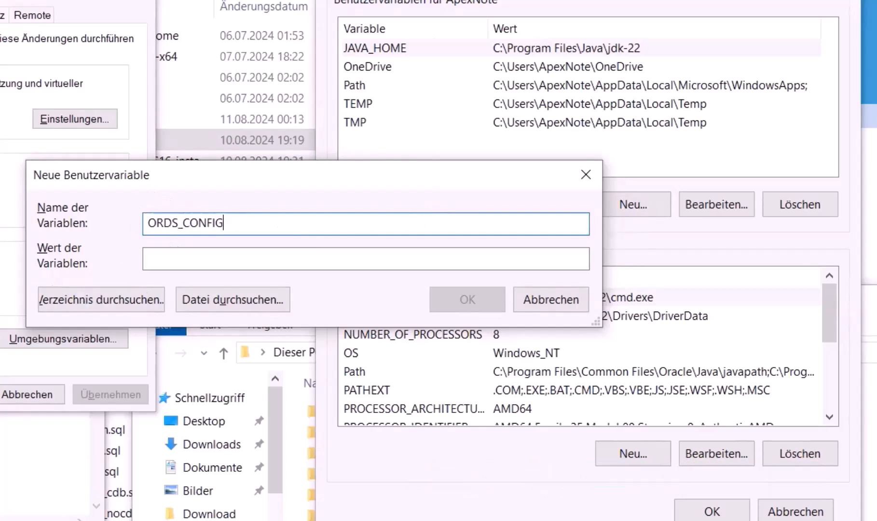
pyautogui.click(92, 520)
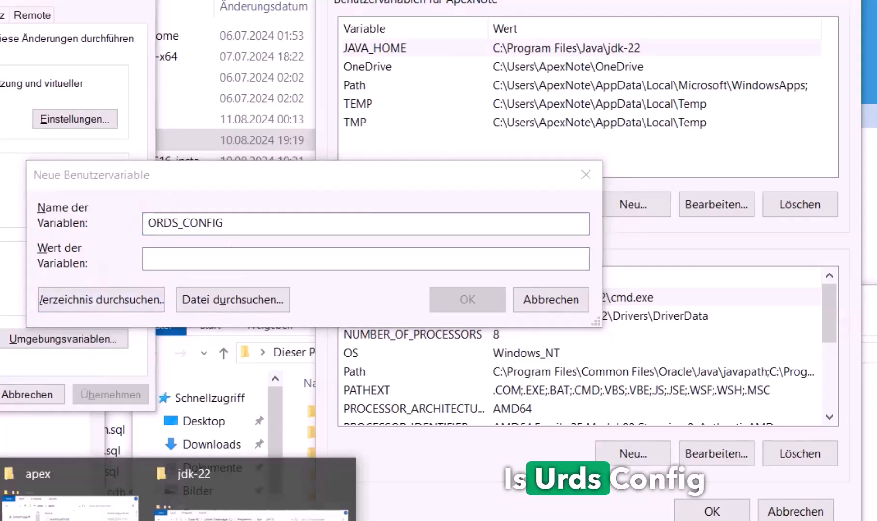
pyautogui.click(251, 497)
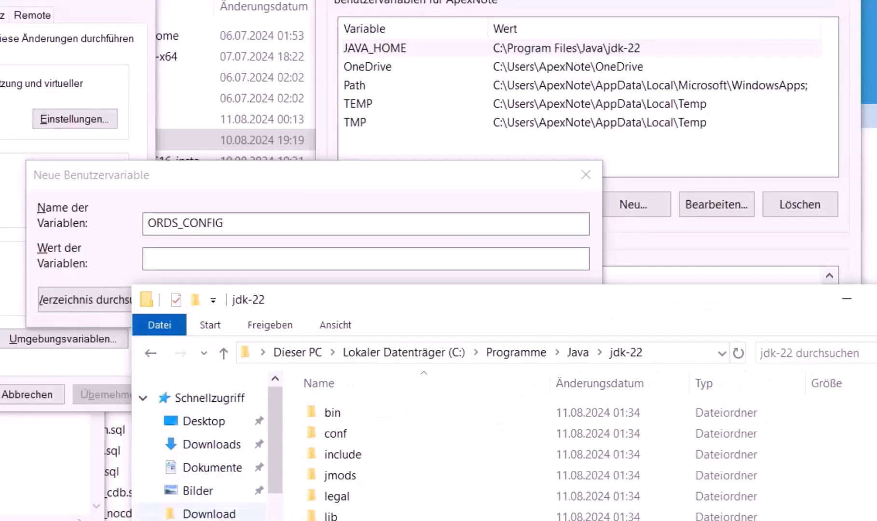
pyautogui.moveTo(361, 313); pyautogui.dragTo(339, 198)
pyautogui.scroll(-1, 205, 391)
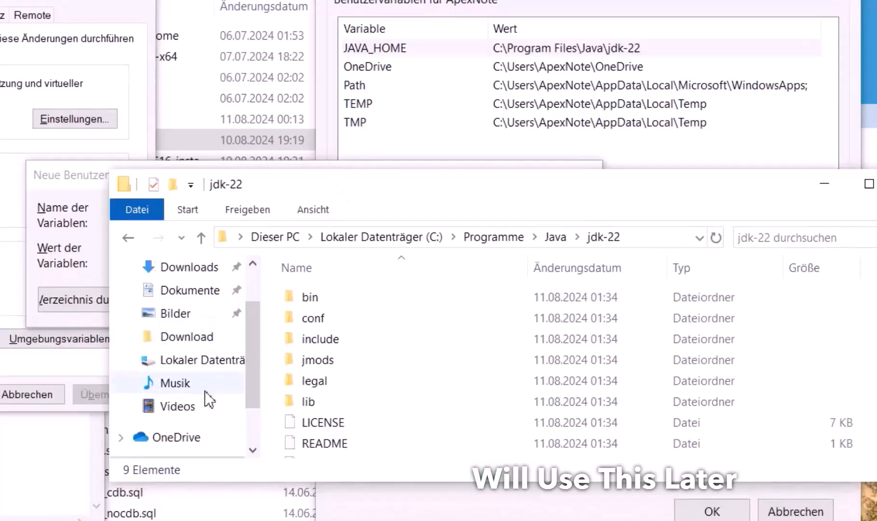
pyautogui.scroll(1, 181, 420)
pyautogui.scroll(-1, 187, 422)
pyautogui.click(186, 445)
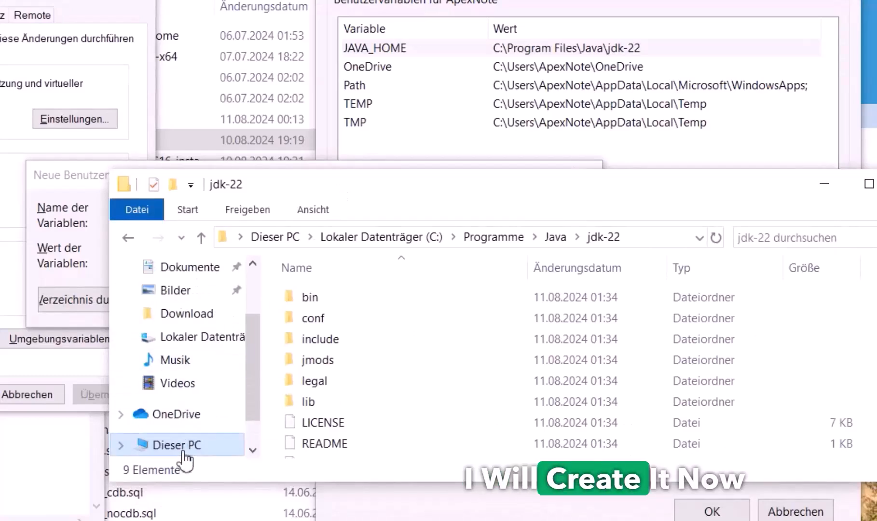
pyautogui.doubleClick(570, 412)
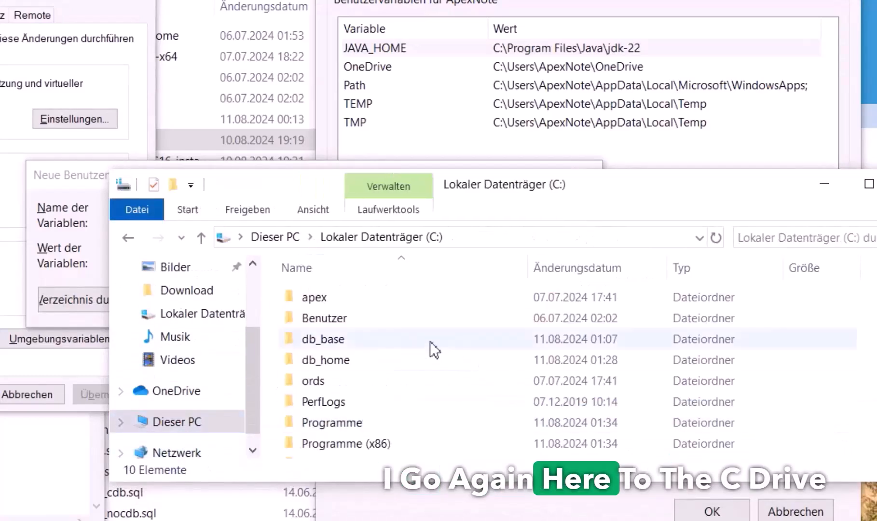
pyautogui.doubleClick(336, 382)
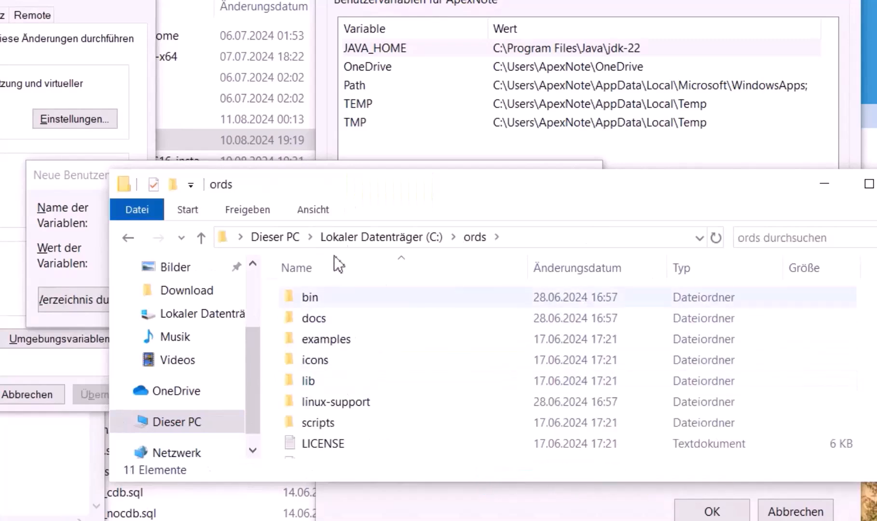
# Create a new folder named tomcat_config inside C:\ords and open it
pyautogui.moveTo(361, 218); pyautogui.dragTo(293, 344)
pyautogui.moveTo(296, 310); pyautogui.dragTo(373, 93)
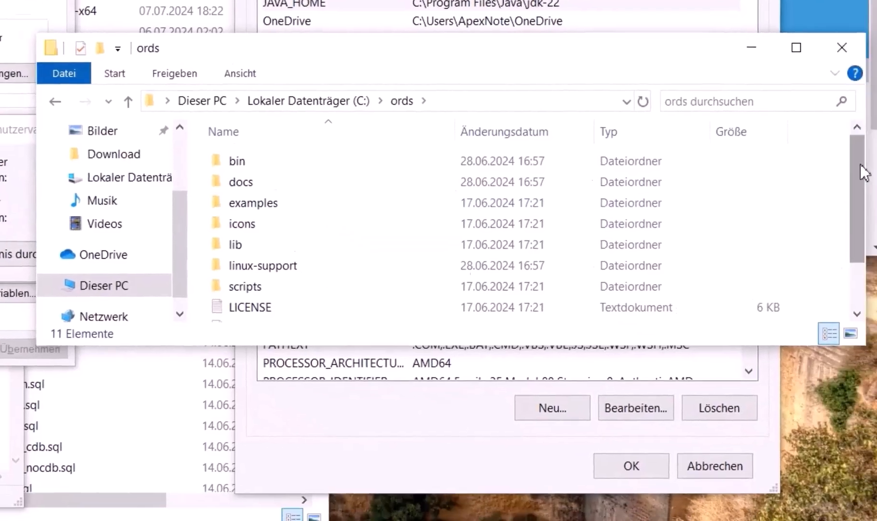
pyautogui.scroll(-2, 709, 374)
pyautogui.rightClick(762, 225)
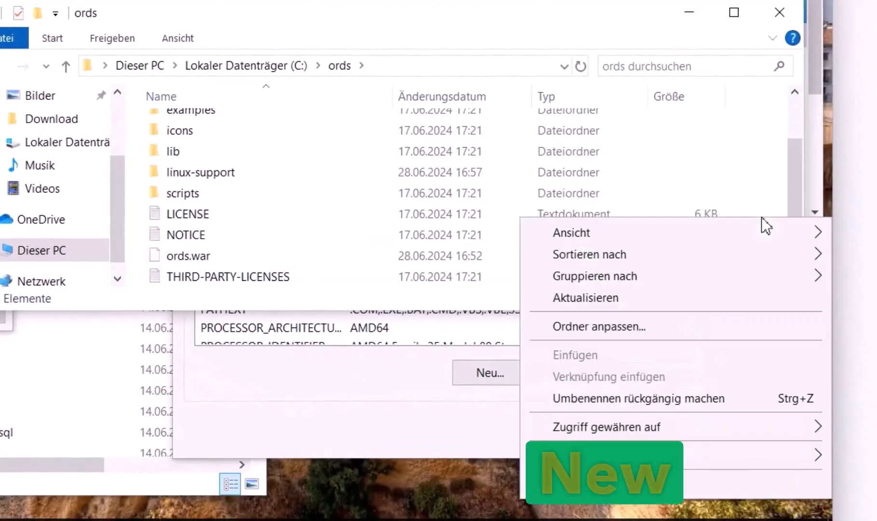
pyautogui.moveTo(622, 458)
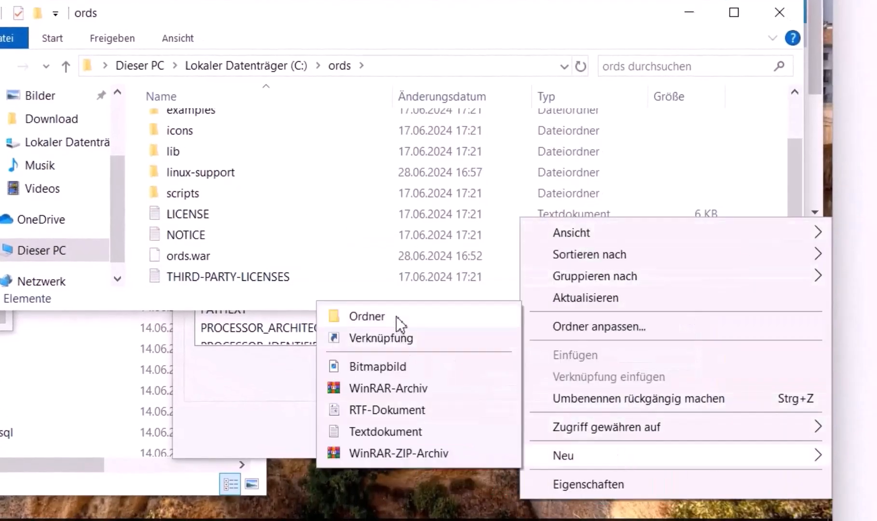
pyautogui.click(400, 322)
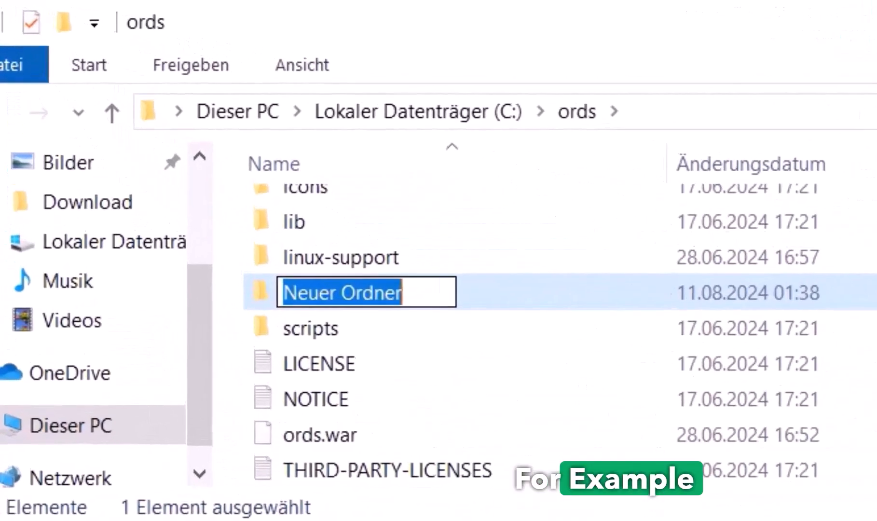
pyautogui.write('tomcat_config')
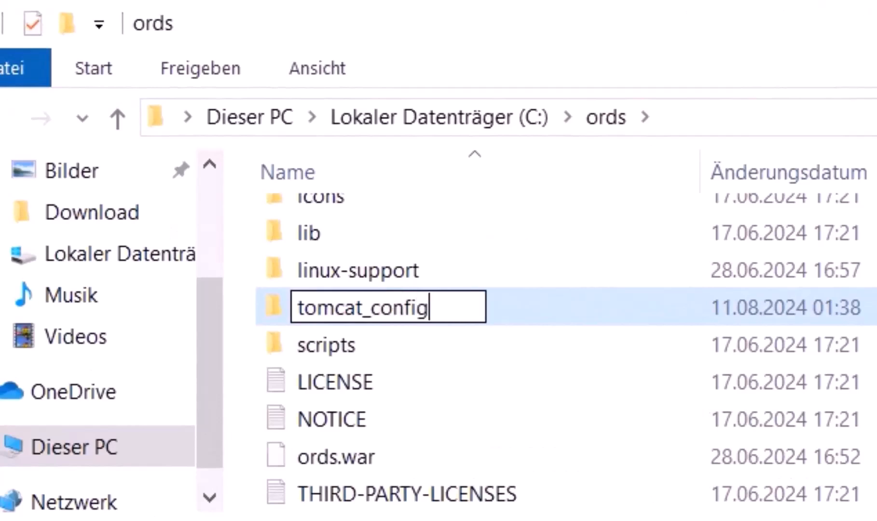
pyautogui.hotkey('ctrl', 'a')
pyautogui.press('Return')
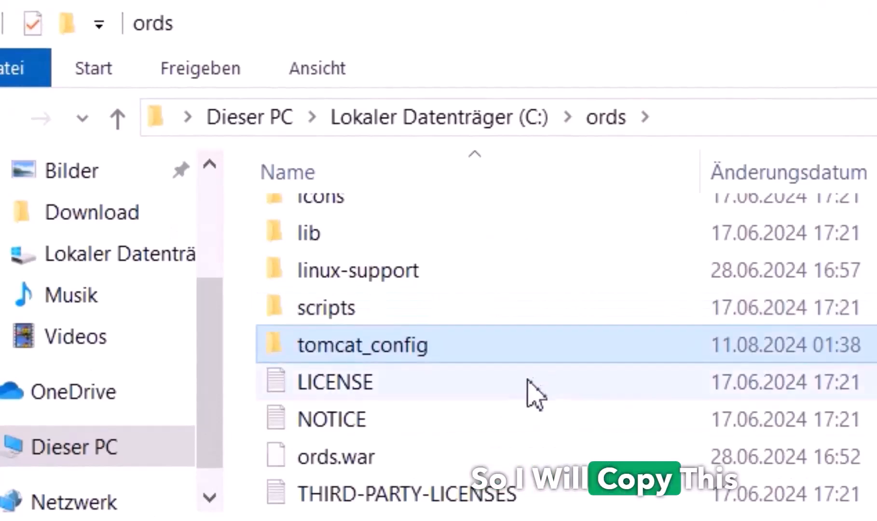
pyautogui.doubleClick(490, 351)
# Paste C:\ords\tomcat_config as the ORDS_CONFIG value and save the variable
pyautogui.click(837, 118)
pyautogui.hotkey('ctrl', 'c')
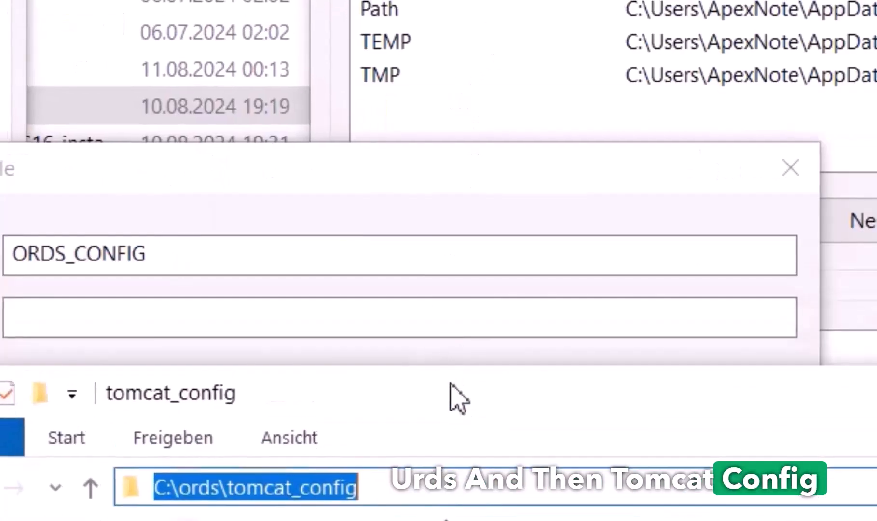
pyautogui.click(299, 319)
pyautogui.hotkey('ctrl', 'v')
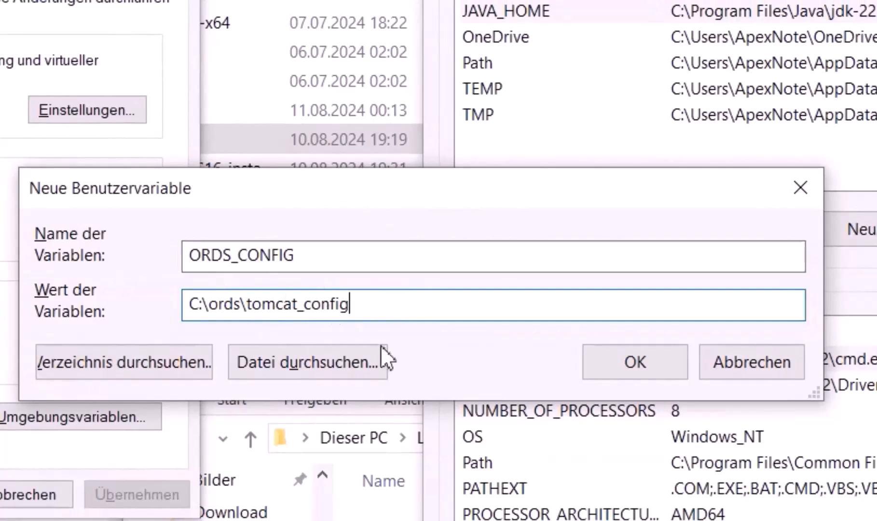
pyautogui.click(617, 364)
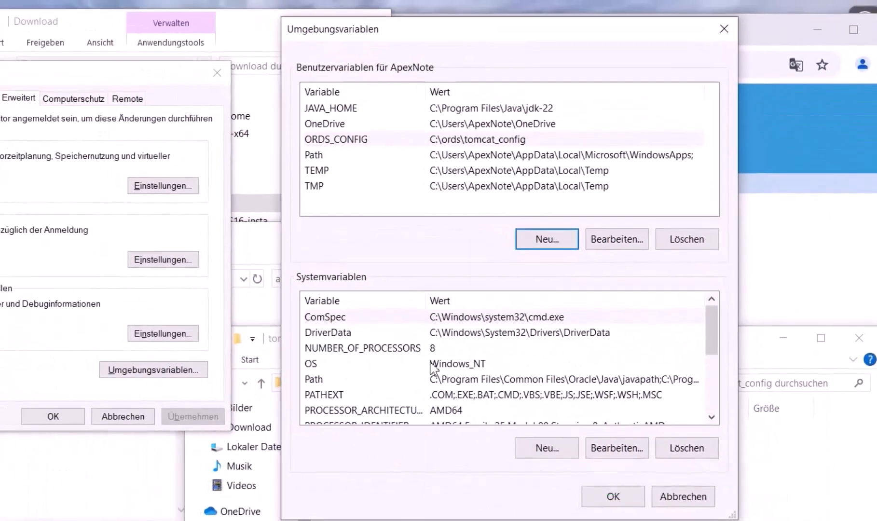
# Open the system Path for editing and copy the jdk-22 folder path from Explorer
pyautogui.click(335, 380)
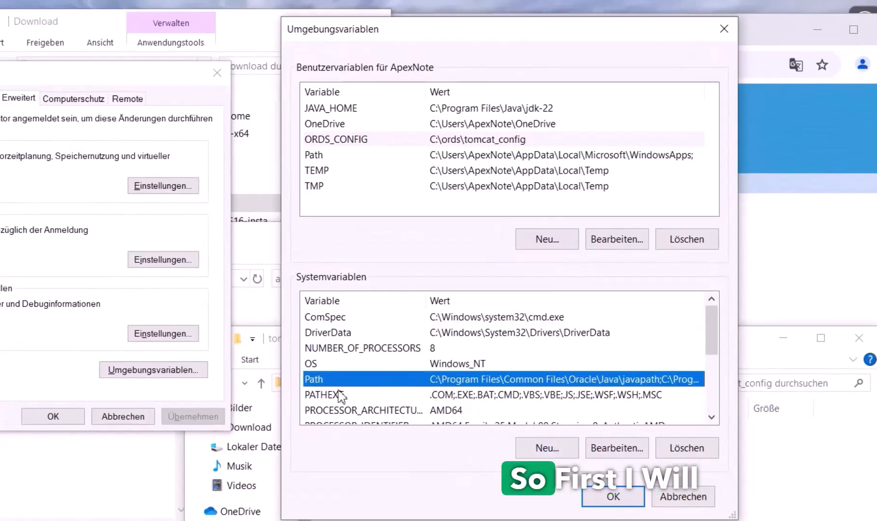
pyautogui.click(628, 456)
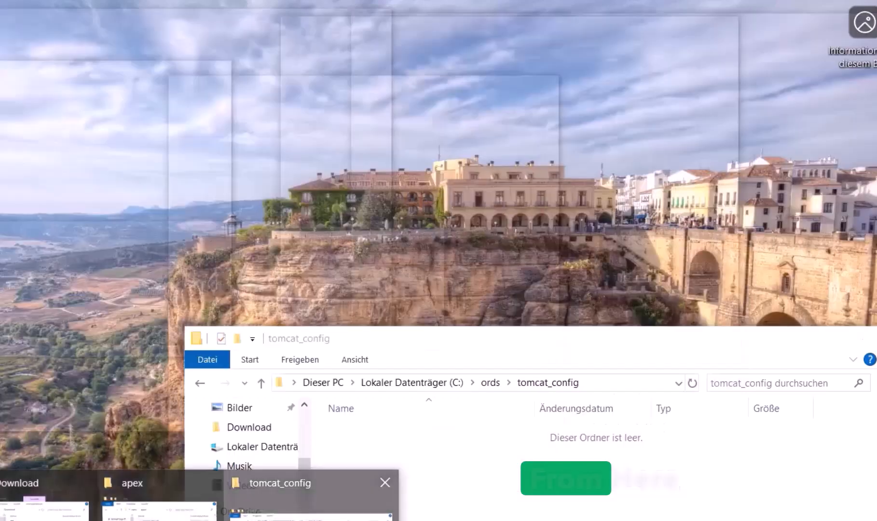
pyautogui.click(308, 477)
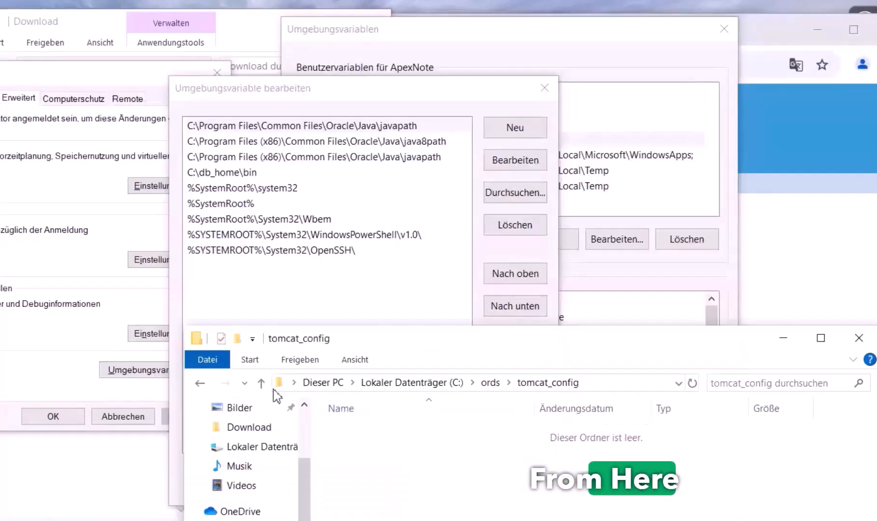
pyautogui.click(401, 384)
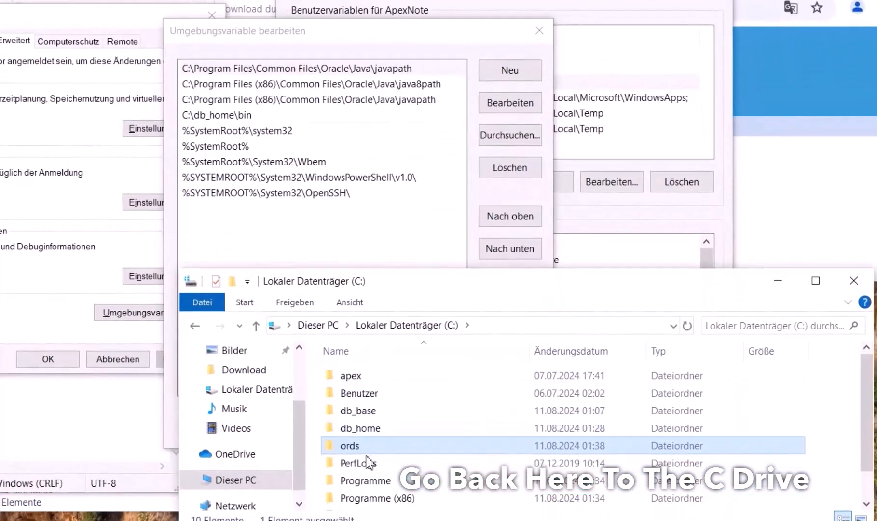
pyautogui.doubleClick(367, 502)
pyautogui.doubleClick(380, 428)
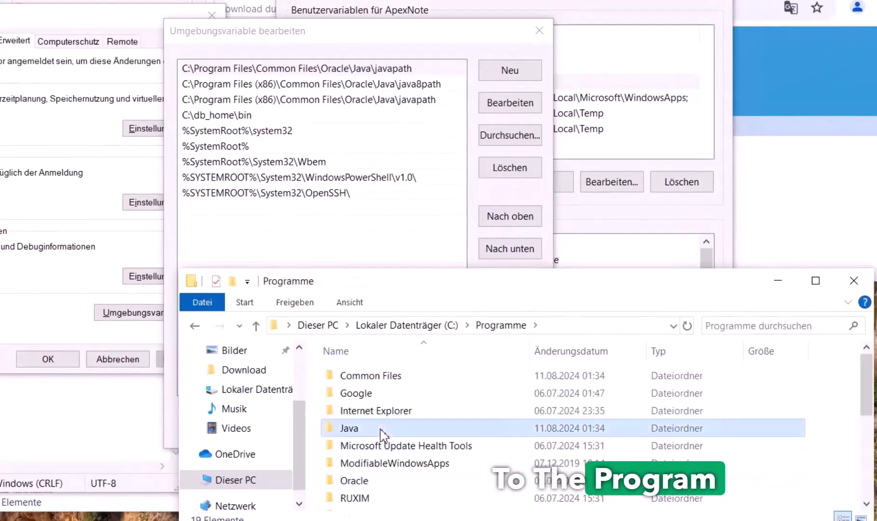
pyautogui.doubleClick(383, 384)
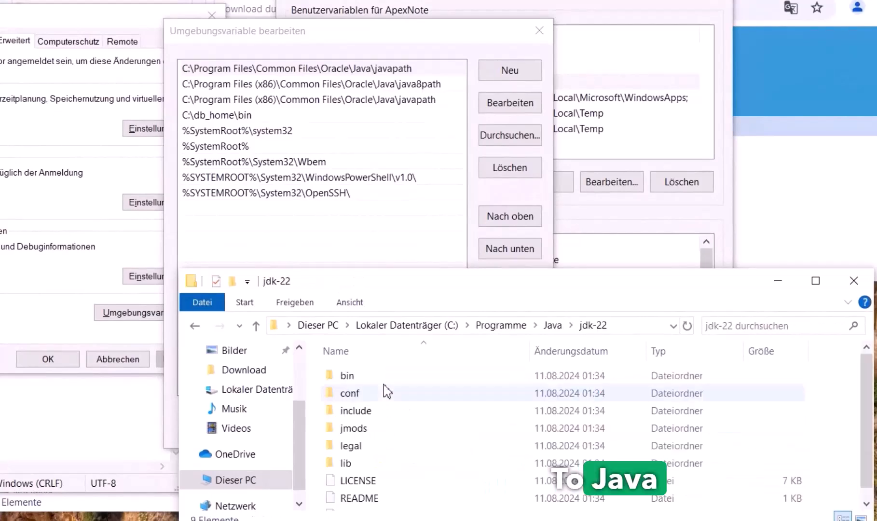
pyautogui.click(637, 326)
pyautogui.hotkey('ctrl', 'c')
# Add C:\Program Files\Java\jdk-22 and C:\Program Files\Java as new Path entries
pyautogui.click(418, 227)
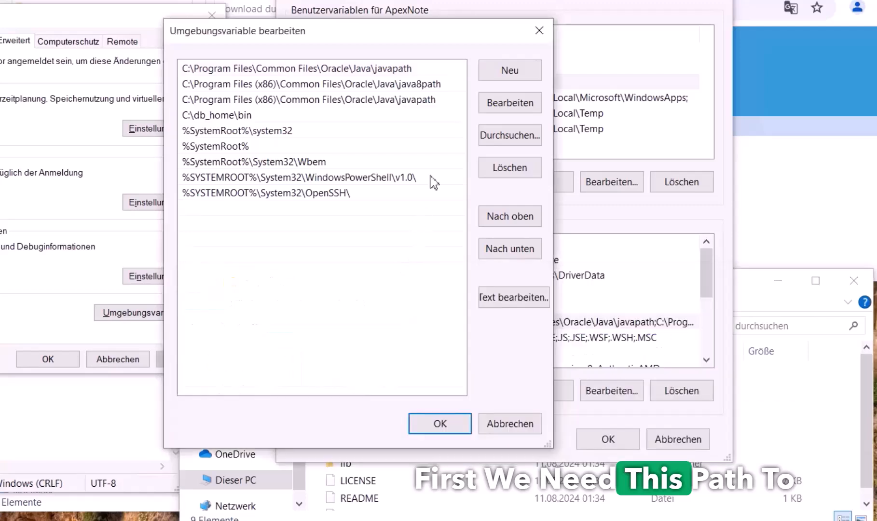
pyautogui.click(510, 71)
pyautogui.hotkey('ctrl', 'v')
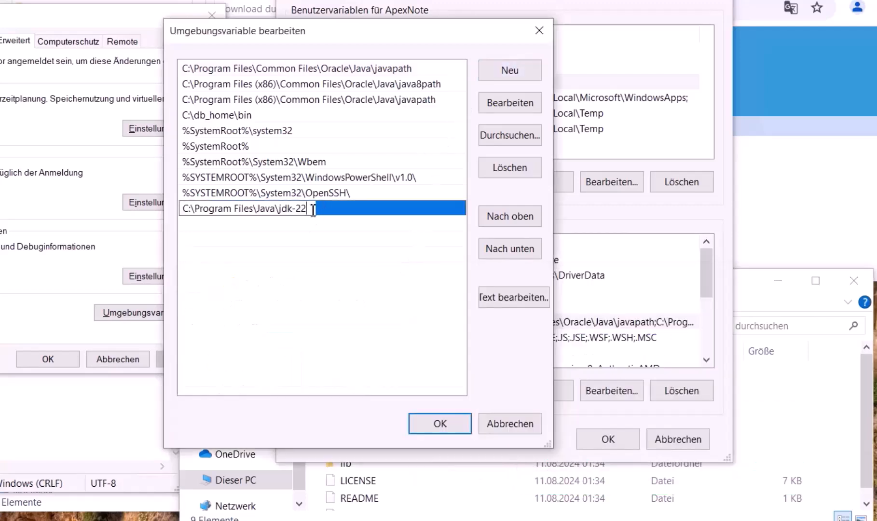
pyautogui.click(318, 234)
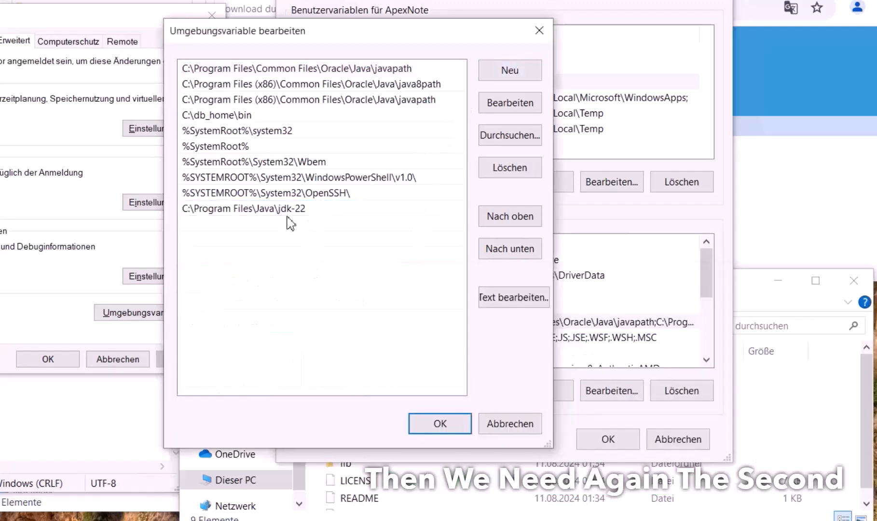
pyautogui.click(506, 72)
pyautogui.hotkey('ctrl', 'v')
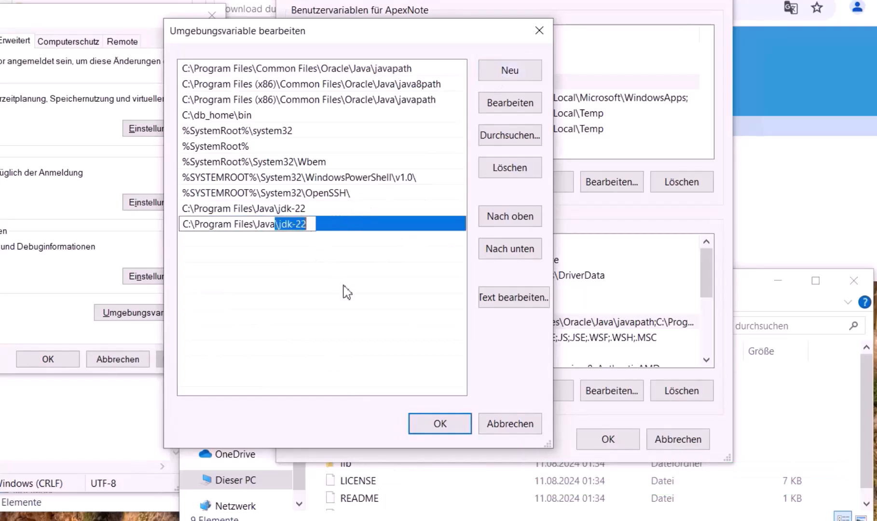
pyautogui.click(287, 246)
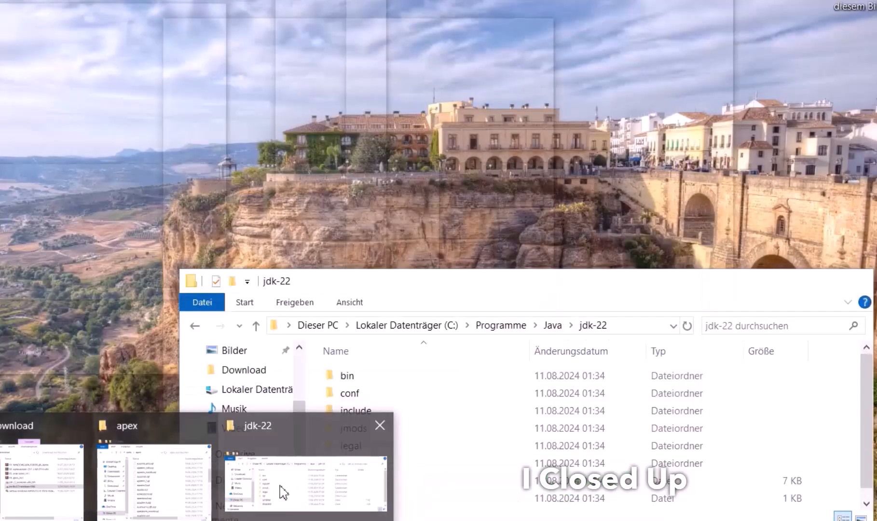
# Add the C:\Program Files\Java\jdk-22\bin folder as another Path entry
pyautogui.click(284, 492)
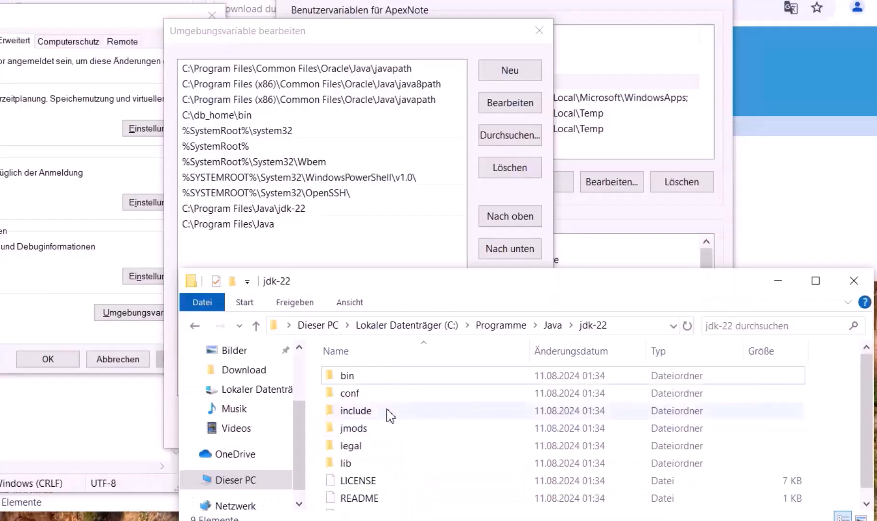
pyautogui.doubleClick(359, 377)
pyautogui.click(610, 332)
pyautogui.hotkey('ctrl', 'c')
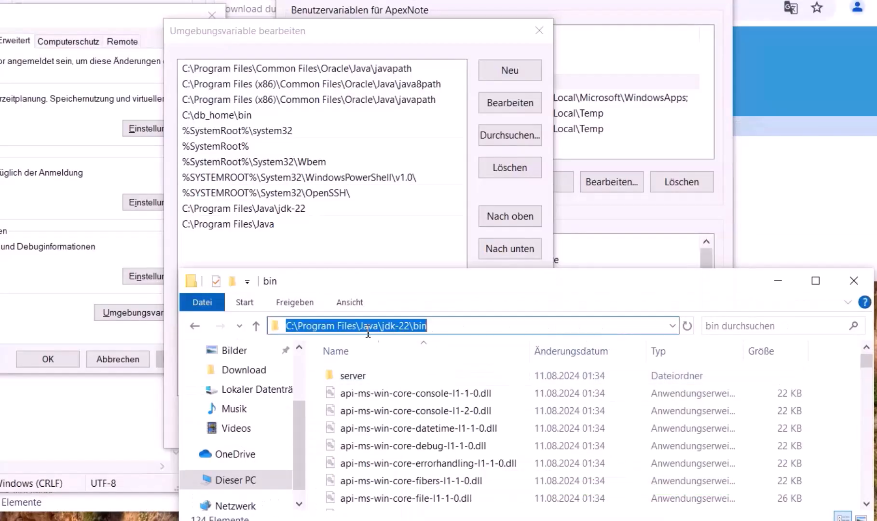
pyautogui.click(338, 261)
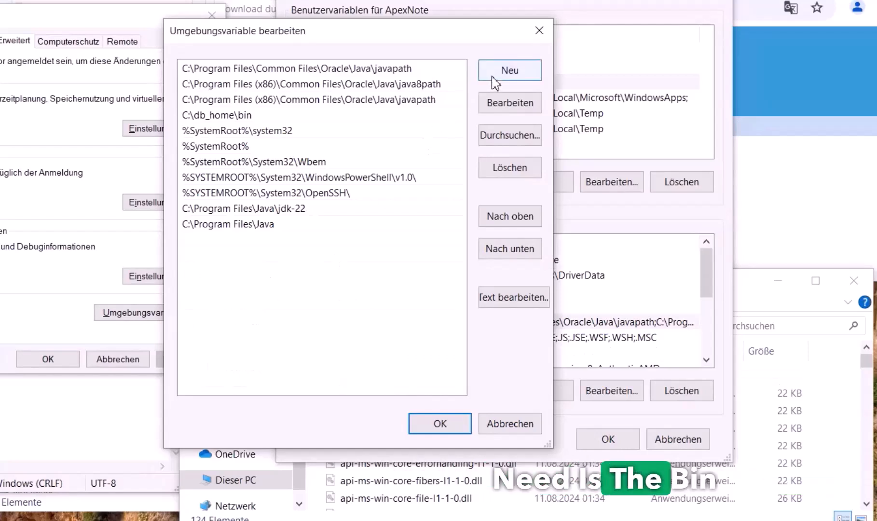
pyautogui.click(509, 71)
pyautogui.hotkey('ctrl', 'v')
pyautogui.press('Return')
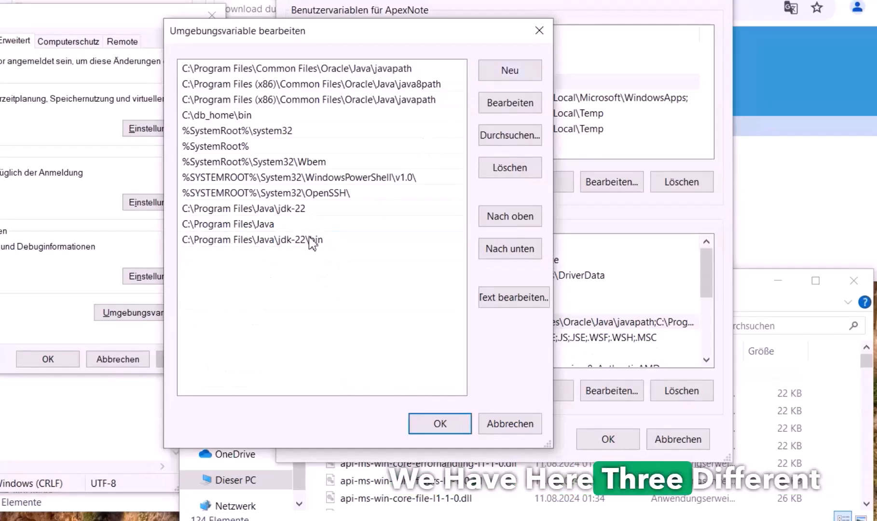
# Review the three new Path entries, save the Path, and start a new system variable
pyautogui.click(310, 213)
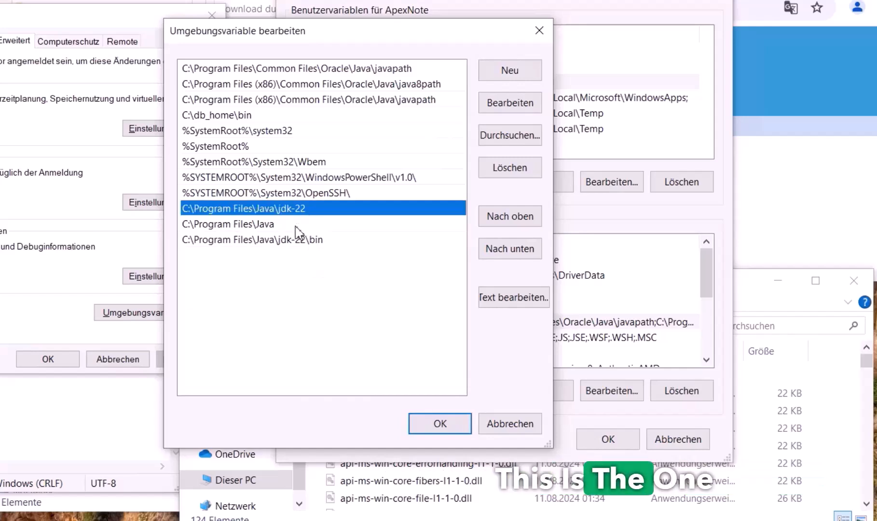
pyautogui.click(296, 226)
pyautogui.click(310, 241)
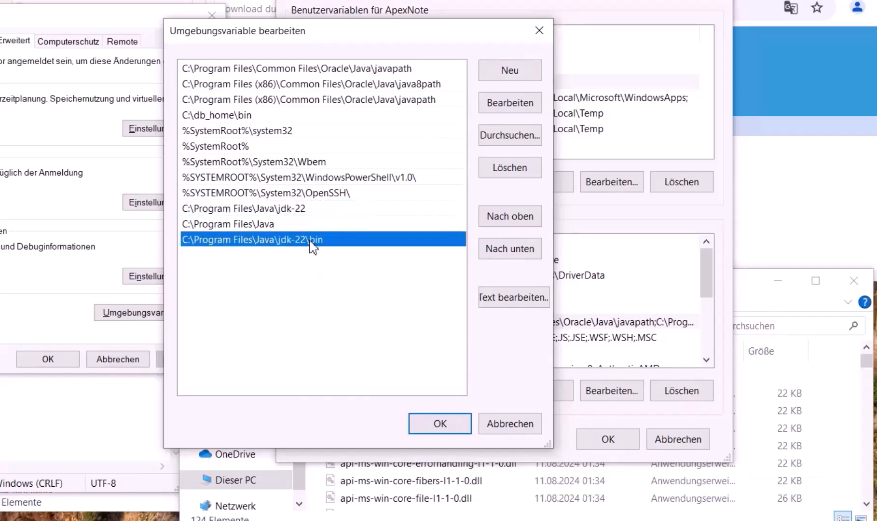
pyautogui.click(441, 425)
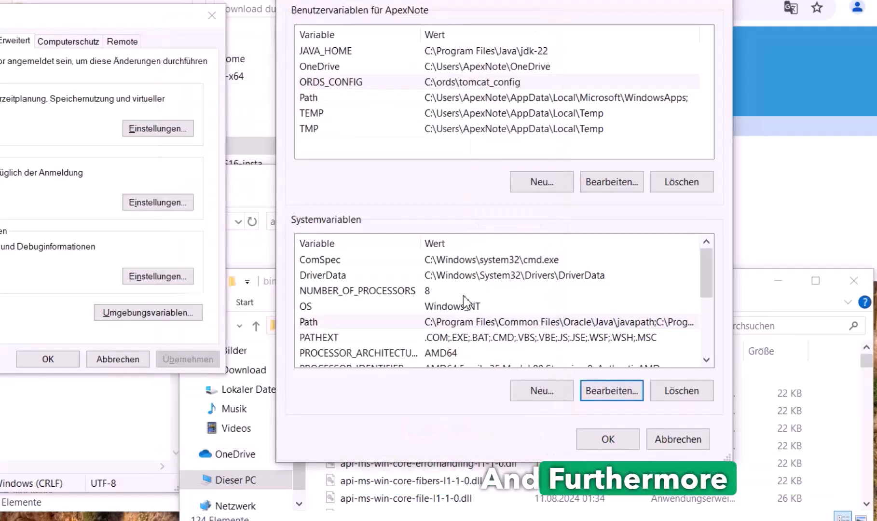
pyautogui.click(544, 393)
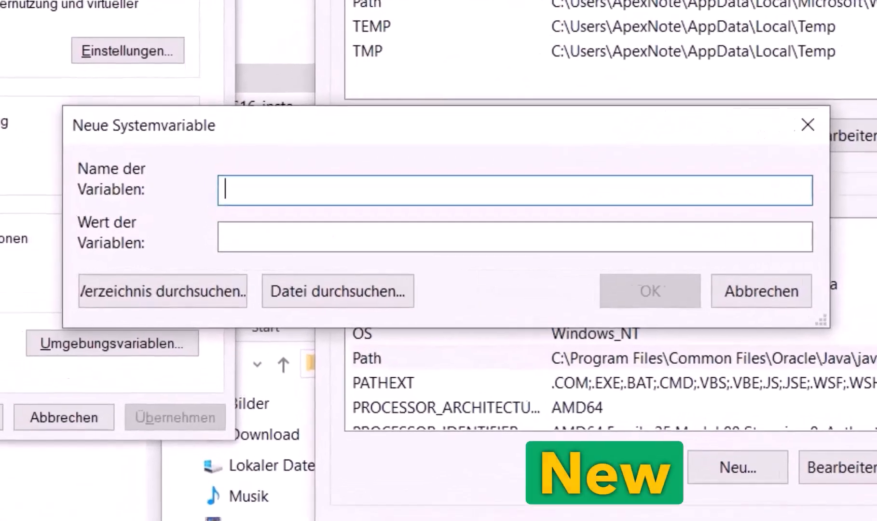
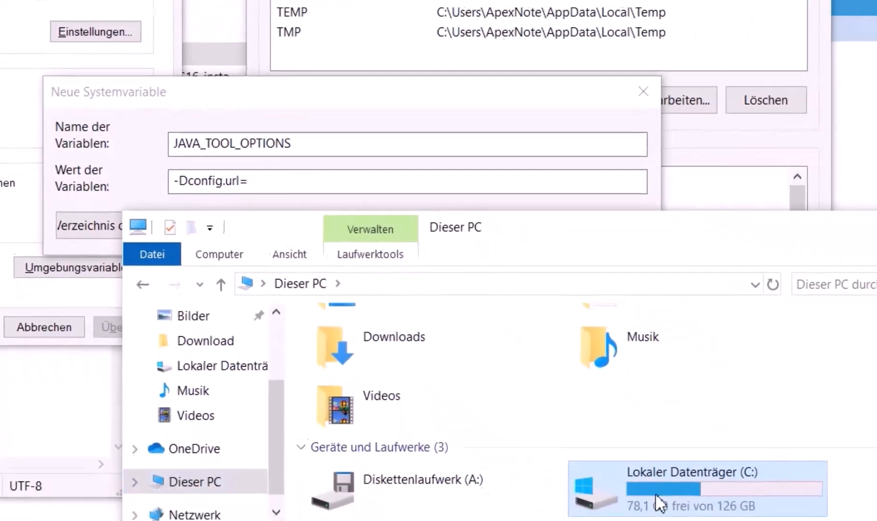
# Open C:\ords\tomcat_config in File Explorer and copy its folder path
pyautogui.doubleClick(664, 503)
pyautogui.doubleClick(352, 422)
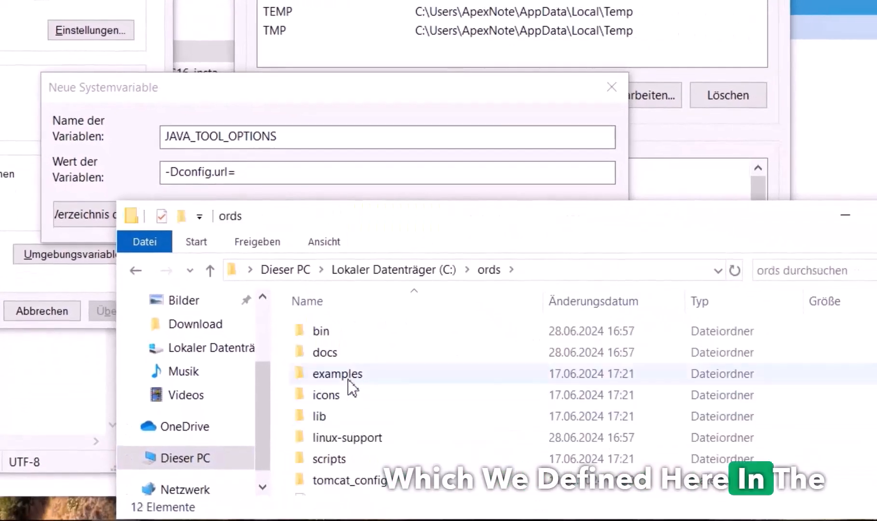
pyautogui.scroll(-2, 351, 436)
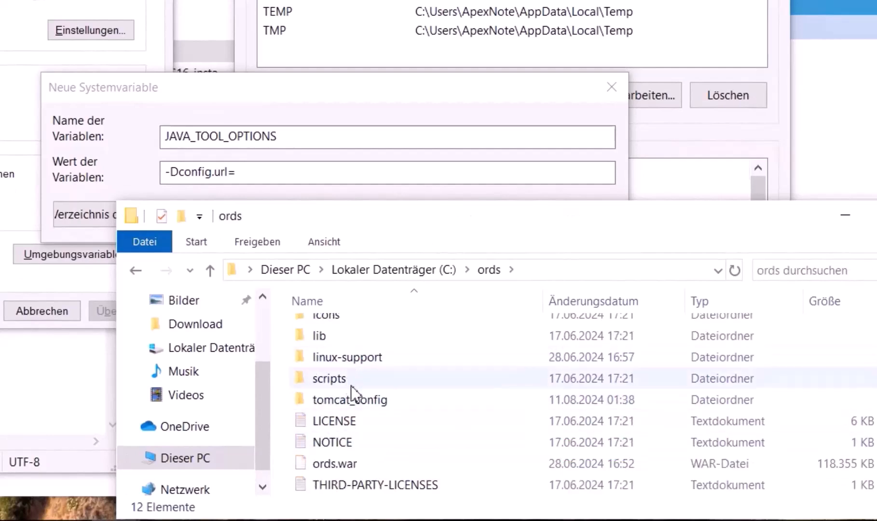
pyautogui.scroll(2, 351, 385)
pyautogui.doubleClick(361, 452)
pyautogui.click(644, 270)
pyautogui.hotkey('ctrl', 'c')
# Paste the path so the value reads -Dconfig.url=C:\ords\tomcat_config, and confirm JAVA_TOOL_OPTIONS
pyautogui.hotkey('alt', 'Tab')
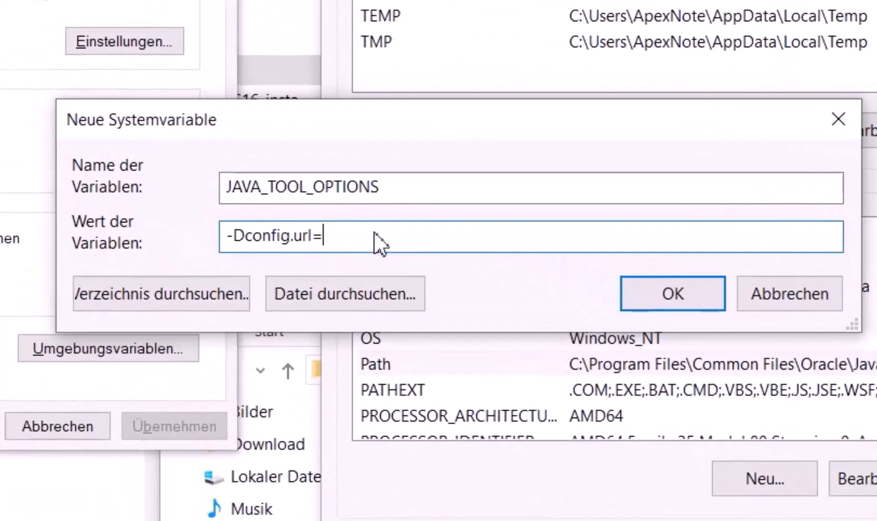
pyautogui.hotkey('ctrl', 'v')
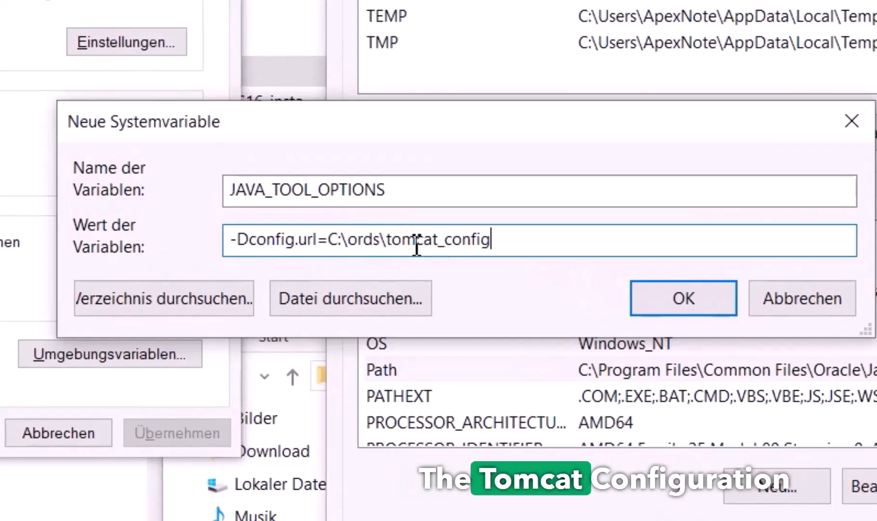
pyautogui.moveTo(348, 239); pyautogui.dragTo(514, 226)
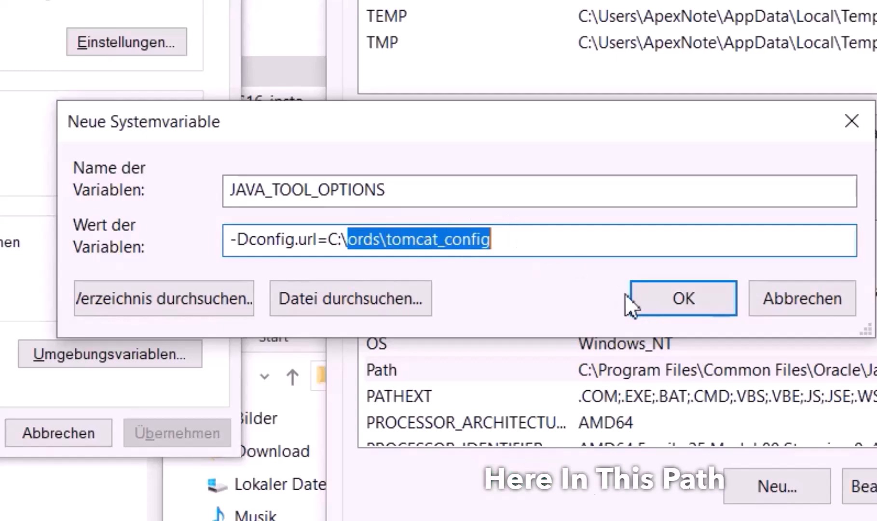
pyautogui.click(655, 311)
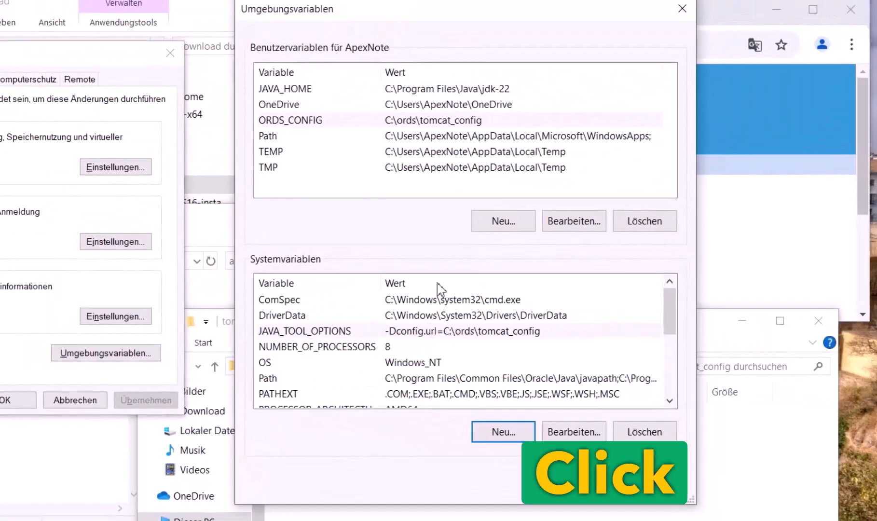
# Review JAVA_HOME, ORDS_CONFIG, JAVA_TOOL_OPTIONS and the jdk-22 and jdk-22\bin Path entries
pyautogui.click(296, 95)
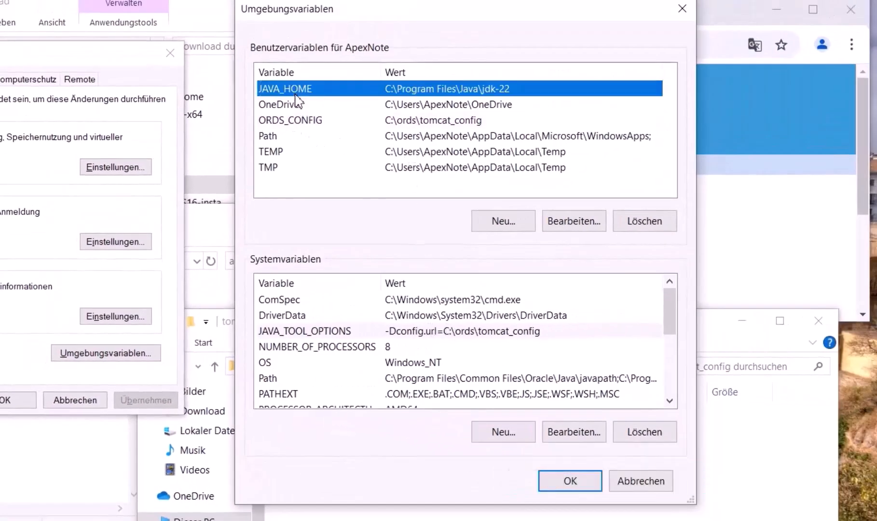
pyautogui.click(282, 122)
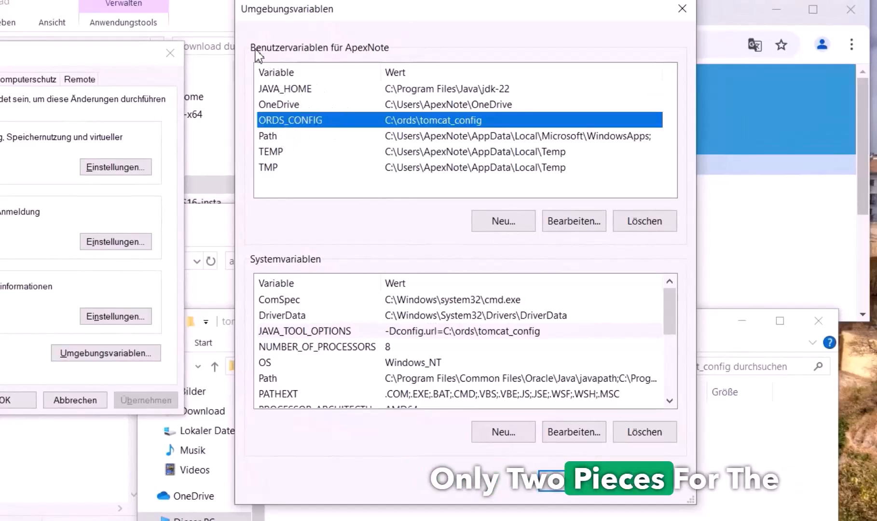
pyautogui.click(306, 332)
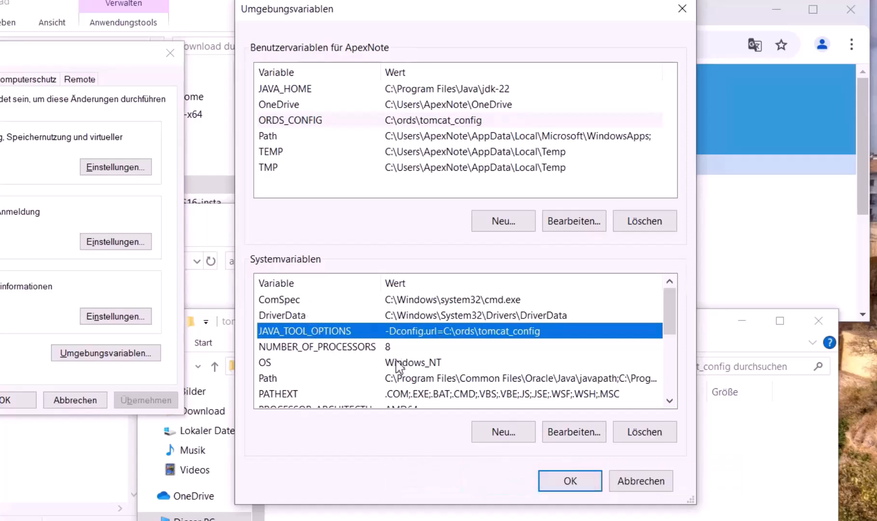
pyautogui.click(288, 378)
pyautogui.click(562, 437)
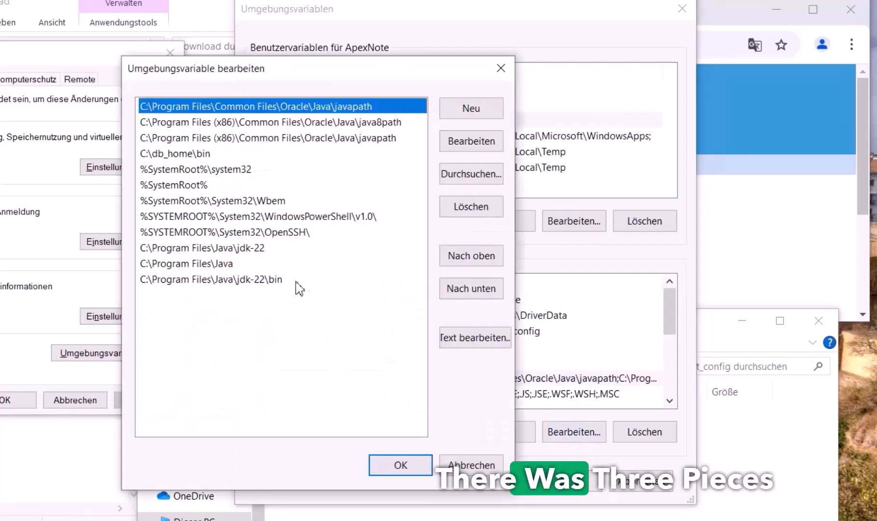
pyautogui.click(281, 250)
pyautogui.click(281, 279)
# Save the environment variables and close the System Properties window
pyautogui.click(374, 464)
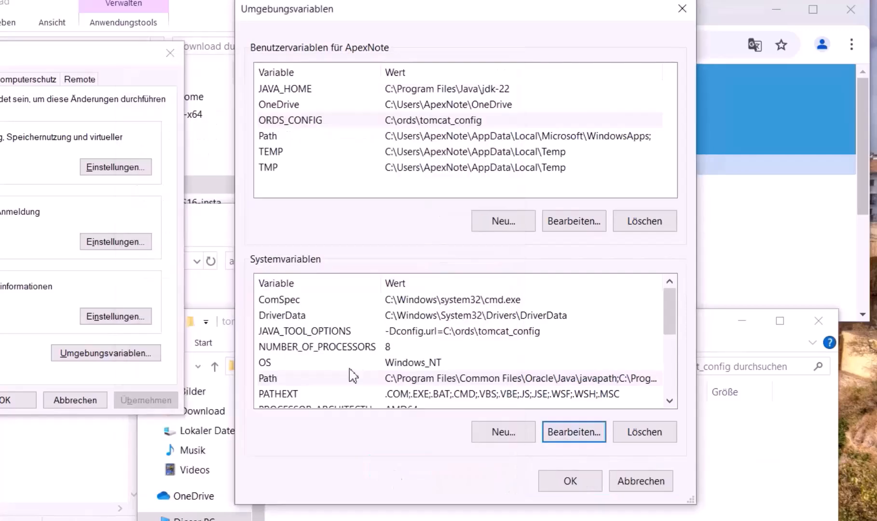
pyautogui.click(551, 484)
pyautogui.click(9, 399)
pyautogui.click(223, 426)
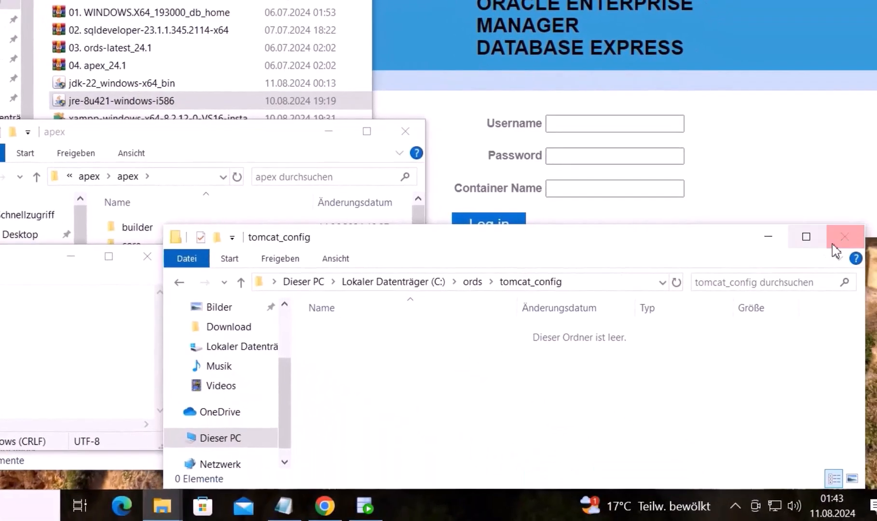
# Close the tomcat_config and Oracle login windows and rearrange the apex folder and notes windows
pyautogui.click(833, 245)
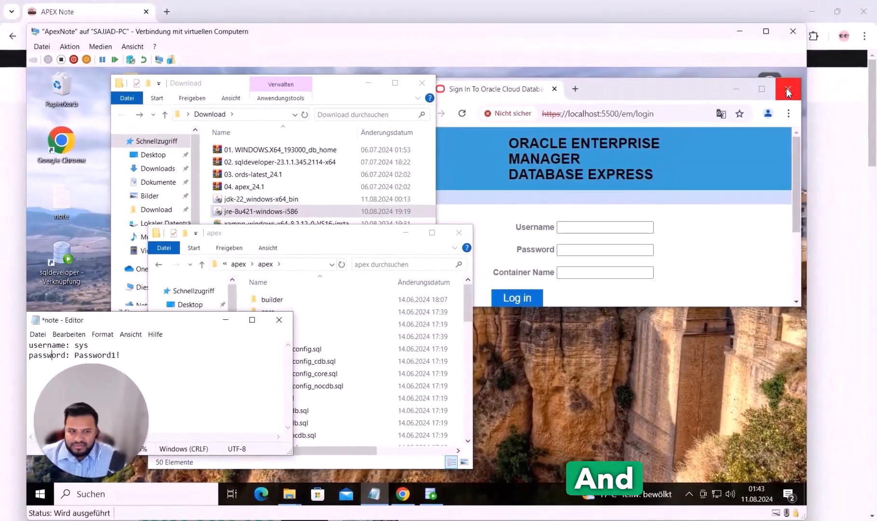
pyautogui.click(786, 89)
pyautogui.click(314, 243)
pyautogui.moveTo(314, 242); pyautogui.dragTo(608, 121)
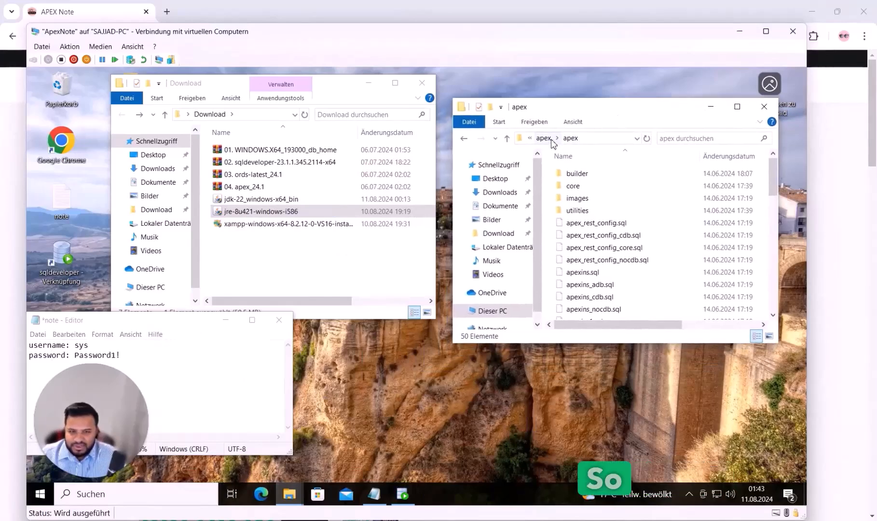
pyautogui.moveTo(183, 325)
pyautogui.mouseDown()
pyautogui.moveTo(262, 333)
pyautogui.moveTo(171, 320)
pyautogui.mouseUp()
pyautogui.click(775, 169)
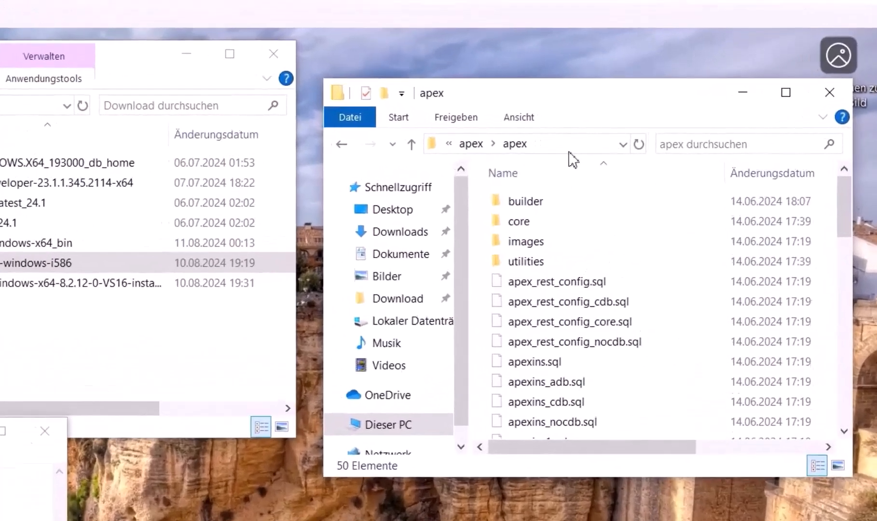
# Launch a Command Prompt in C:\apex\apex with cmd from the address bar
pyautogui.click(597, 138)
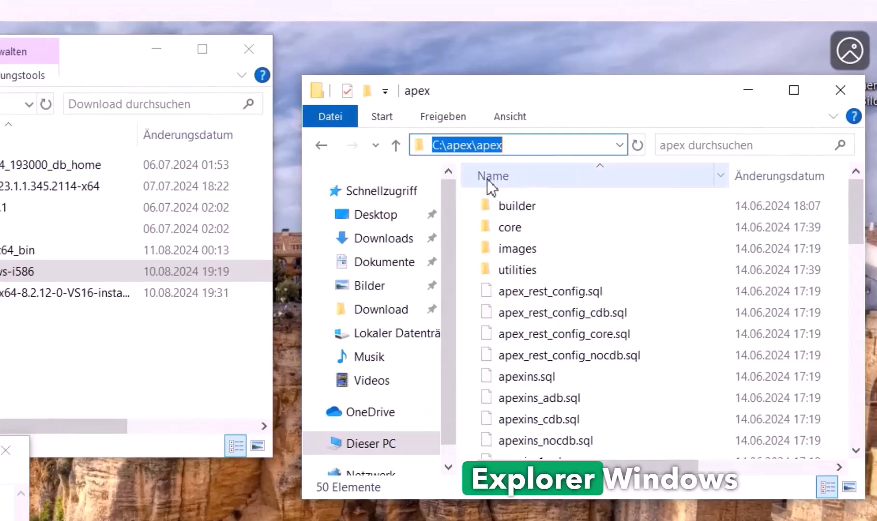
pyautogui.write('cd')
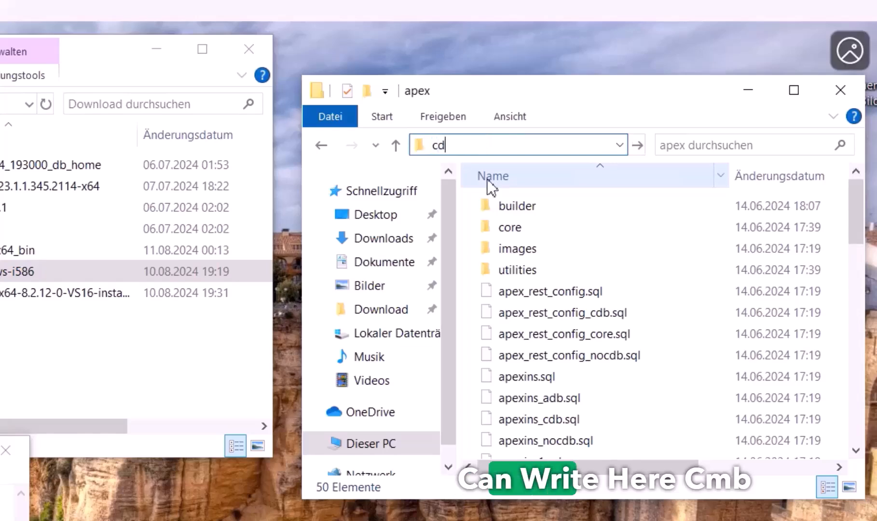
pyautogui.press('BackSpace')
pyautogui.write('md')
pyautogui.press('Return')
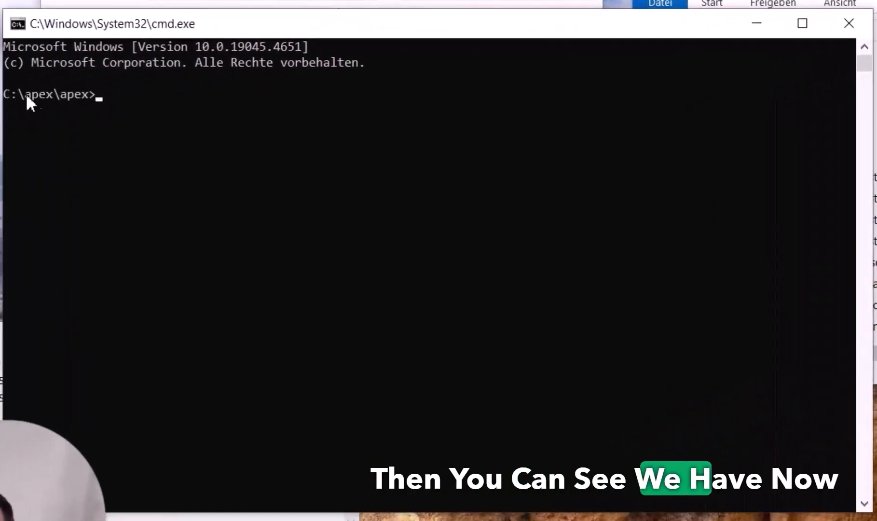
# Resize the Command Prompt window and start sqlplus
pyautogui.moveTo(872, 511); pyautogui.dragTo(577, 264)
pyautogui.moveTo(293, 28); pyautogui.dragTo(554, 263)
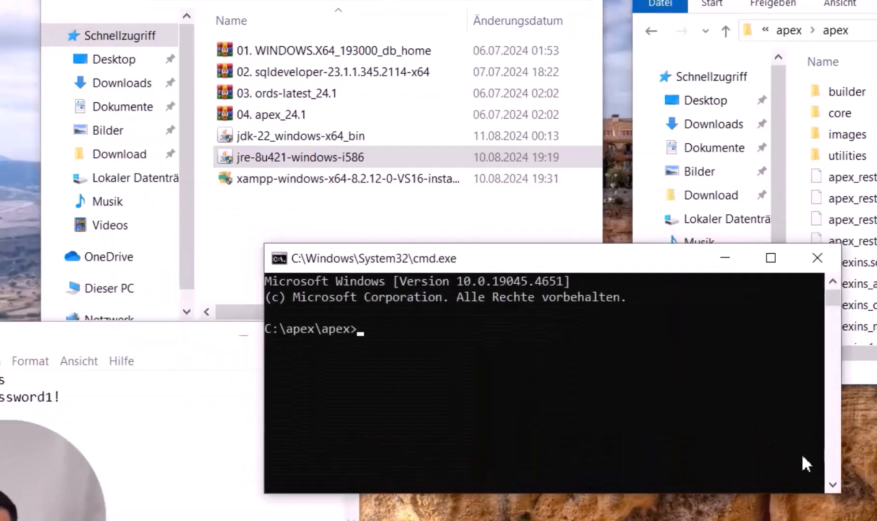
pyautogui.moveTo(845, 496); pyautogui.dragTo(876, 520)
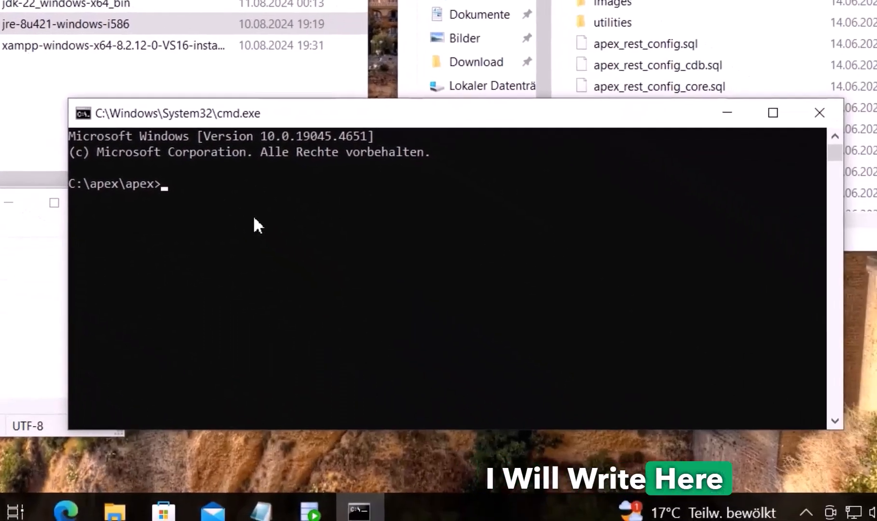
pyautogui.write('sqlplus')
pyautogui.press('Return')
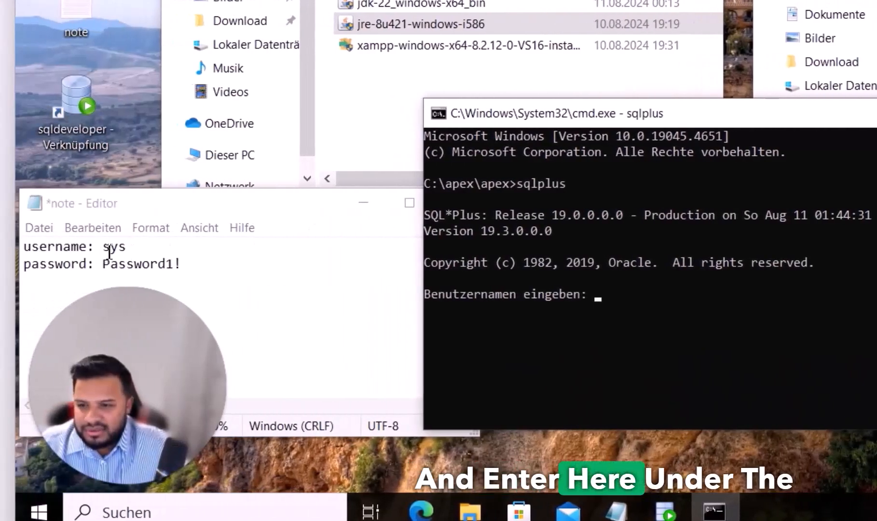
# Enter 'sys as sysdba' as the SQL*Plus username, copied from the notes
pyautogui.doubleClick(110, 247)
pyautogui.write('as sysdba')
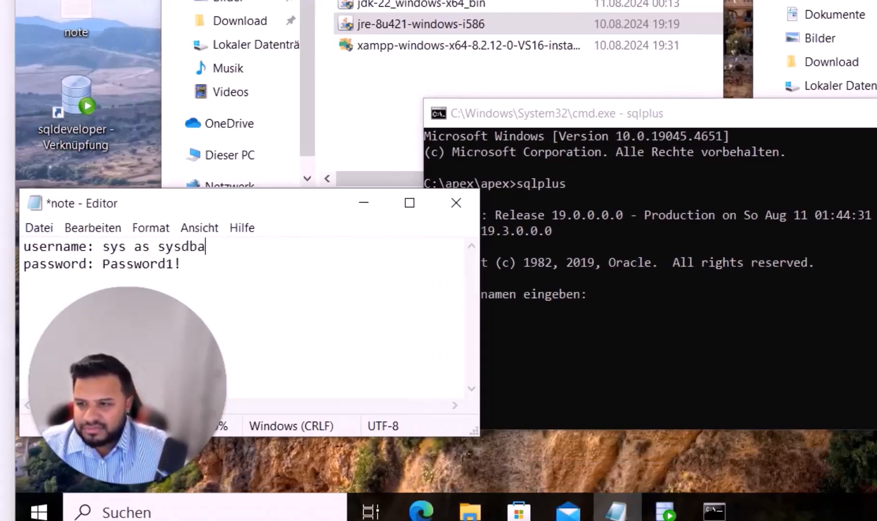
pyautogui.click(105, 248)
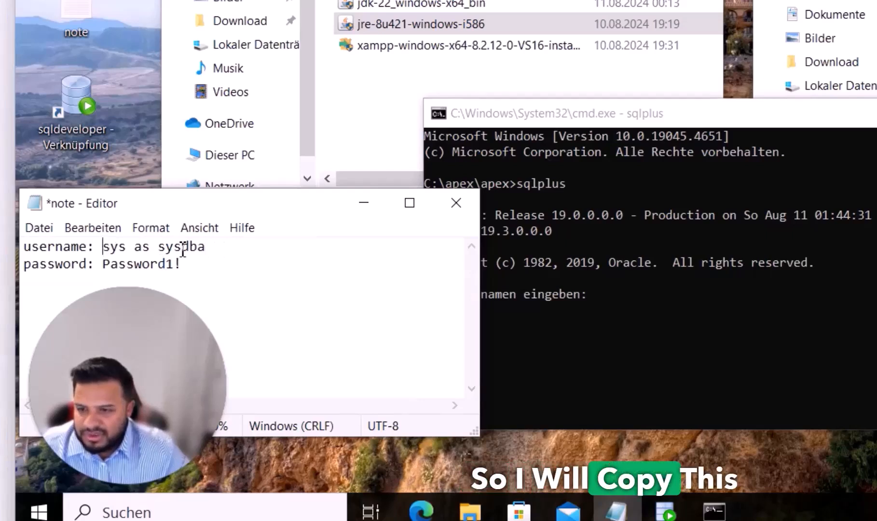
pyautogui.click(166, 248)
pyautogui.moveTo(207, 248); pyautogui.dragTo(212, 248)
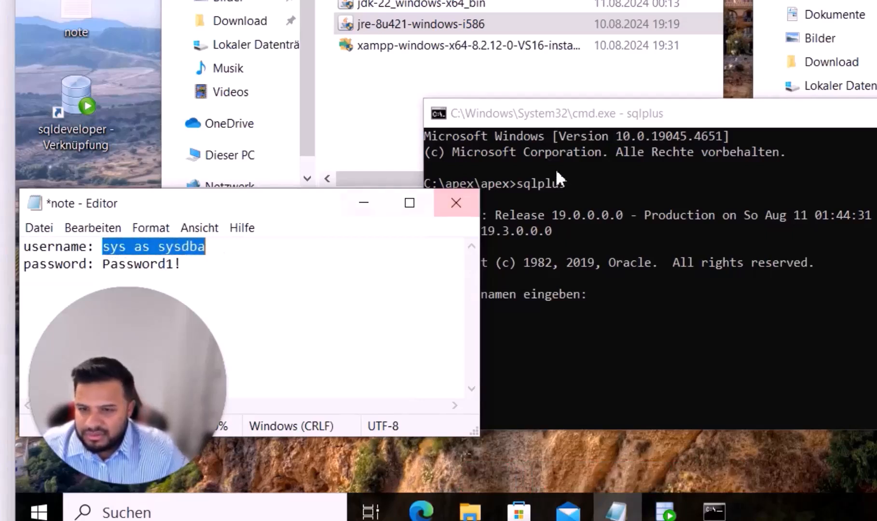
pyautogui.click(614, 123)
pyautogui.rightClick(624, 292)
pyautogui.press('Return')
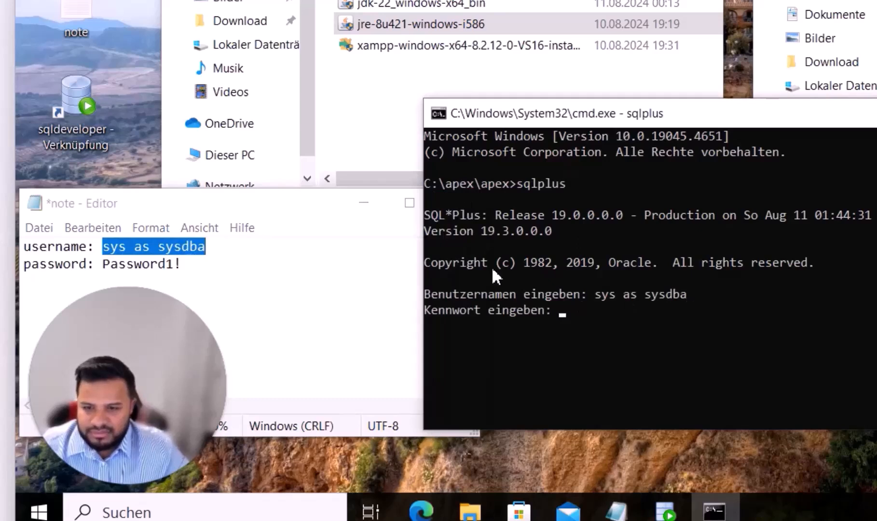
# Paste the saved password from the notes to connect as SYSDBA
pyautogui.moveTo(103, 264); pyautogui.dragTo(182, 263)
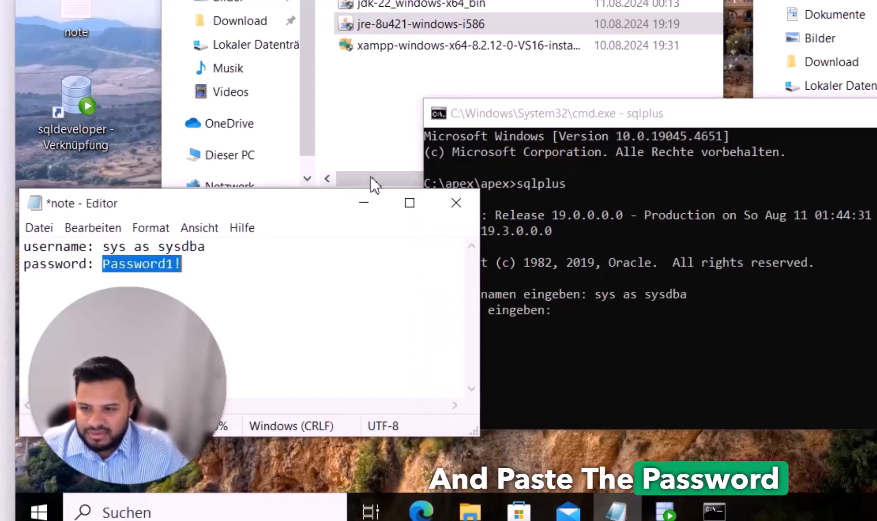
pyautogui.click(523, 122)
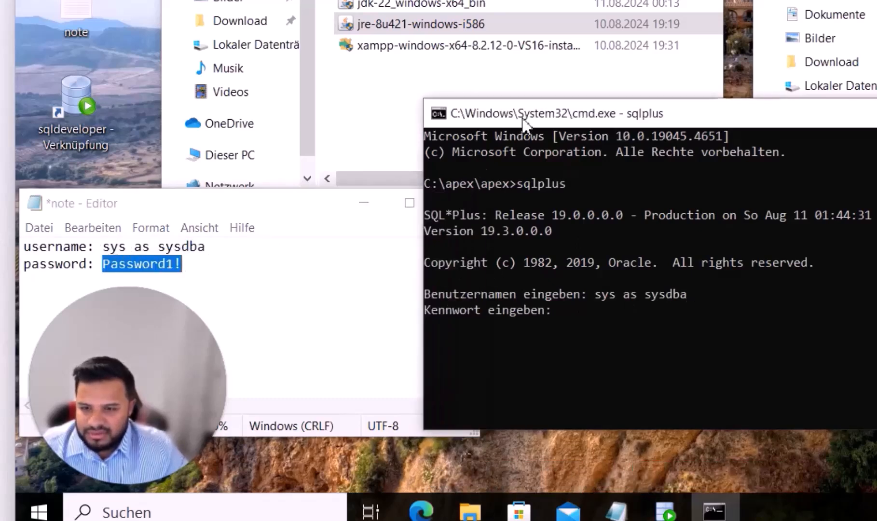
pyautogui.rightClick(597, 313)
pyautogui.press('Return')
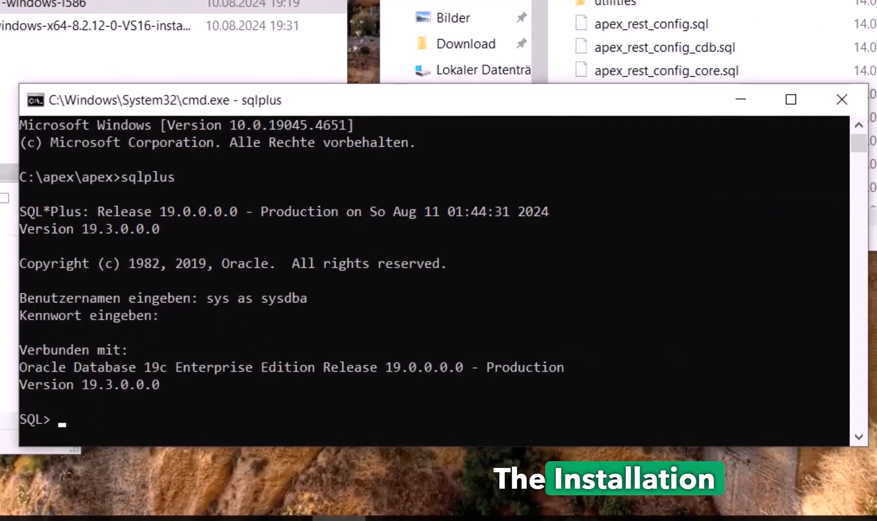
# List the pluggable databases with Show pdbs;
pyautogui.click(643, 49)
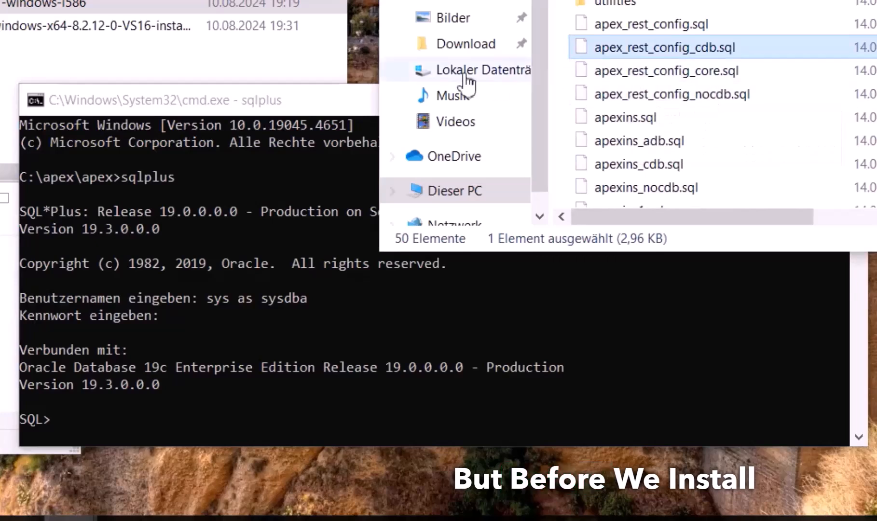
pyautogui.click(336, 104)
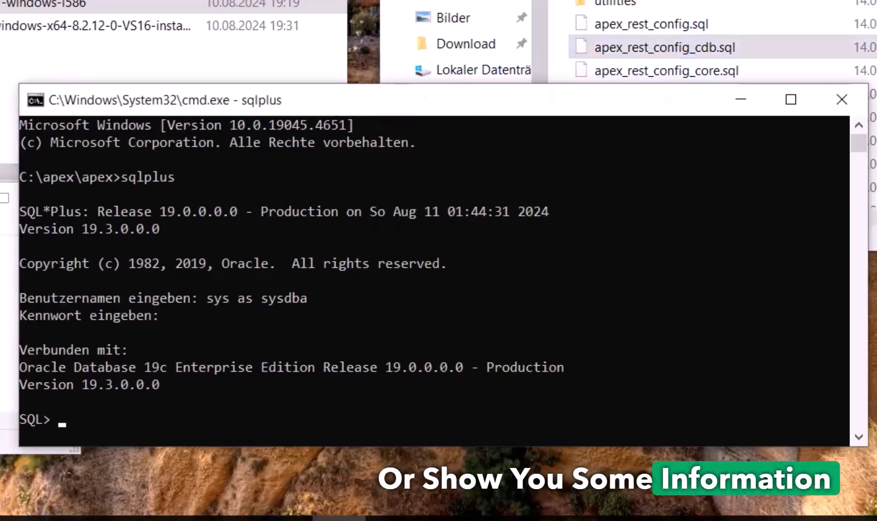
pyautogui.write('Show pdbs;')
pyautogui.press('Return')
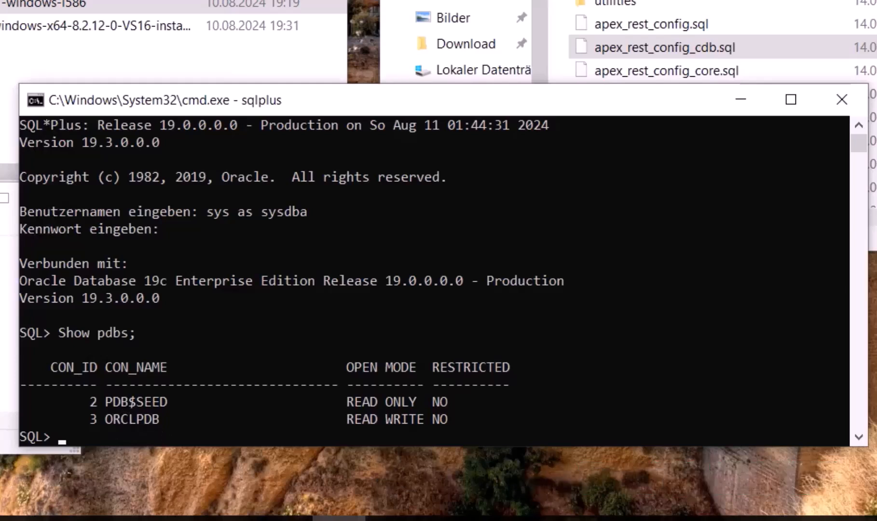
# Switch the session to container orclpdb and rerun Show pdbs; to confirm ORCLPDB
pyautogui.rightClick(141, 346)
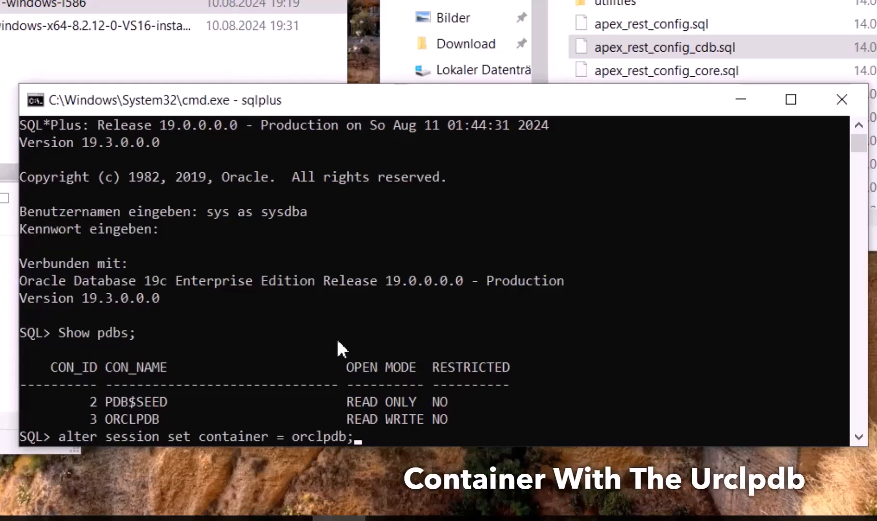
pyautogui.press('Return')
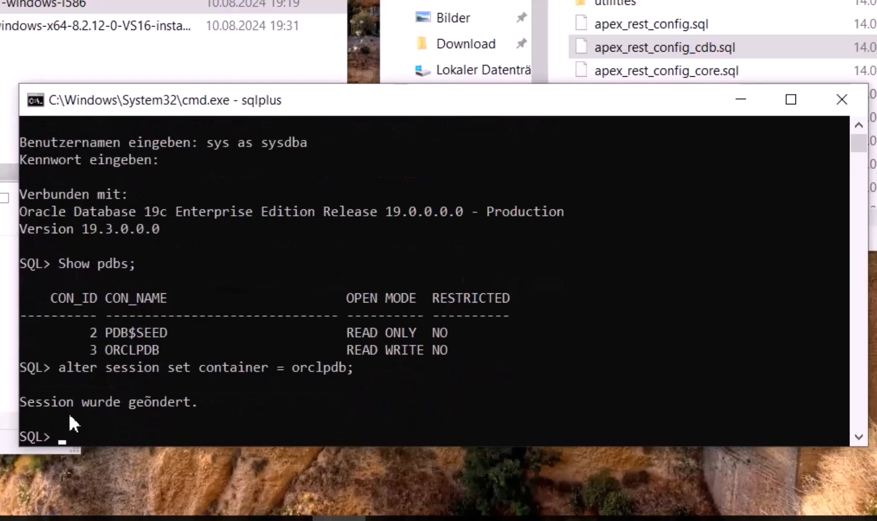
pyautogui.write('Show pdbs;')
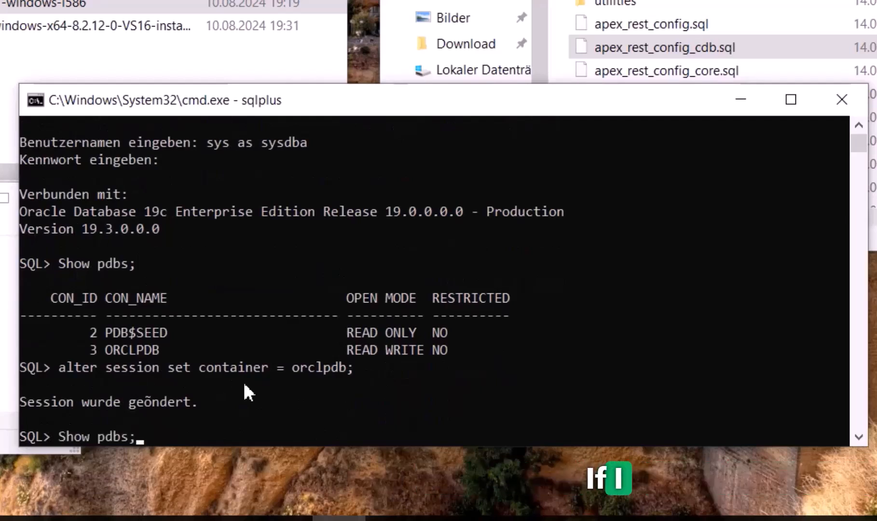
pyautogui.press('Return')
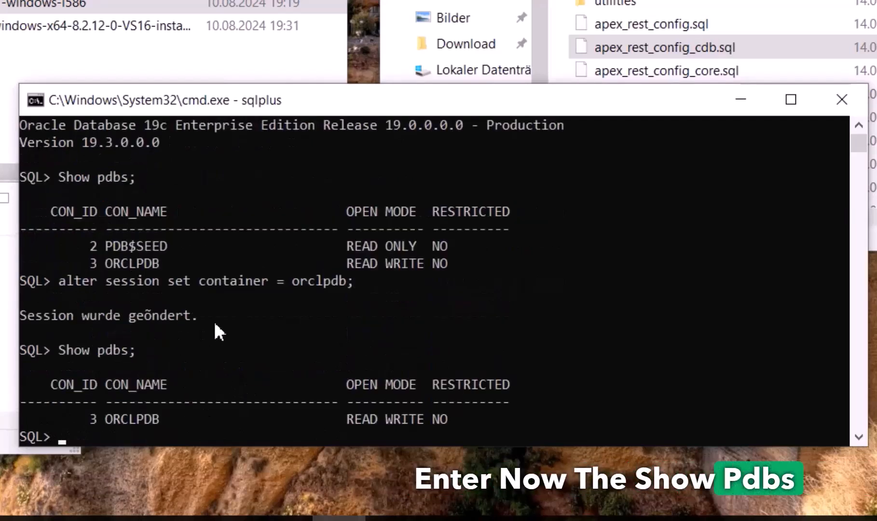
pyautogui.moveTo(105, 419); pyautogui.dragTo(159, 419)
pyautogui.hotkey('ctrl', 'c')
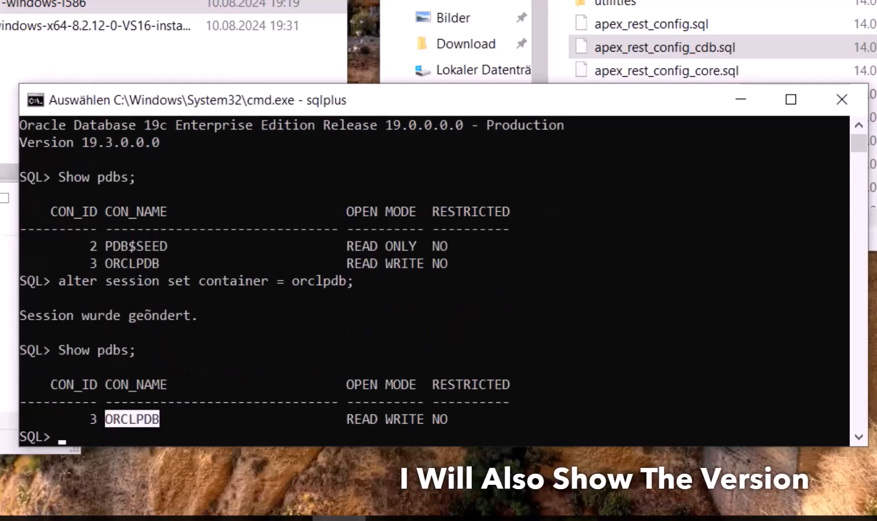
# Run the v$version, v$instance status and dba_tablespaces status queries
pyautogui.rightClick(120, 295)
pyautogui.rightClick(143, 340)
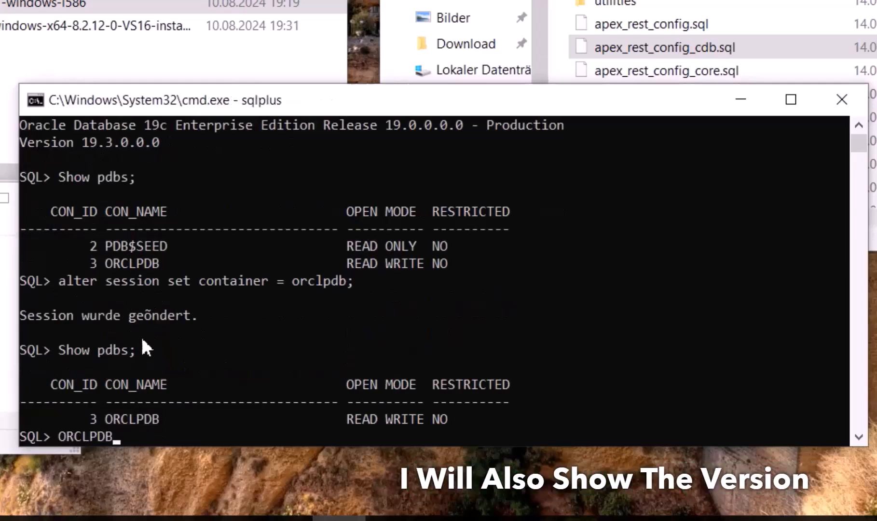
pyautogui.press('BackSpace')
pyautogui.press('BackSpace')
pyautogui.press('BackSpace')
pyautogui.press('BackSpace')
pyautogui.press('BackSpace')
pyautogui.press('BackSpace')
pyautogui.press('BackSpace')
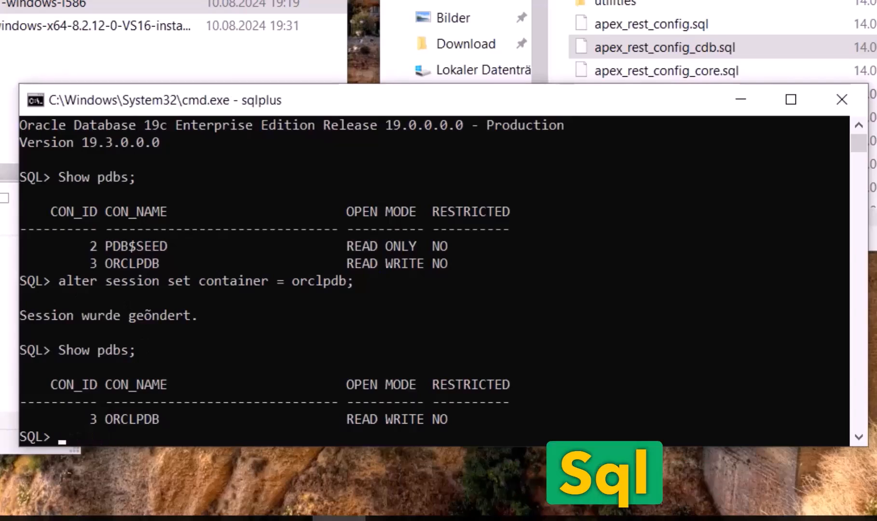
pyautogui.rightClick(190, 377)
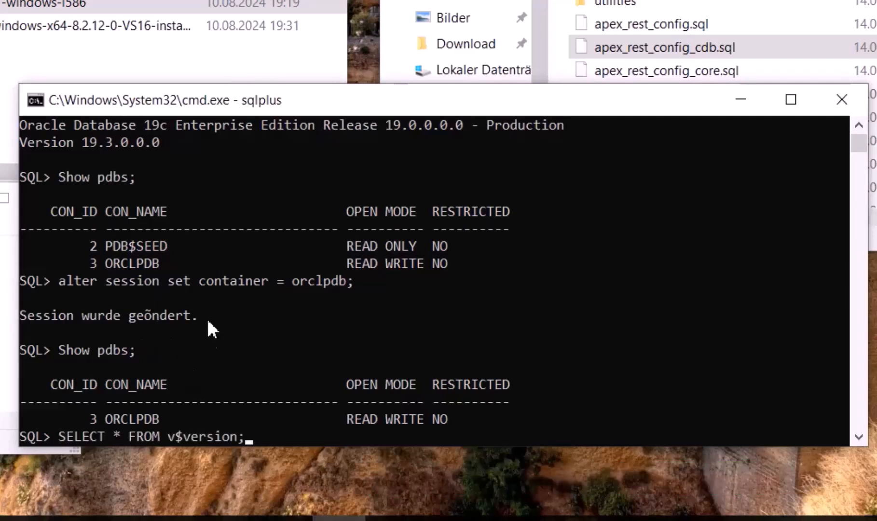
pyautogui.press('Return')
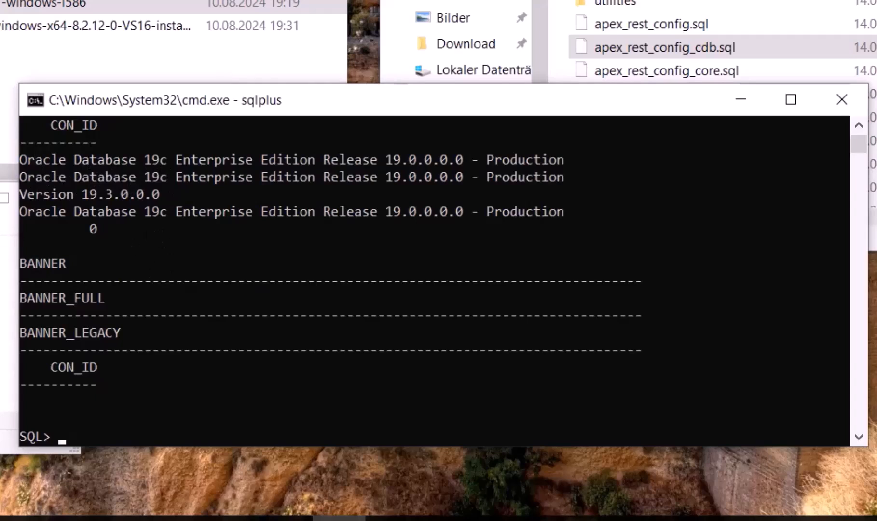
pyautogui.rightClick(176, 285)
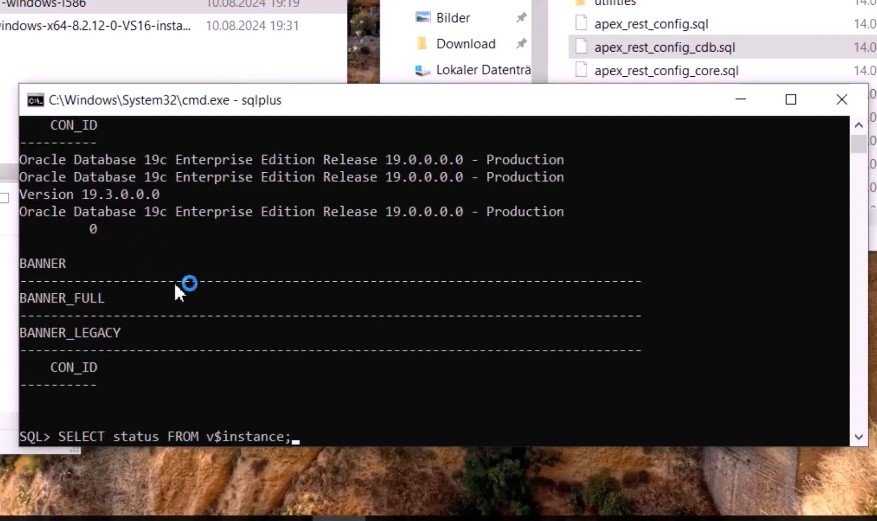
pyautogui.press('Return')
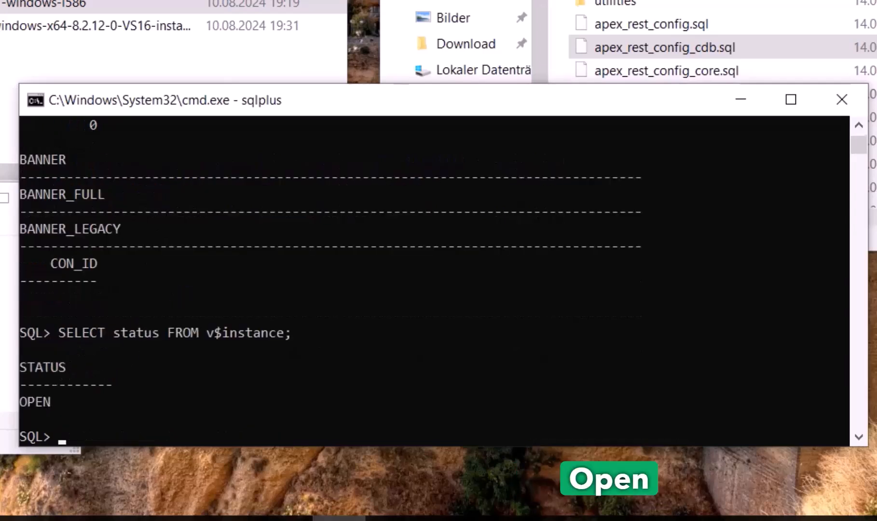
pyautogui.rightClick(203, 324)
pyautogui.press('Return')
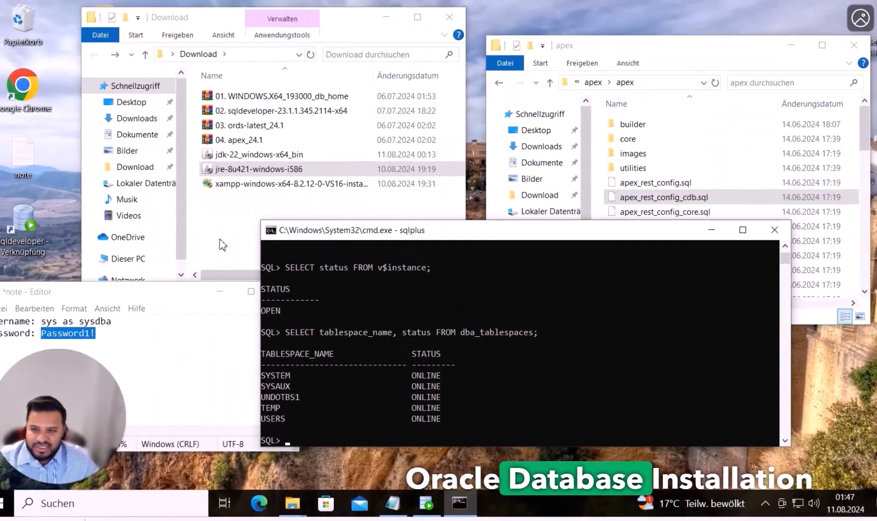
# Open a new File Explorer window from the taskbar jump list
pyautogui.click(220, 239)
pyautogui.moveTo(291, 506)
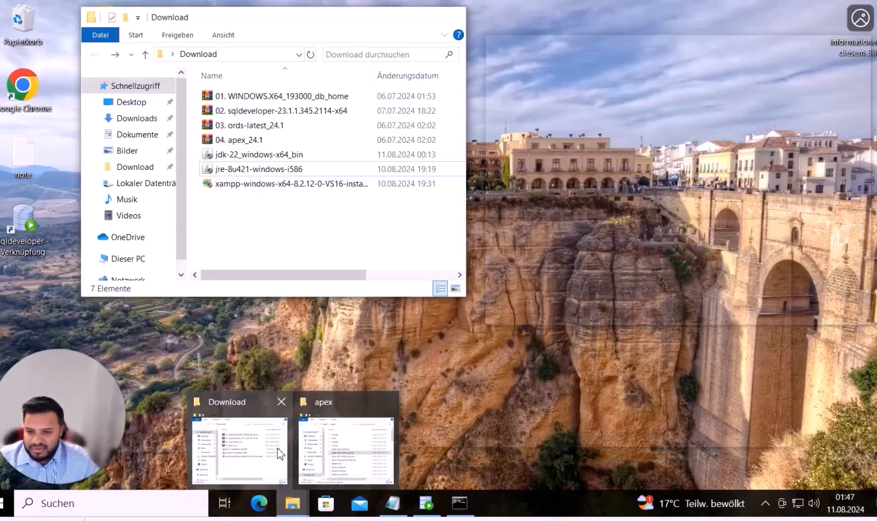
pyautogui.rightClick(294, 509)
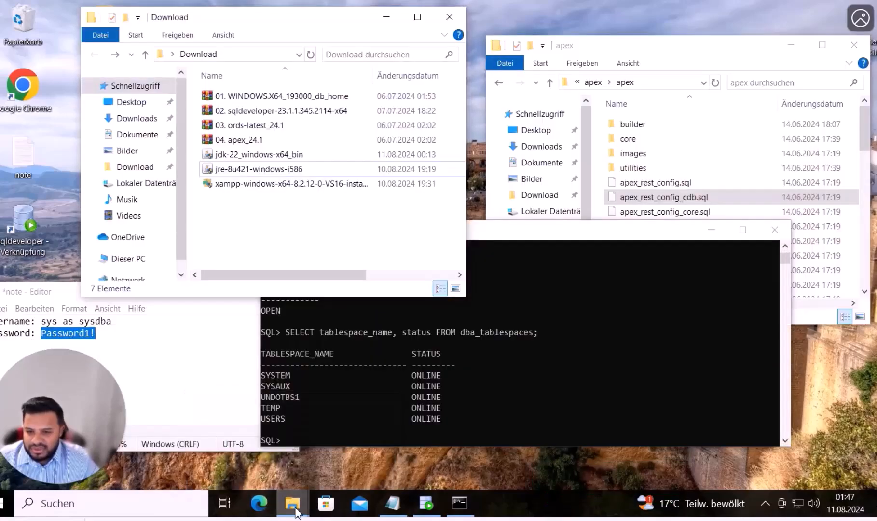
pyautogui.click(269, 434)
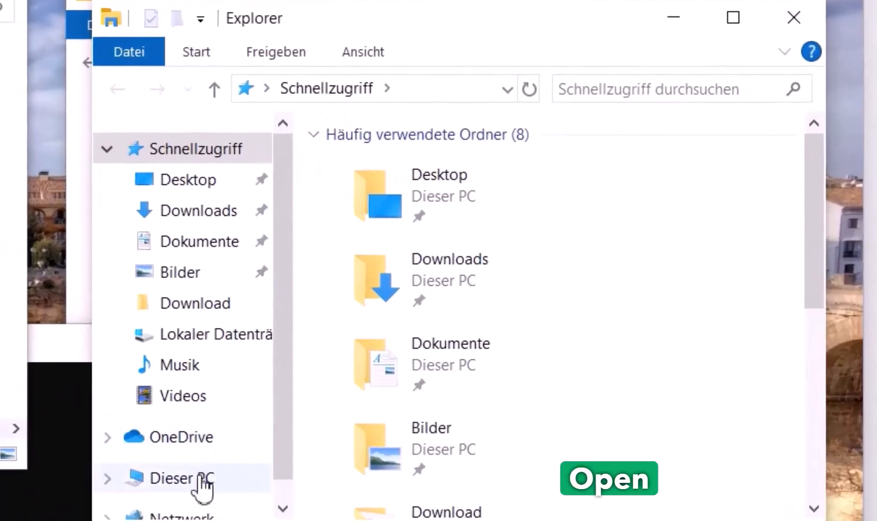
# Browse from This PC to C:\db_base\oradata\ORCL
pyautogui.click(183, 478)
pyautogui.scroll(-5, 469, 281)
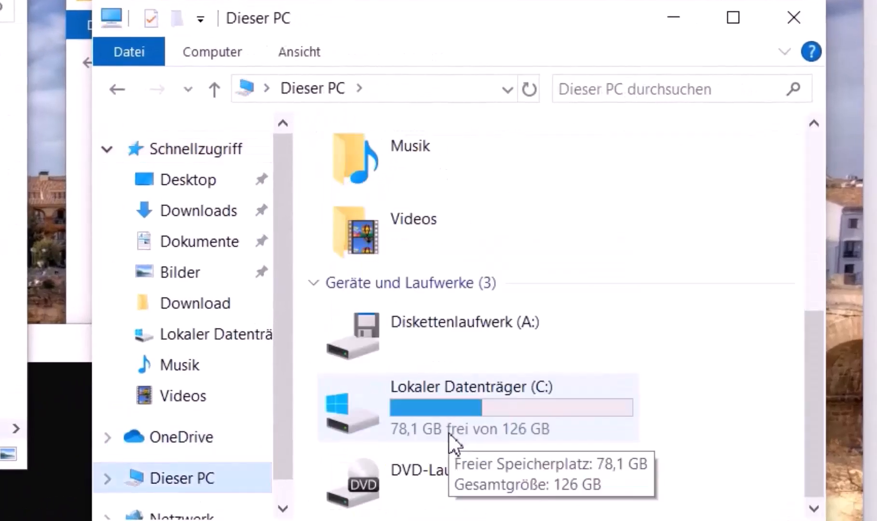
pyautogui.doubleClick(490, 414)
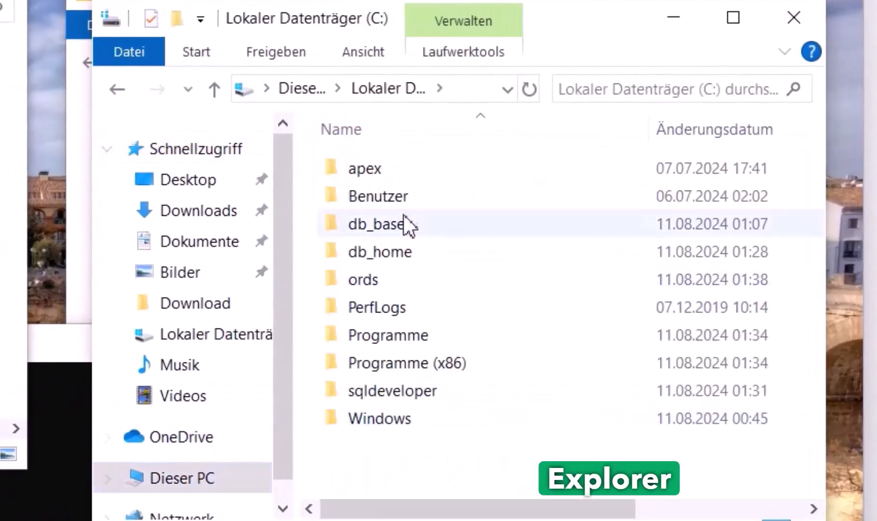
pyautogui.click(398, 253)
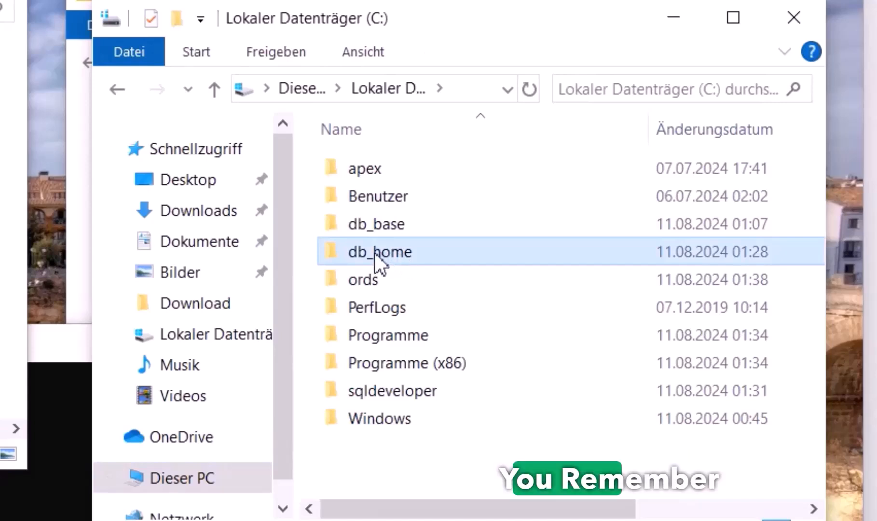
pyautogui.doubleClick(396, 229)
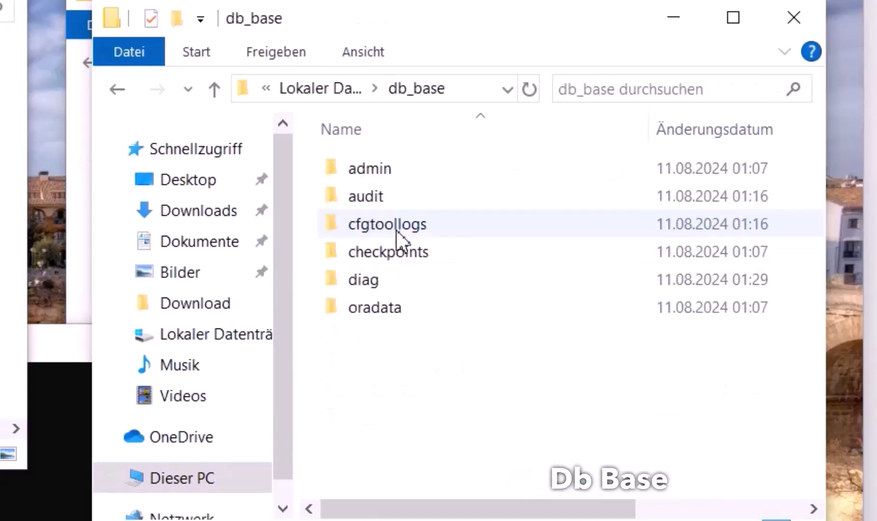
pyautogui.doubleClick(382, 314)
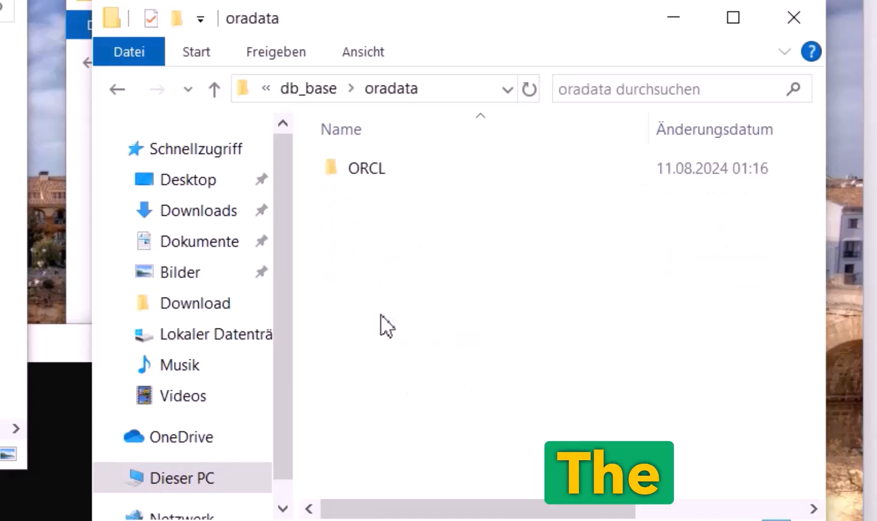
pyautogui.doubleClick(366, 179)
# Pick out the TEMP01.DBF, UNDOTBS01.DBF and USERS01.DBF datafiles in the ORCL folder
pyautogui.hscroll(1, 389, 378)
pyautogui.hscroll(-1, 388, 377)
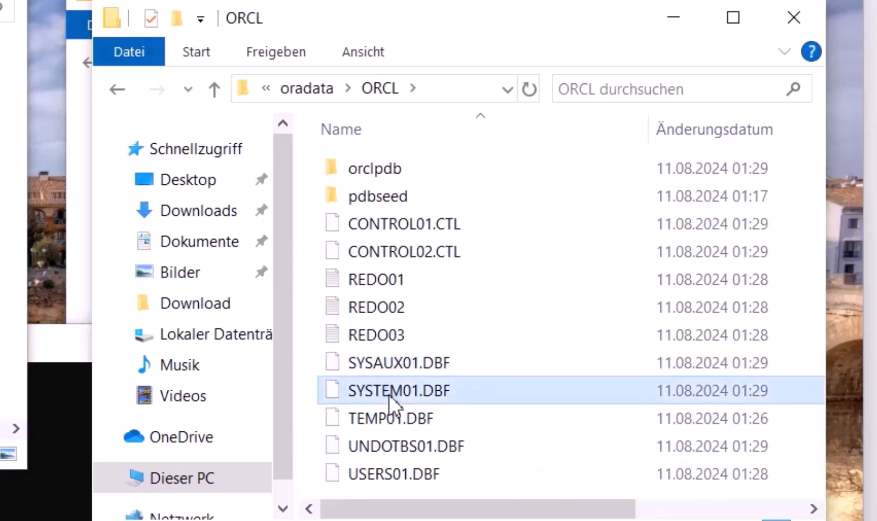
pyautogui.click(393, 418)
pyautogui.click(401, 442)
pyautogui.click(402, 474)
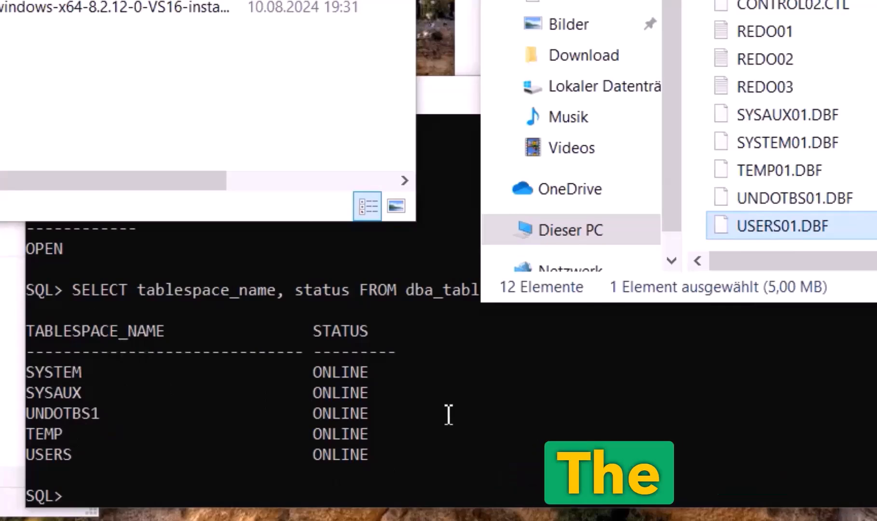
# Run the SYSAUX free-space query (19,1875 MB) and the TEMP tempfile query (TEMP01.DBF, 36 MB)
pyautogui.write("SELECT tablespace_name, SUM(bytes)/1024/1024 AS Free_Space_MB FROM dba_free_space WHERE tablespace_name = 'SYSAUX' GROUP BY tablespace_name;")
pyautogui.press('Return')
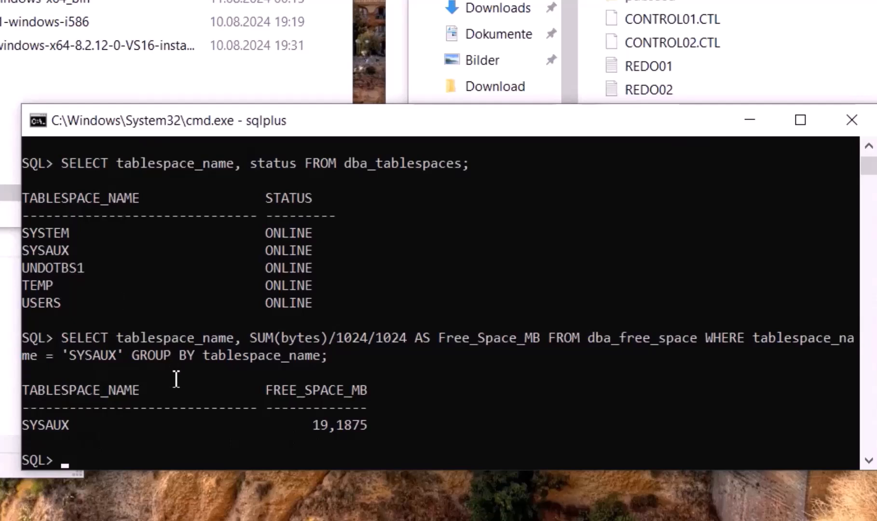
pyautogui.write("SELECT tablespace_name, file_name, bytes/1024/1024 AS MB FROM dba_temp_files WHERE tablespace_name = 'TEMP';")
pyautogui.press('Return')
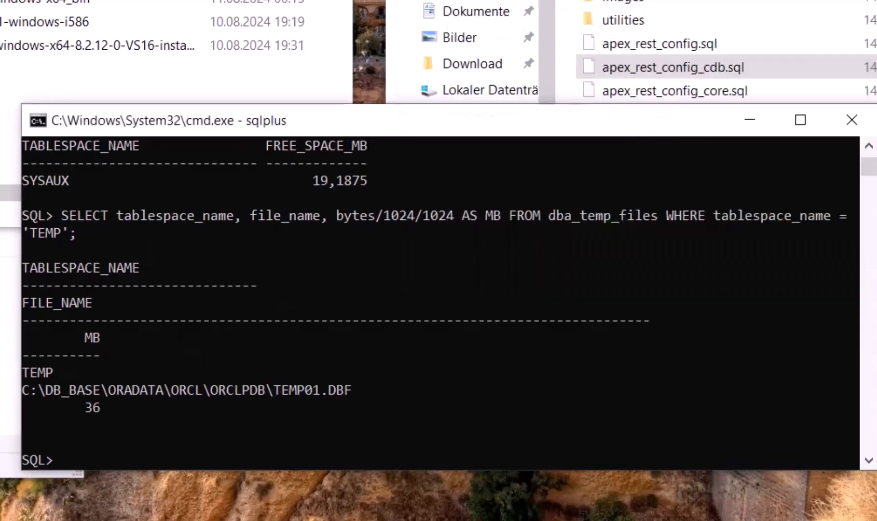
# Copy the apexins.sql script name from the apex folder
pyautogui.click(642, 70)
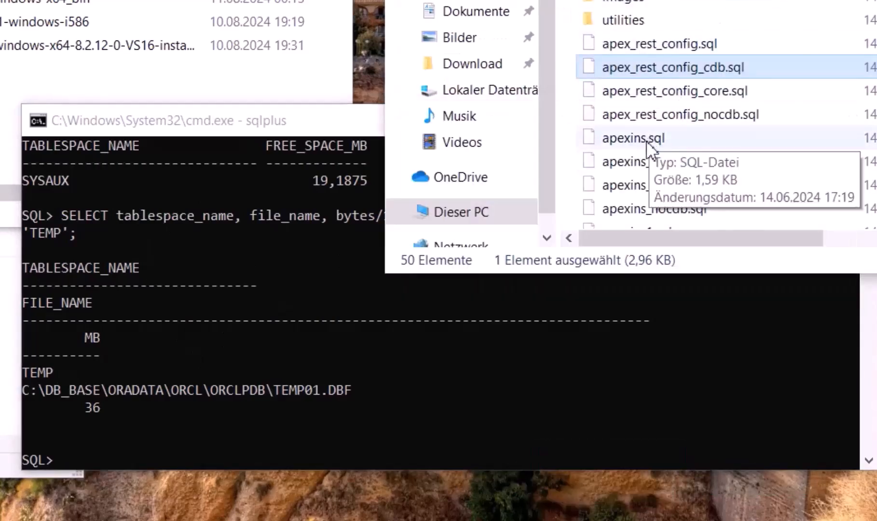
pyautogui.click(269, 120)
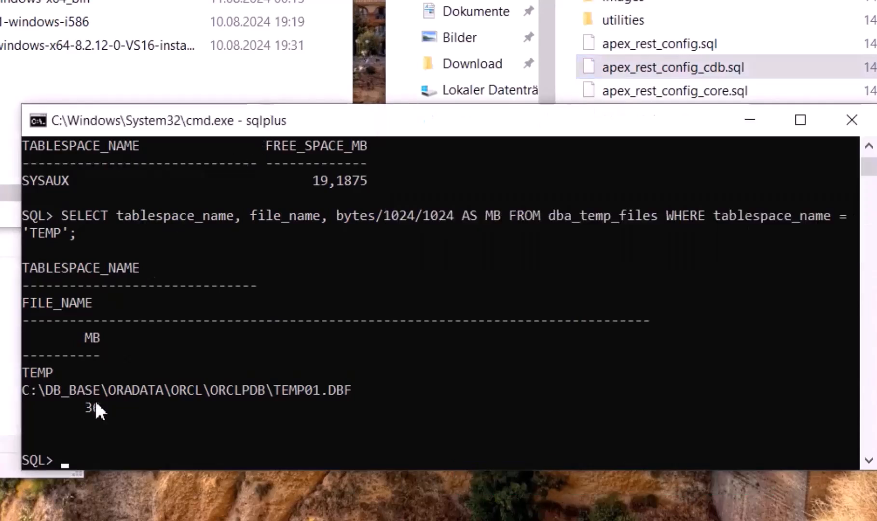
pyautogui.write('@')
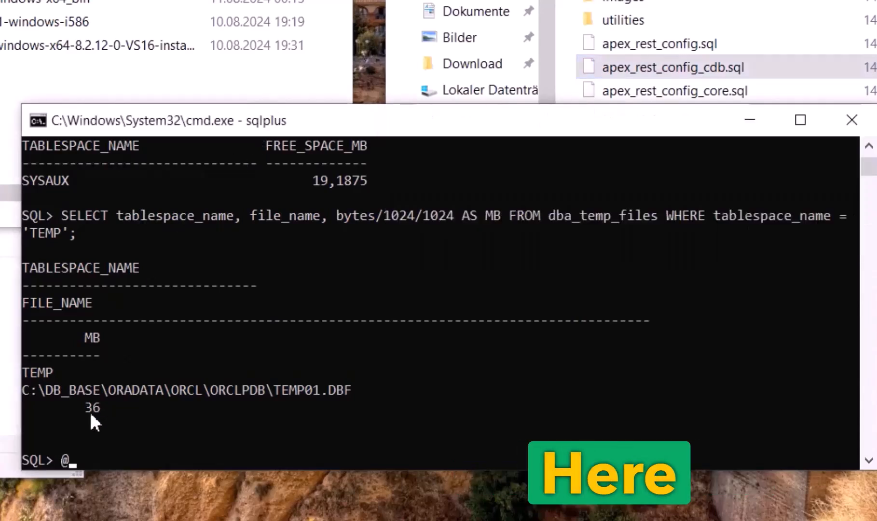
pyautogui.click(706, 73)
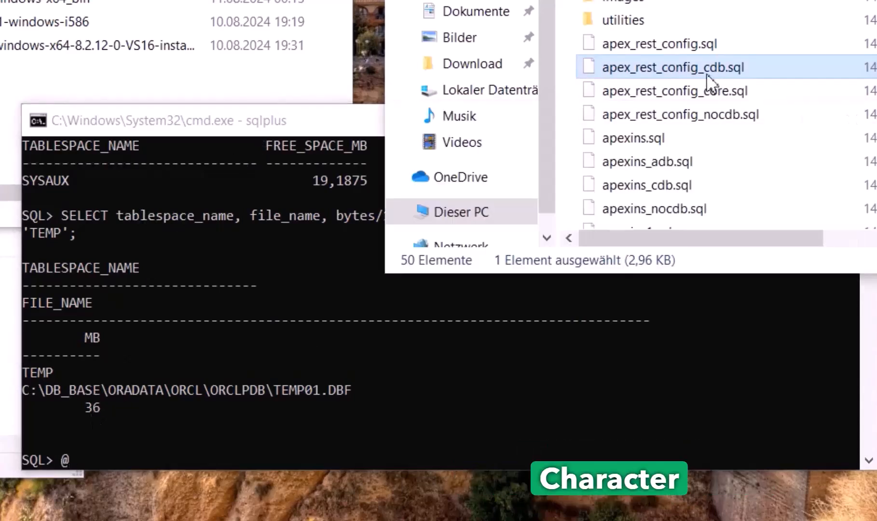
pyautogui.click(682, 69)
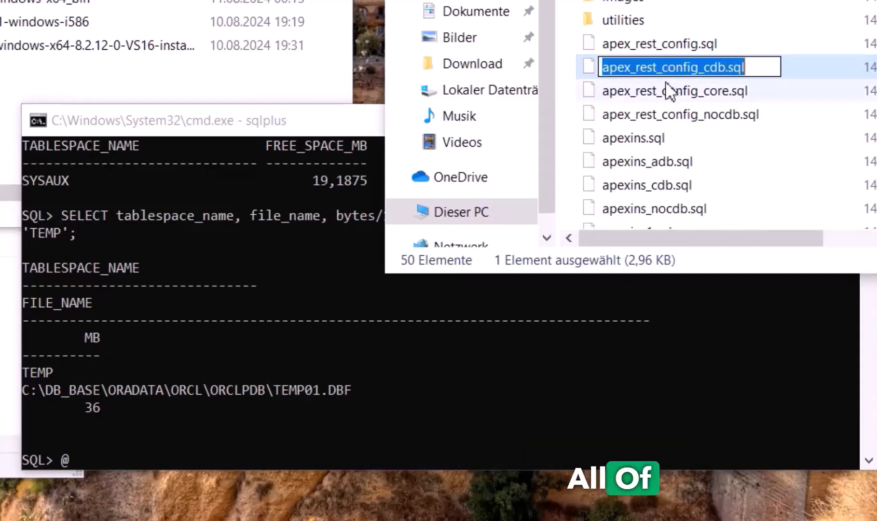
pyautogui.click(652, 119)
pyautogui.click(648, 141)
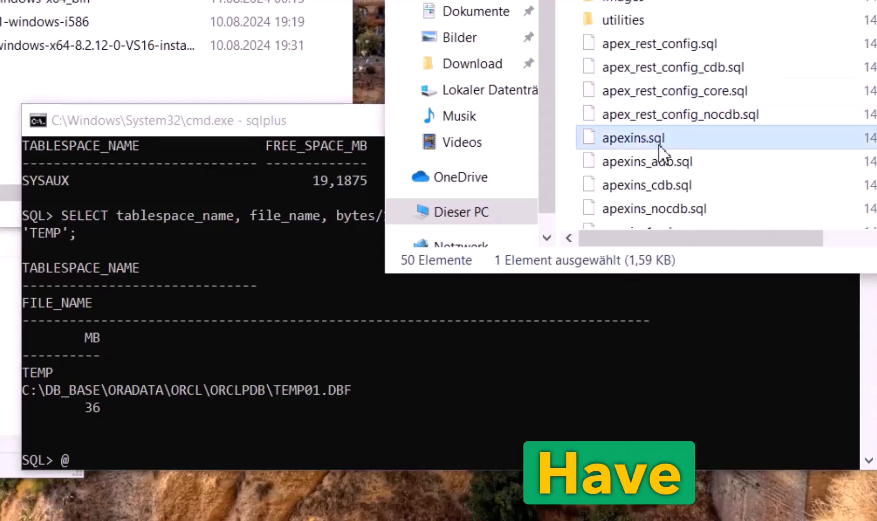
pyautogui.click(661, 146)
pyautogui.hotkey('ctrl', 'c')
pyautogui.click(117, 437)
pyautogui.write('@')
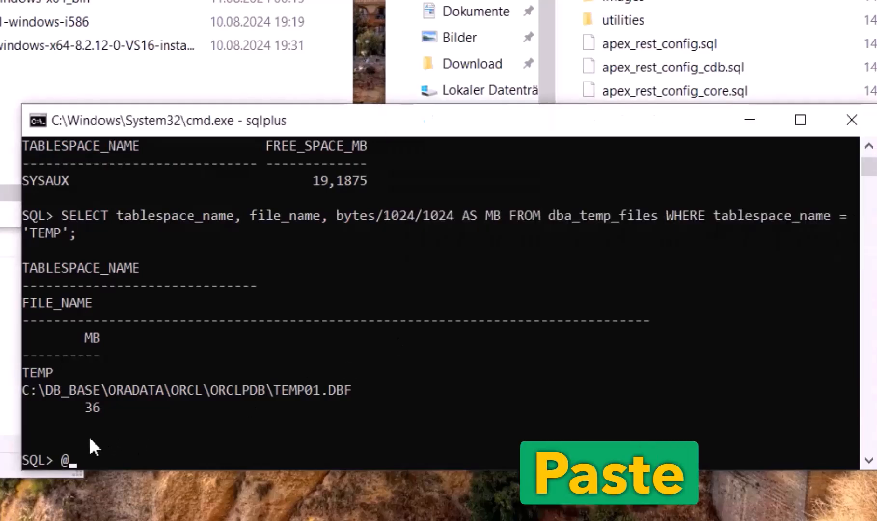
pyautogui.hotkey('ctrl', 'v')
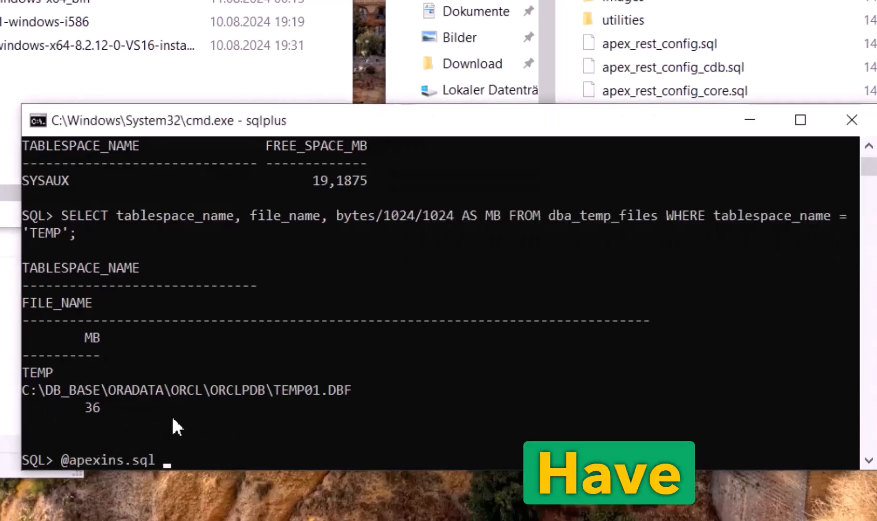
pyautogui.press('BackSpace')
pyautogui.press('BackSpace')
pyautogui.press('BackSpace')
pyautogui.press('BackSpace')
pyautogui.press('BackSpace')
pyautogui.press('BackSpace')
pyautogui.press('BackSpace')
pyautogui.press('BackSpace')
pyautogui.press('BackSpace')
pyautogui.press('BackSpace')
pyautogui.press('BackSpace')
pyautogui.press('BackSpace')
pyautogui.press('BackSpace')
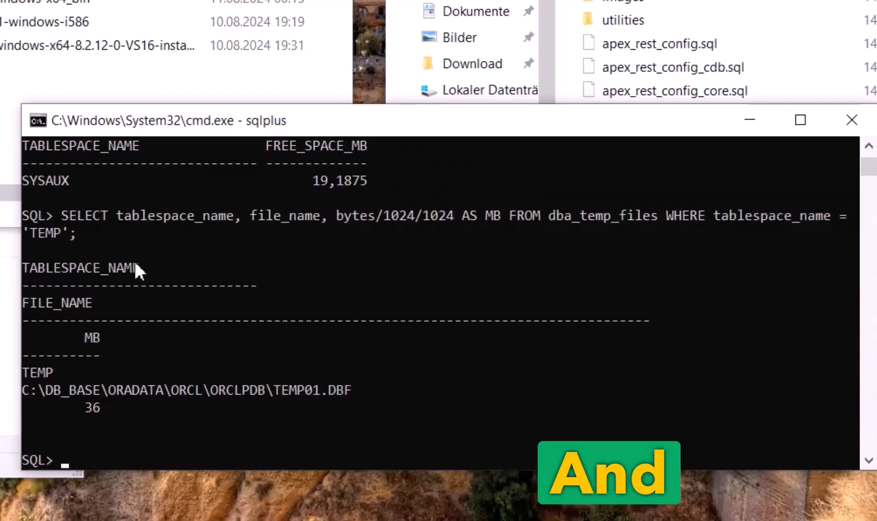
pyautogui.hotkey('ctrl', 'v')
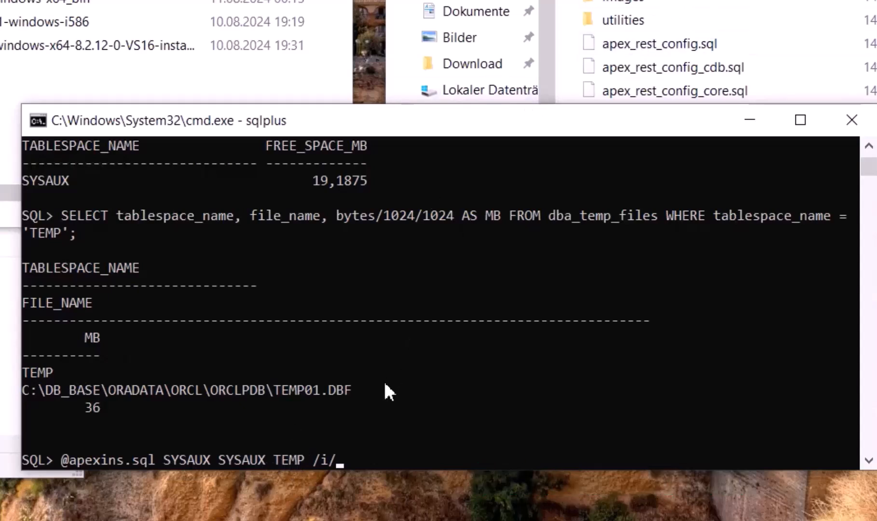
pyautogui.press('Return')
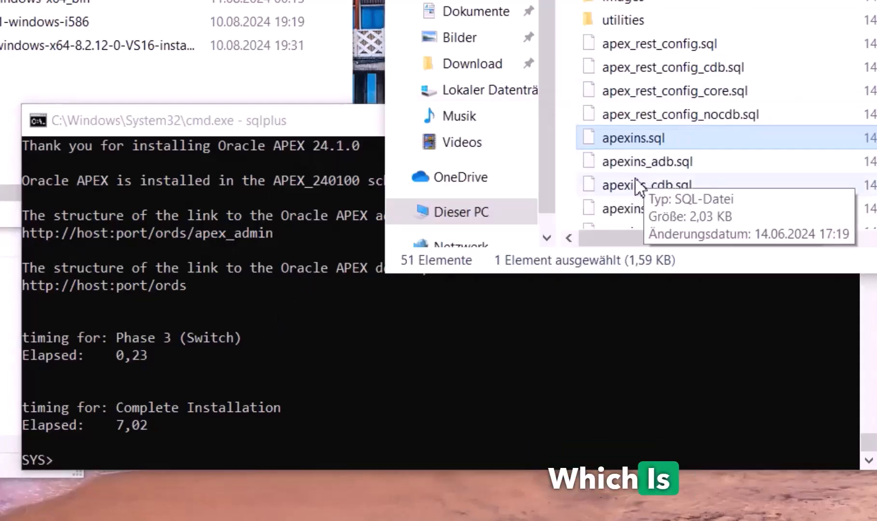
pyautogui.scroll(-1, 639, 186)
pyautogui.scroll(-2, 671, 173)
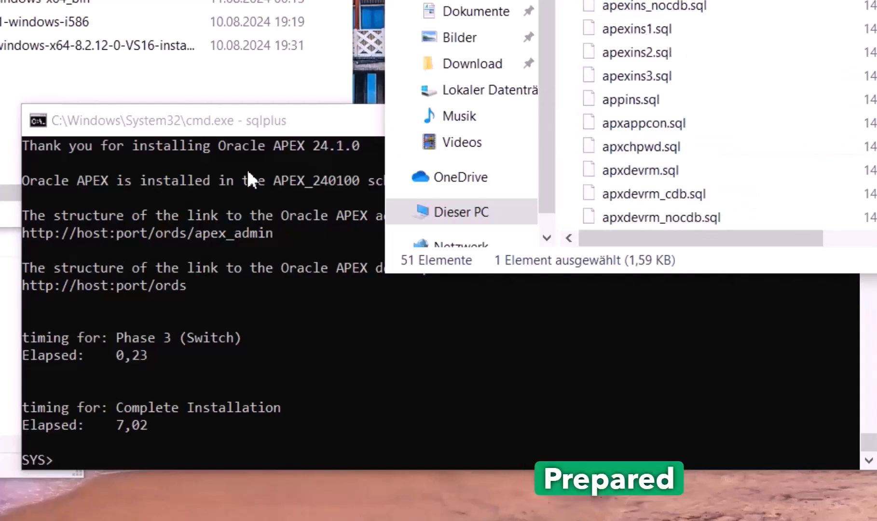
pyautogui.click(262, 126)
pyautogui.write('@apxchpwd.sql')
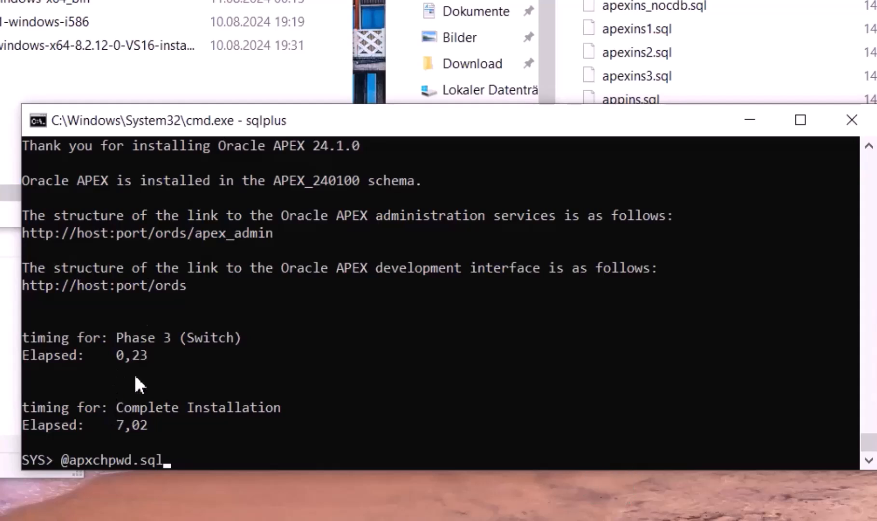
pyautogui.press('Return')
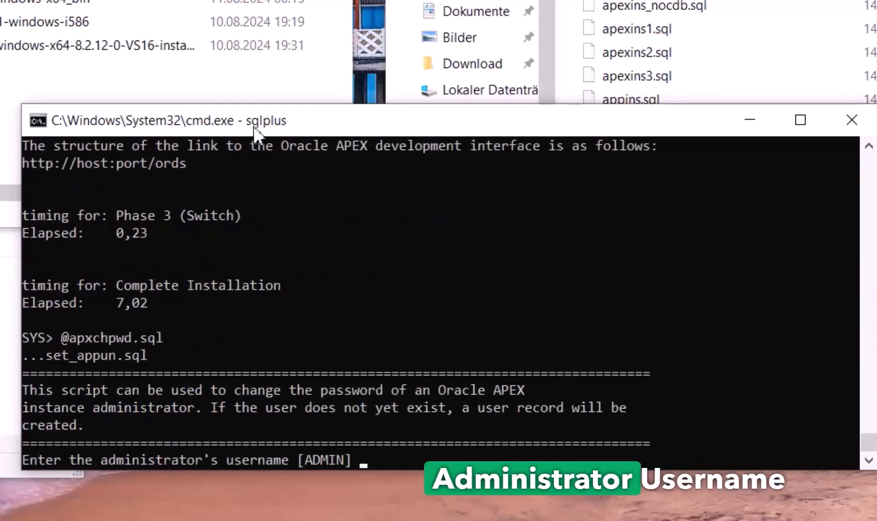
pyautogui.press('Return')
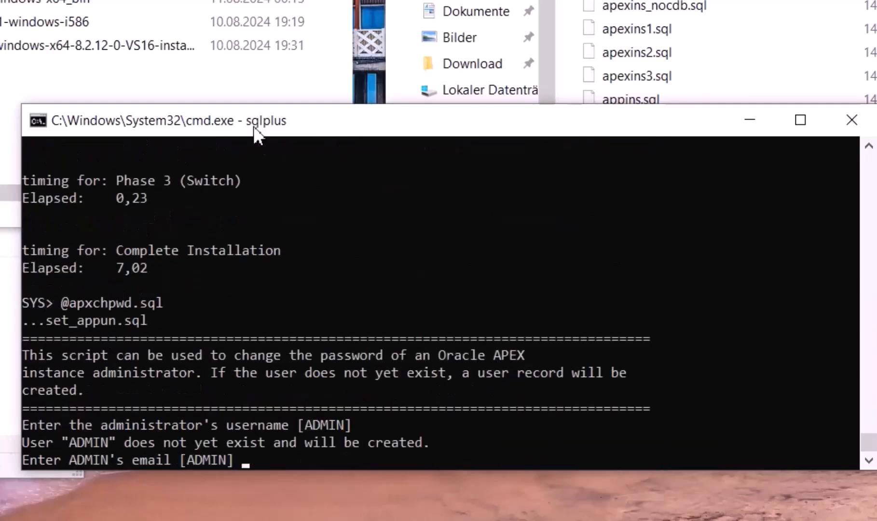
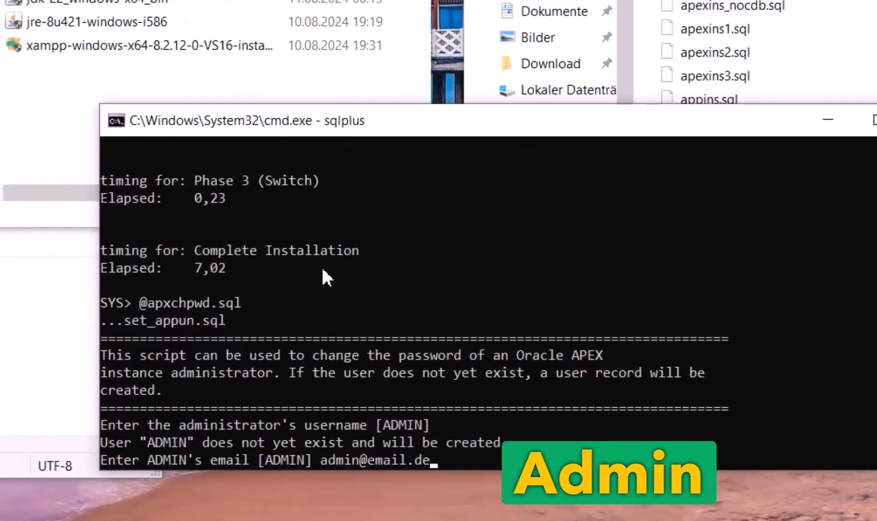
pyautogui.press('Return')
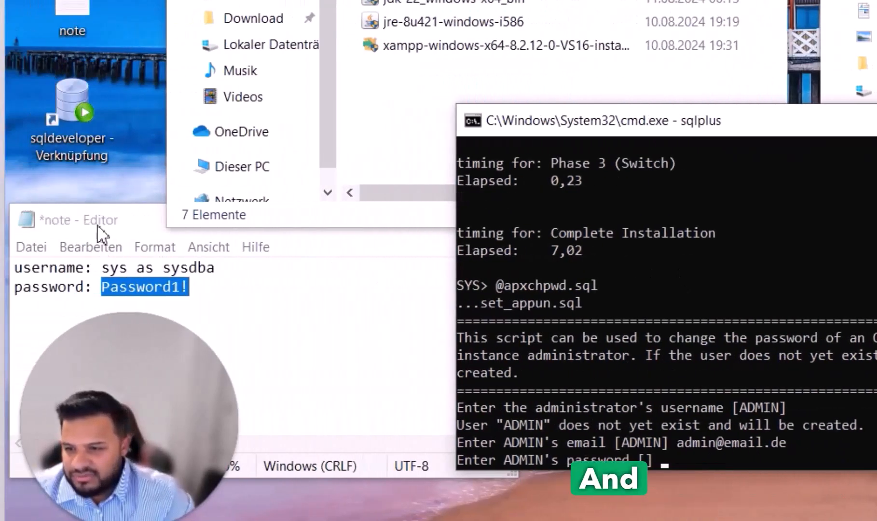
pyautogui.click(50, 223)
pyautogui.click(193, 290)
pyautogui.moveTo(103, 289); pyautogui.dragTo(200, 289)
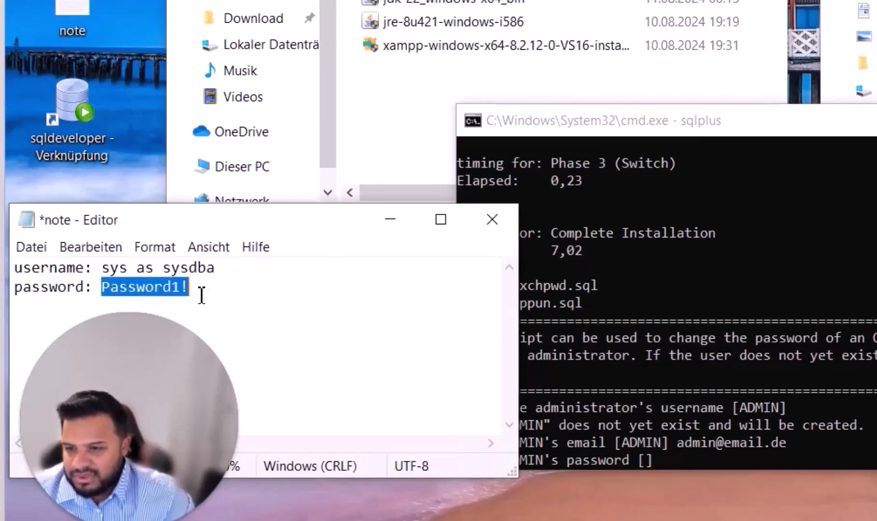
pyautogui.click(558, 151)
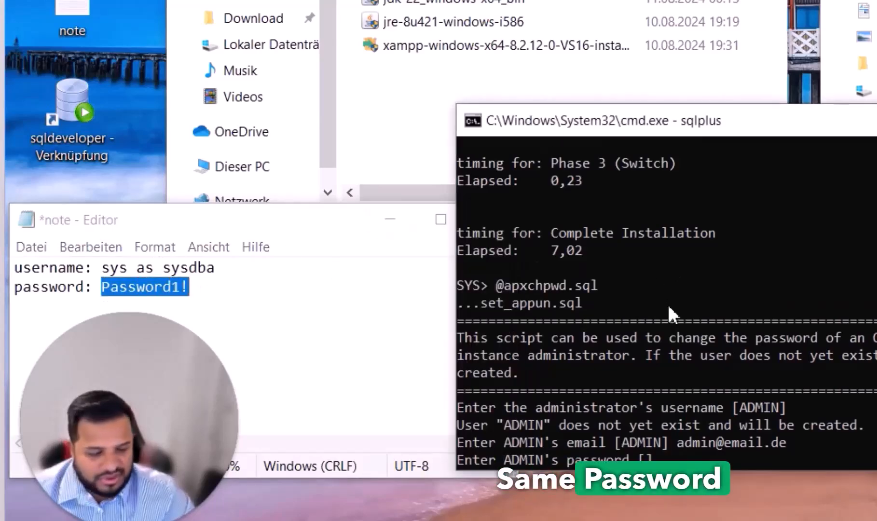
pyautogui.press('Return')
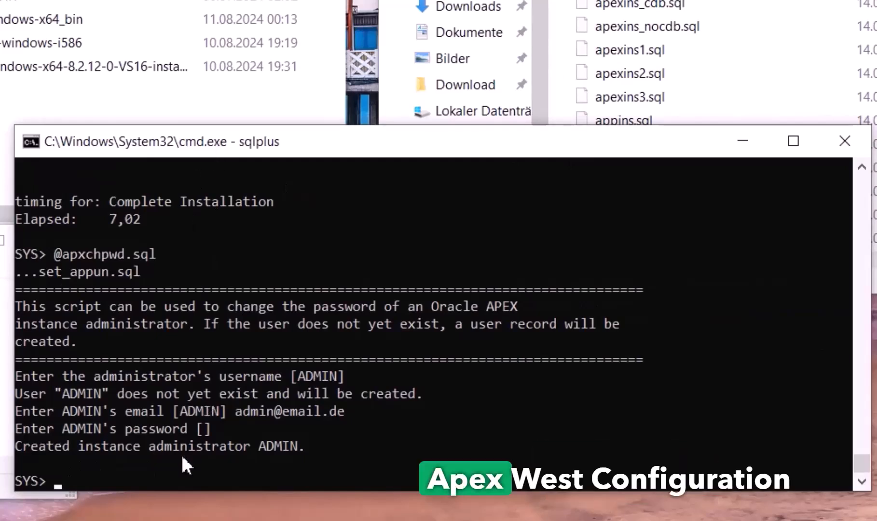
pyautogui.write('@apex_rest_config.sql')
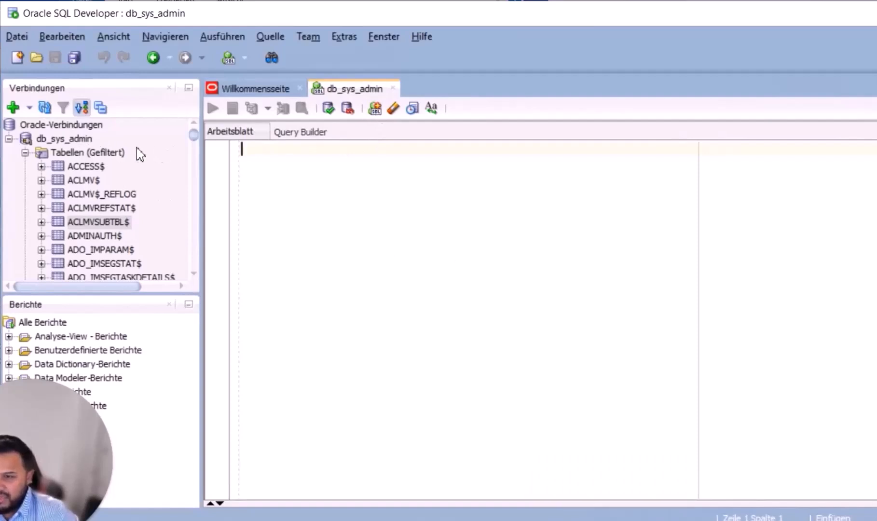
# Check the db_sys_admin connection properties to confirm it connects as sys
pyautogui.rightClick(99, 153)
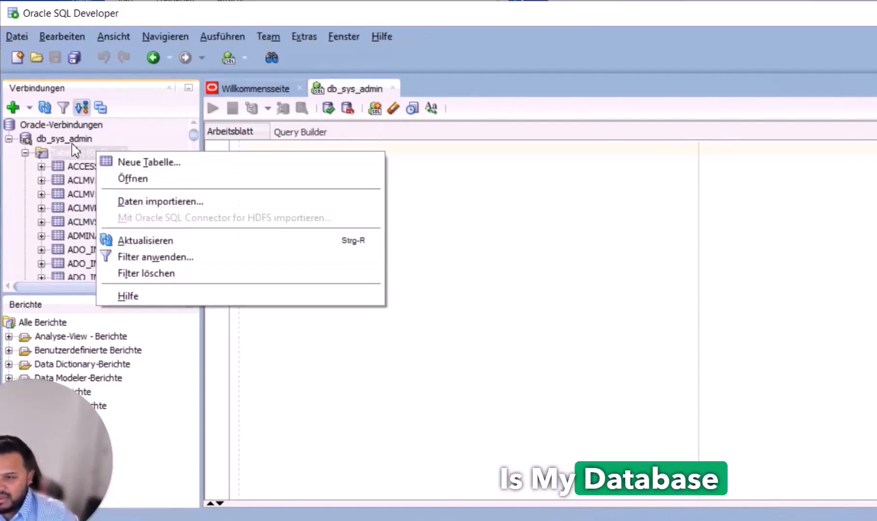
pyautogui.rightClick(89, 139)
pyautogui.click(149, 511)
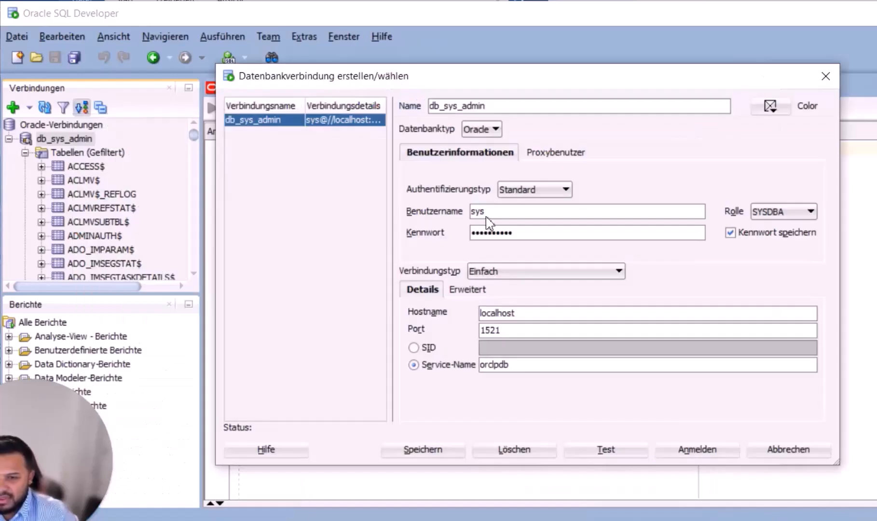
pyautogui.doubleClick(493, 213)
pyautogui.click(825, 76)
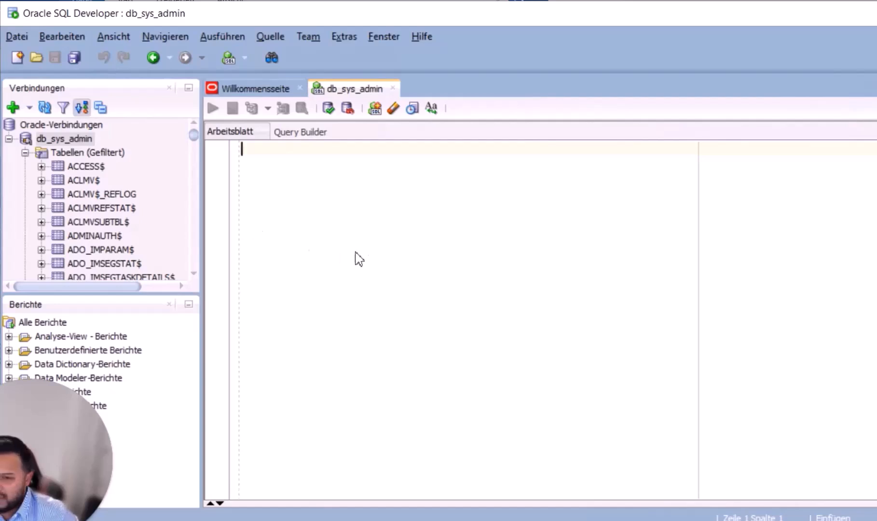
# Run Show pdbs, then alter session set container = orclpdb in the worksheet
pyautogui.hotkey('ctrl', 'v')
pyautogui.press('F5')
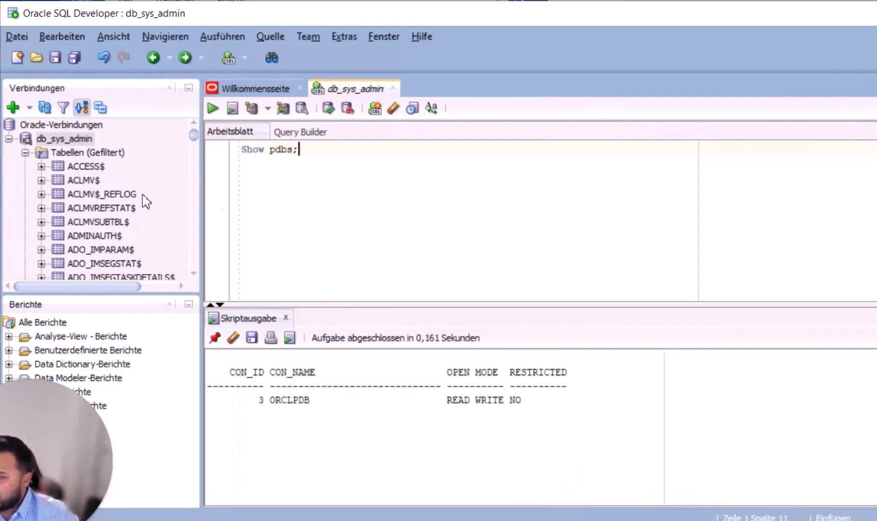
pyautogui.click(456, 205)
pyautogui.hotkey('ctrl', 'v')
pyautogui.press('F5')
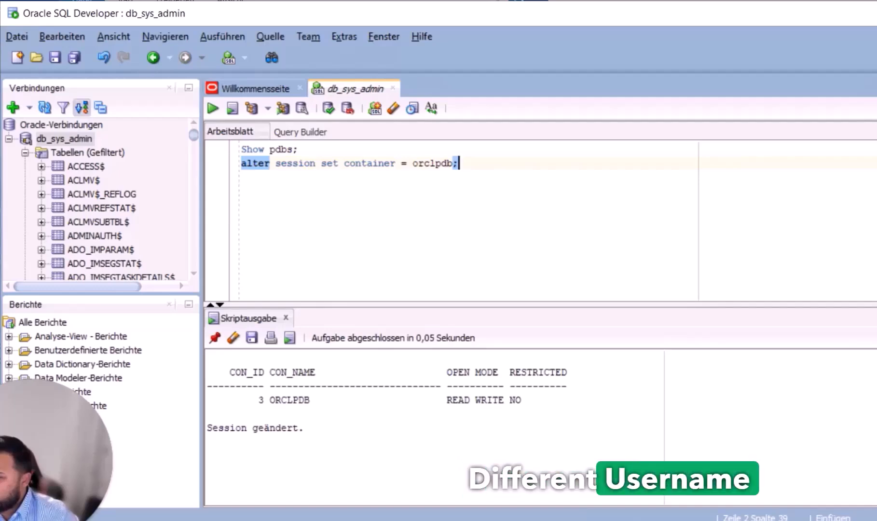
# Query dba_users for APEX% usernames and review the three accounts' statuses
pyautogui.press('Return')
pyautogui.press('Return')
pyautogui.hotkey('ctrl', 'v')
pyautogui.hotkey('ctrl', 'Return')
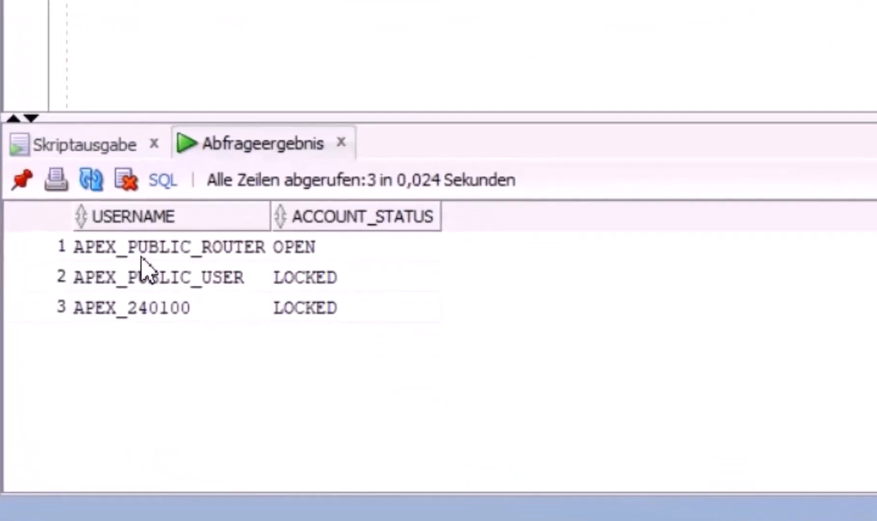
pyautogui.click(277, 378)
pyautogui.click(161, 278)
pyautogui.click(166, 308)
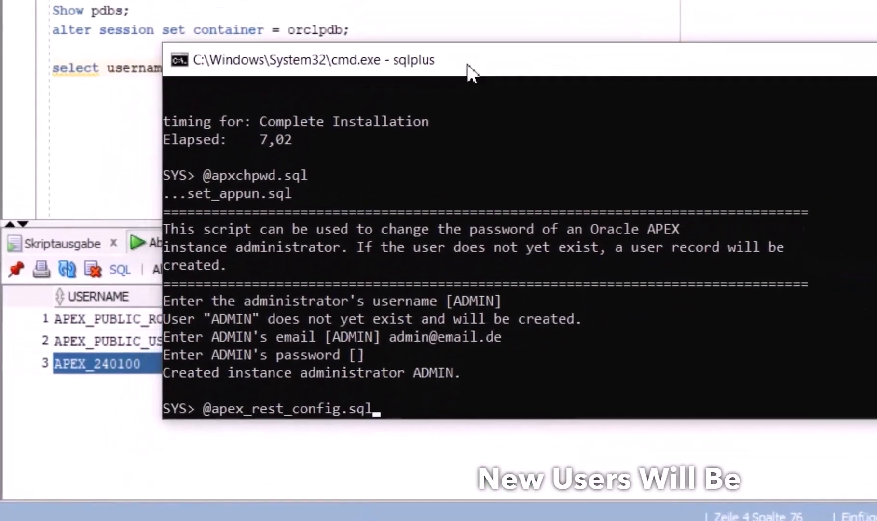
pyautogui.moveTo(467, 67); pyautogui.dragTo(467, 64)
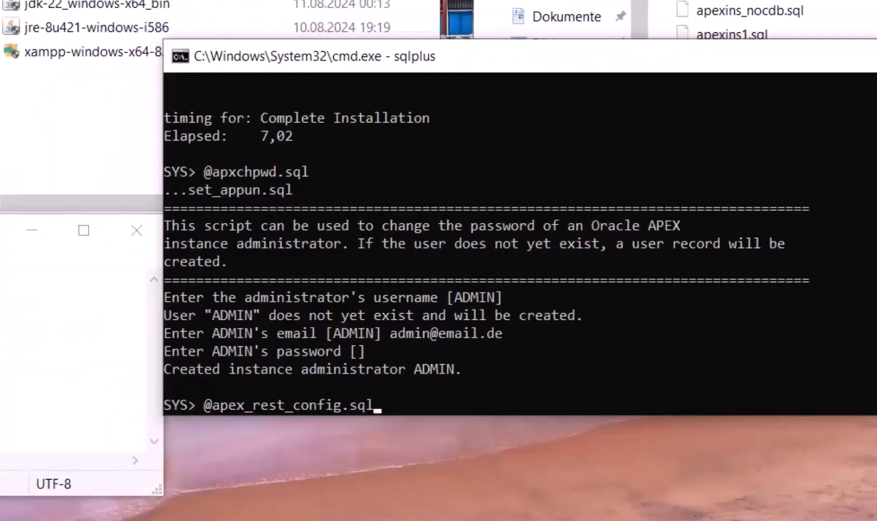
pyautogui.click(488, 63)
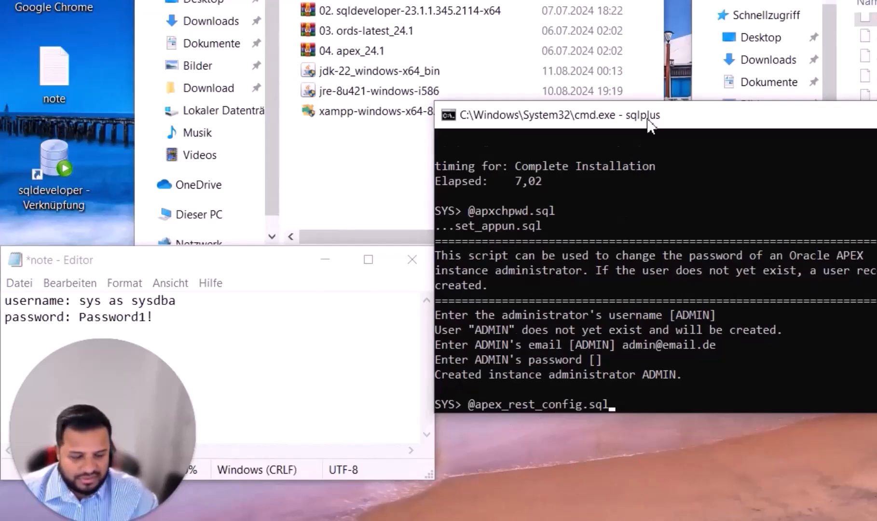
pyautogui.press('Return')
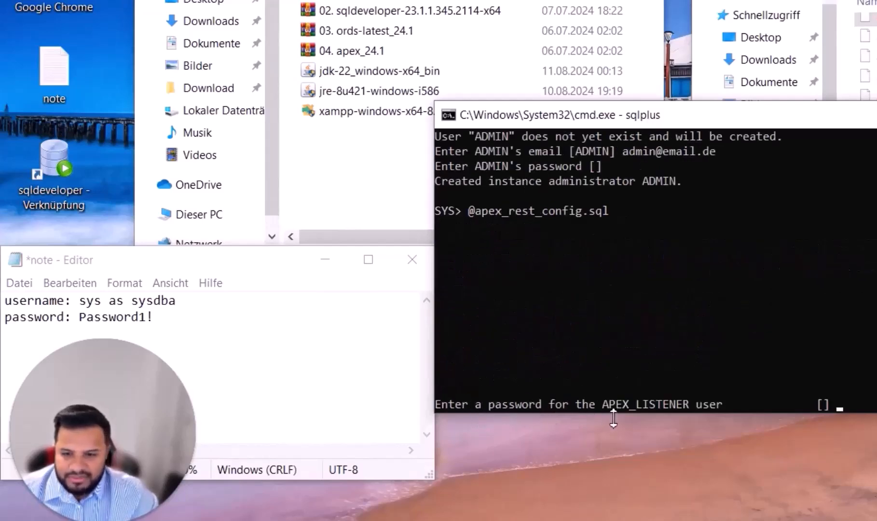
pyautogui.moveTo(79, 318); pyautogui.dragTo(207, 318)
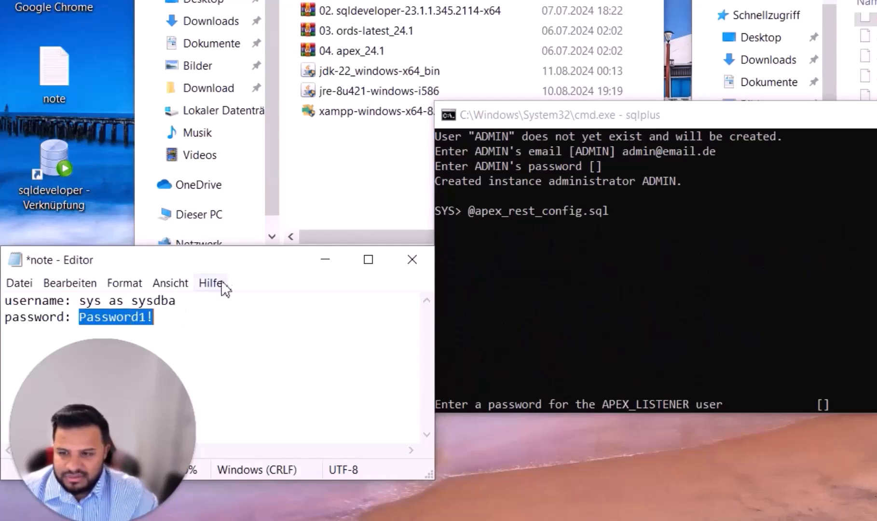
pyautogui.click(632, 131)
pyautogui.press('Return')
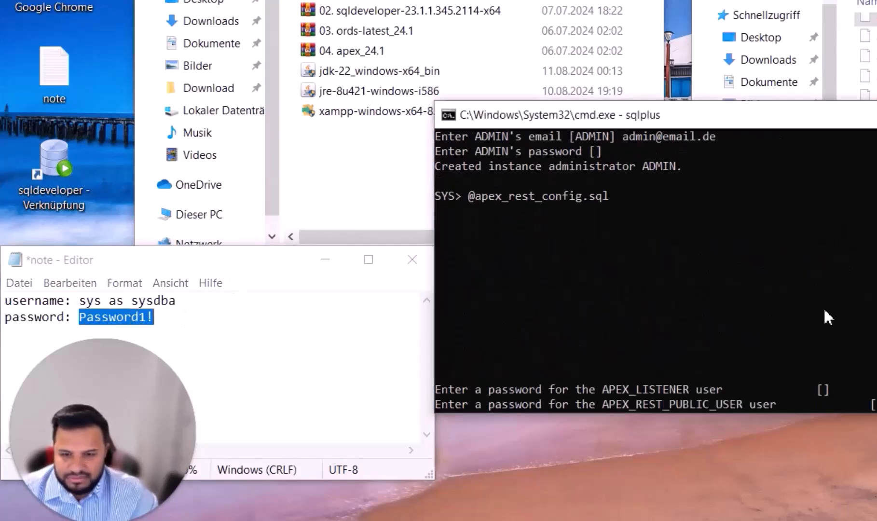
pyautogui.press('Return')
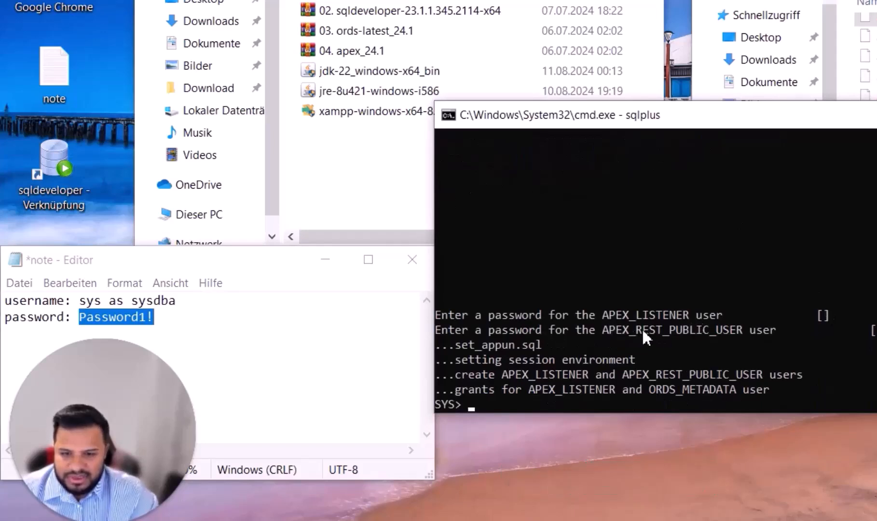
pyautogui.click(164, 346)
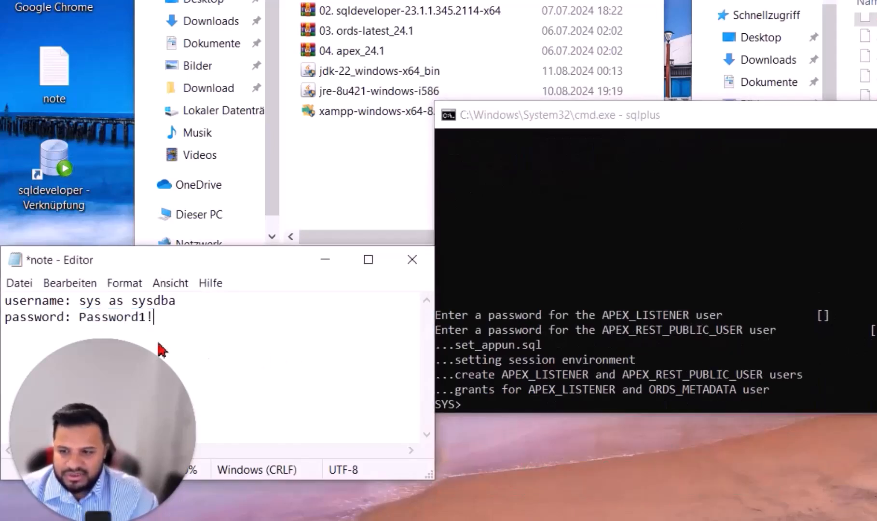
pyautogui.moveTo(78, 319); pyautogui.dragTo(166, 321)
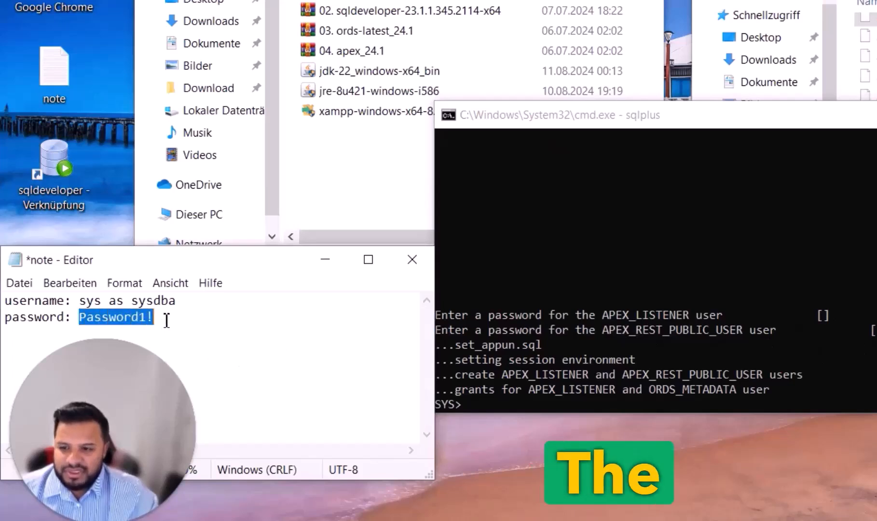
pyautogui.rightClick(823, 178)
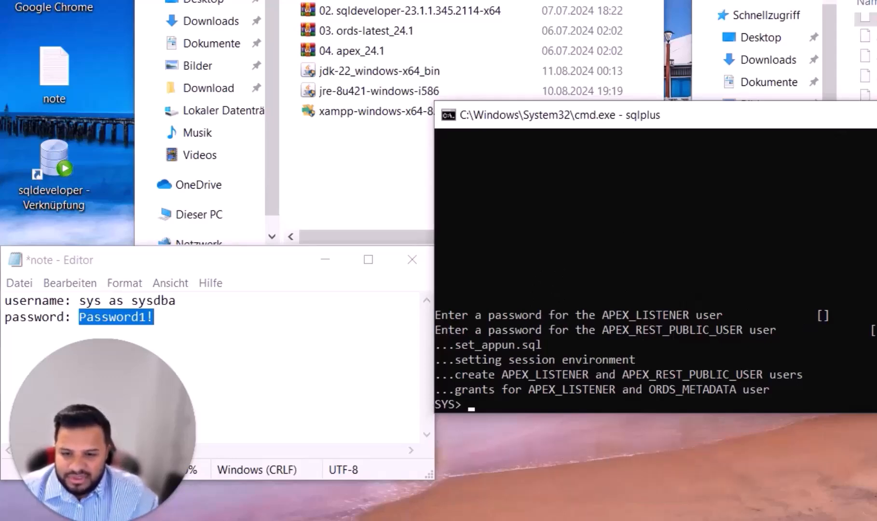
# Rerun the APEX users query, confirm APEX_LISTENER and APEX_REST_PUBLIC_USER are OPEN, then minimize SQL Developer
pyautogui.click(558, 416)
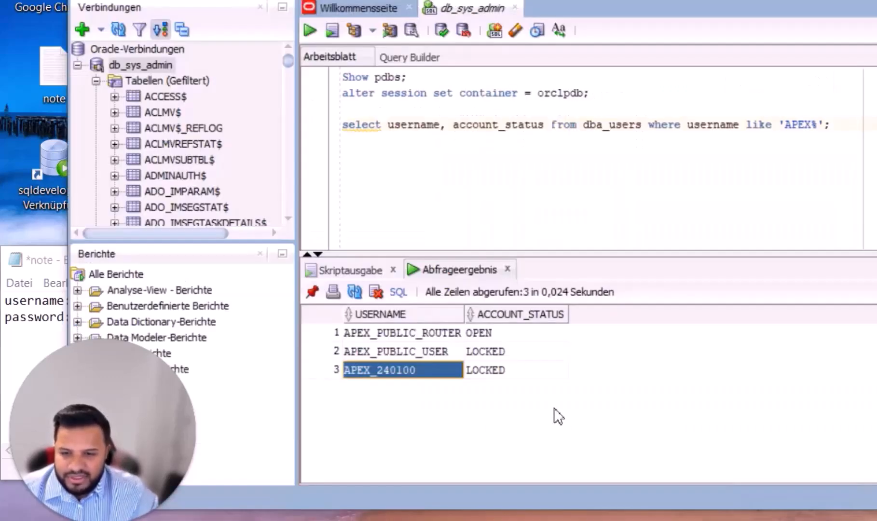
pyautogui.moveTo(849, 126); pyautogui.dragTo(319, 137)
pyautogui.click(846, 126)
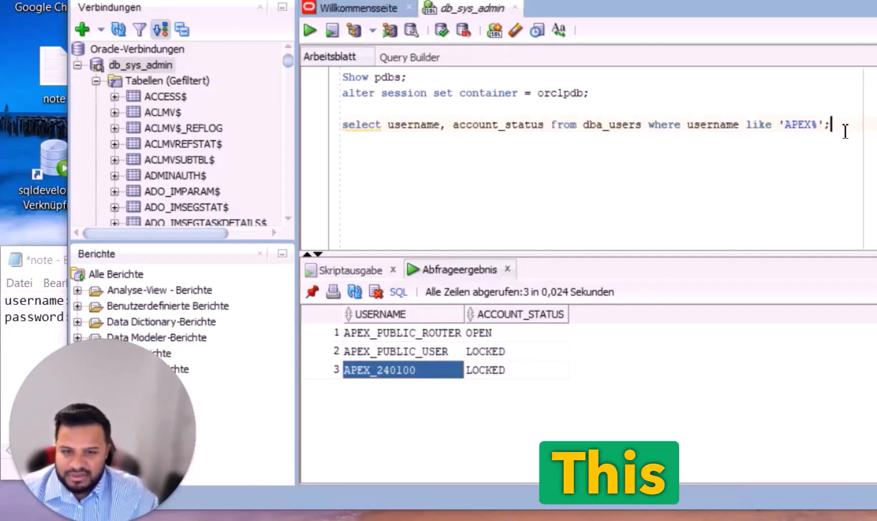
pyautogui.hotkey('ctrl', 'Return')
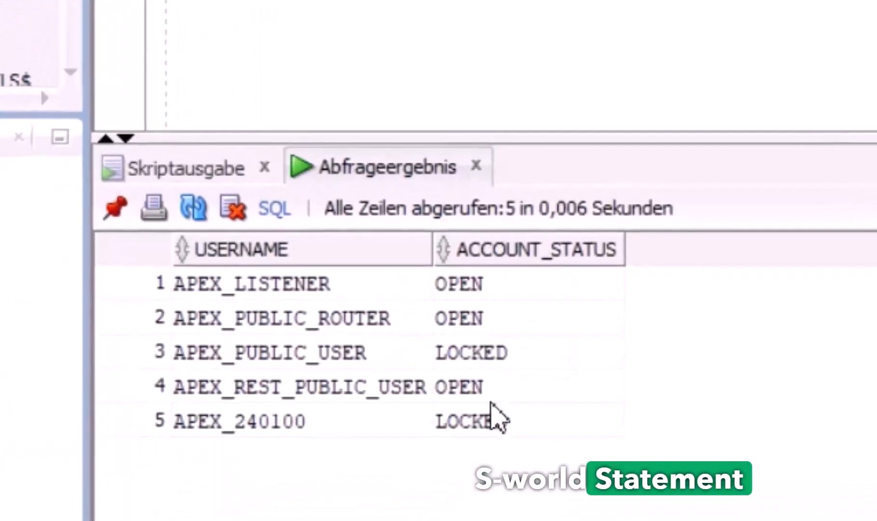
pyautogui.click(272, 290)
pyautogui.click(305, 384)
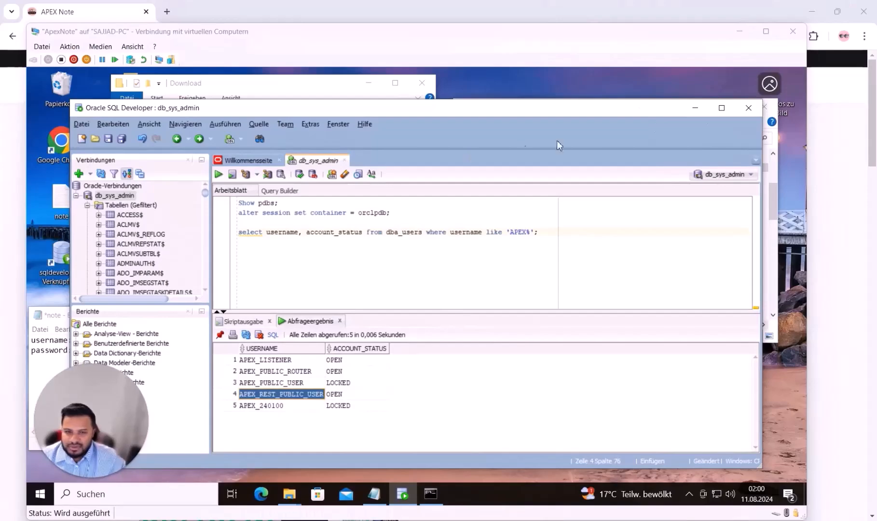
pyautogui.click(695, 108)
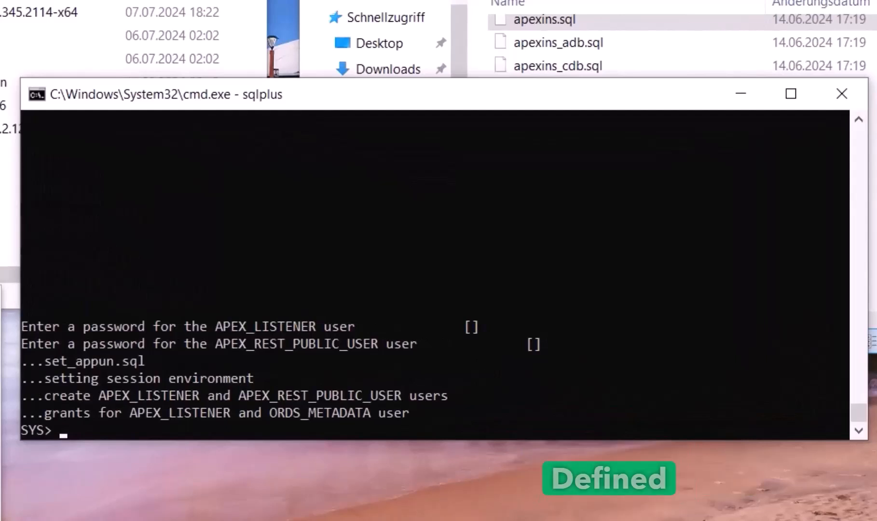
# Run the ACCOUNT UNLOCK commands for APEX_LISTENER and APEX_PUBLIC_USER
pyautogui.hotkey('ctrl', 'v')
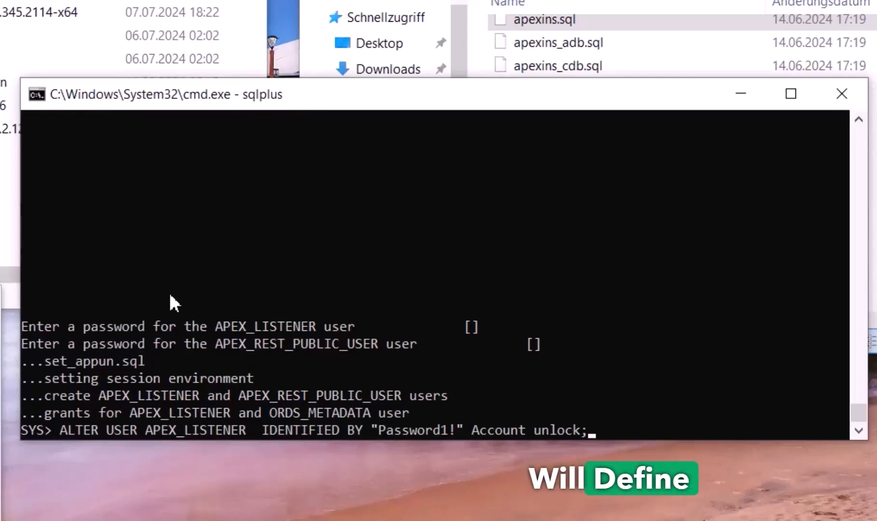
pyautogui.press('Return')
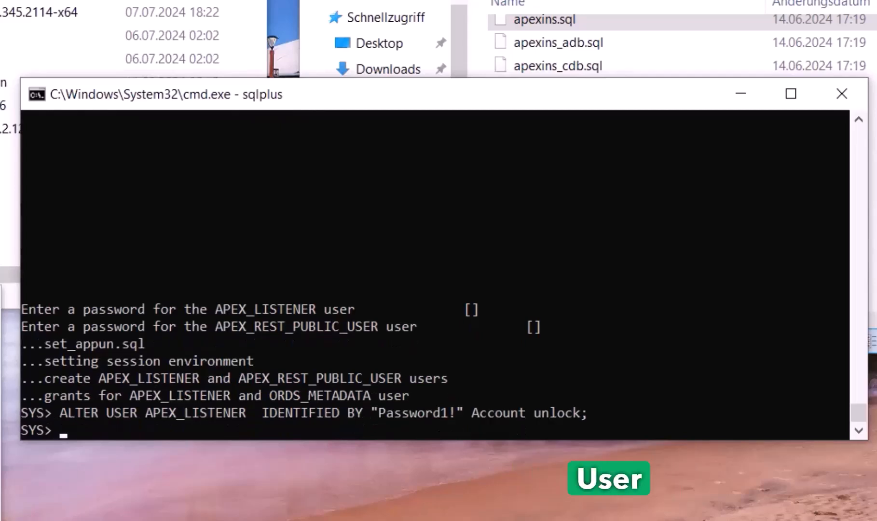
pyautogui.hotkey('ctrl', 'v')
pyautogui.press('Return')
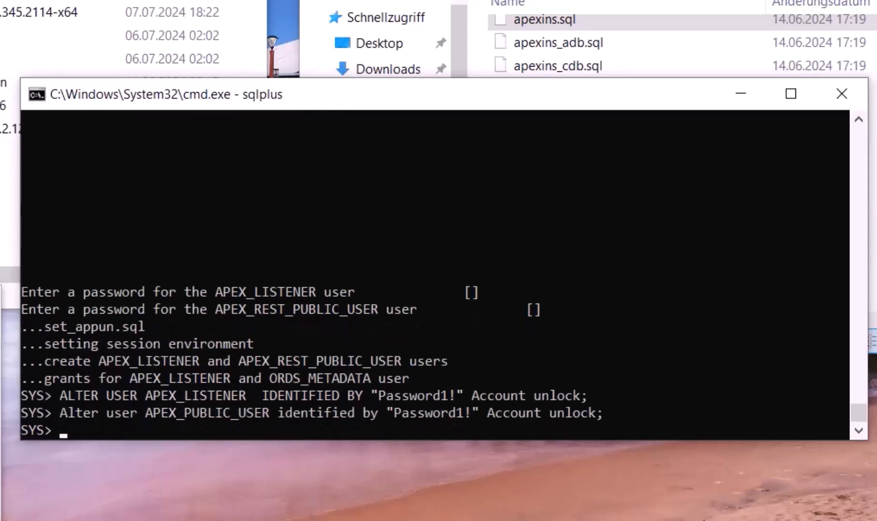
# Exit SQL*Plus and start sqlplus again
pyautogui.click(403, 120)
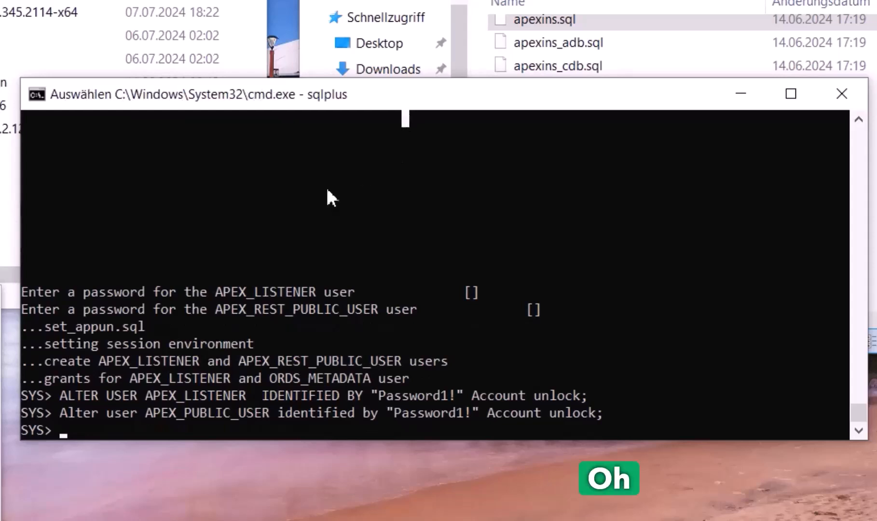
pyautogui.click(219, 328)
pyautogui.write('exit')
pyautogui.press('Return')
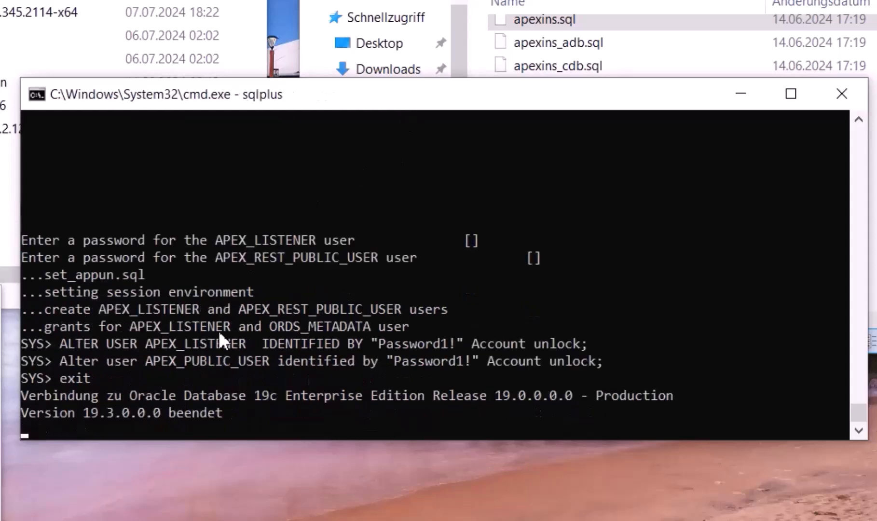
pyautogui.write('sqlplus')
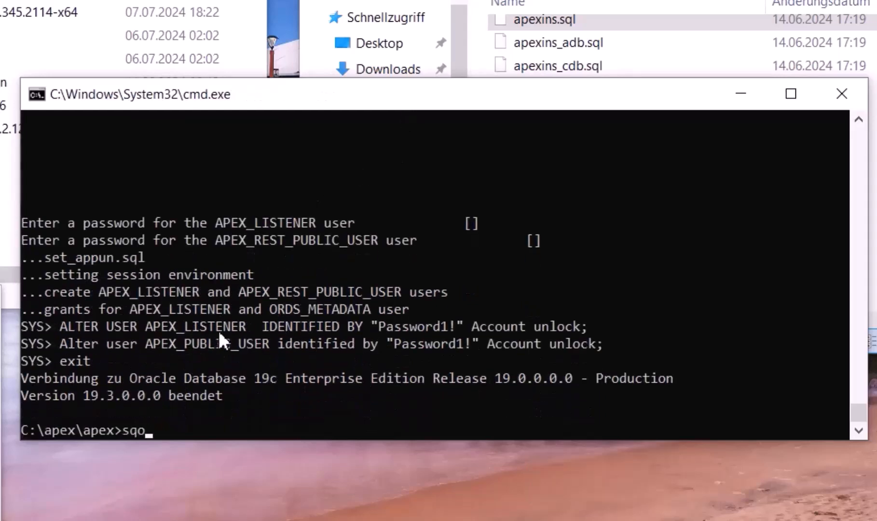
pyautogui.press('Return')
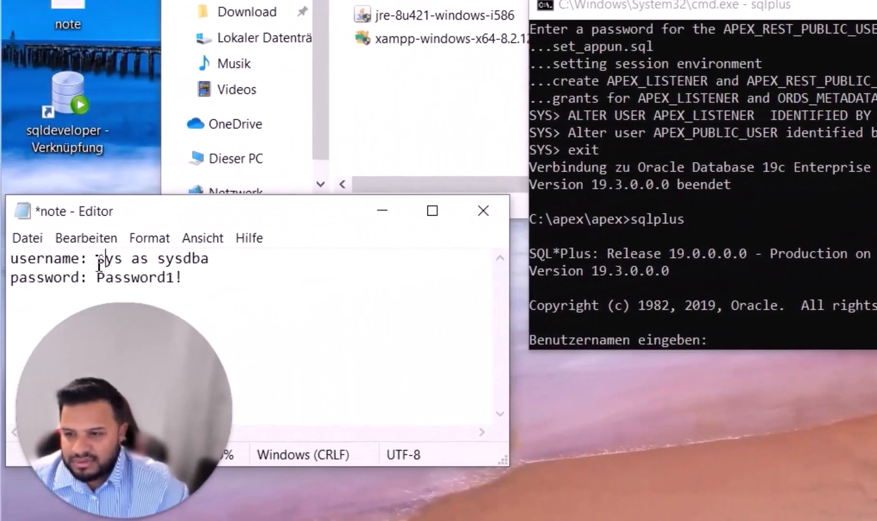
# Log in to SQL*Plus with the username and password copied from the notes
pyautogui.moveTo(98, 261); pyautogui.dragTo(244, 262)
pyautogui.hotkey('ctrl', 'c')
pyautogui.click(691, 114)
pyautogui.hotkey('ctrl', 'v')
pyautogui.press('Return')
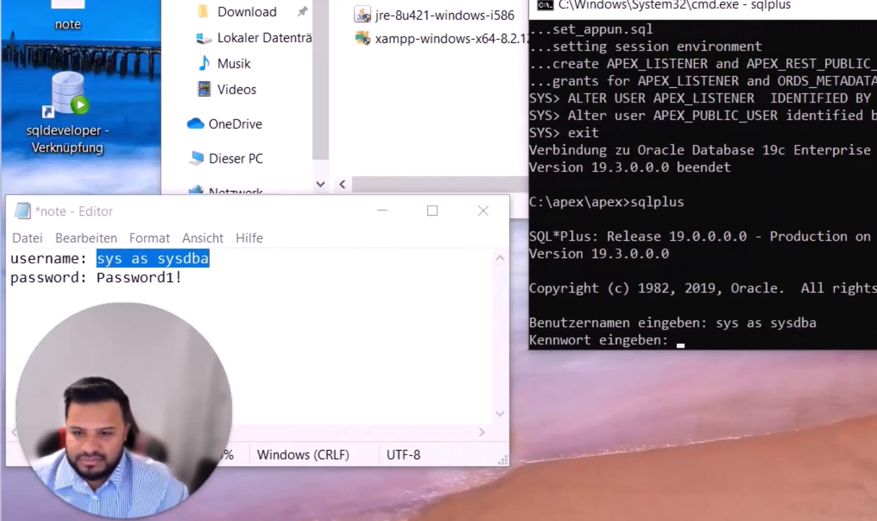
pyautogui.moveTo(98, 278); pyautogui.dragTo(184, 278)
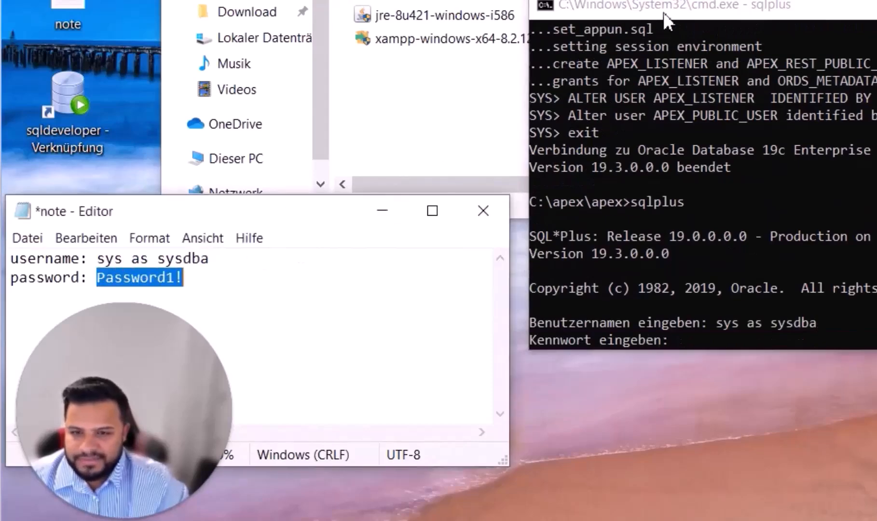
pyautogui.hotkey('ctrl', 'v')
pyautogui.press('Return')
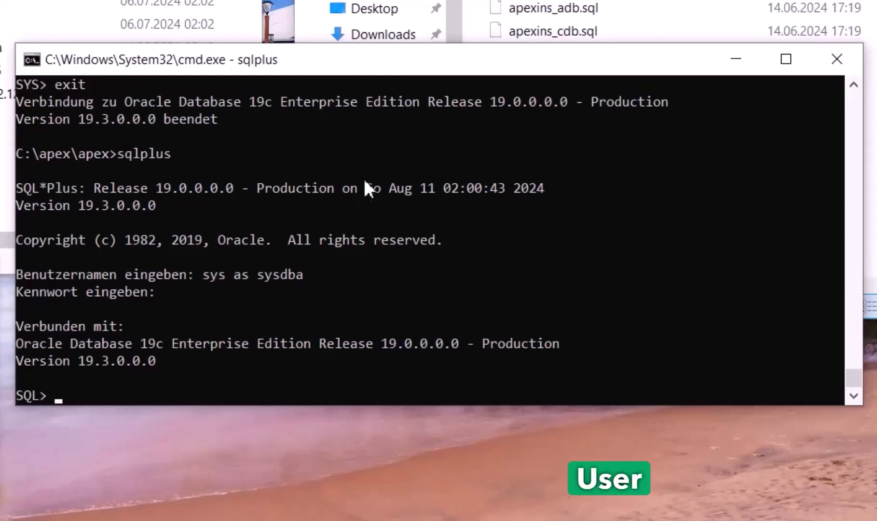
# Unlock ORDSYS and ANONYMOUS, including across all containers, then switch the session to orclpdb
pyautogui.rightClick(174, 326)
pyautogui.press('Return')
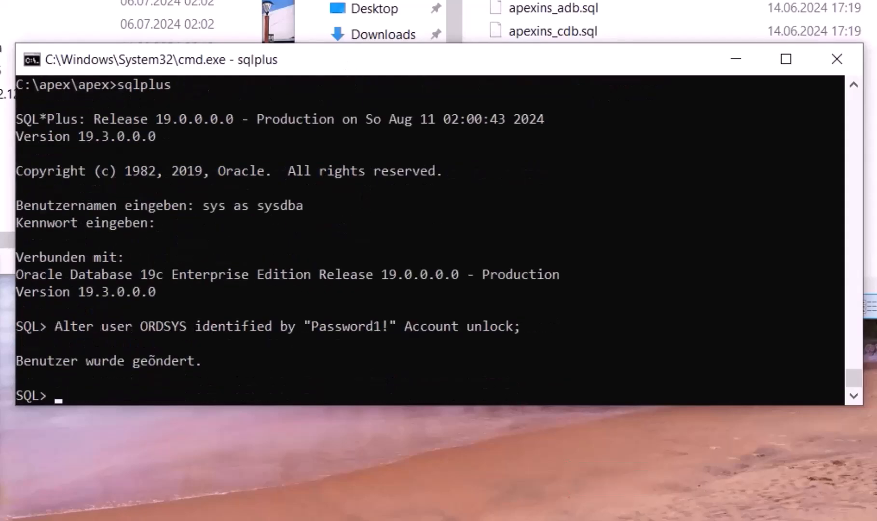
pyautogui.rightClick(148, 276)
pyautogui.press('Return')
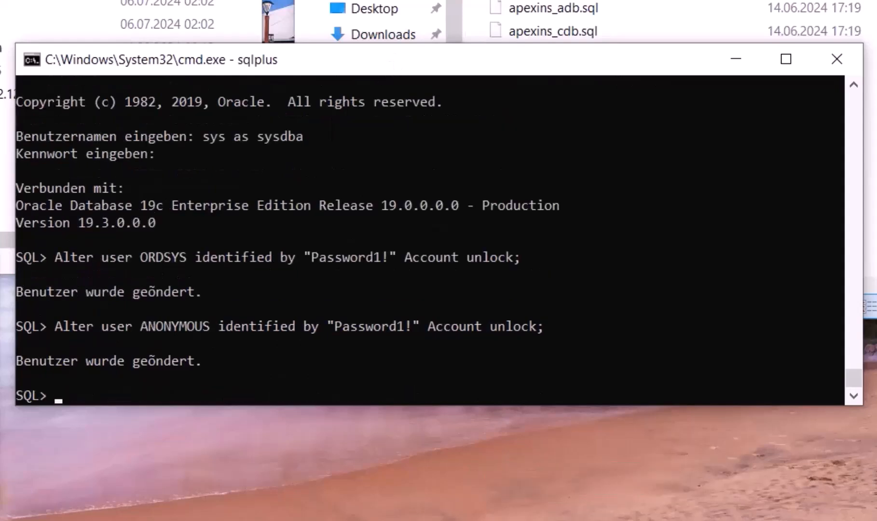
pyautogui.rightClick(144, 291)
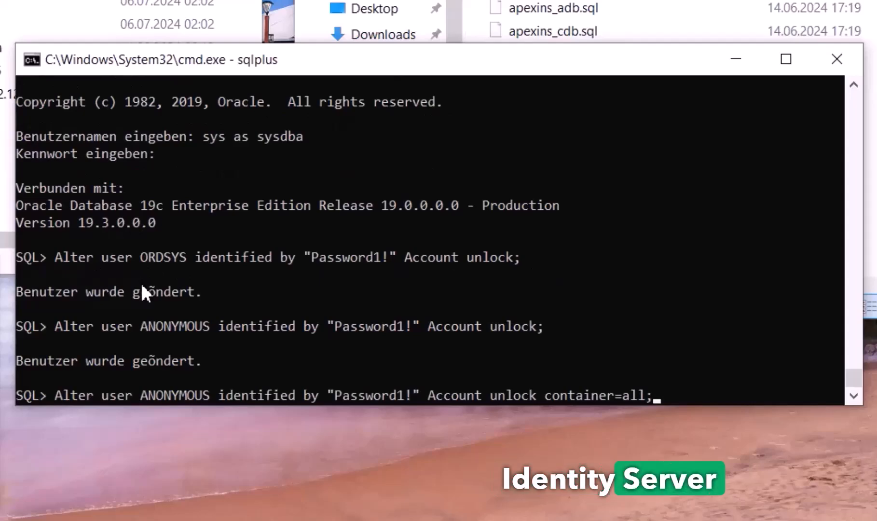
pyautogui.press('Return')
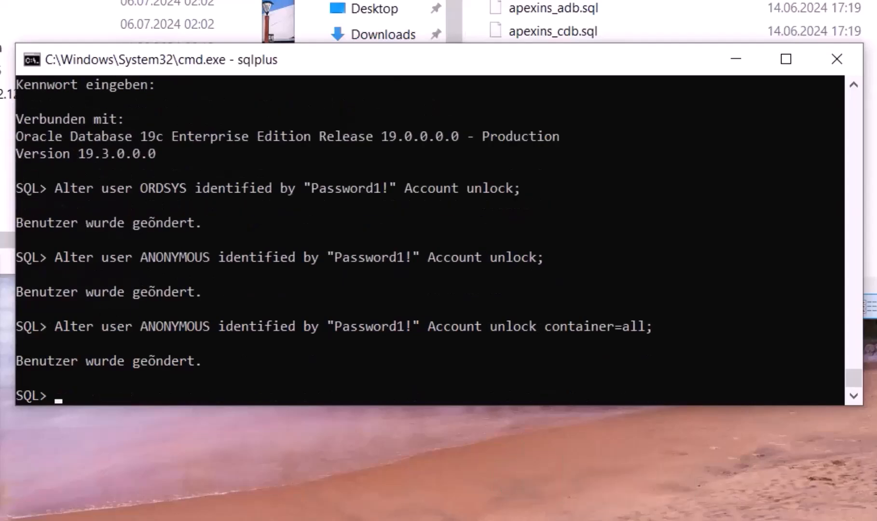
pyautogui.rightClick(128, 354)
pyautogui.press('Return')
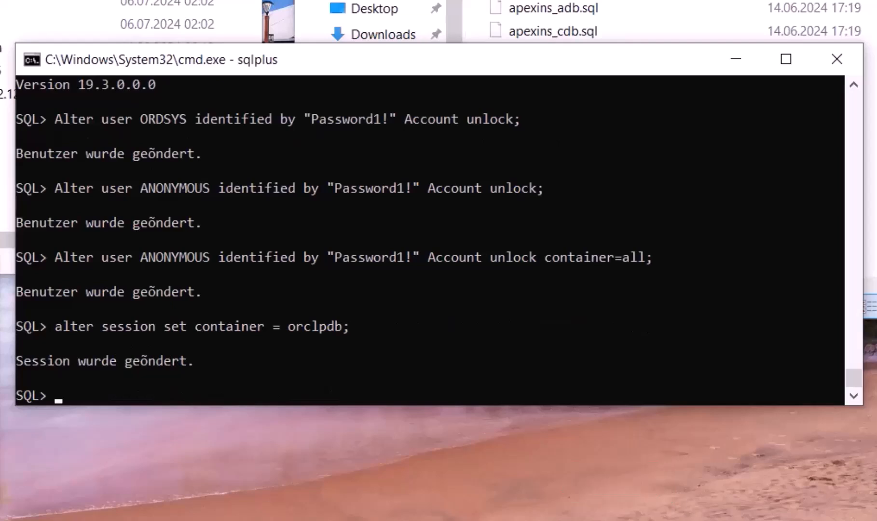
# Unlock APEX_LISTENER, APEX_PUBLIC_USER, APEX_REST_PUBLIC_USER and APEX_240100 with passwords, then commit
pyautogui.rightClick(70, 268)
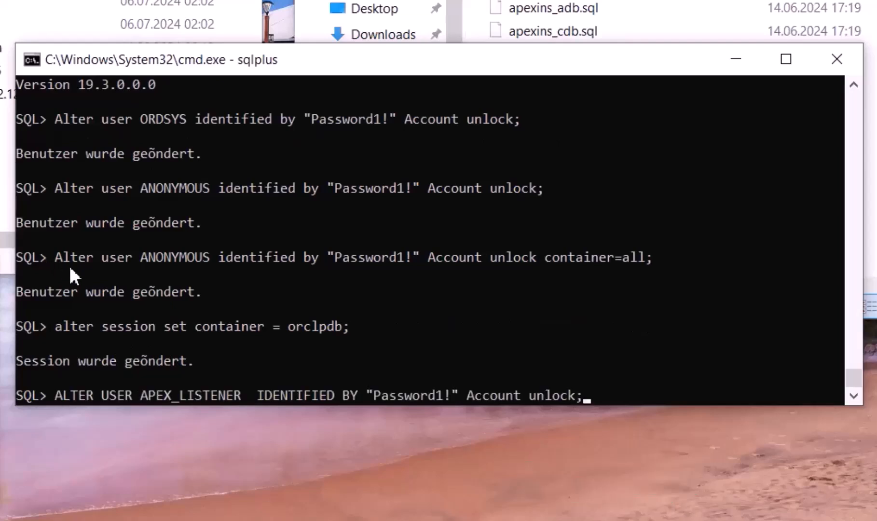
pyautogui.press('Return')
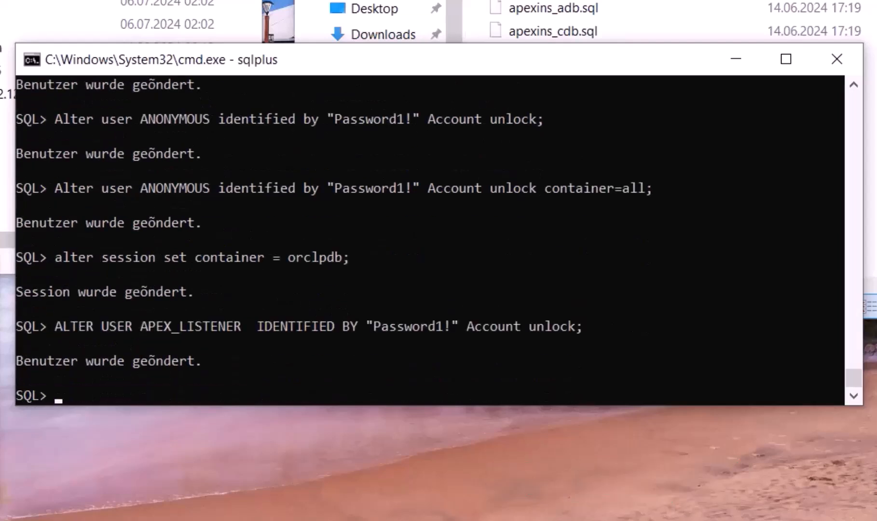
pyautogui.rightClick(331, 343)
pyautogui.press('Return')
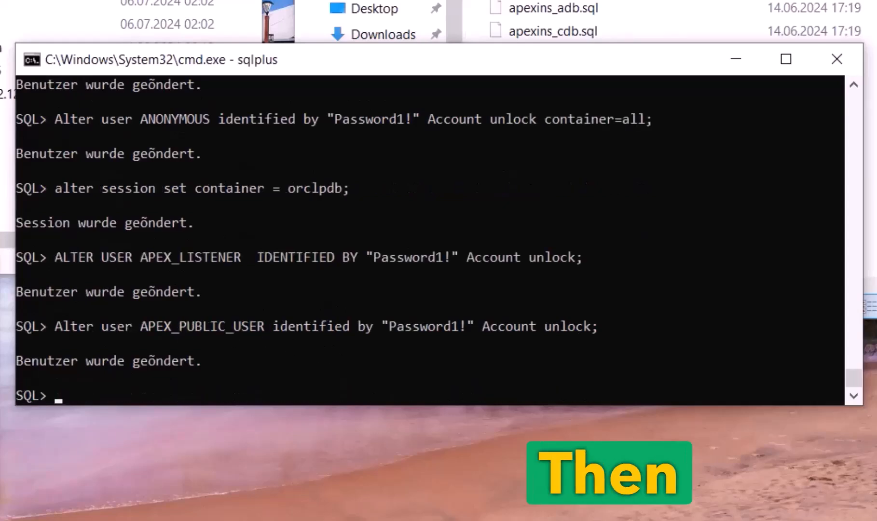
pyautogui.rightClick(213, 325)
pyautogui.press('Return')
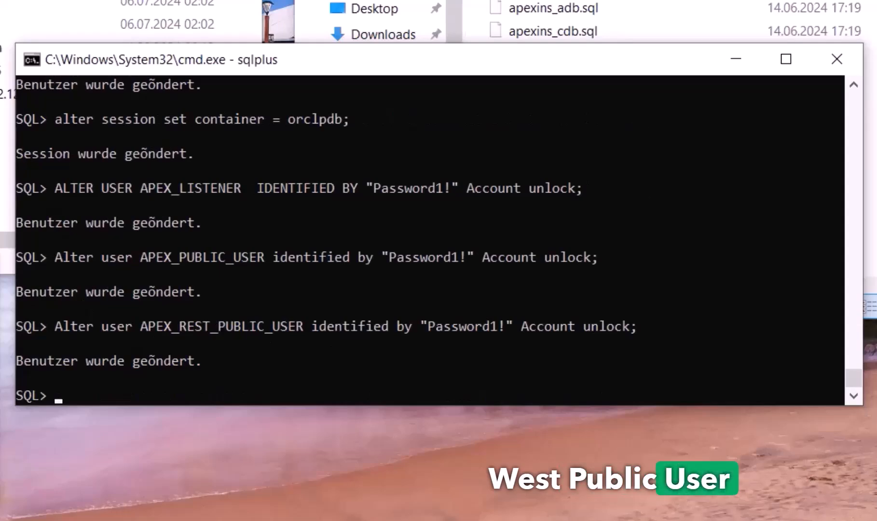
pyautogui.rightClick(247, 313)
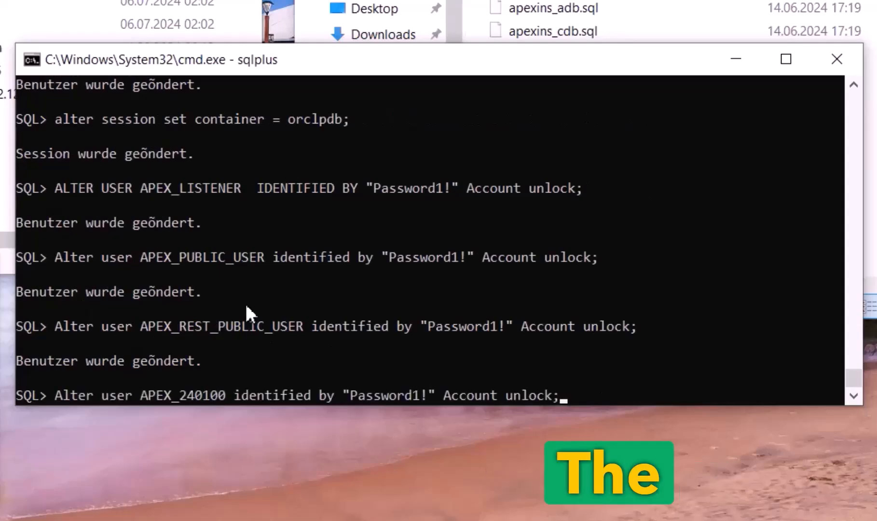
pyautogui.press('Return')
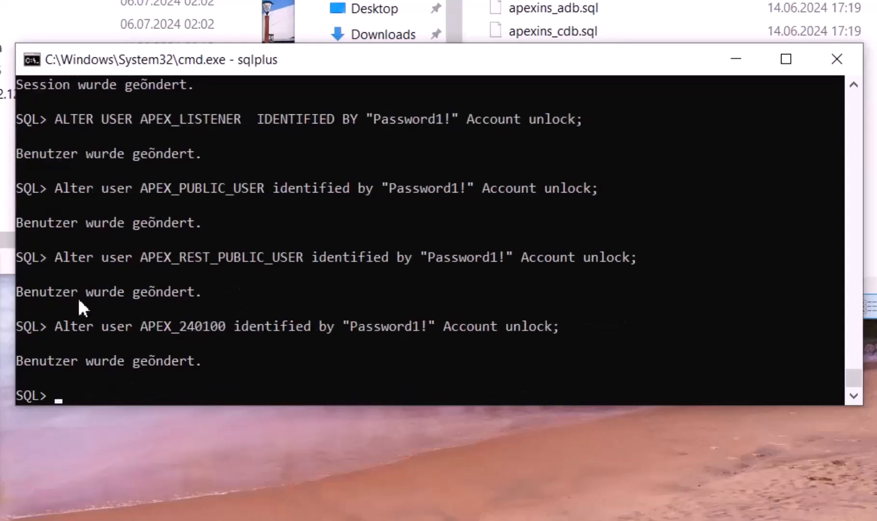
pyautogui.write('commit;')
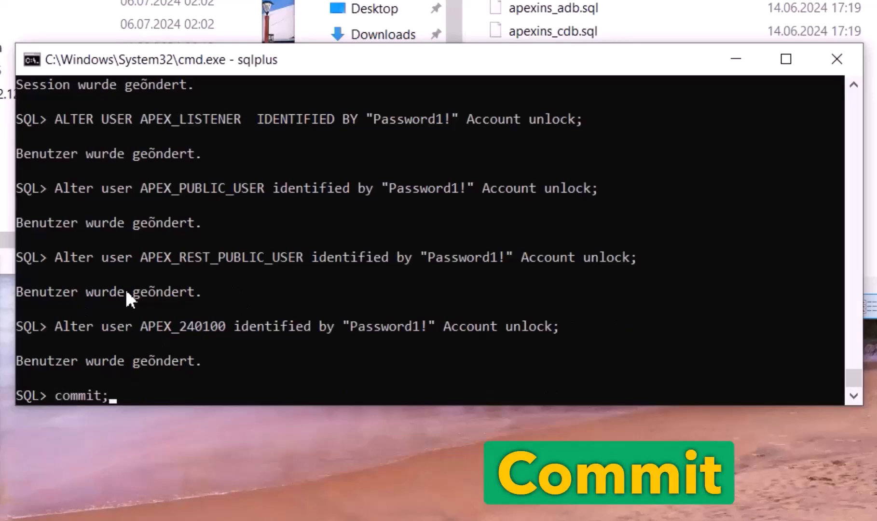
pyautogui.press('Return')
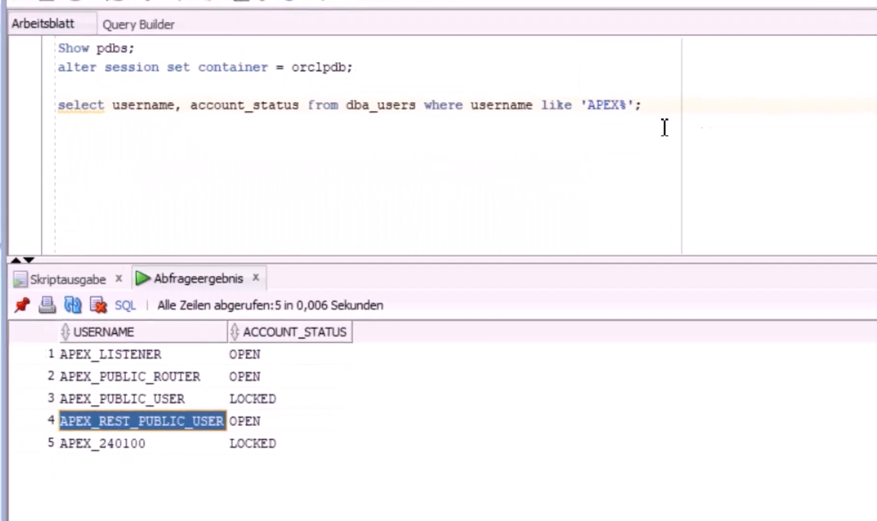
# Note the LOCKED statuses of APEX_PUBLIC_USER and APEX_240100, then rerun the APEX users query
pyautogui.moveTo(651, 115); pyautogui.dragTo(57, 114)
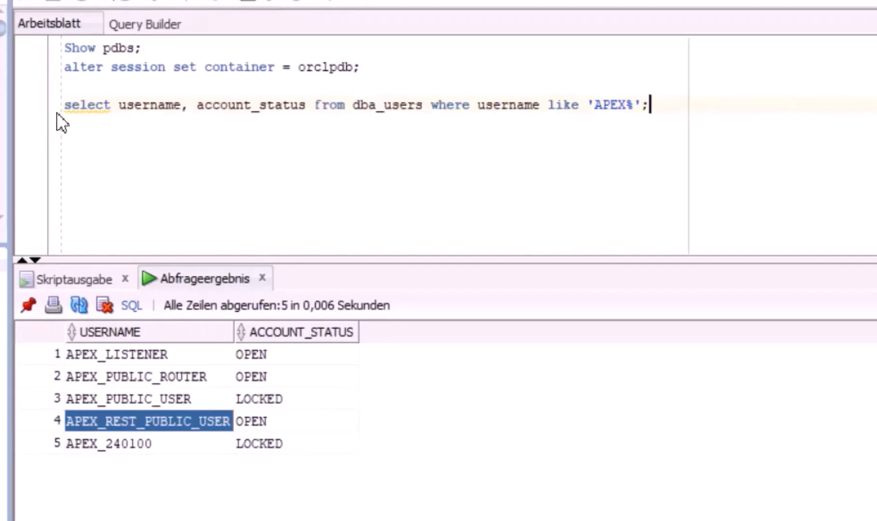
pyautogui.click(269, 401)
pyautogui.click(272, 444)
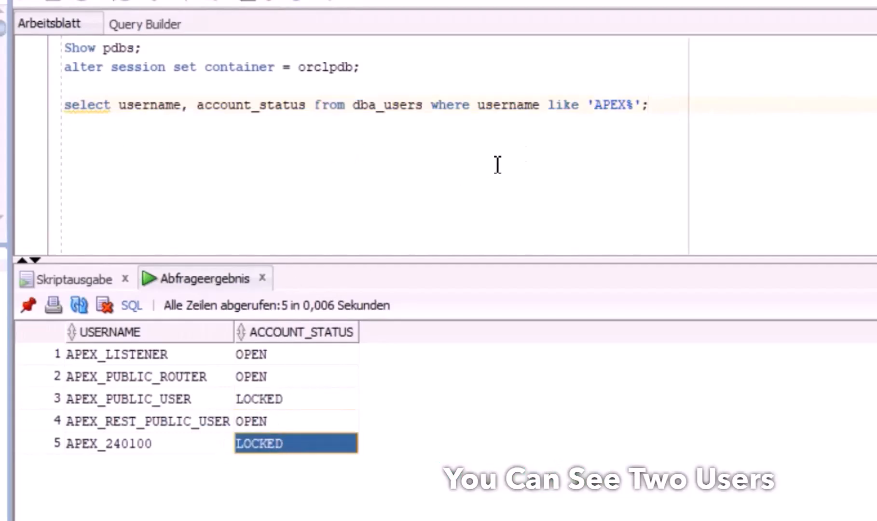
pyautogui.click(672, 103)
pyautogui.moveTo(92, 122); pyautogui.dragTo(41, 100)
pyautogui.hotkey('ctrl', 'Return')
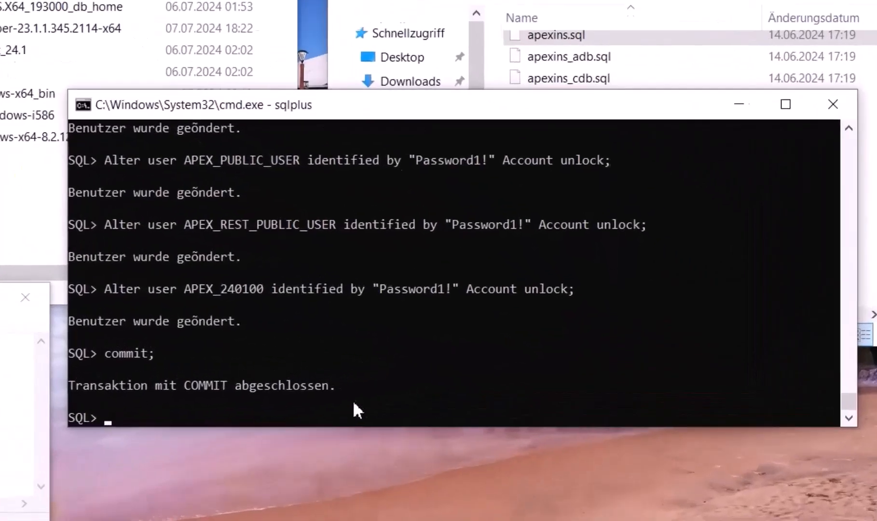
# Exit SQL*Plus and close its console window
pyautogui.click(464, 349)
pyautogui.write('exit')
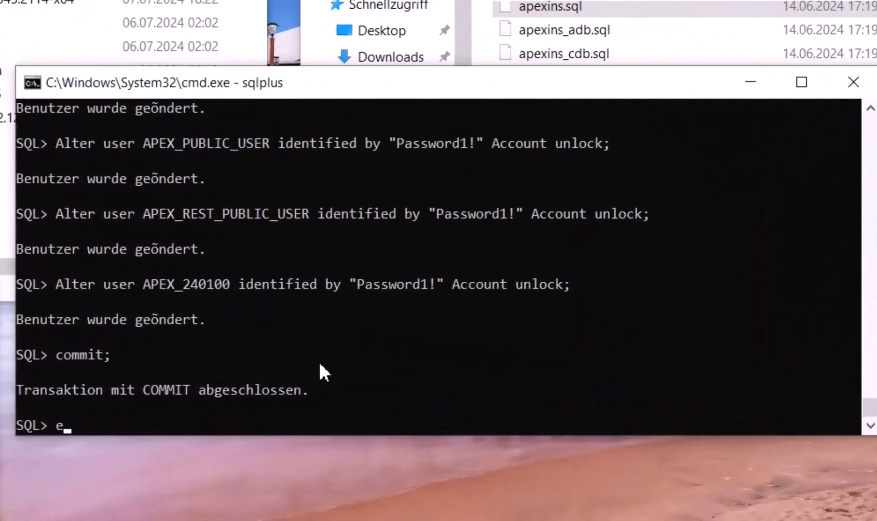
pyautogui.press('Return')
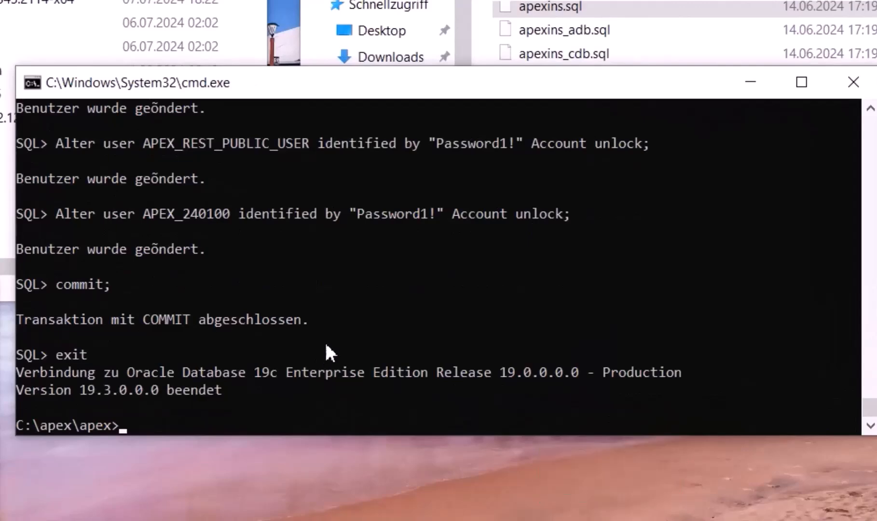
pyautogui.click(854, 82)
# Browse to C:\ords in Explorer and launch cmd there from the address bar
pyautogui.click(328, 85)
pyautogui.click(338, 126)
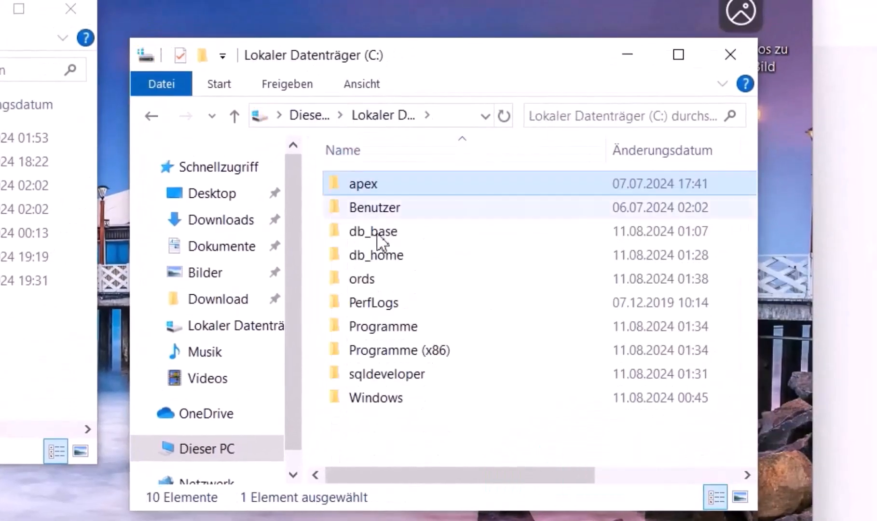
pyautogui.doubleClick(373, 283)
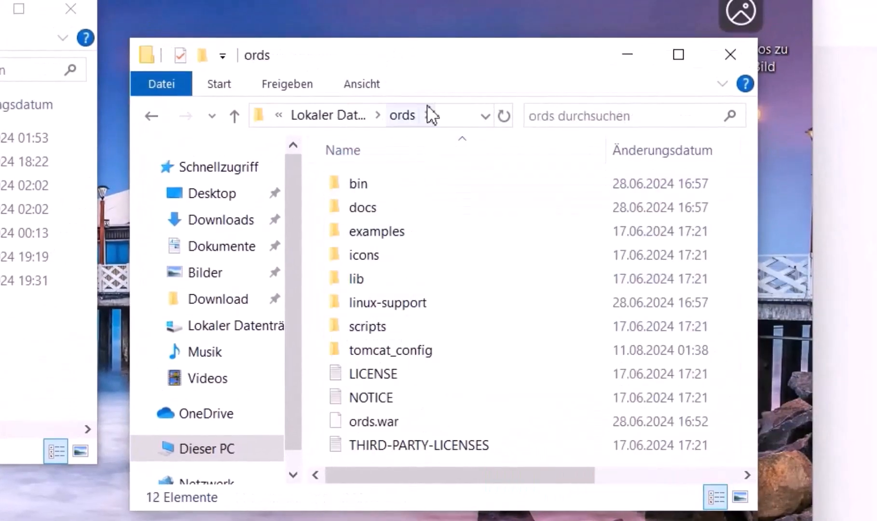
pyautogui.click(444, 123)
pyautogui.write('cmd')
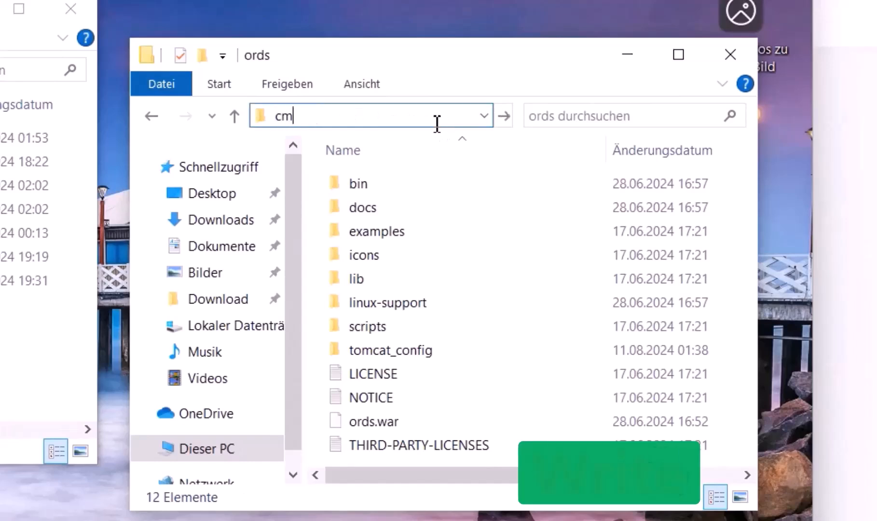
pyautogui.press('Return')
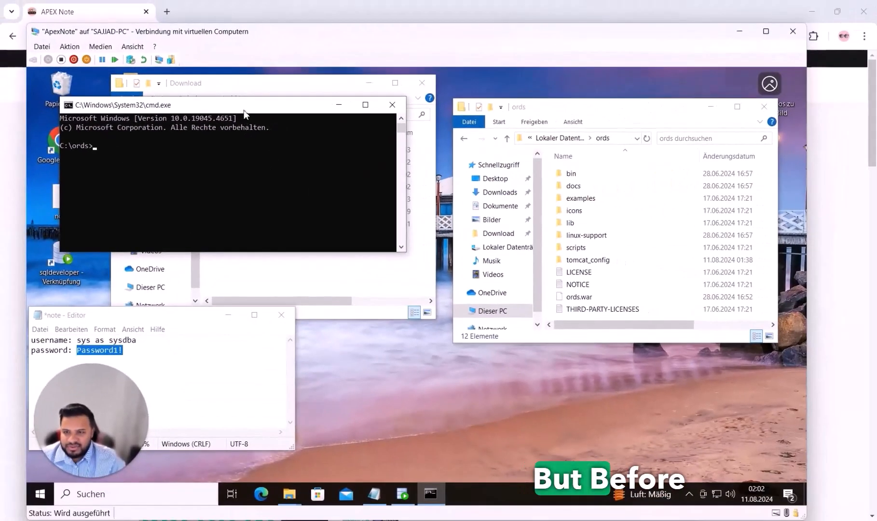
pyautogui.moveTo(244, 110); pyautogui.dragTo(600, 291)
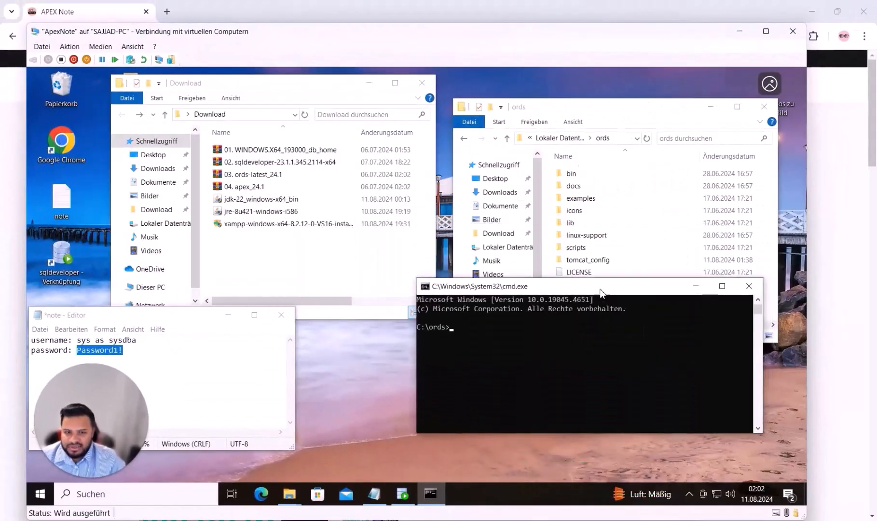
# Launch SQL Plus from the Start search and resize and position its console
pyautogui.click(40, 494)
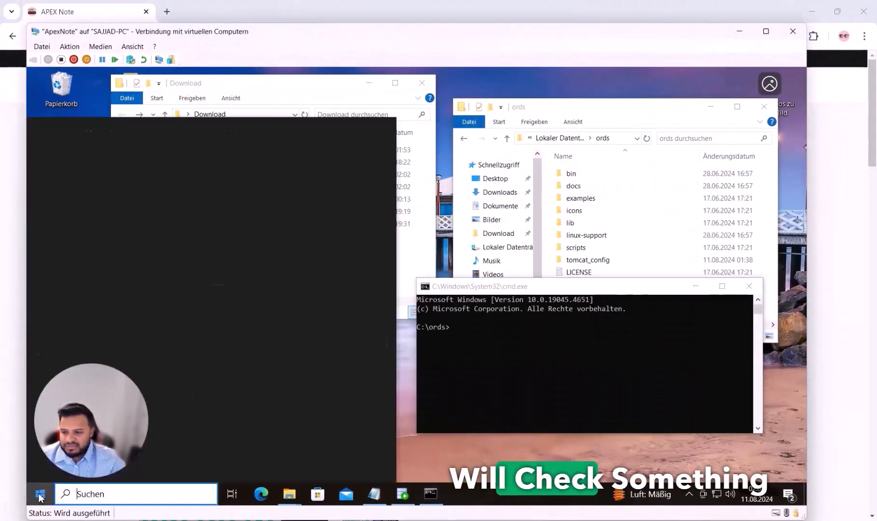
pyautogui.write('sql')
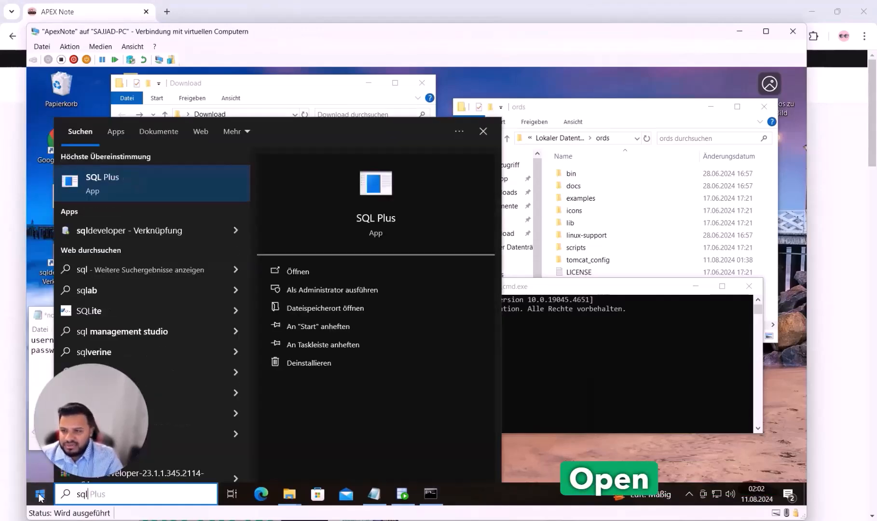
pyautogui.press('Return')
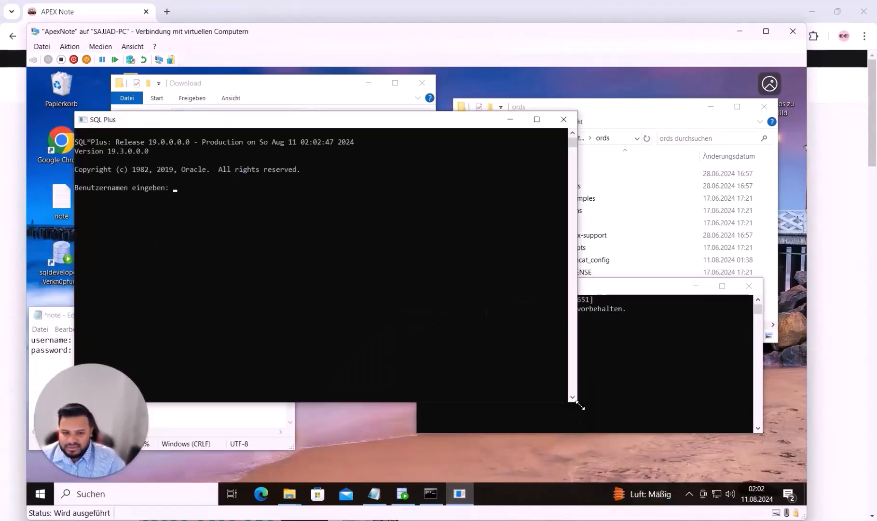
pyautogui.moveTo(580, 406); pyautogui.dragTo(442, 333)
pyautogui.moveTo(207, 120); pyautogui.dragTo(411, 119)
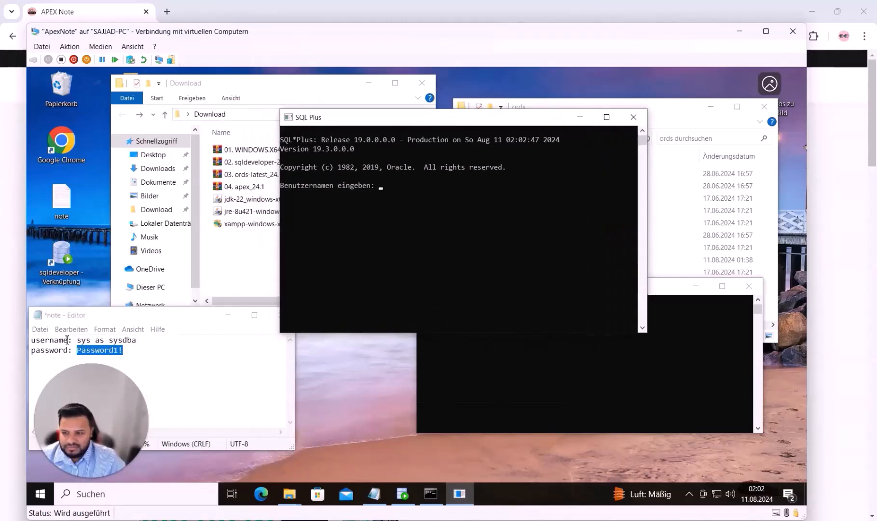
# Log in as sys as sysdba using the password from the notes
pyautogui.moveTo(78, 340); pyautogui.dragTo(155, 336)
pyautogui.hotkey('ctrl', 'c')
pyautogui.click(425, 194)
pyautogui.hotkey('ctrl', 'v')
pyautogui.press('Return')
pyautogui.moveTo(77, 350); pyautogui.dragTo(128, 348)
pyautogui.click(353, 218)
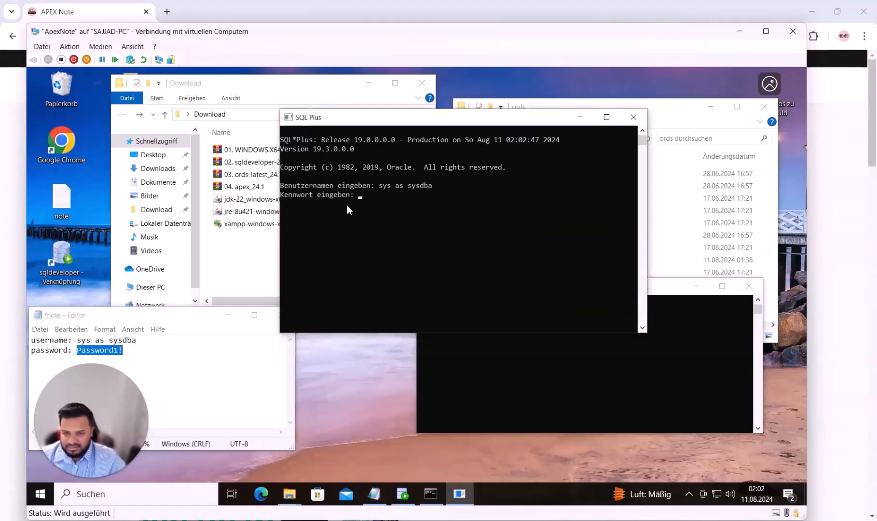
pyautogui.hotkey('ctrl', 'v')
pyautogui.press('Return')
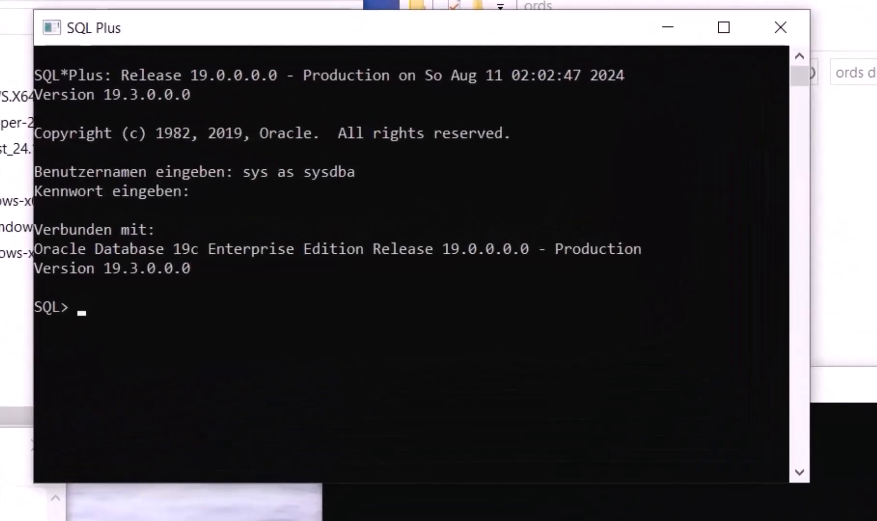
# Check v$pdbs shows ORCLPDB READ WRITE, run ALTER SYSTEM REGISTER, then exit
pyautogui.hotkey('ctrl', 'v')
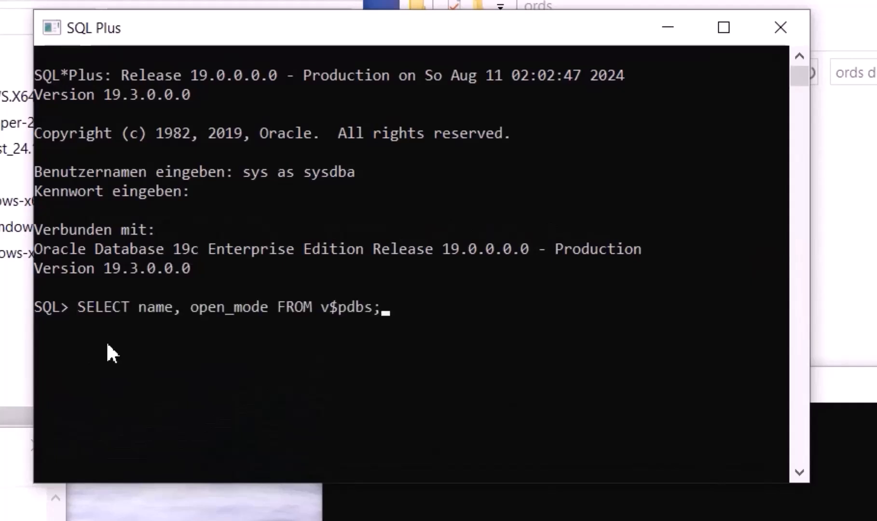
pyautogui.press('Return')
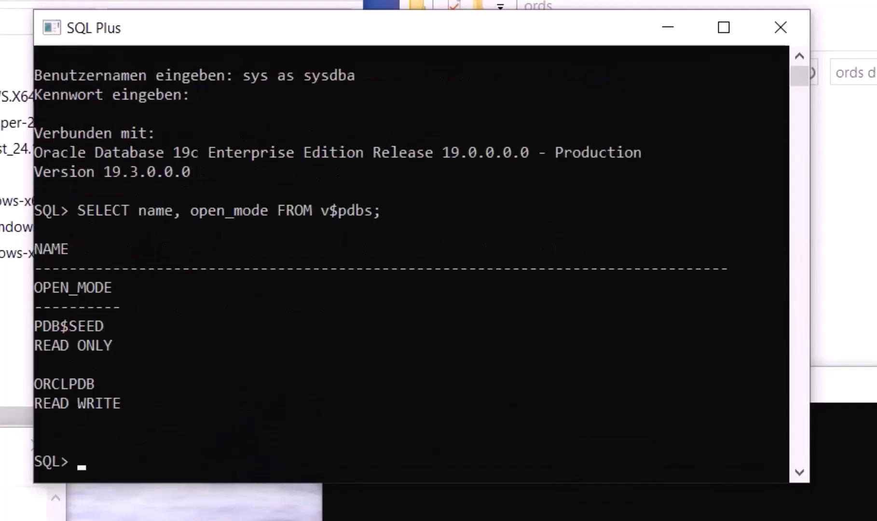
pyautogui.hotkey('ctrl', 'v')
pyautogui.press('Return')
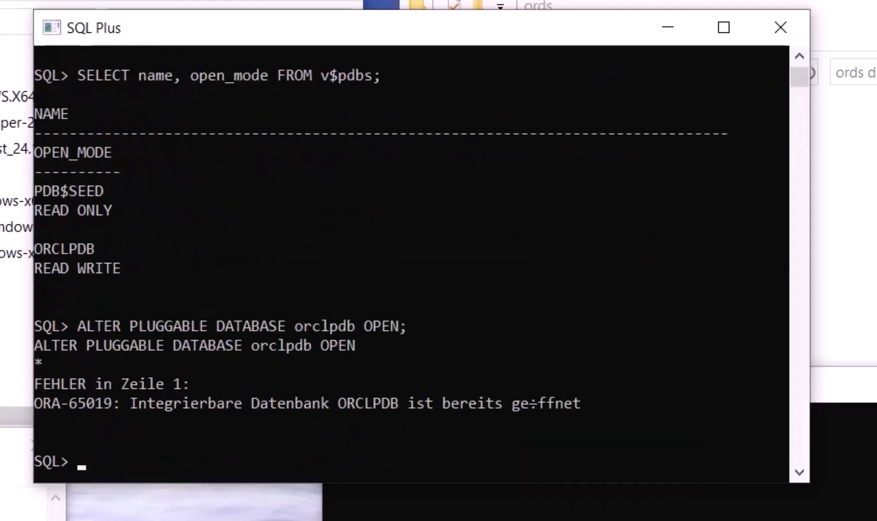
pyautogui.hotkey('ctrl', 'v')
pyautogui.press('Return')
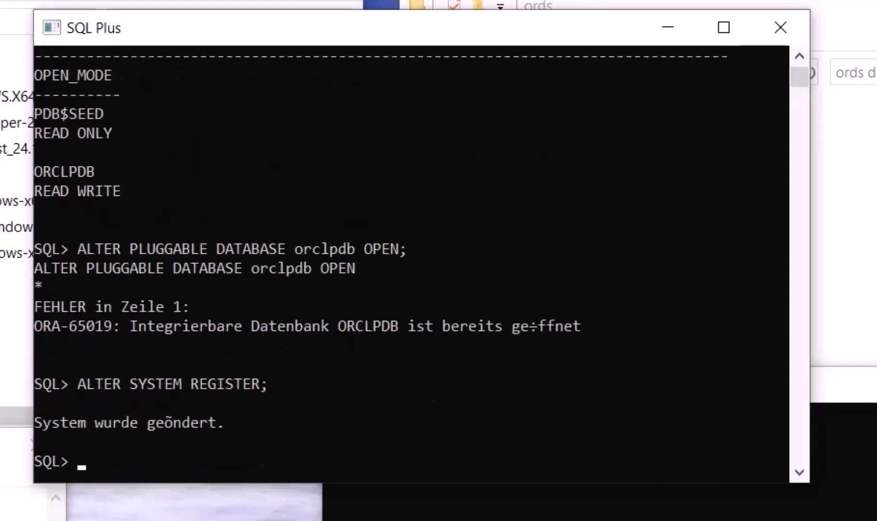
pyautogui.write('exit')
pyautogui.press('Return')
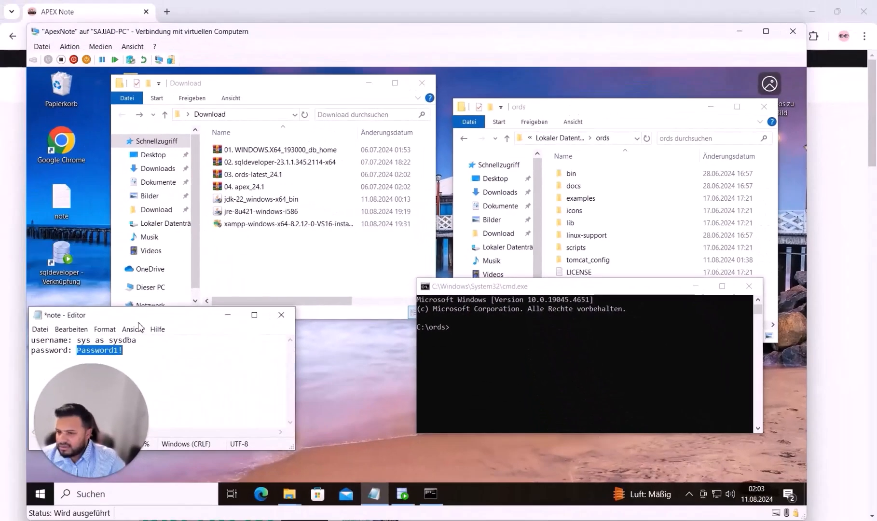
# Run lsnrctl status in a new Command Prompt and confirm the orclpdb service is READY
pyautogui.click(38, 494)
pyautogui.click(37, 497)
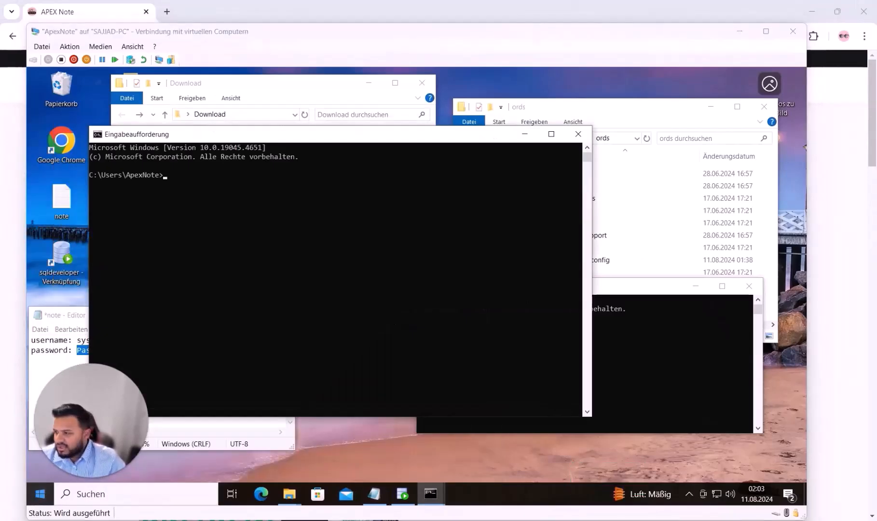
pyautogui.write('lsnrctl status')
pyautogui.press('Return')
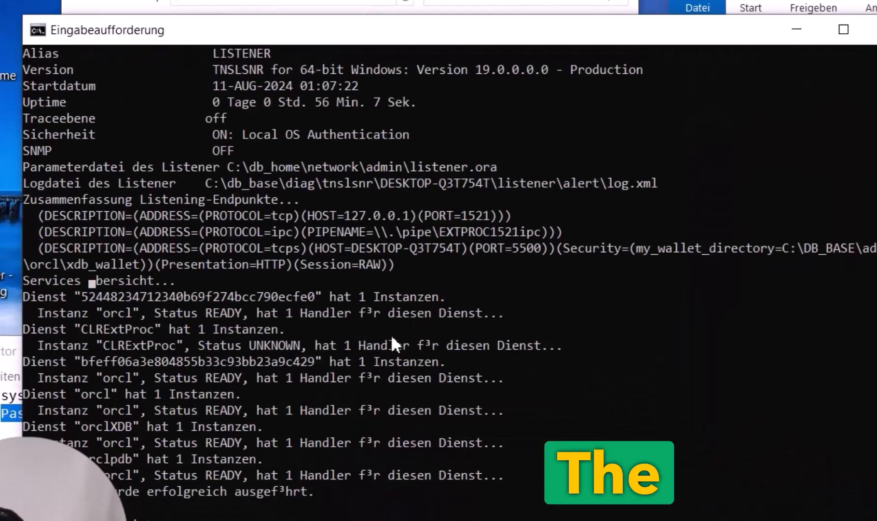
pyautogui.moveTo(330, 38); pyautogui.dragTo(433, 2)
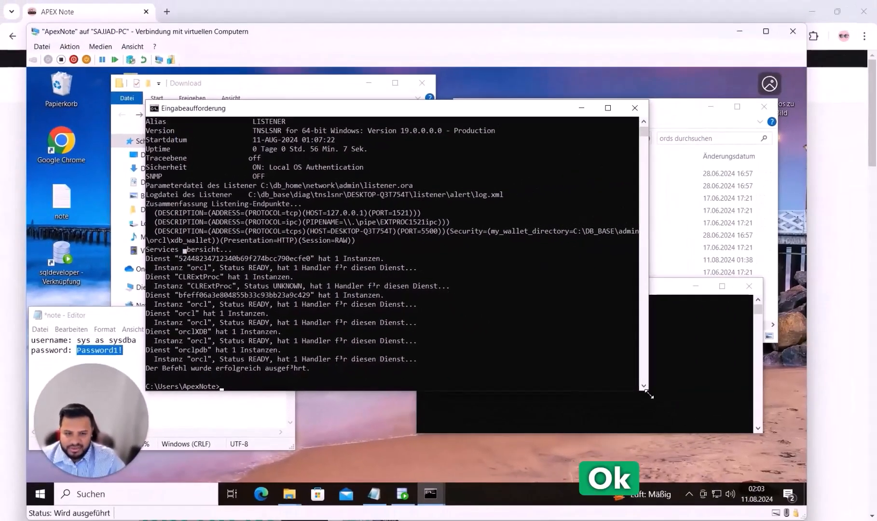
pyautogui.moveTo(649, 394); pyautogui.dragTo(528, 331)
# Close the listener status console and reposition the C:\ords console
pyautogui.click(514, 111)
pyautogui.moveTo(577, 291); pyautogui.dragTo(493, 251)
pyautogui.moveTo(576, 107); pyautogui.dragTo(573, 84)
pyautogui.moveTo(420, 246); pyautogui.dragTo(406, 331)
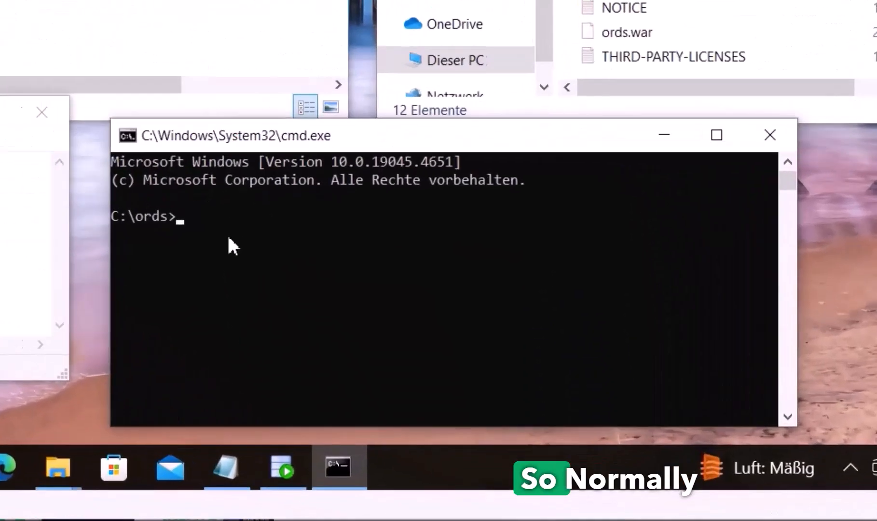
# Run java -jar ords.war install and enlarge the console to show the connection type prompt
pyautogui.hotkey('ctrl', 'v')
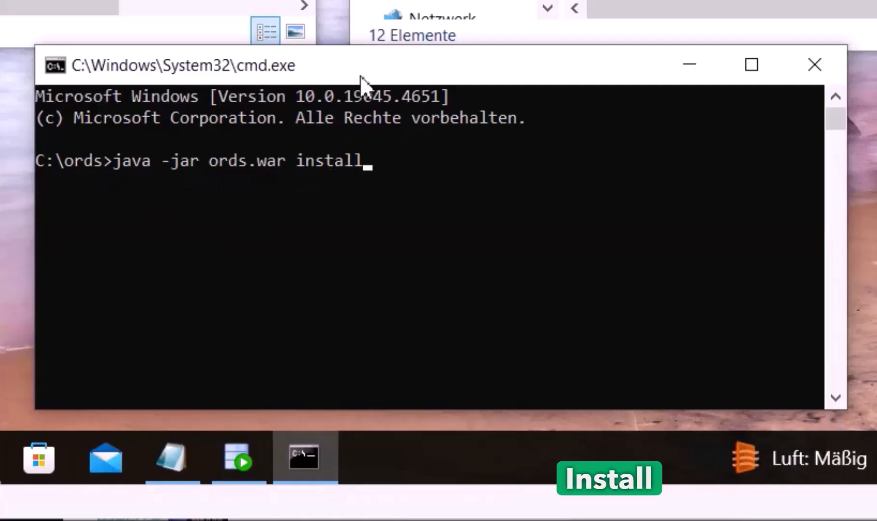
pyautogui.moveTo(359, 76); pyautogui.dragTo(346, 71)
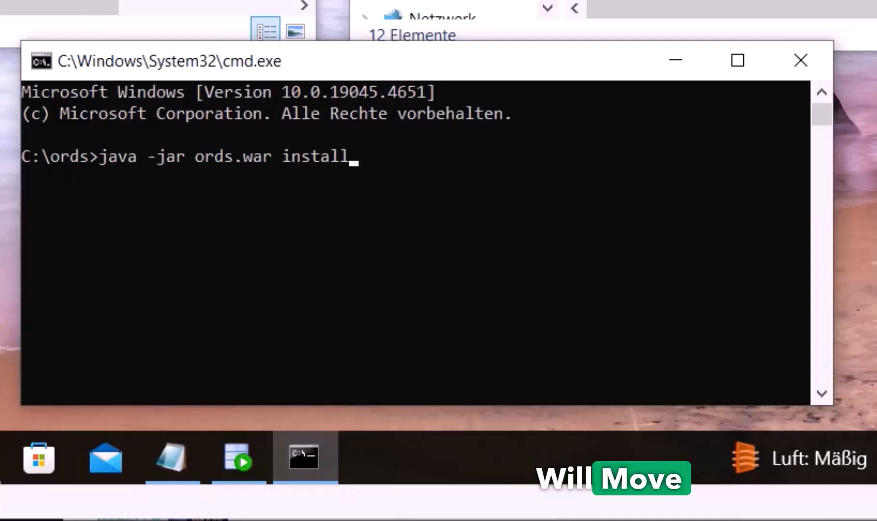
pyautogui.moveTo(266, 69); pyautogui.dragTo(291, 64)
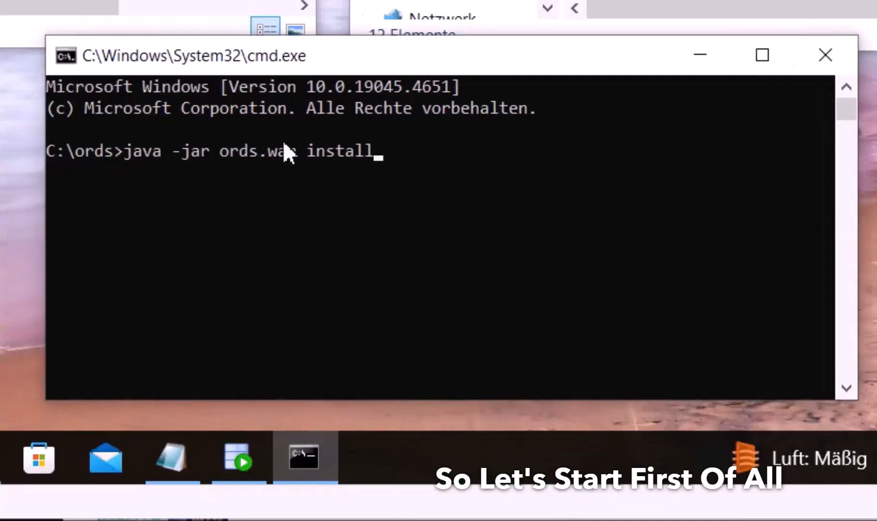
pyautogui.press('Return')
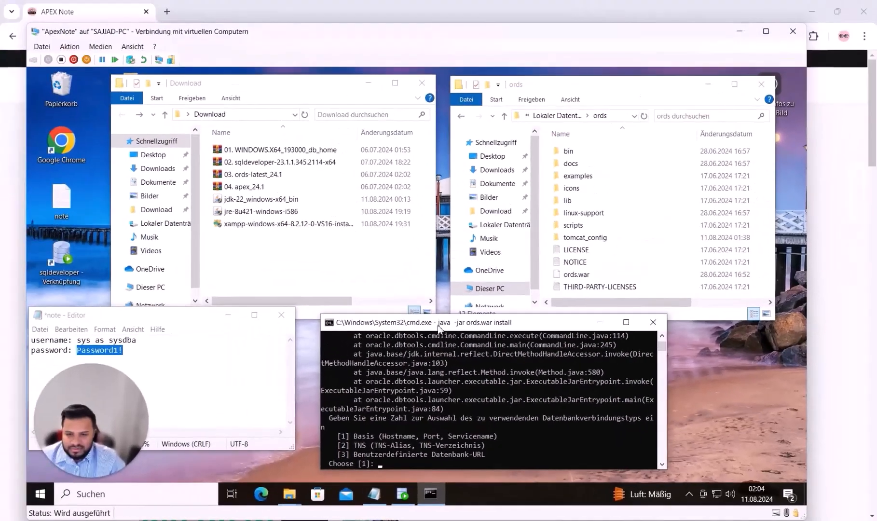
pyautogui.moveTo(439, 328); pyautogui.dragTo(418, 240)
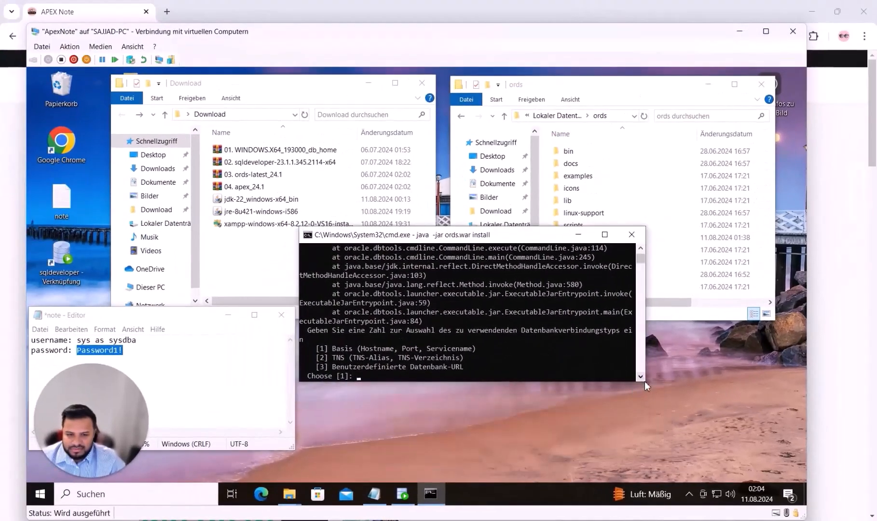
pyautogui.moveTo(646, 383); pyautogui.dragTo(808, 421)
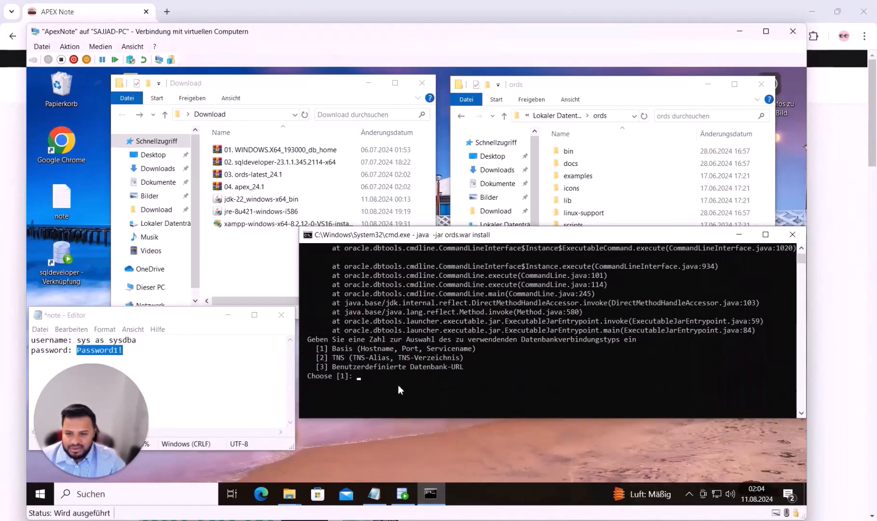
# Accept Basic connection, localhost and port 1521, and enter orclpdb as the service name
pyautogui.press('Return')
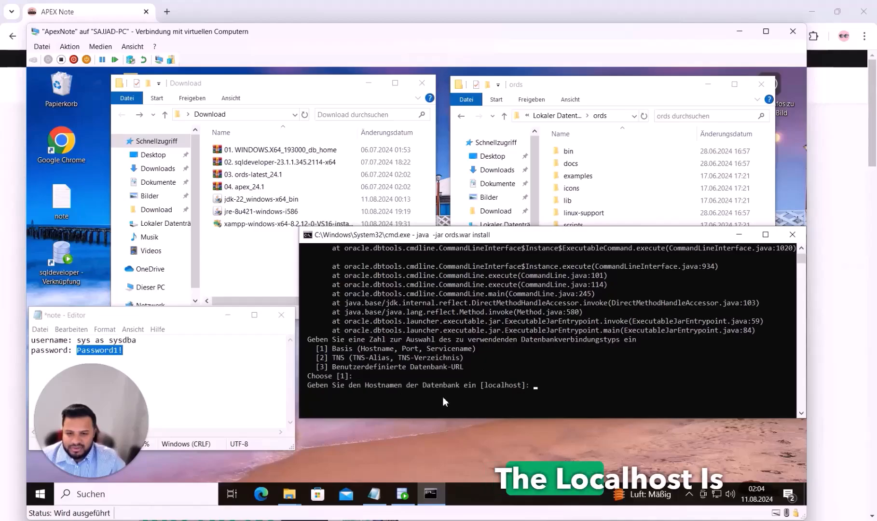
pyautogui.press('Return')
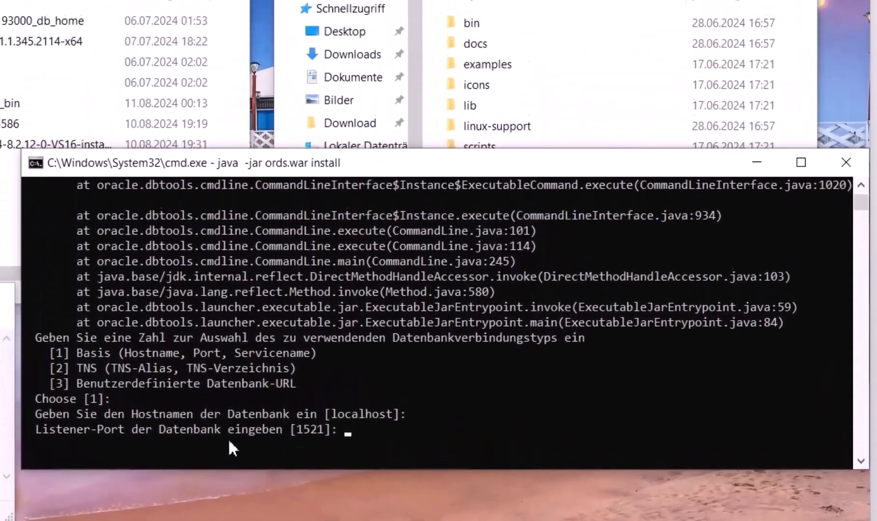
pyautogui.press('Return')
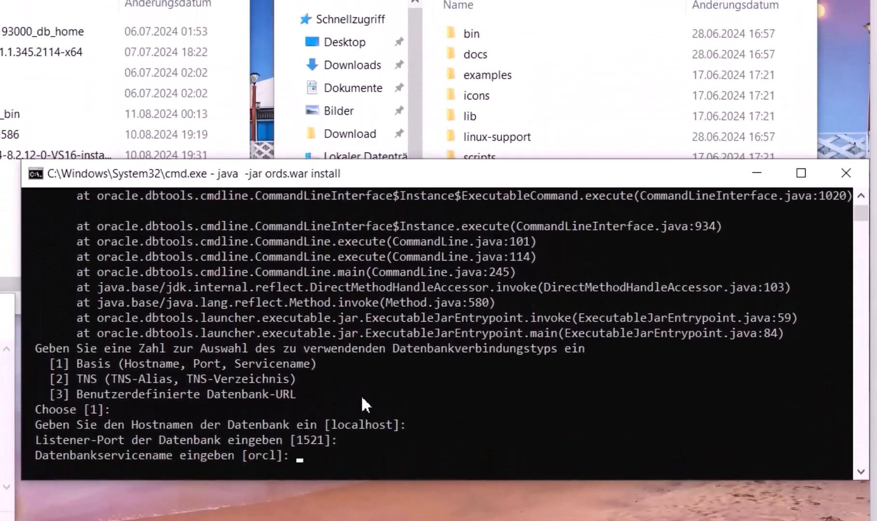
pyautogui.write('orclpdb')
pyautogui.press('Return')
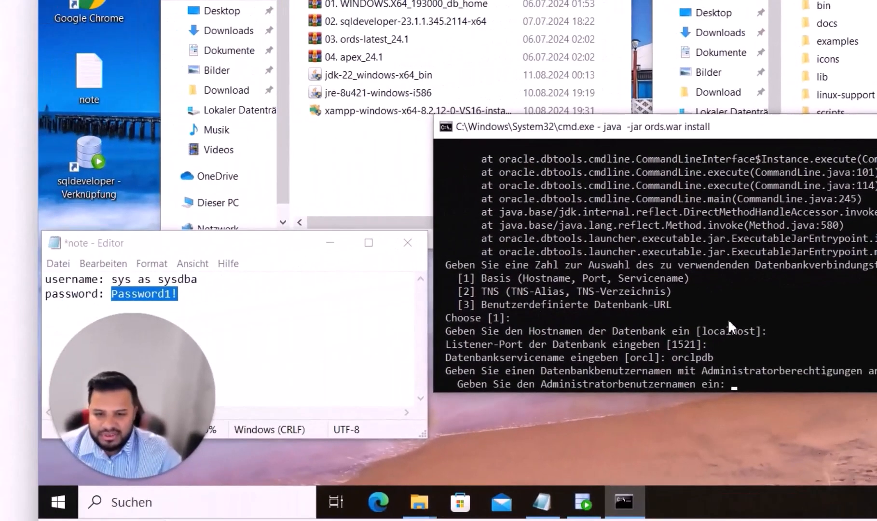
# Supply the sys as sysdba administrator username and its password from the notes
pyautogui.click(237, 281)
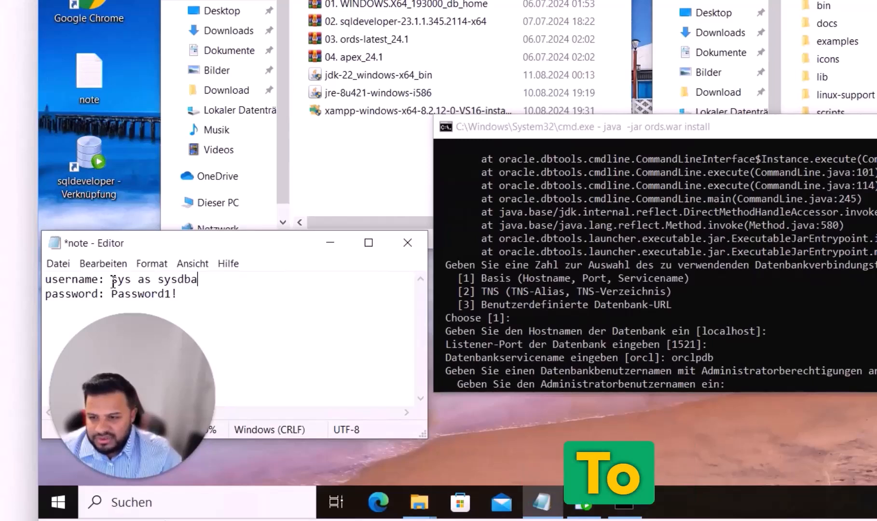
pyautogui.moveTo(113, 281); pyautogui.dragTo(227, 279)
pyautogui.click(706, 257)
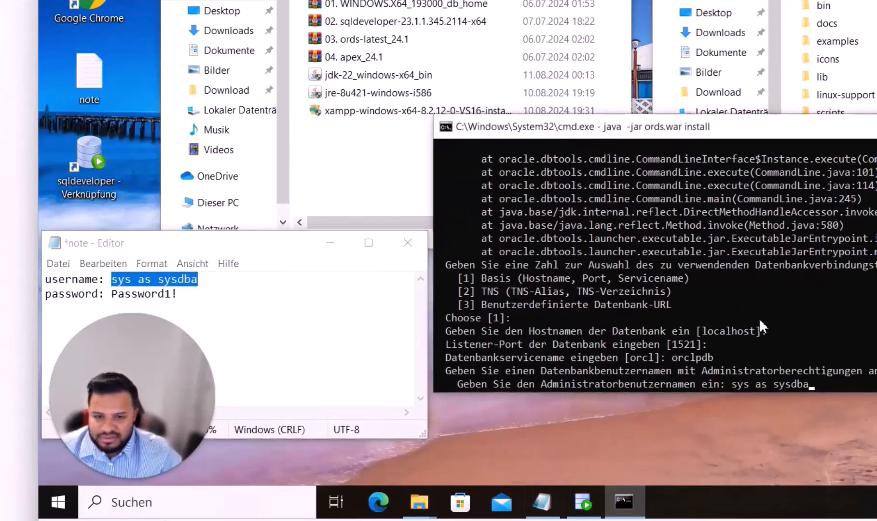
pyautogui.press('Return')
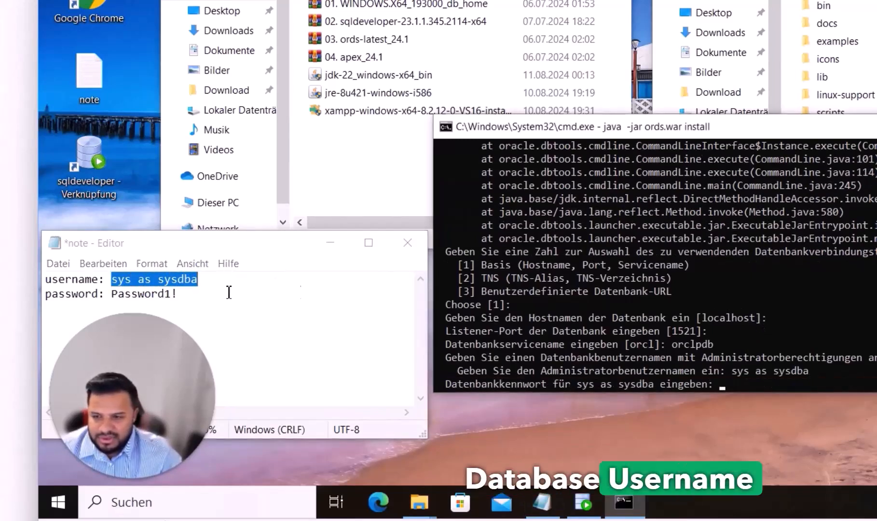
pyautogui.moveTo(113, 293); pyautogui.dragTo(178, 294)
pyautogui.click(698, 316)
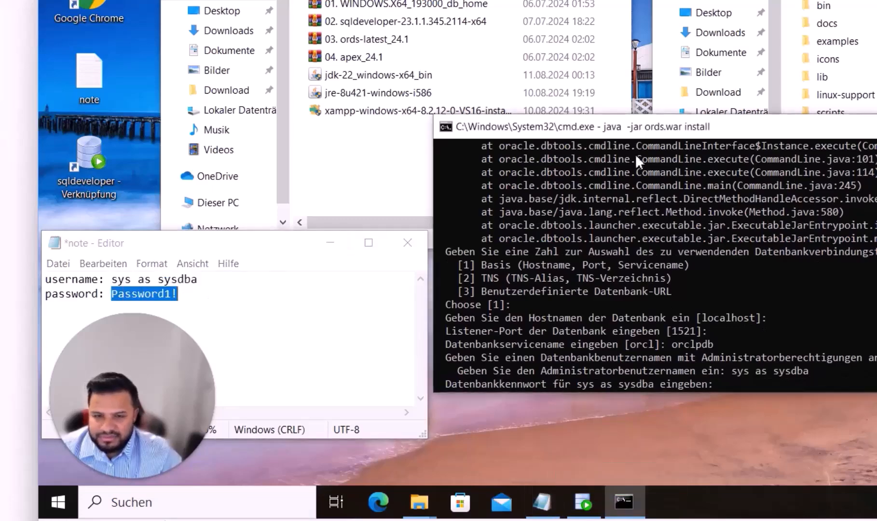
pyautogui.press('Return')
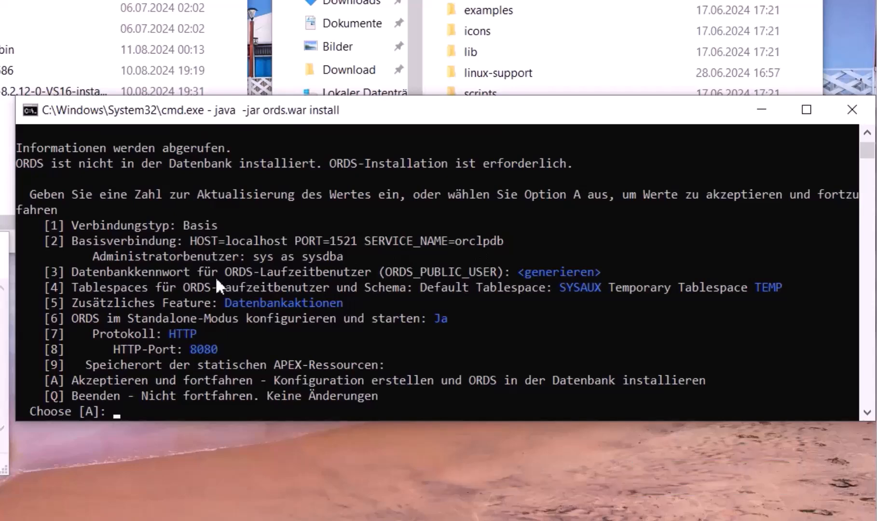
# Choose option 3 and give ORDS_PUBLIC_USER a self-specified password, entering and confirming it
pyautogui.write('3')
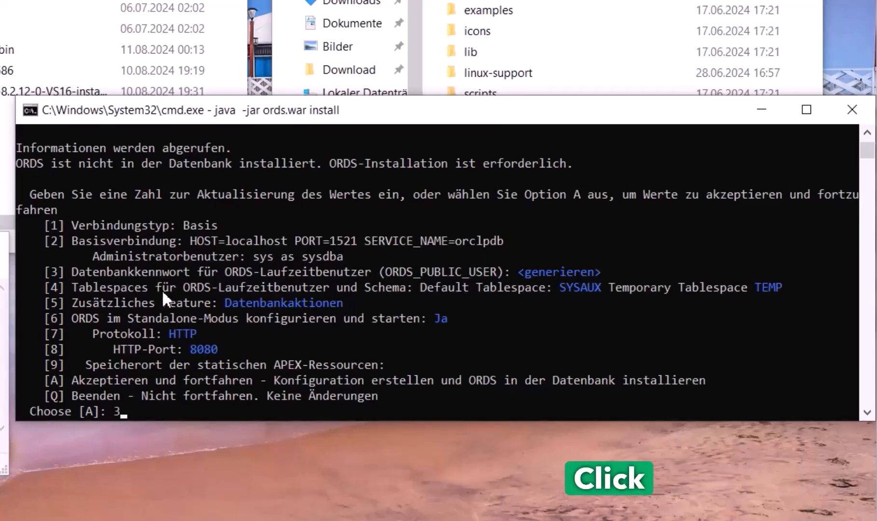
pyautogui.press('Return')
pyautogui.write('s')
pyautogui.press('Return')
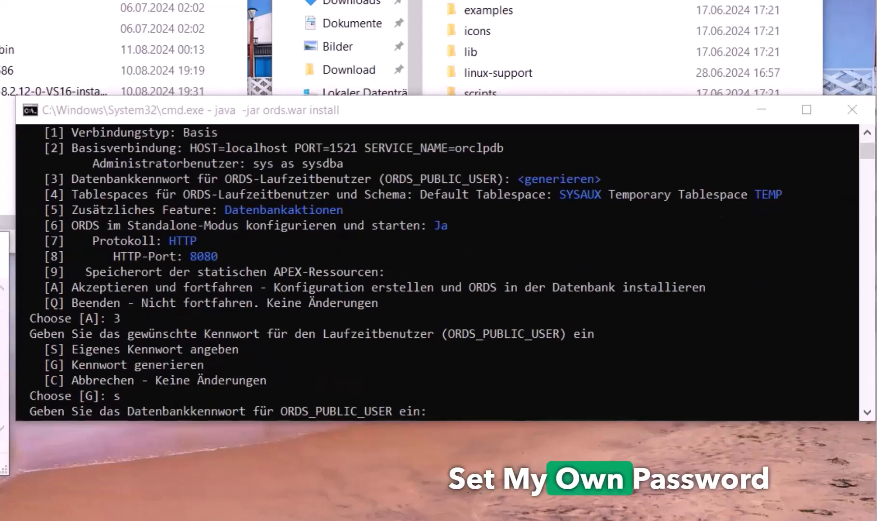
pyautogui.click(318, 165)
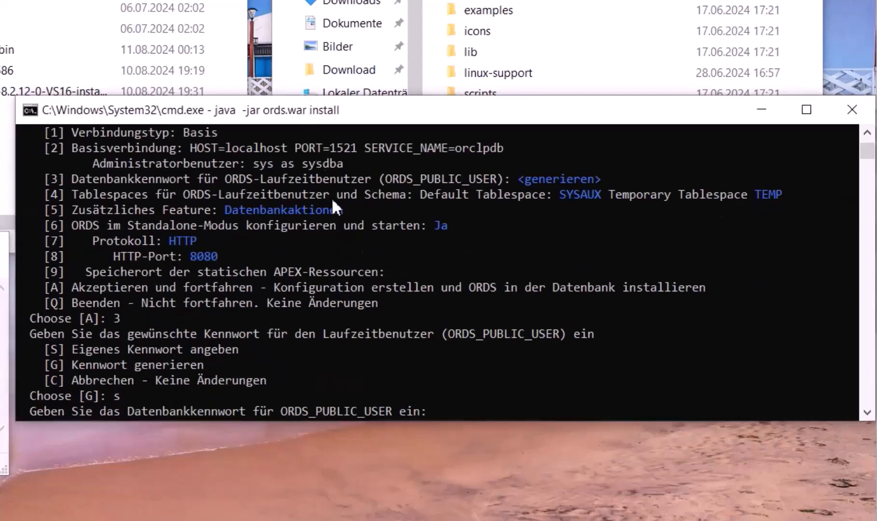
pyautogui.press('Return')
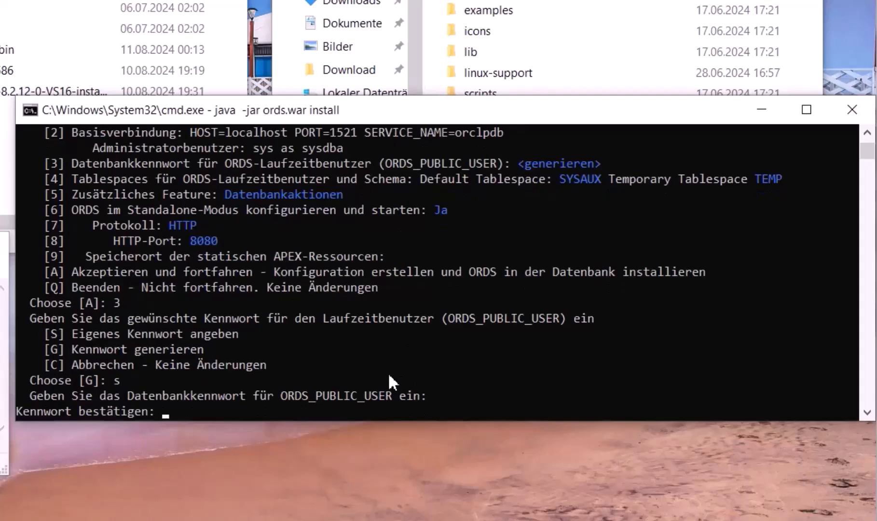
pyautogui.press('Return')
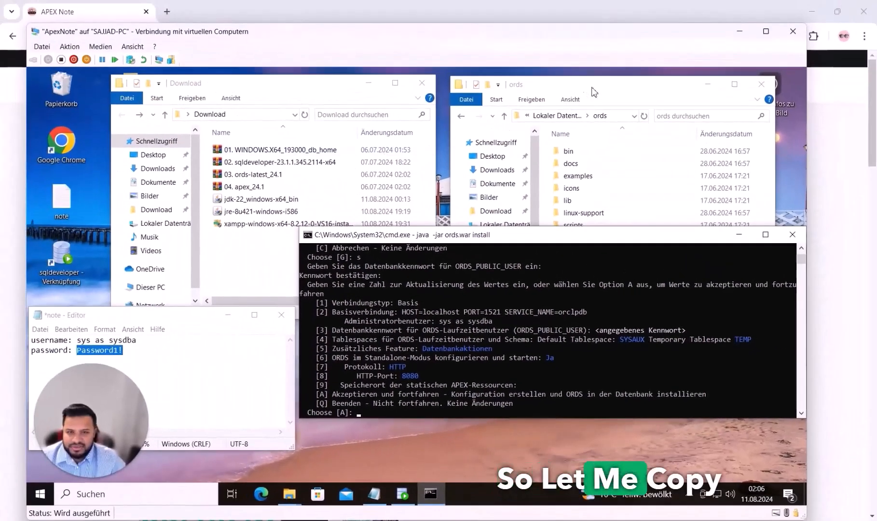
# In a new File Explorer window, browse into C:\apex\apex and select the images folder
pyautogui.click(572, 17)
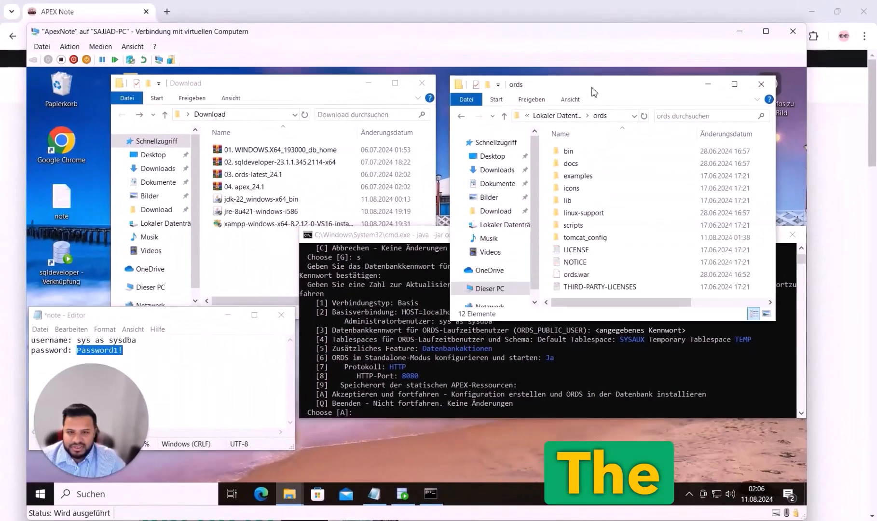
pyautogui.rightClick(287, 494)
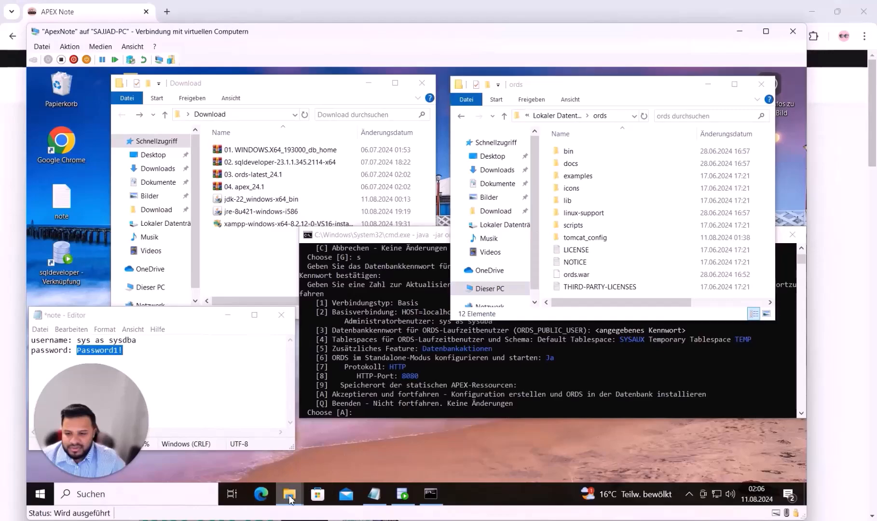
pyautogui.click(265, 436)
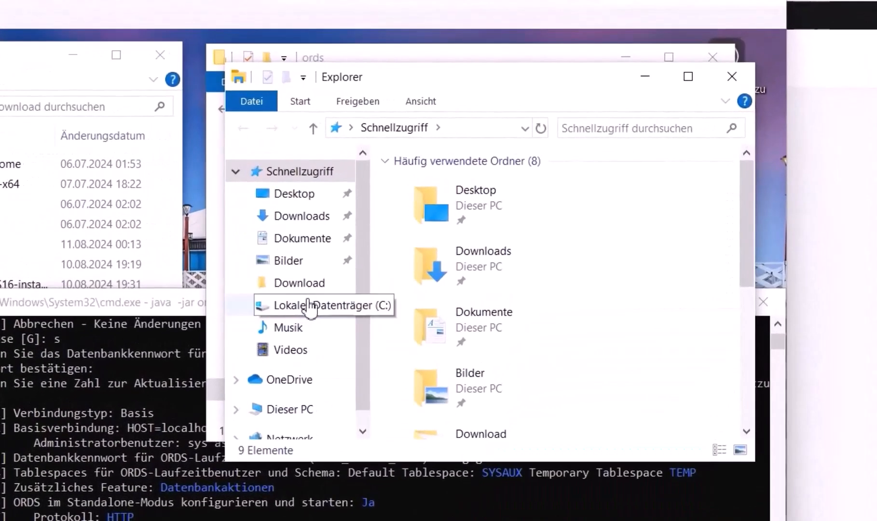
pyautogui.click(305, 409)
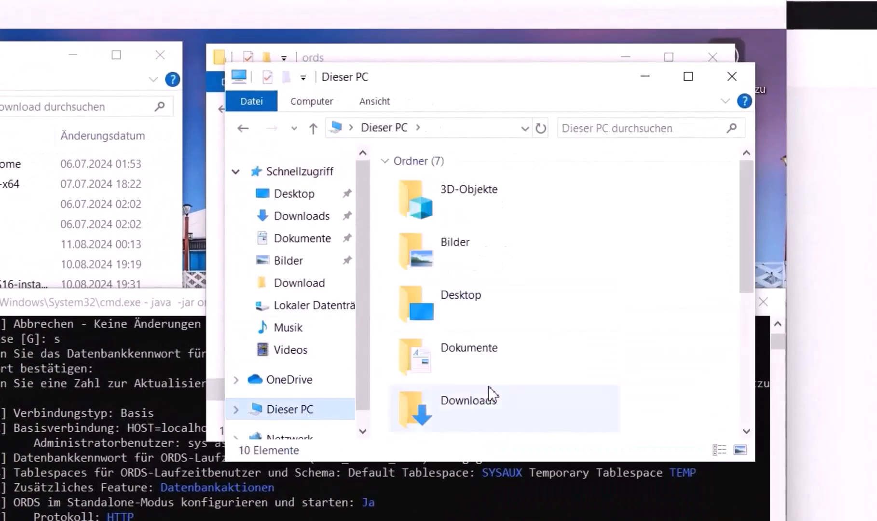
pyautogui.scroll(-5, 497, 392)
pyautogui.doubleClick(509, 361)
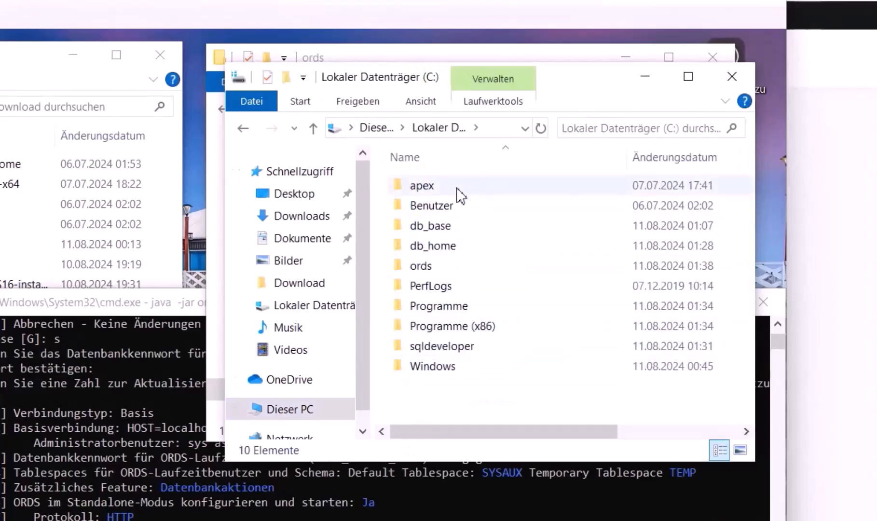
pyautogui.click(456, 187)
pyautogui.doubleClick(456, 188)
pyautogui.doubleClick(459, 188)
pyautogui.click(456, 225)
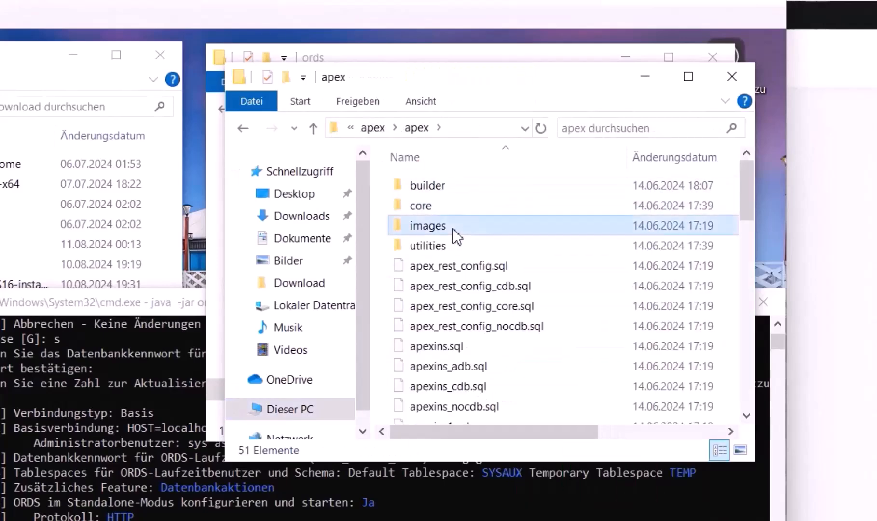
# Paste the images folder into C:\ords and close the apex folder window
pyautogui.moveTo(529, 84); pyautogui.dragTo(470, 244)
pyautogui.click(473, 156)
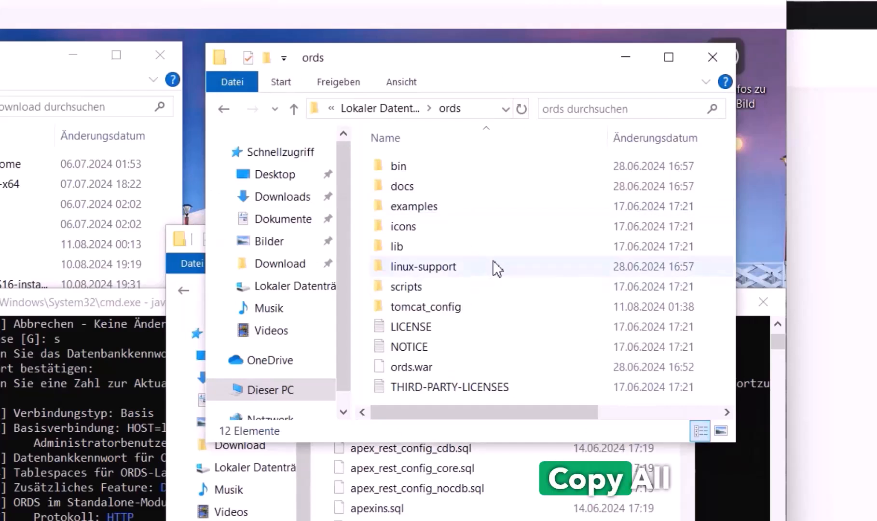
pyautogui.moveTo(501, 413)
pyautogui.mouseDown()
pyautogui.moveTo(527, 412)
pyautogui.moveTo(500, 412)
pyautogui.mouseUp()
pyautogui.click(527, 312)
pyautogui.moveTo(617, 446); pyautogui.dragTo(622, 520)
pyautogui.click(499, 454)
pyautogui.hotkey('ctrl', 'v')
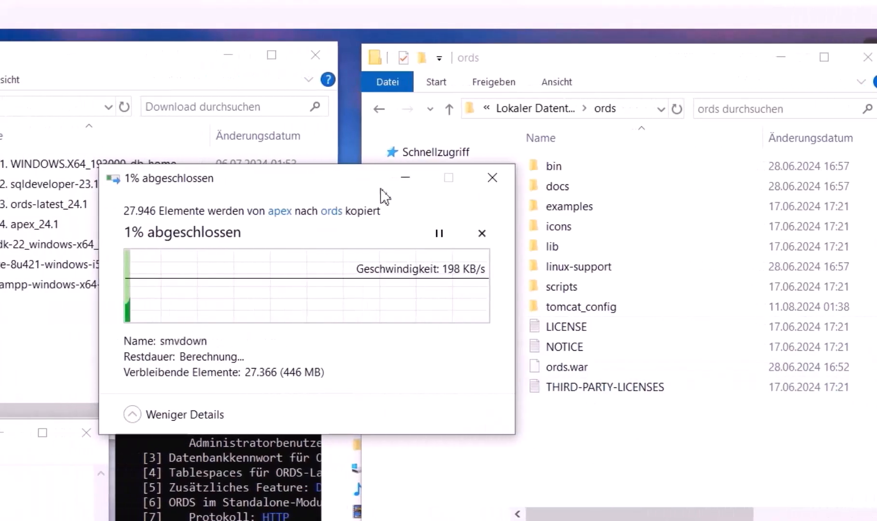
pyautogui.moveTo(266, 182); pyautogui.dragTo(429, 120)
pyautogui.moveTo(493, 114); pyautogui.dragTo(515, 98)
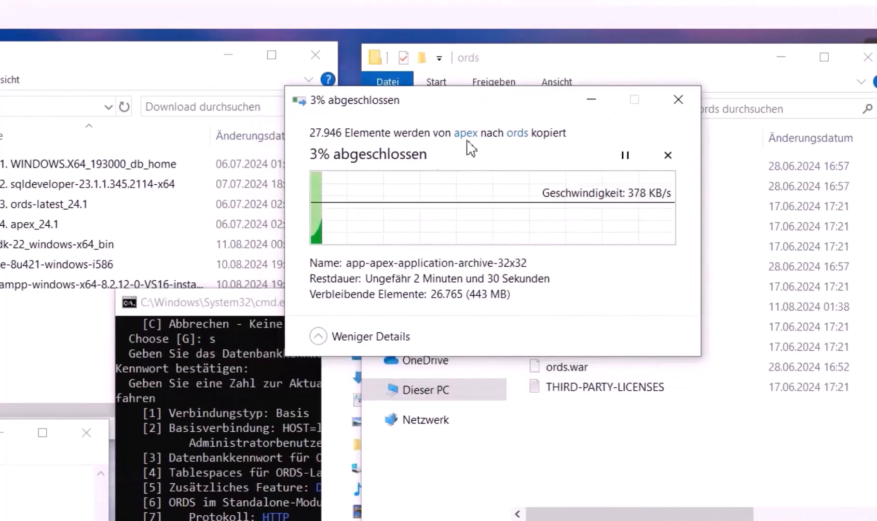
pyautogui.click(340, 518)
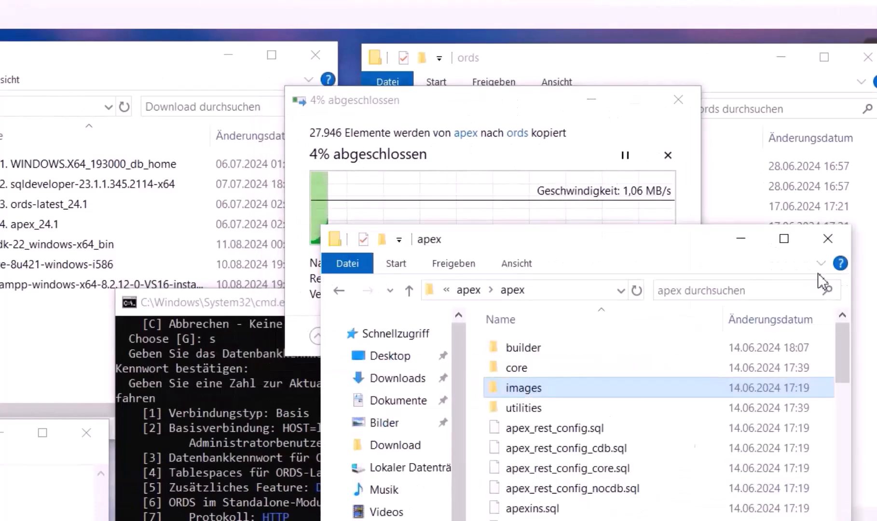
pyautogui.click(828, 238)
# Check that the ords folder now contains the new images folder
pyautogui.click(234, 316)
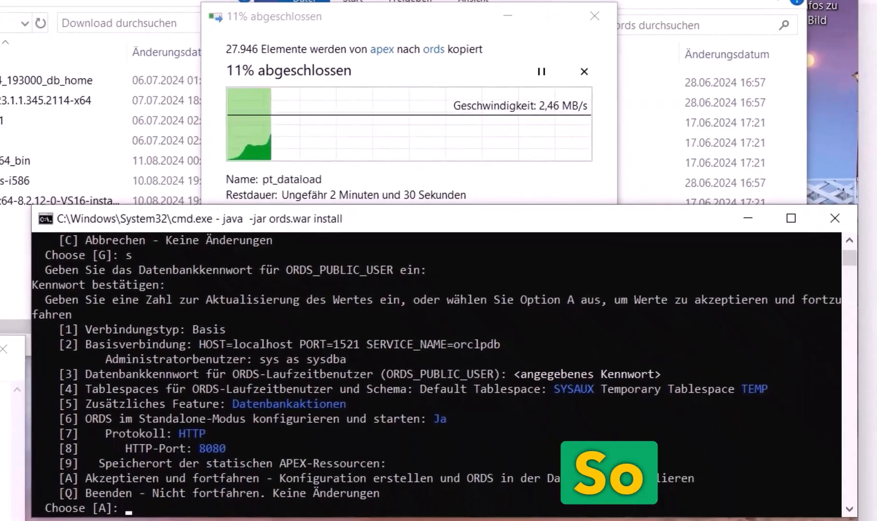
pyautogui.click(680, 127)
pyautogui.click(562, 60)
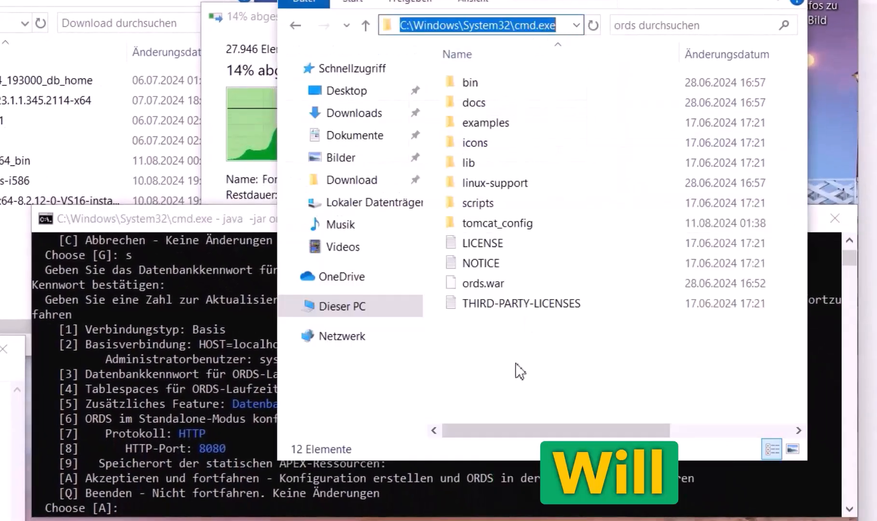
pyautogui.click(594, 27)
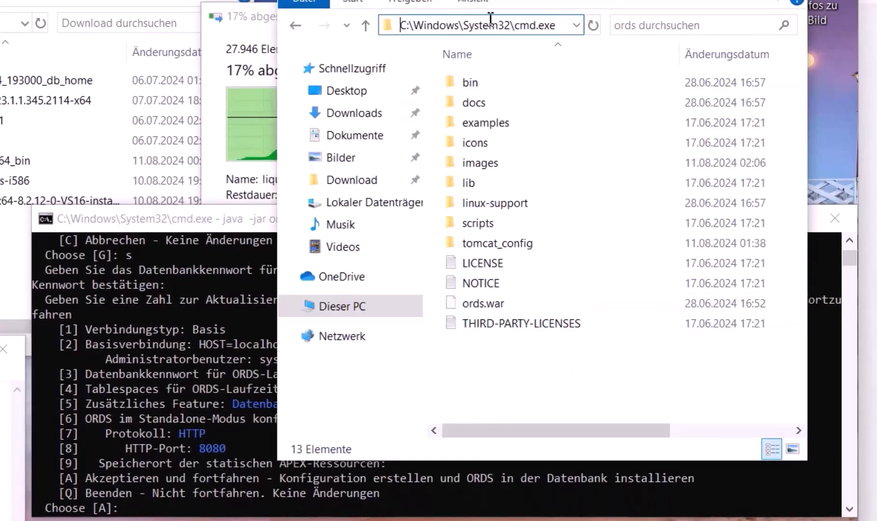
pyautogui.click(505, 376)
pyautogui.click(544, 24)
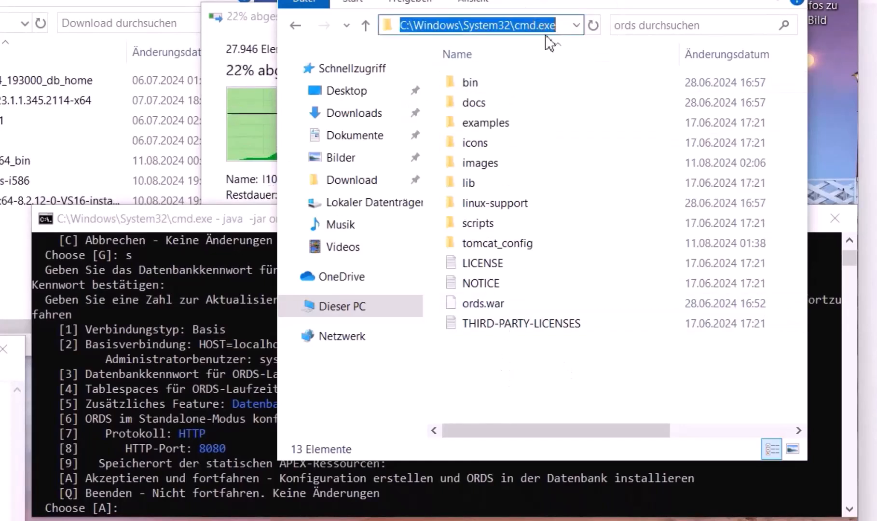
pyautogui.click(533, 367)
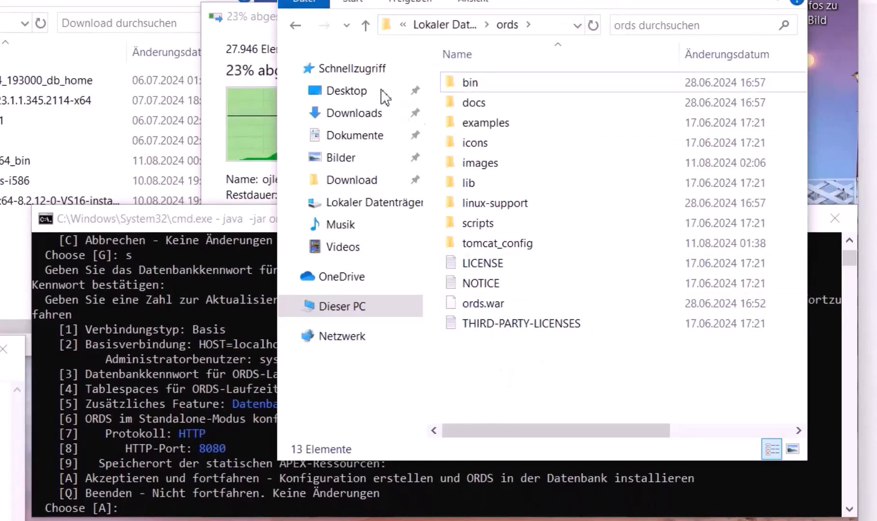
# Reopen C:\ords and complete the address-bar path to C:\ords\images
pyautogui.click(445, 28)
pyautogui.doubleClick(504, 179)
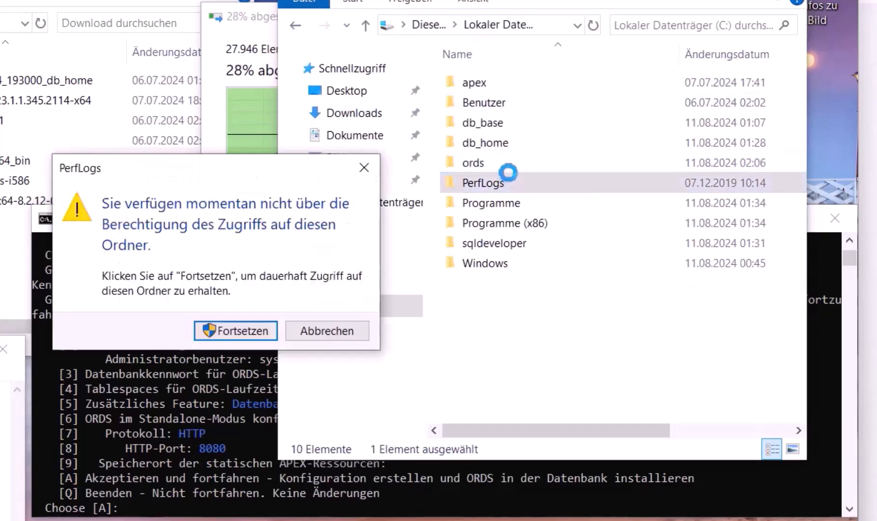
pyautogui.click(359, 332)
pyautogui.doubleClick(499, 162)
pyautogui.click(525, 25)
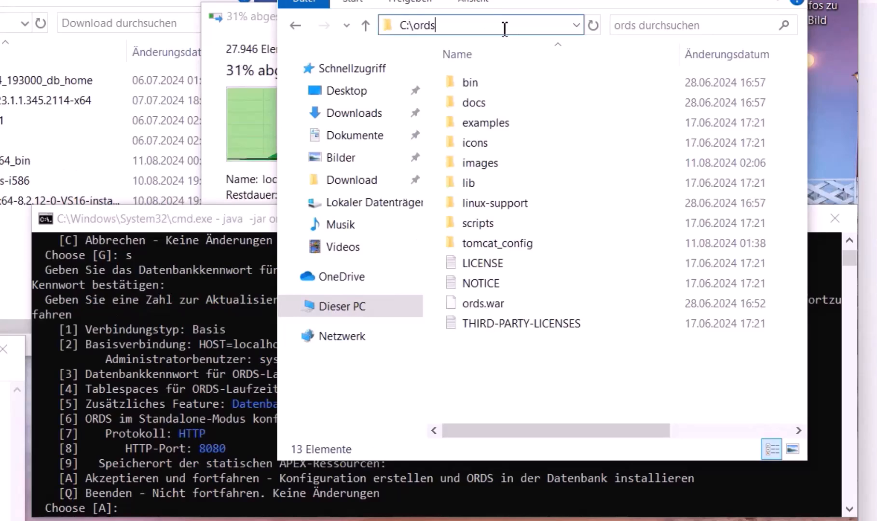
pyautogui.write('\\im')
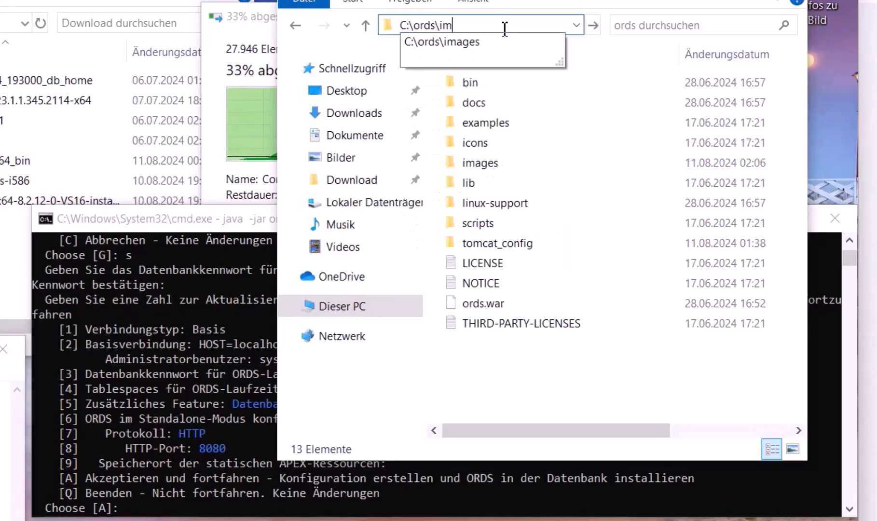
pyautogui.press('Tab')
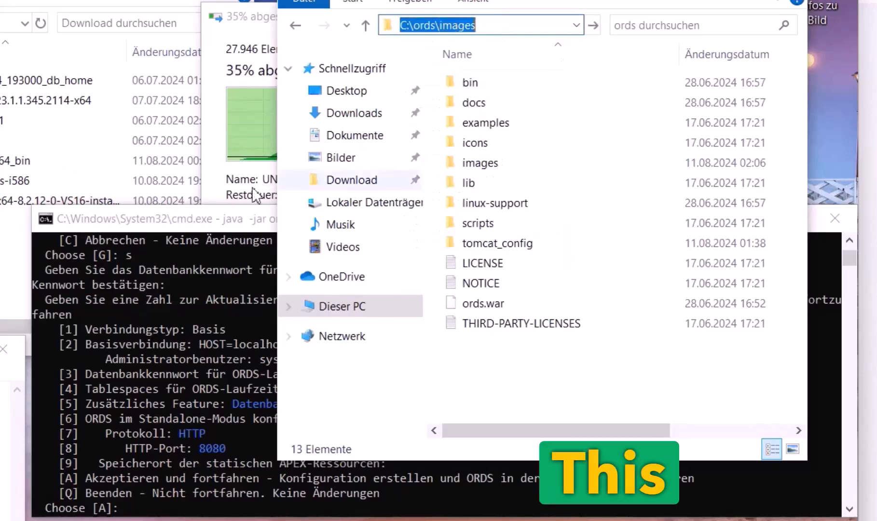
pyautogui.click(216, 221)
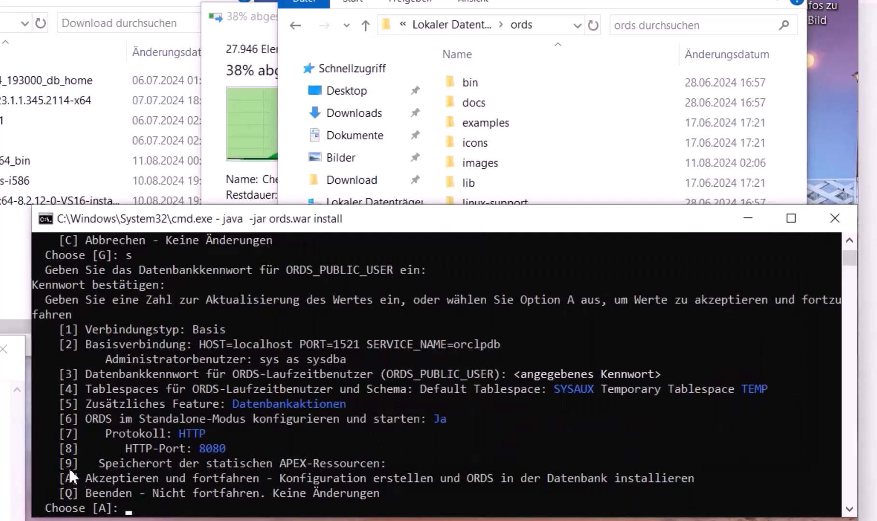
# Set the static APEX resources location (option 9) to C:/ords/images, using forward slashes
pyautogui.write('9')
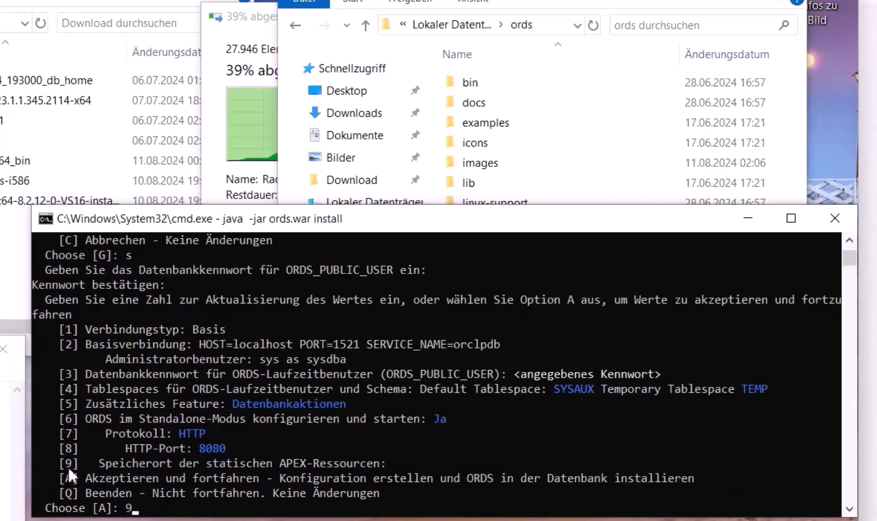
pyautogui.press('Return')
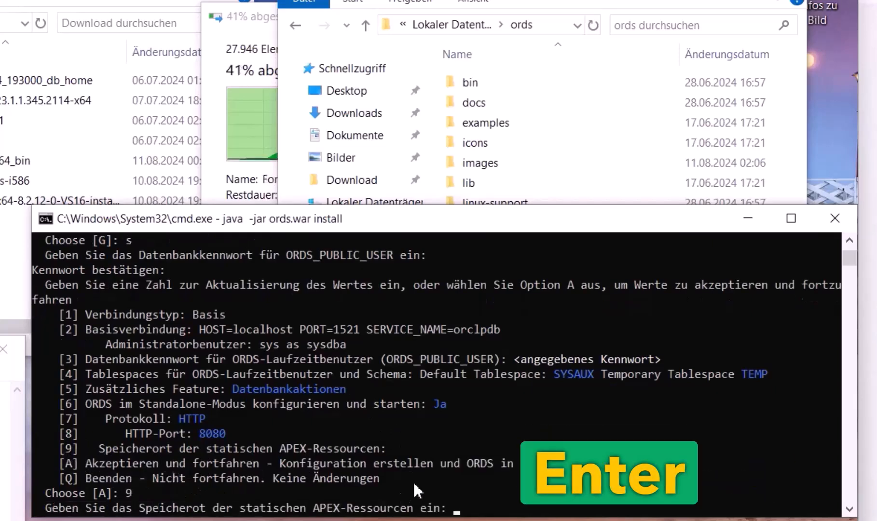
pyautogui.press('Left')
pyautogui.press('Left')
pyautogui.press('Left')
pyautogui.press('Left')
pyautogui.press('Left')
pyautogui.press('Left')
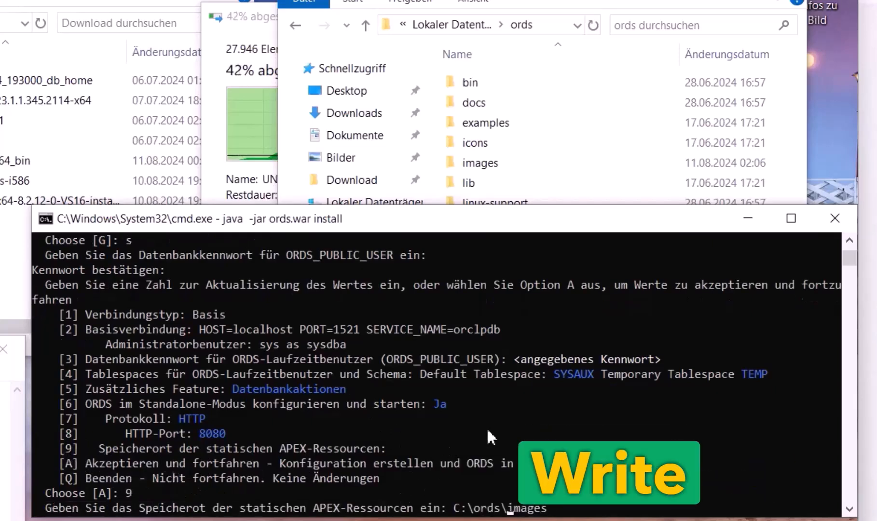
pyautogui.press('BackSpace')
pyautogui.write('/')
pyautogui.press('Left')
pyautogui.press('Left')
pyautogui.press('Left')
pyautogui.press('Left')
pyautogui.press('Left')
pyautogui.press('BackSpace')
pyautogui.write('/')
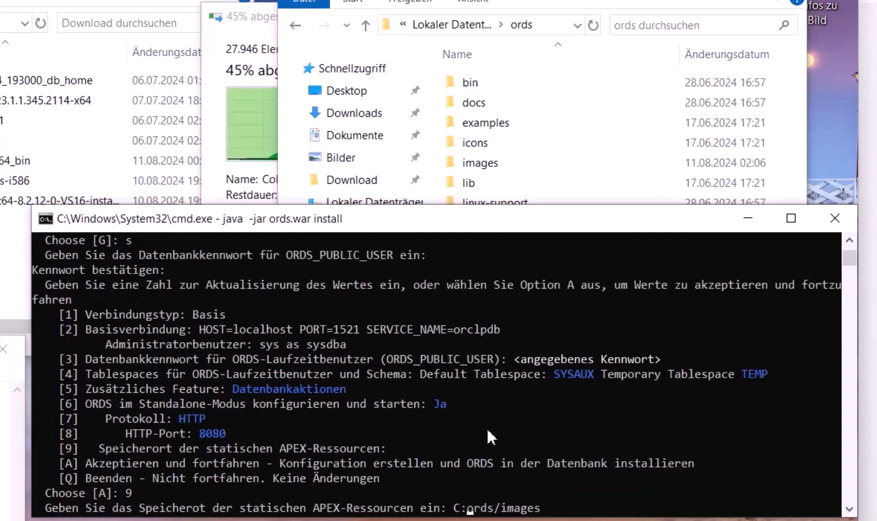
pyautogui.press('Left')
pyautogui.press('Return')
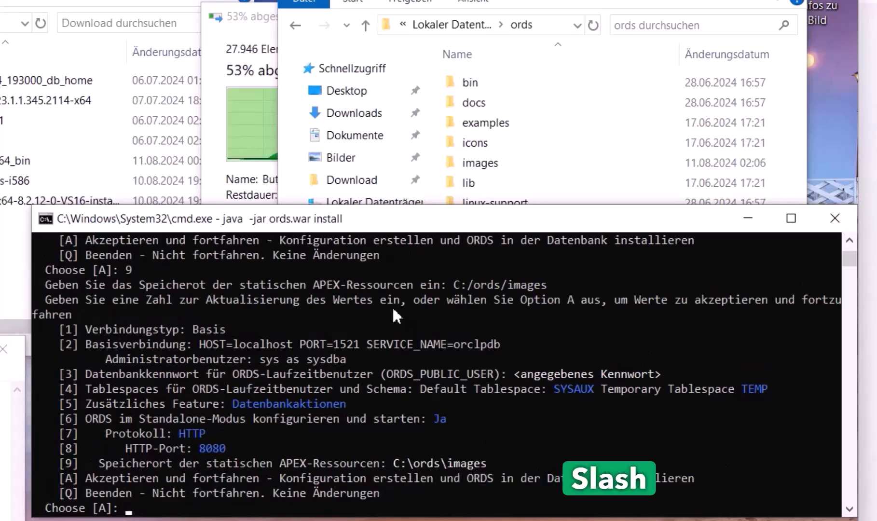
# Accept the summary settings to start installing ORDS into the database
pyautogui.click(255, 16)
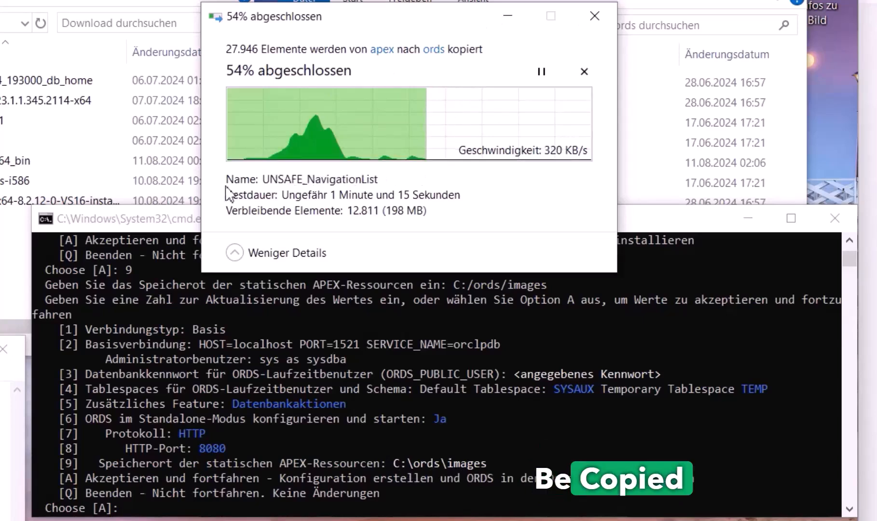
pyautogui.click(399, 464)
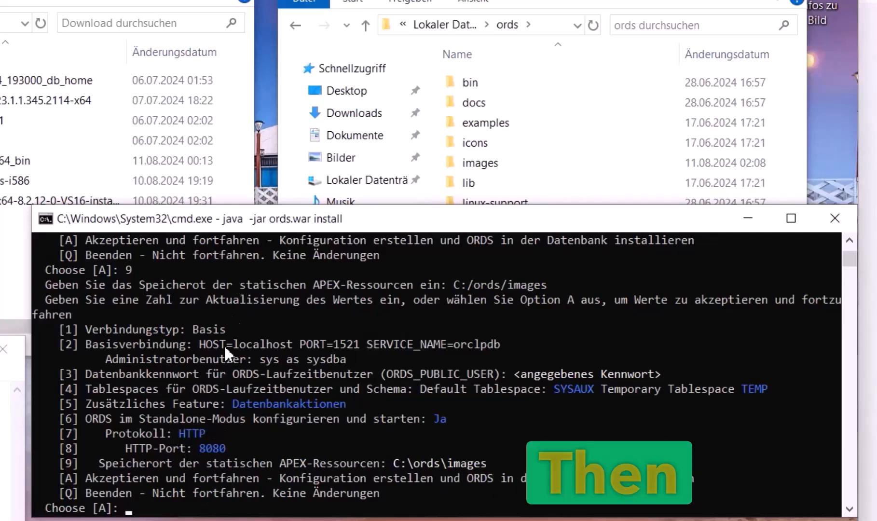
pyautogui.press('Return')
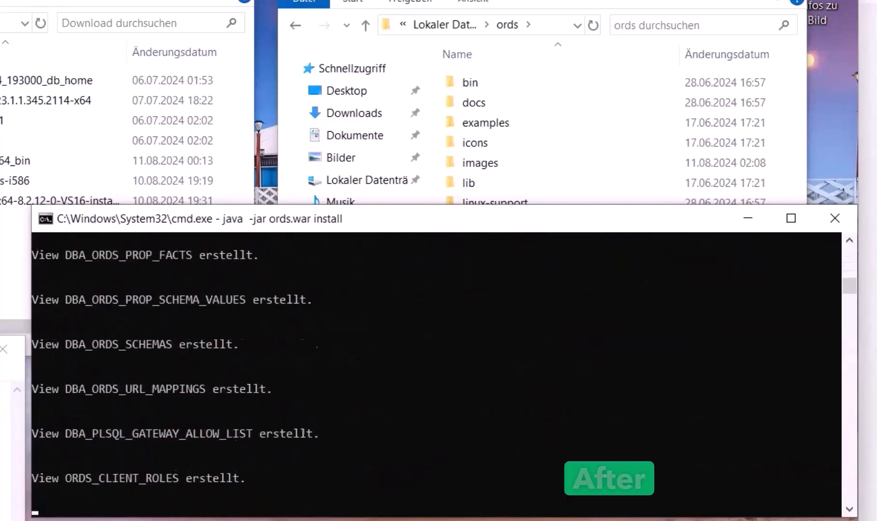
pyautogui.click(241, 520)
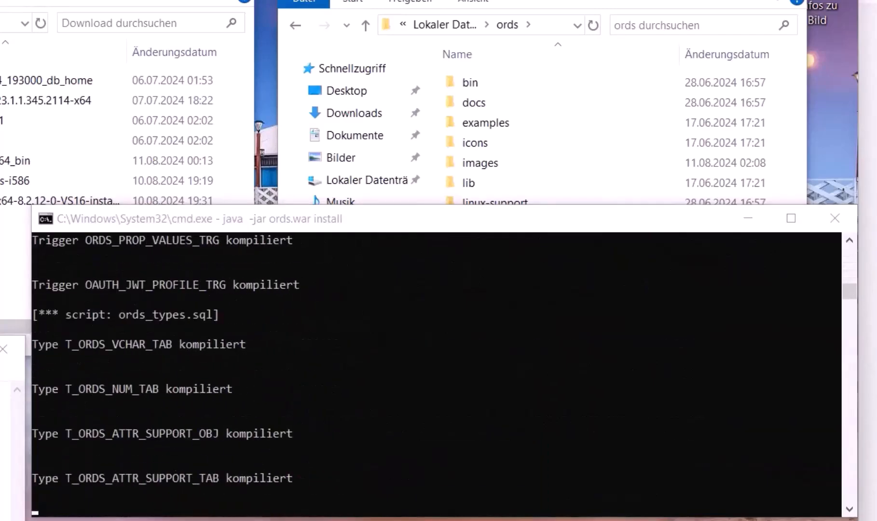
pyautogui.click(490, 24)
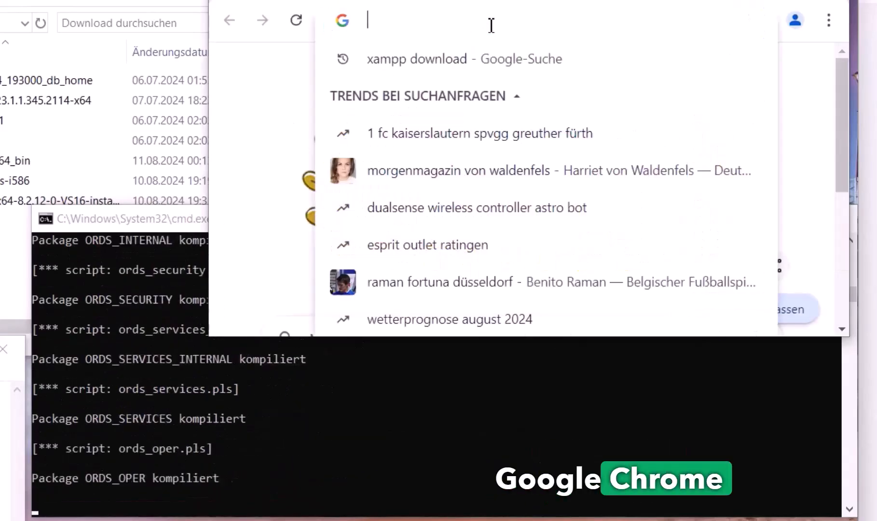
pyautogui.write('local')
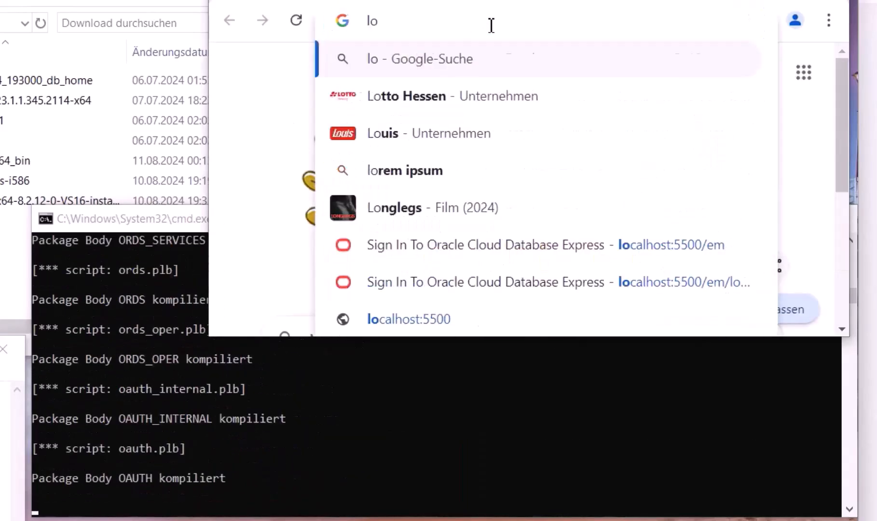
pyautogui.press('End')
pyautogui.press('BackSpace')
pyautogui.press('BackSpace')
pyautogui.press('BackSpace')
pyautogui.press('BackSpace')
pyautogui.press('BackSpace')
pyautogui.press('BackSpace')
pyautogui.press('BackSpace')
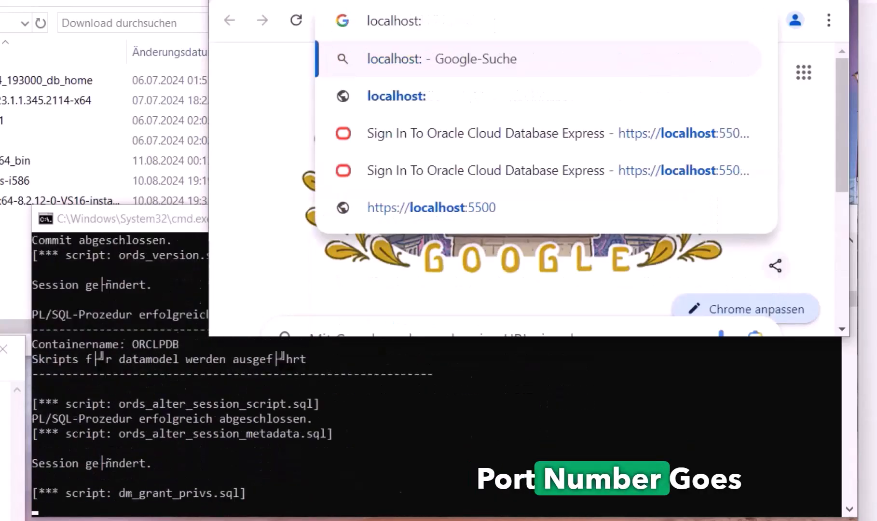
pyautogui.press('Down')
pyautogui.press('Down')
pyautogui.press('Down')
pyautogui.press('BackSpace')
pyautogui.press('BackSpace')
pyautogui.press('BackSpace')
pyautogui.press('BackSpace')
pyautogui.press('BackSpace')
pyautogui.press('BackSpace')
pyautogui.press('BackSpace')
pyautogui.press('BackSpace')
pyautogui.press('BackSpace')
pyautogui.press('BackSpace')
pyautogui.press('BackSpace')
pyautogui.press('BackSpace')
pyautogui.press('BackSpace')
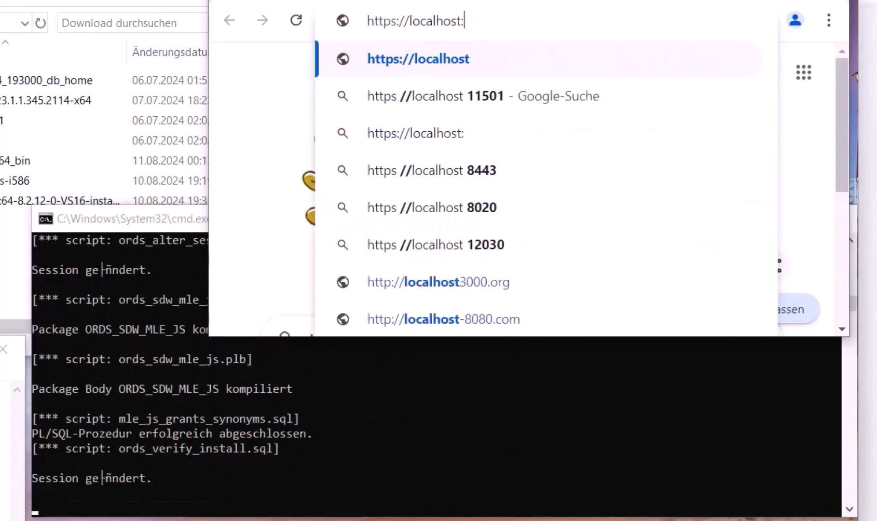
pyautogui.write('8080')
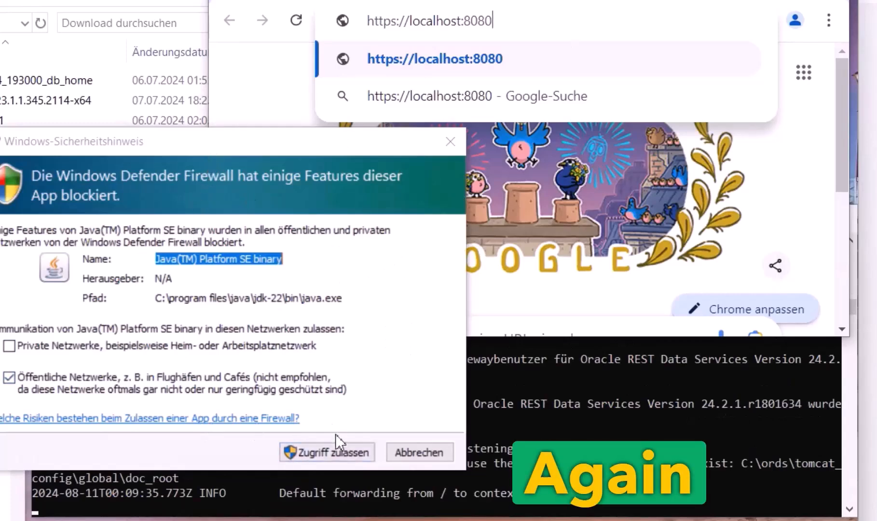
pyautogui.click(339, 456)
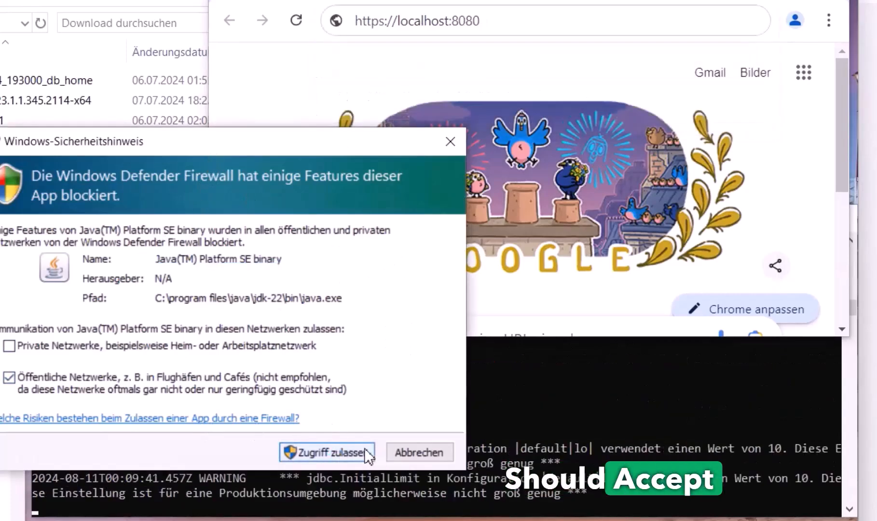
pyautogui.click(363, 453)
pyautogui.click(191, 235)
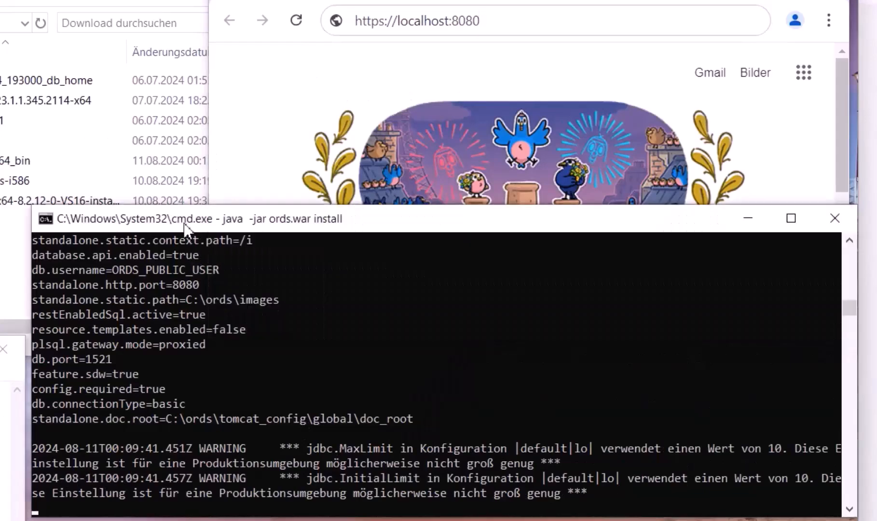
pyautogui.moveTo(191, 225); pyautogui.dragTo(155, 211)
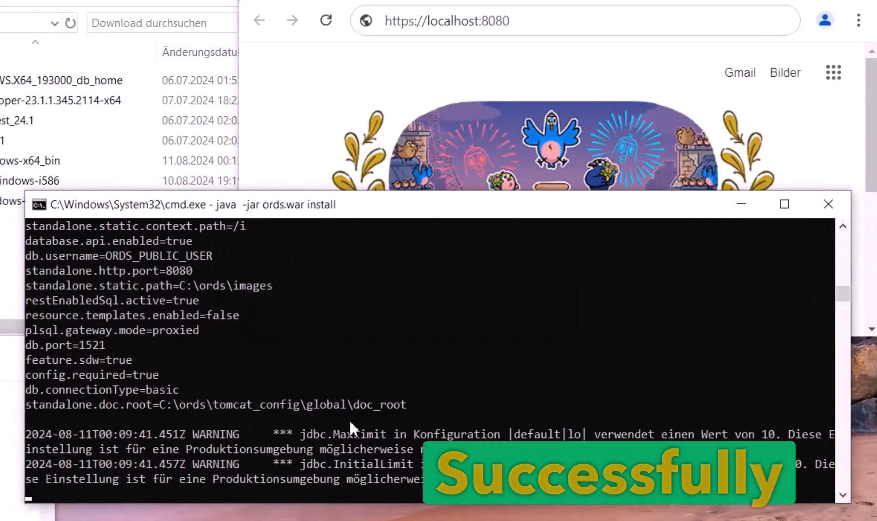
pyautogui.click(549, 25)
pyautogui.press('Return')
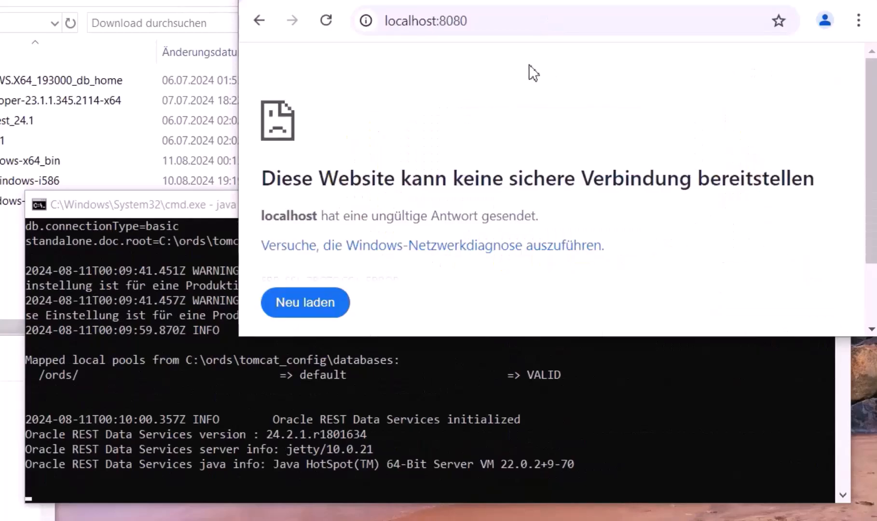
pyautogui.click(485, 19)
# Load localhost:8080 over plain http in a new tab to reach the ORDS landing page
pyautogui.hotkey('ctrl', 't')
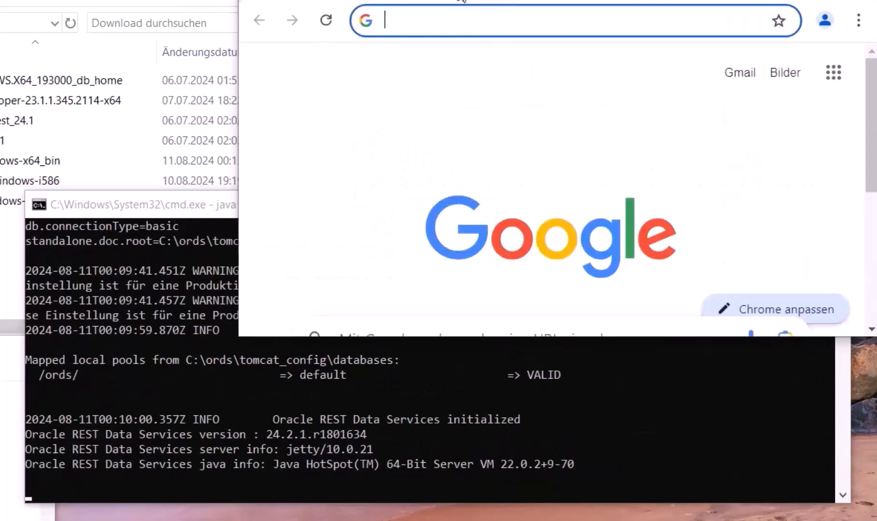
pyautogui.click(478, 21)
pyautogui.write('localhost')
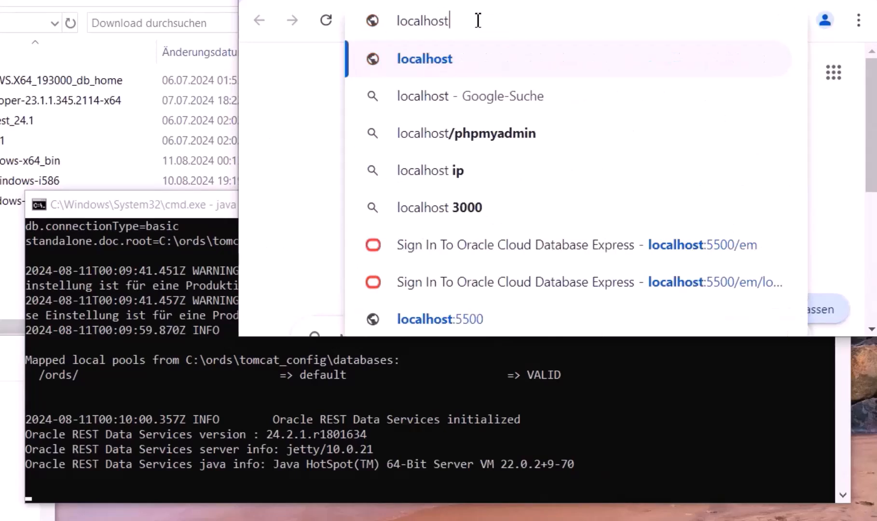
pyautogui.press('BackSpace')
pyautogui.press('BackSpace')
pyautogui.press('BackSpace')
pyautogui.write('lho')
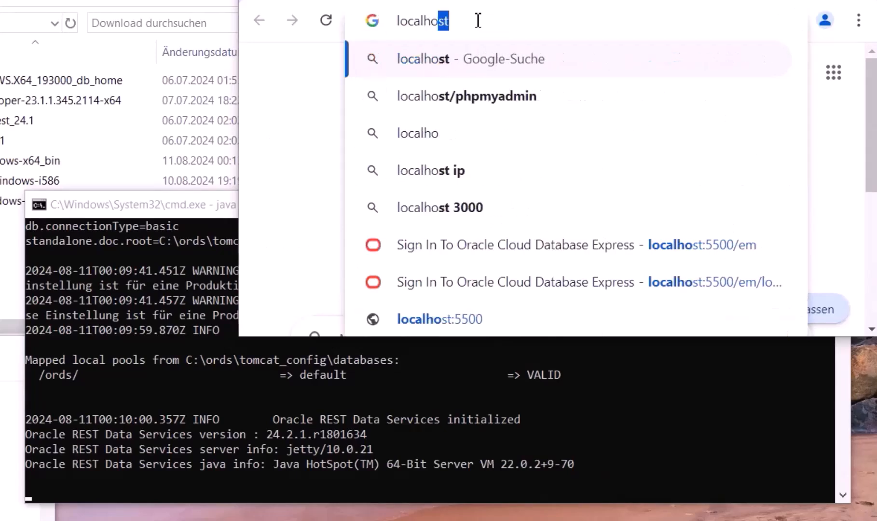
pyautogui.hotkey('ctrl', 'a')
pyautogui.write('local')
pyautogui.press('End')
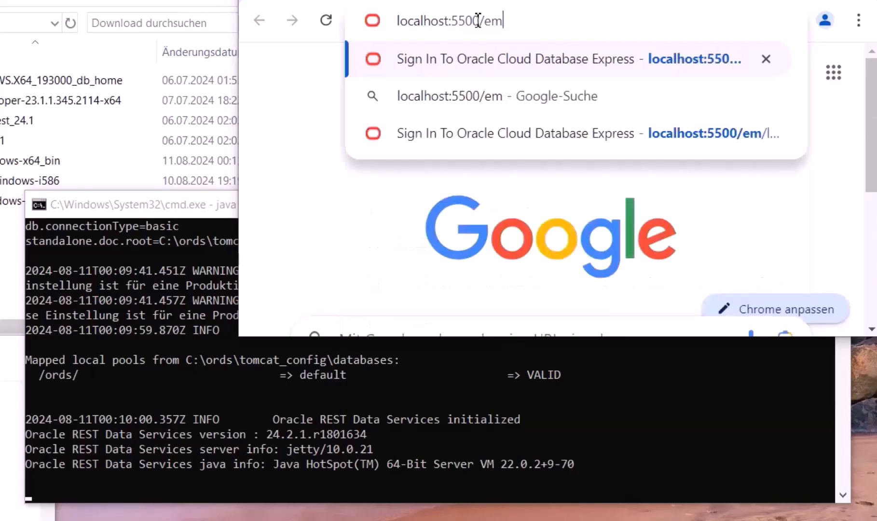
pyautogui.press('BackSpace')
pyautogui.press('BackSpace')
pyautogui.press('BackSpace')
pyautogui.press('BackSpace')
pyautogui.press('BackSpace')
pyautogui.press('BackSpace')
pyautogui.press('BackSpace')
pyautogui.write('80')
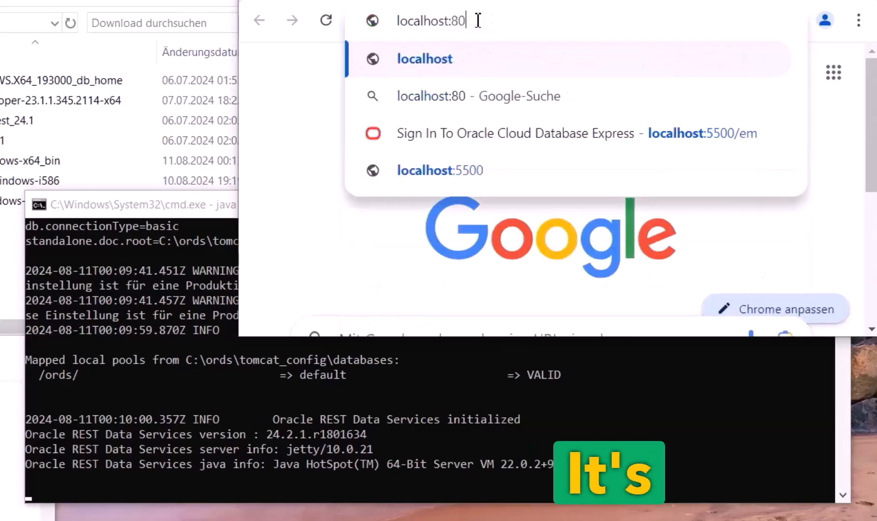
pyautogui.write('80')
pyautogui.press('Return')
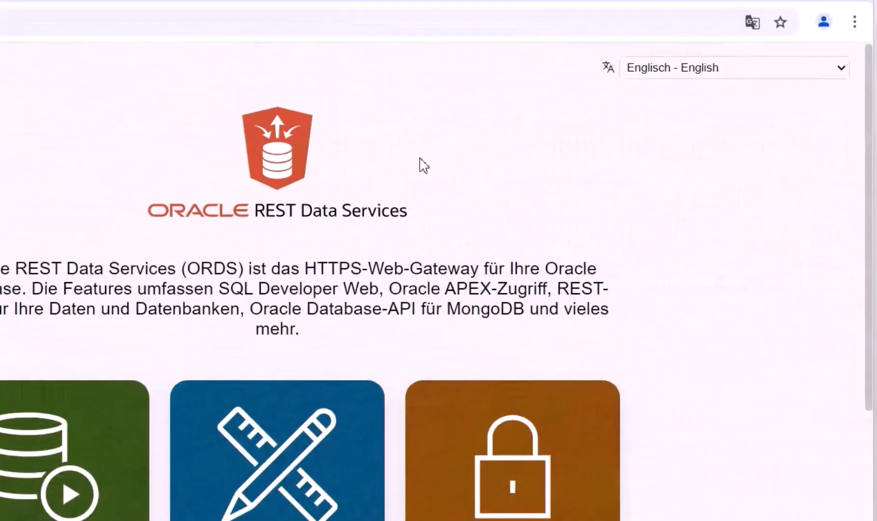
# Open Oracle APEX from the ORDS landing page and go to the Administration sign-in
pyautogui.scroll(-3, 381, 247)
pyautogui.scroll(-2, 395, 249)
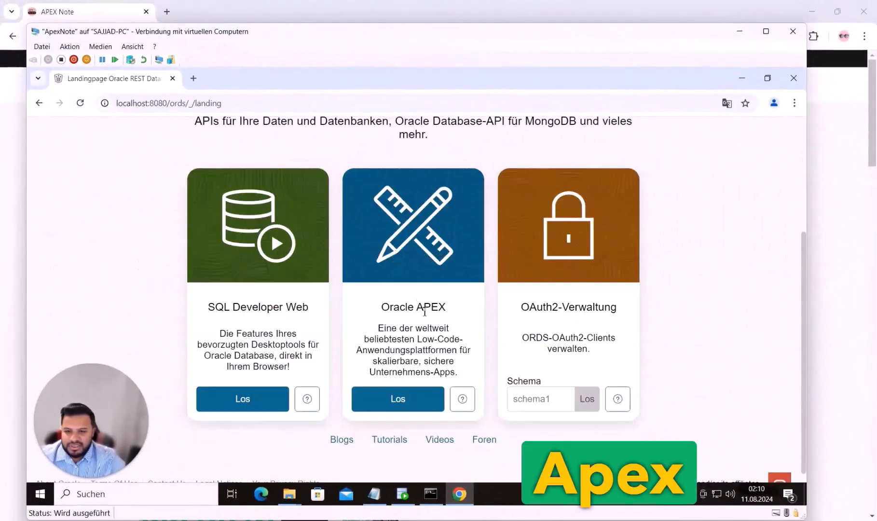
pyautogui.click(412, 397)
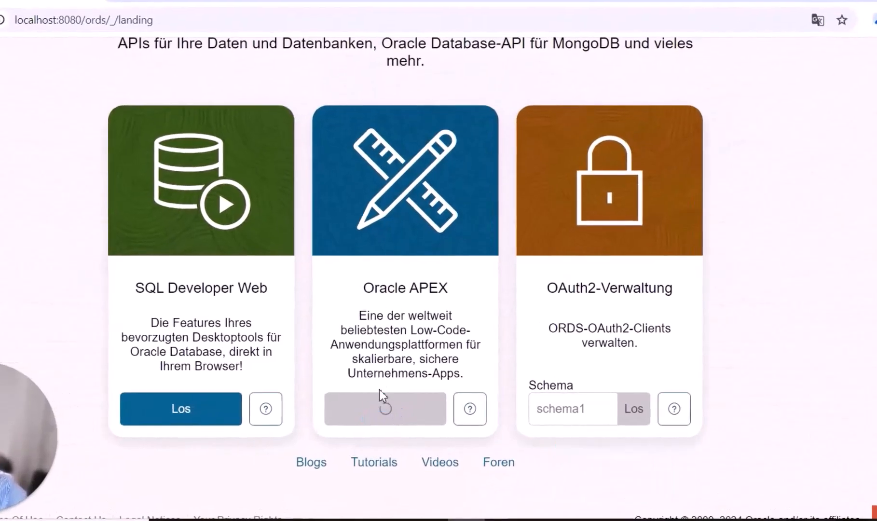
pyautogui.scroll(-6, 595, 307)
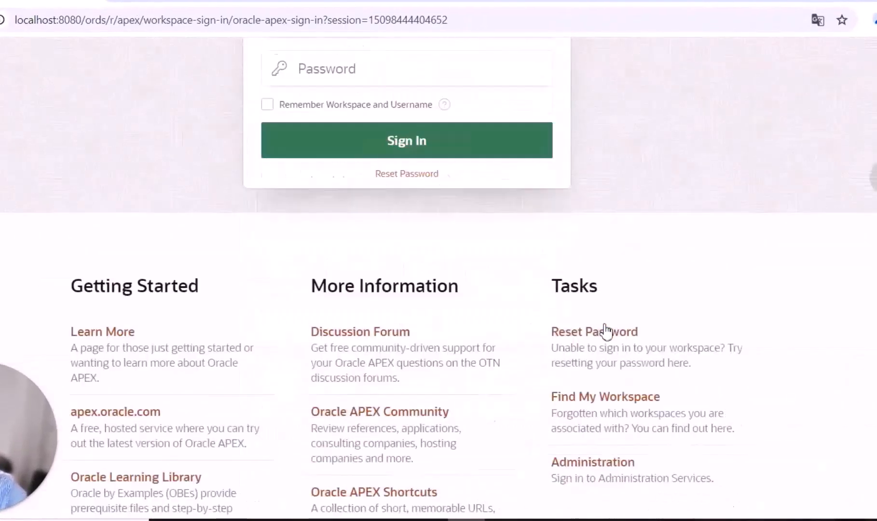
pyautogui.click(563, 431)
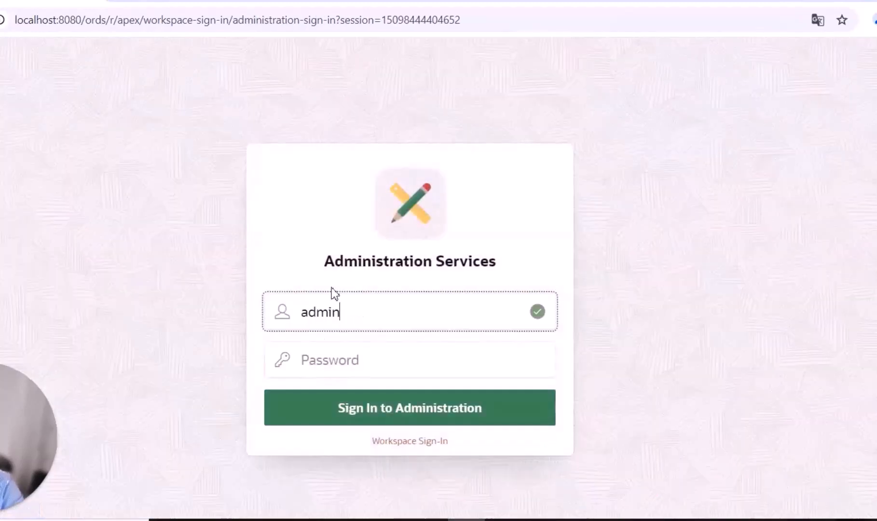
# Sign in to Administration Services as admin with the pasted password, declining to save it
pyautogui.click(355, 520)
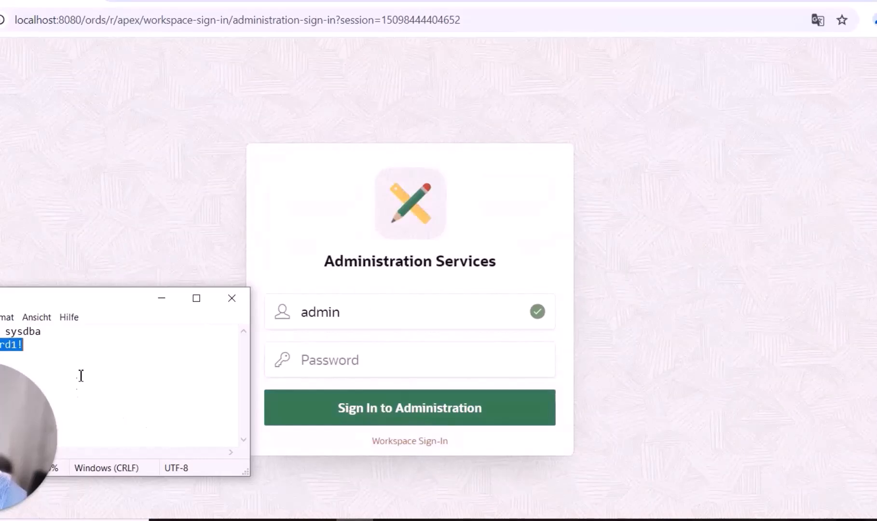
pyautogui.click(328, 361)
pyautogui.hotkey('ctrl', 'v')
pyautogui.click(322, 410)
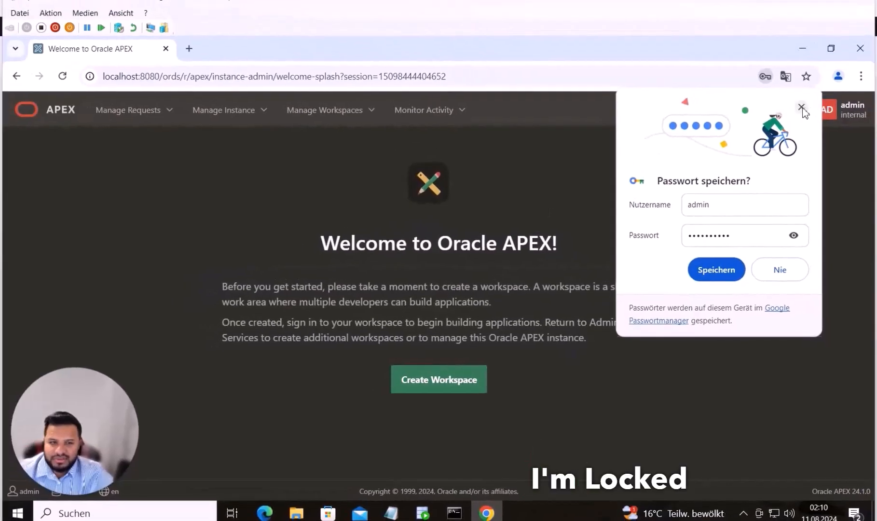
pyautogui.click(801, 104)
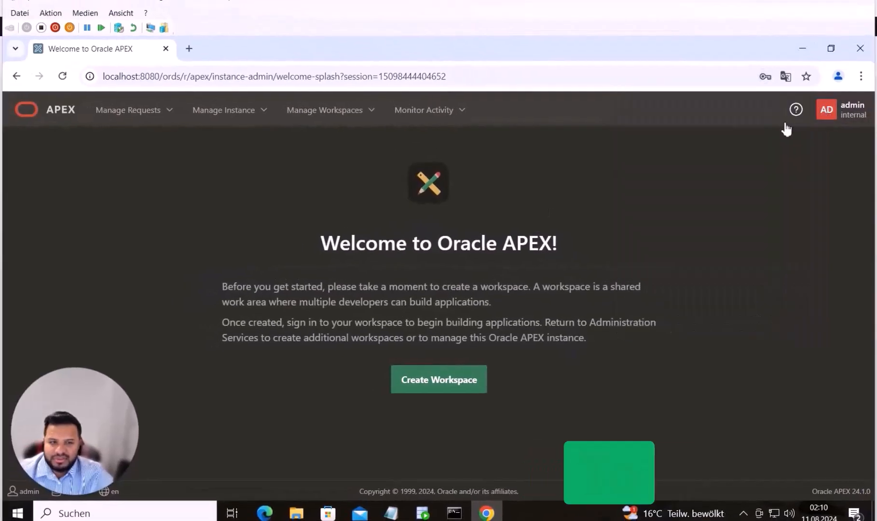
pyautogui.moveTo(292, 53); pyautogui.dragTo(639, 69)
pyautogui.moveTo(389, 210); pyautogui.dragTo(401, 263)
# Launch the XAMPP installer from Downloads, approving the UAC prompt and warning
pyautogui.click(246, 240)
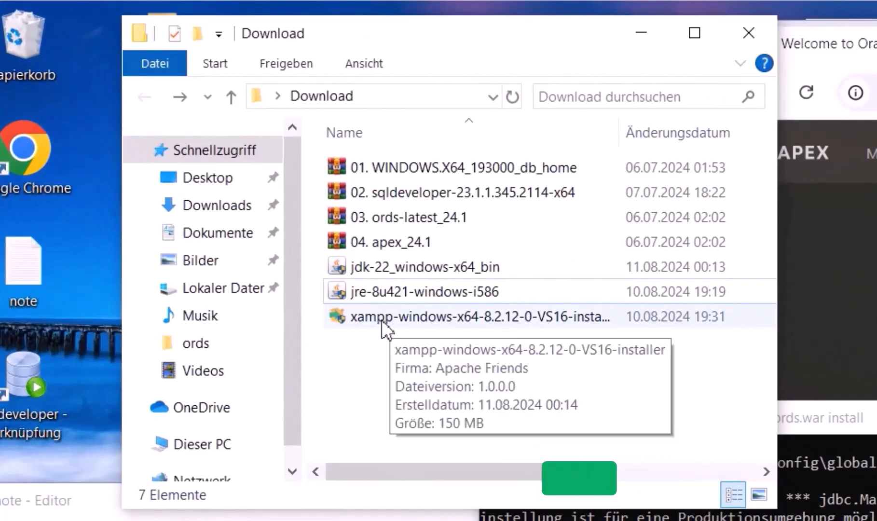
pyautogui.doubleClick(382, 320)
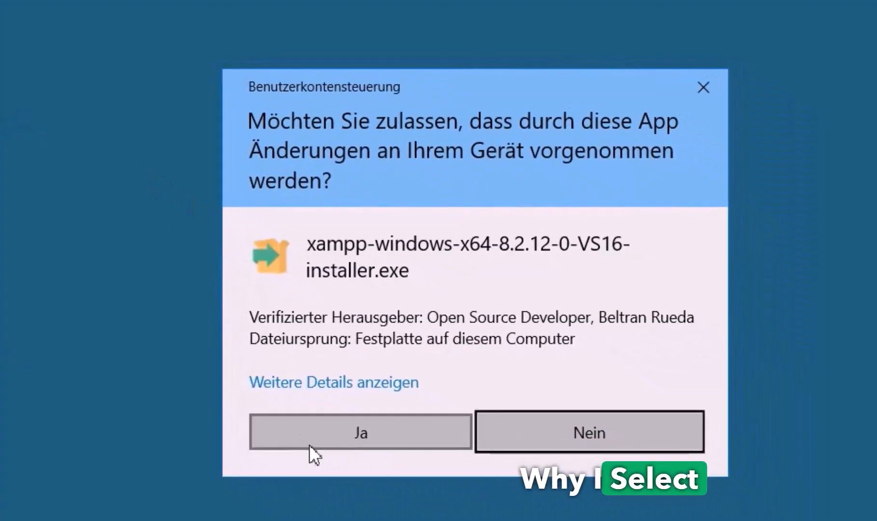
pyautogui.click(376, 485)
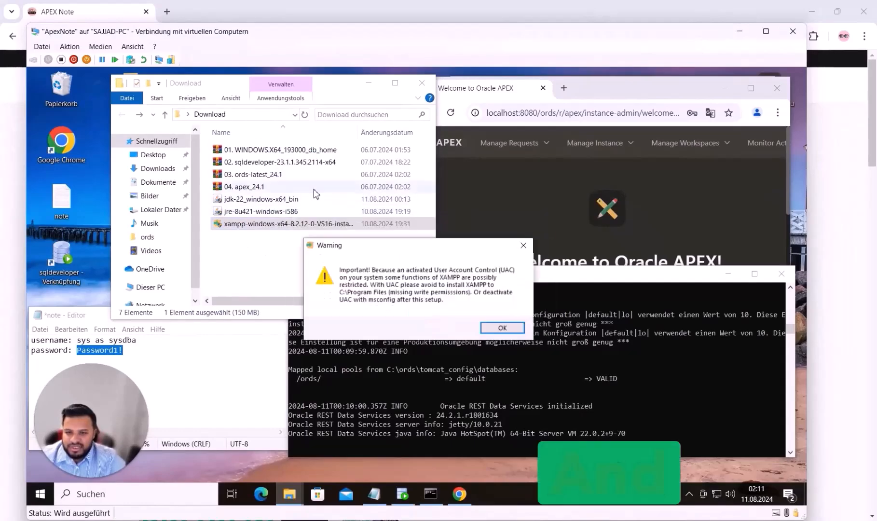
pyautogui.click(501, 328)
pyautogui.click(488, 397)
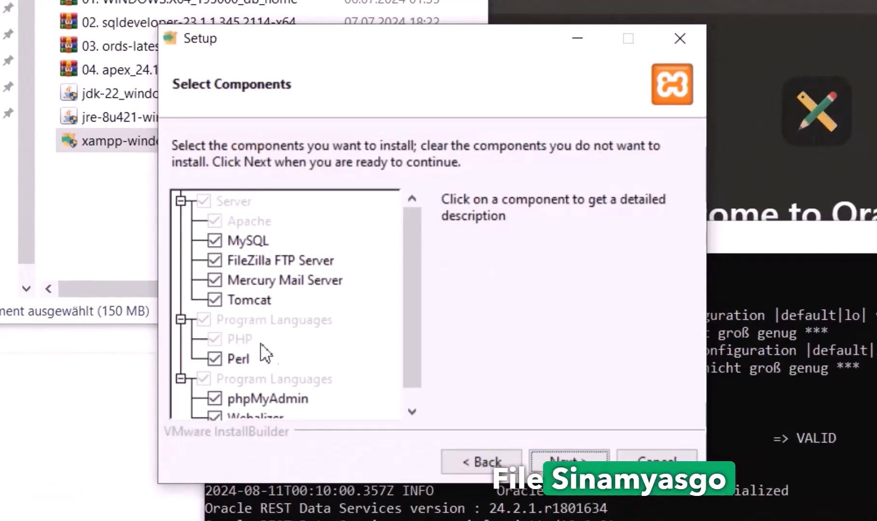
# Install XAMPP with default components, default folder and English, then maximize the APEX window
pyautogui.moveTo(409, 370); pyautogui.dragTo(420, 356)
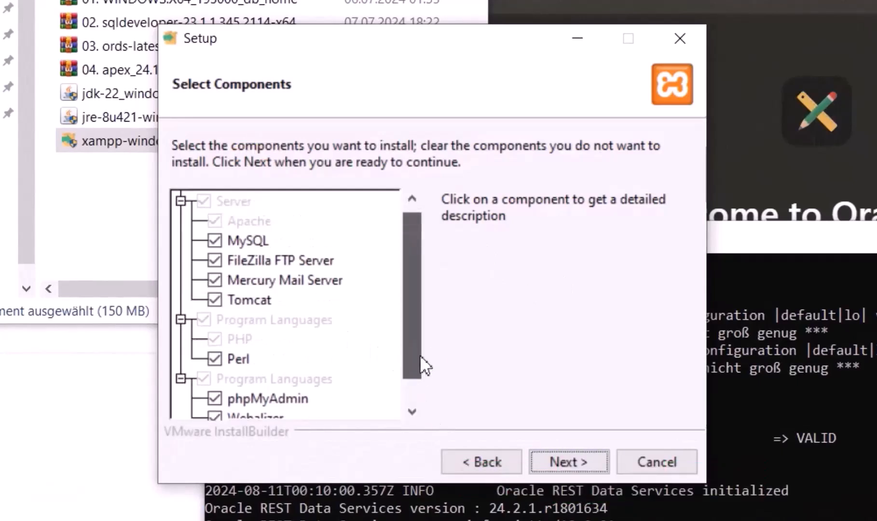
pyautogui.click(583, 472)
pyautogui.click(578, 470)
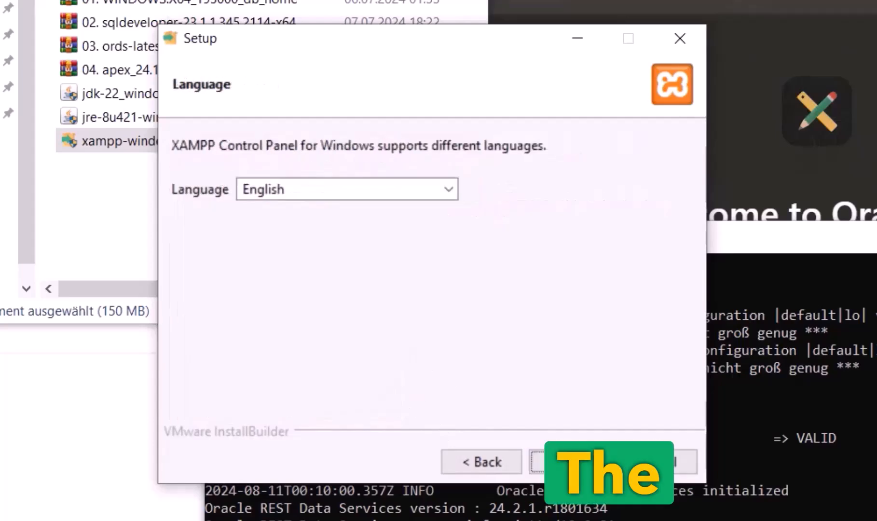
pyautogui.click(574, 462)
pyautogui.click(574, 462)
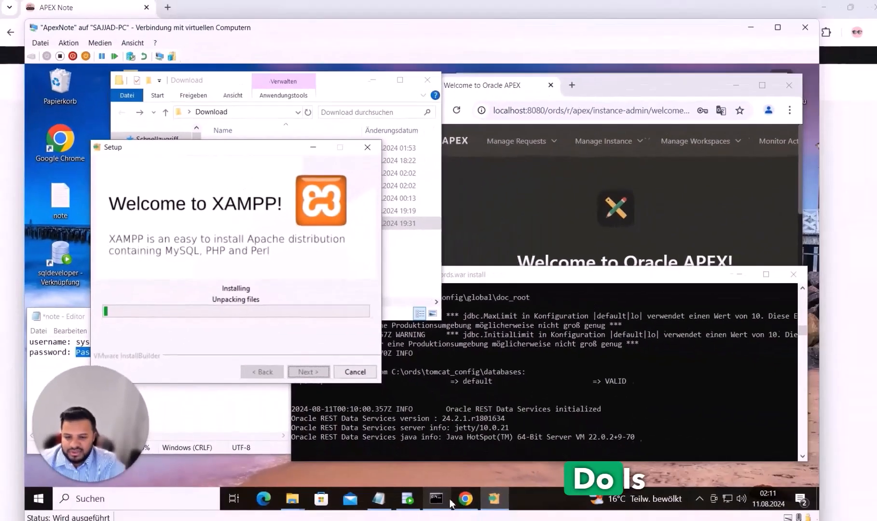
pyautogui.click(466, 500)
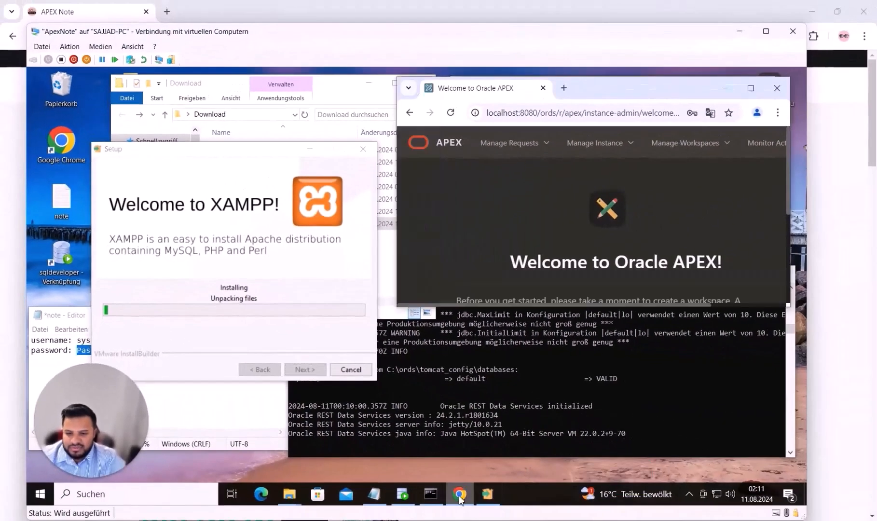
pyautogui.click(750, 88)
# Start a workspace named test with a new schema test and its password
pyautogui.click(416, 380)
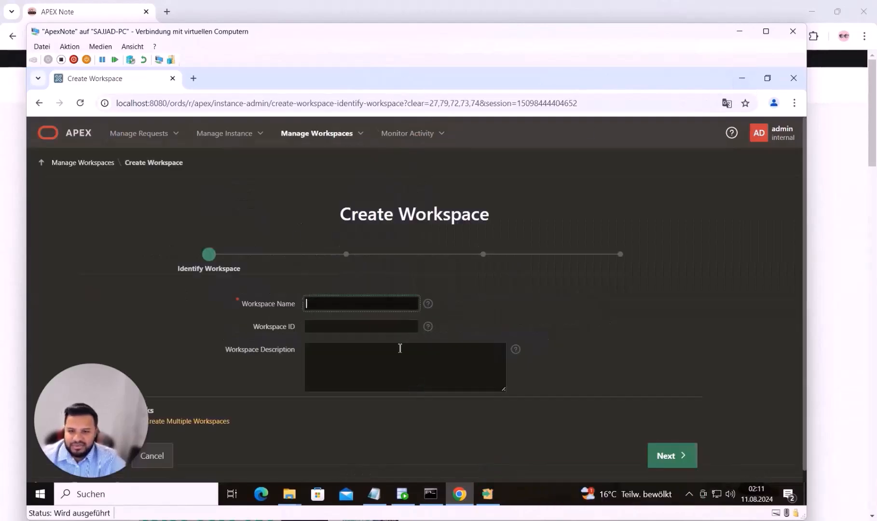
pyautogui.write('test')
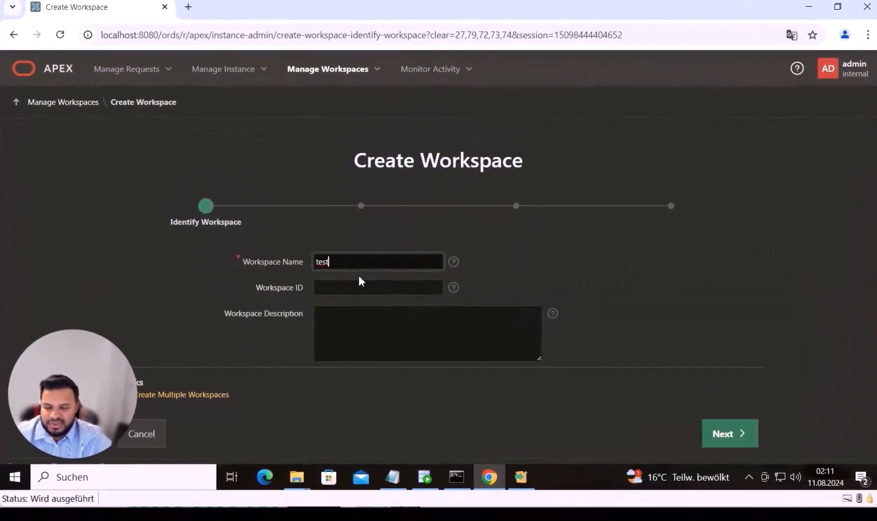
pyautogui.click(719, 432)
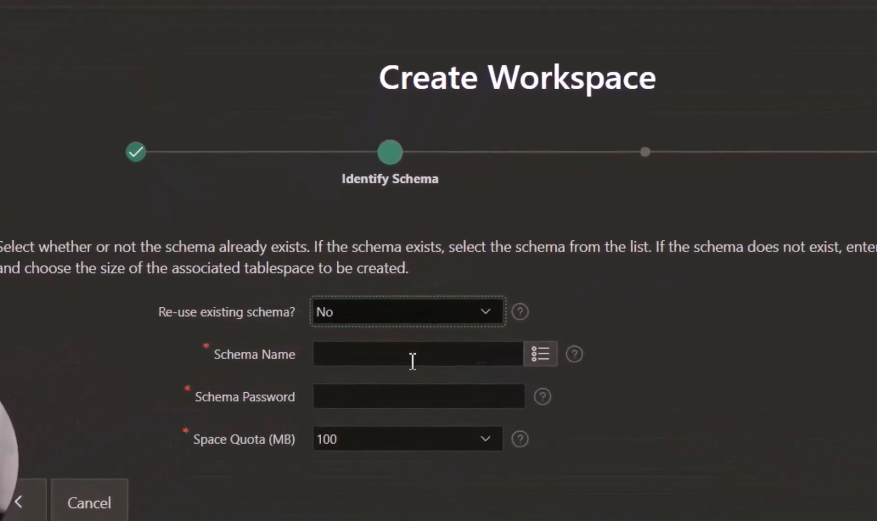
pyautogui.click(412, 360)
pyautogui.write('t')
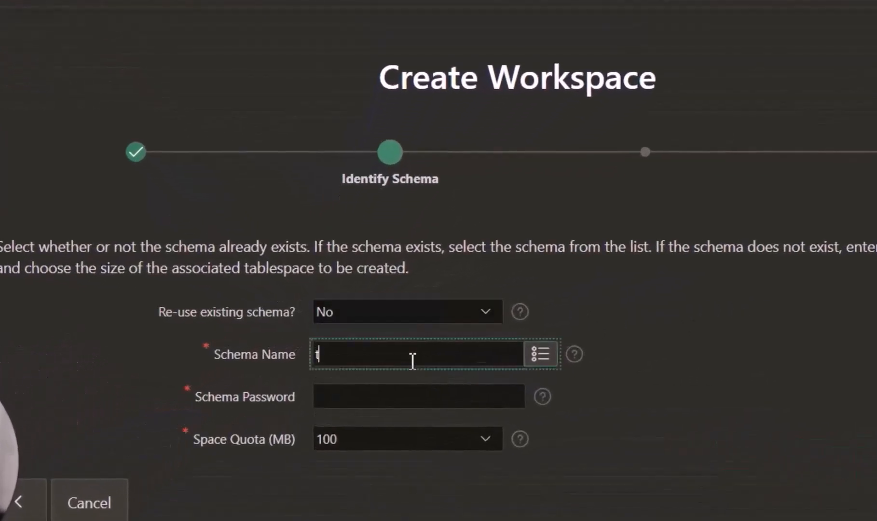
pyautogui.write('est')
pyautogui.click(414, 398)
# Enter administrator test with password and e-mail, and create the workspace
pyautogui.click(876, 503)
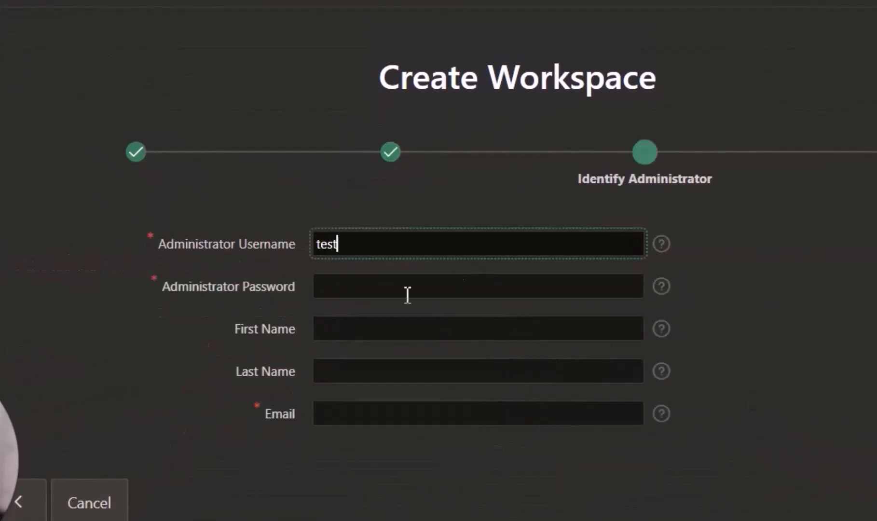
pyautogui.hotkey('shift', 'Tab')
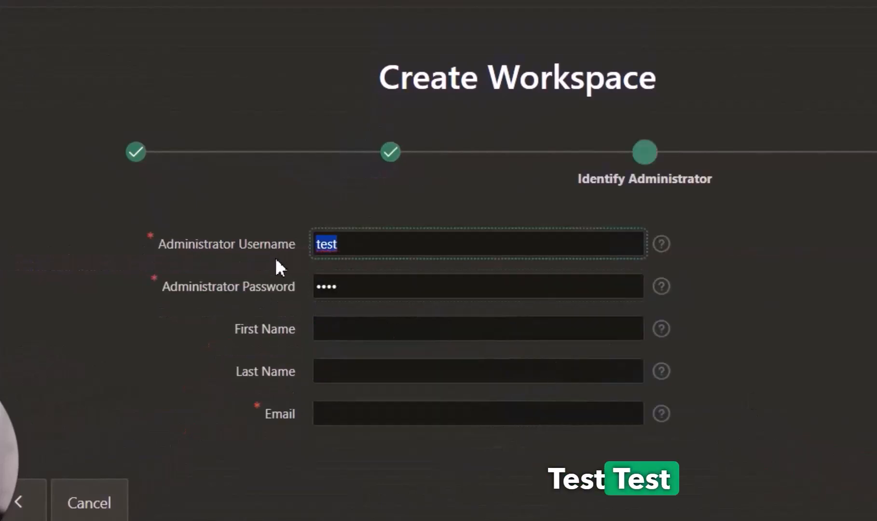
pyautogui.click(364, 414)
pyautogui.write('test@test')
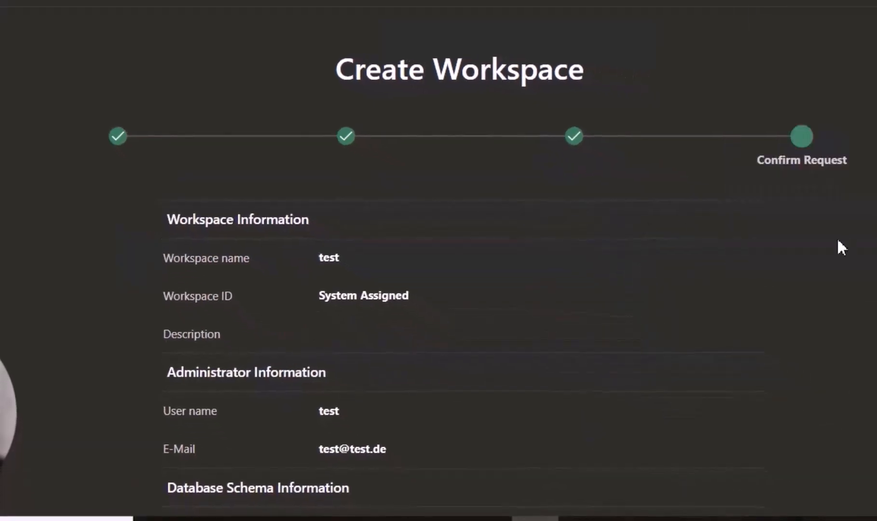
pyautogui.scroll(-5, 844, 245)
pyautogui.click(857, 449)
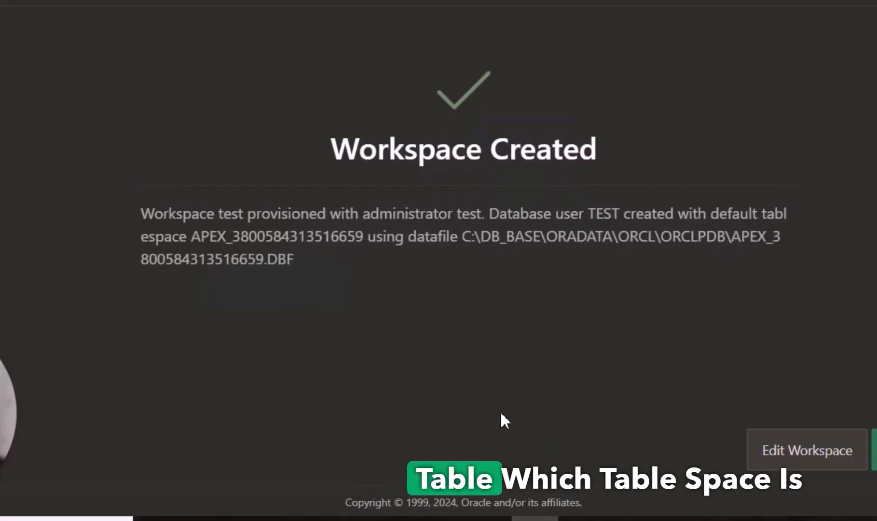
# Close the workspace-created confirmation and sign out of Administration Services as admin
pyautogui.moveTo(464, 237); pyautogui.dragTo(615, 239)
pyautogui.moveTo(550, 242); pyautogui.dragTo(480, 241)
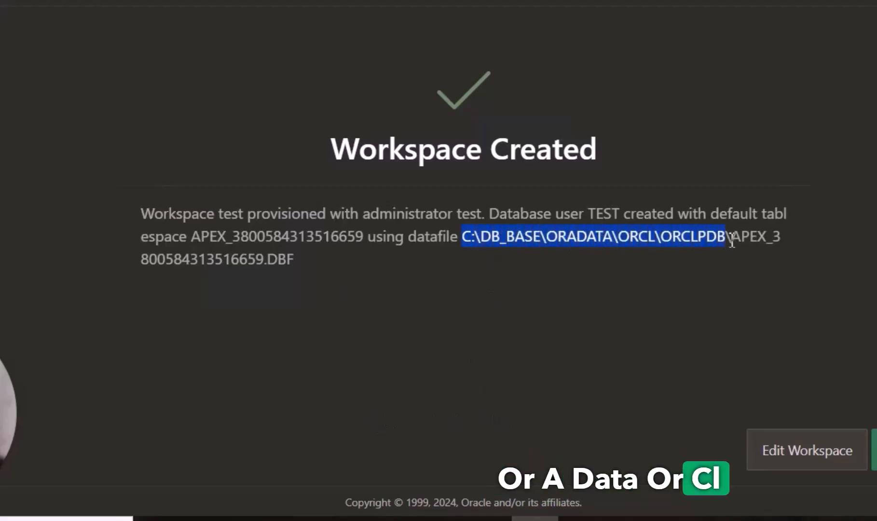
pyautogui.click(785, 253)
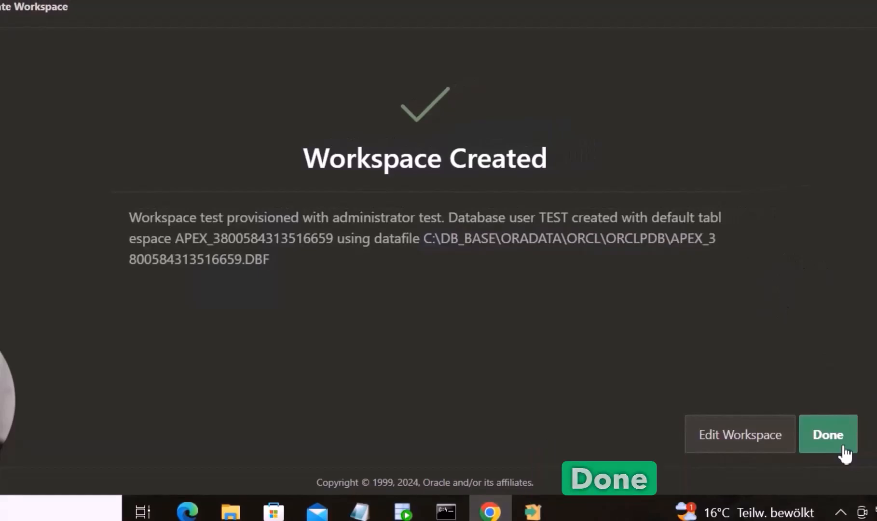
pyautogui.click(845, 454)
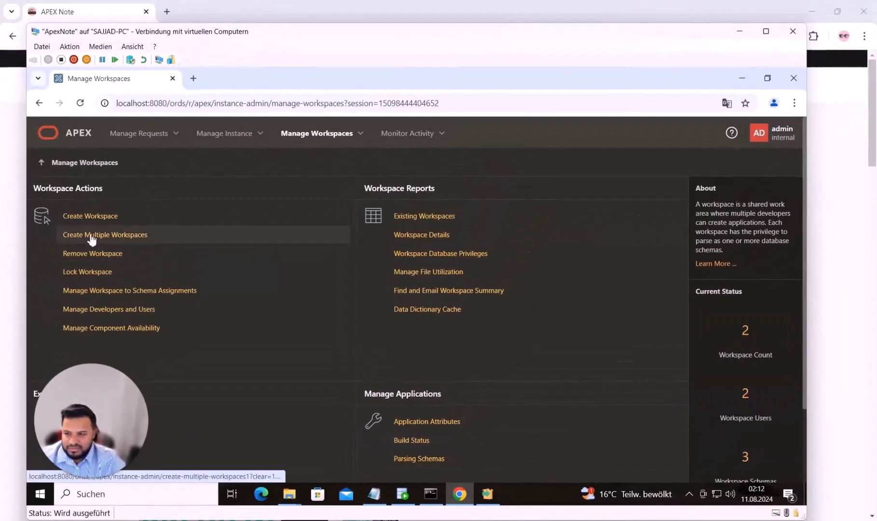
pyautogui.click(260, 136)
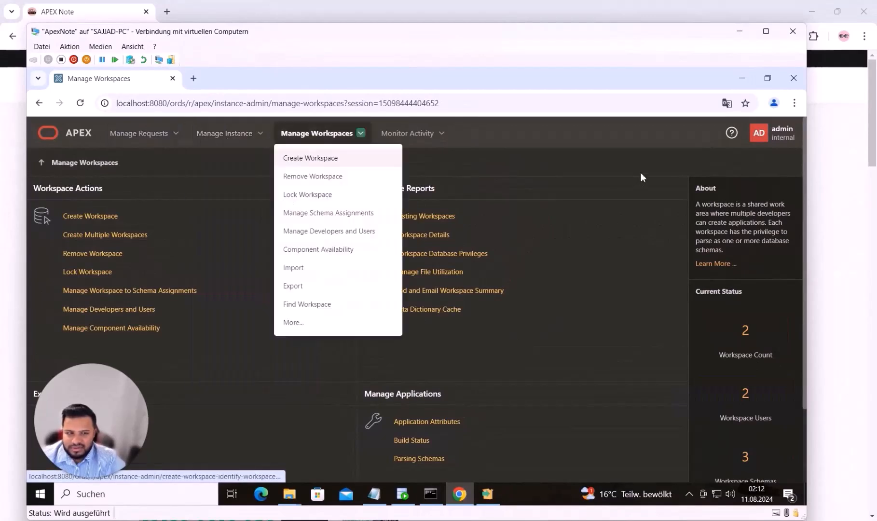
pyautogui.click(774, 133)
pyautogui.click(767, 288)
# Sign in to workspace test as user test with the workspace password
pyautogui.click(447, 361)
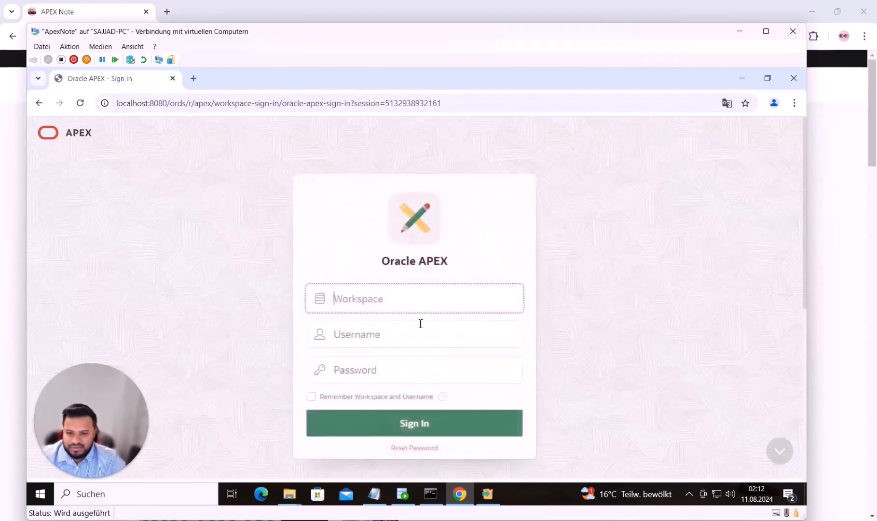
pyautogui.write('test')
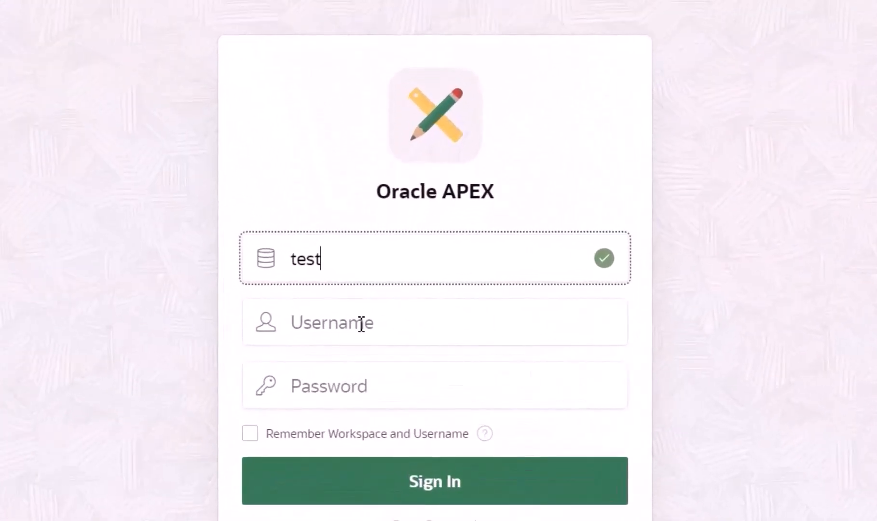
pyautogui.click(365, 327)
pyautogui.write('te')
pyautogui.click(345, 392)
pyautogui.write('123')
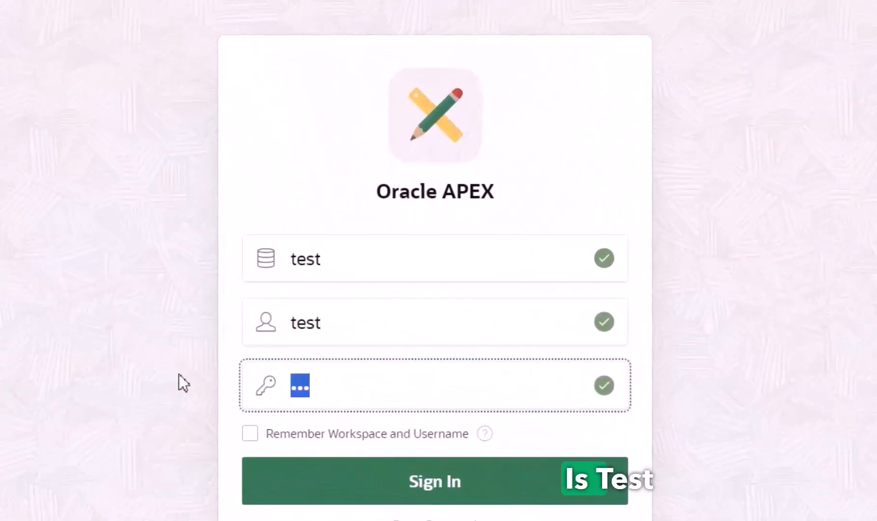
pyautogui.moveTo(333, 325); pyautogui.dragTo(306, 322)
pyautogui.click(344, 390)
pyautogui.write('4')
pyautogui.click(372, 499)
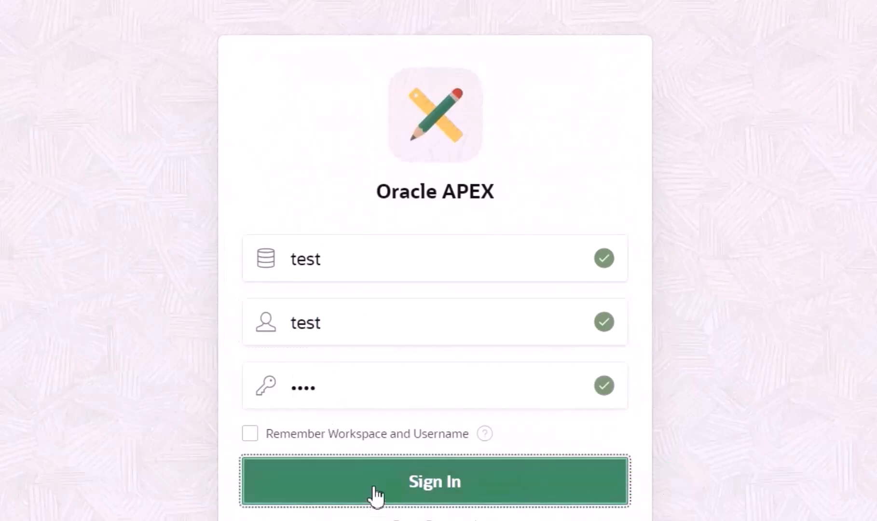
# Enter and confirm a new password for user test and save it
pyautogui.write('1234')
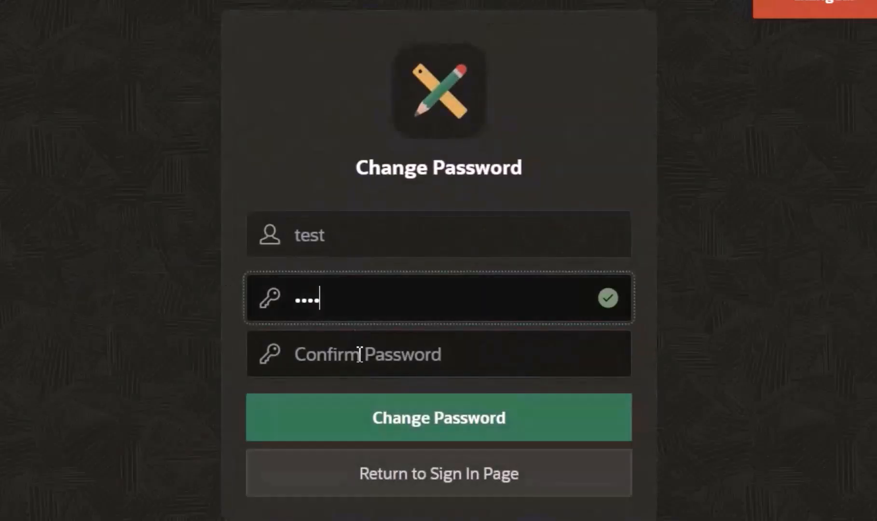
pyautogui.click(299, 354)
pyautogui.write('1234')
pyautogui.click(331, 421)
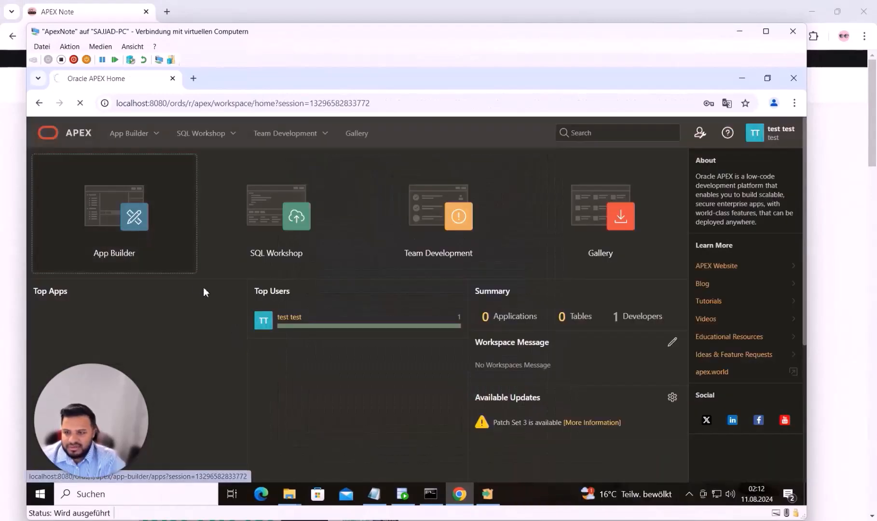
# Open the starter and sample app gallery from App Builder and browse the available apps
pyautogui.click(492, 503)
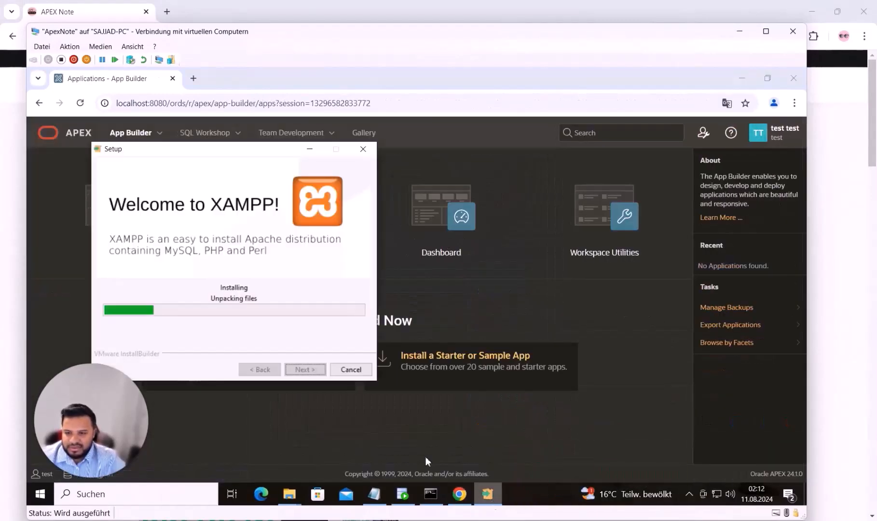
pyautogui.click(236, 431)
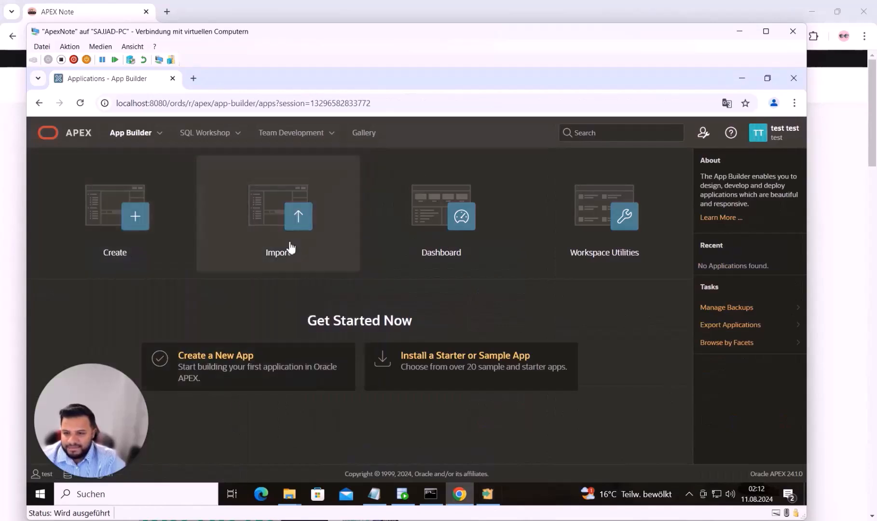
pyautogui.click(427, 366)
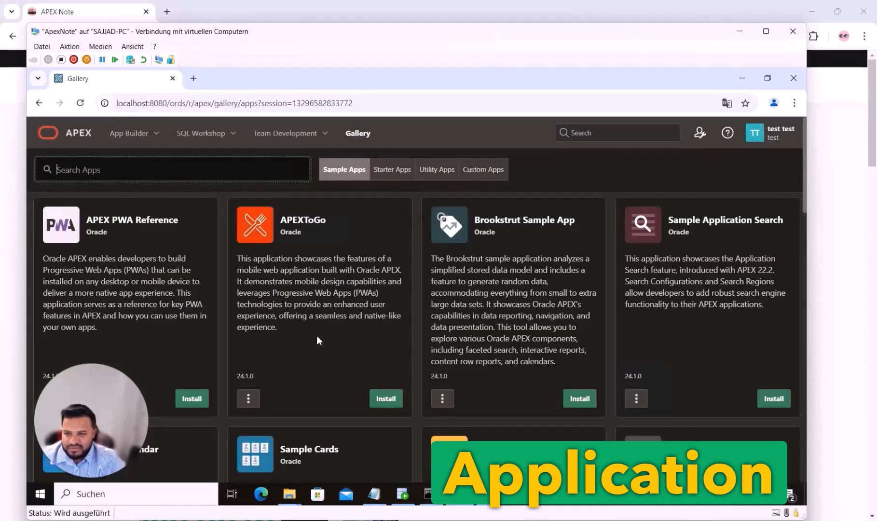
pyautogui.scroll(-3, 317, 335)
pyautogui.scroll(-5, 318, 336)
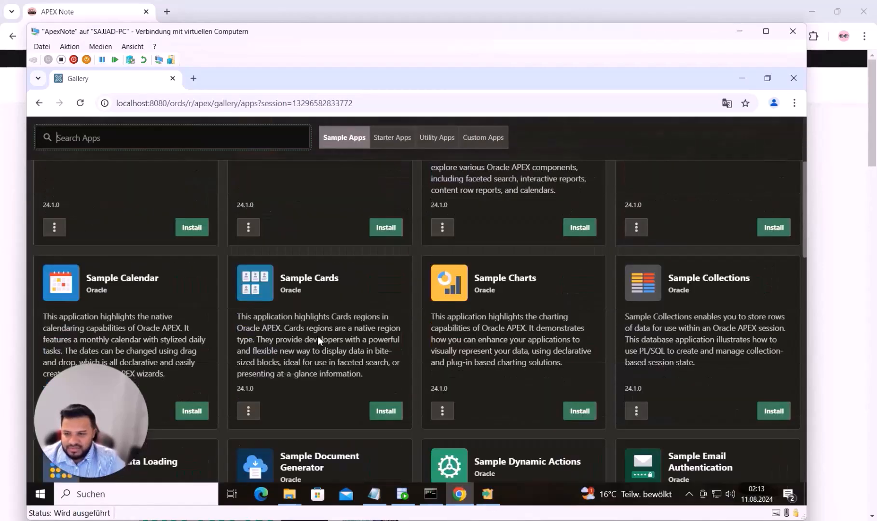
pyautogui.scroll(-5, 352, 352)
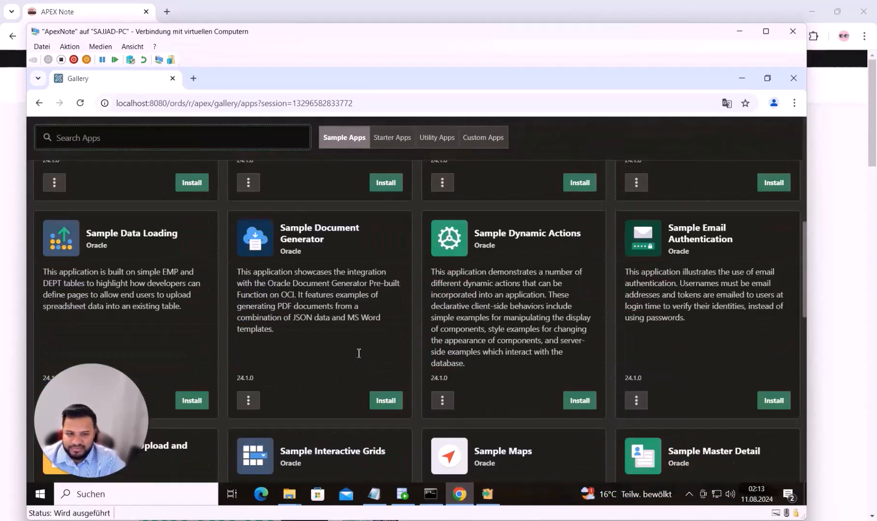
pyautogui.scroll(-1, 359, 352)
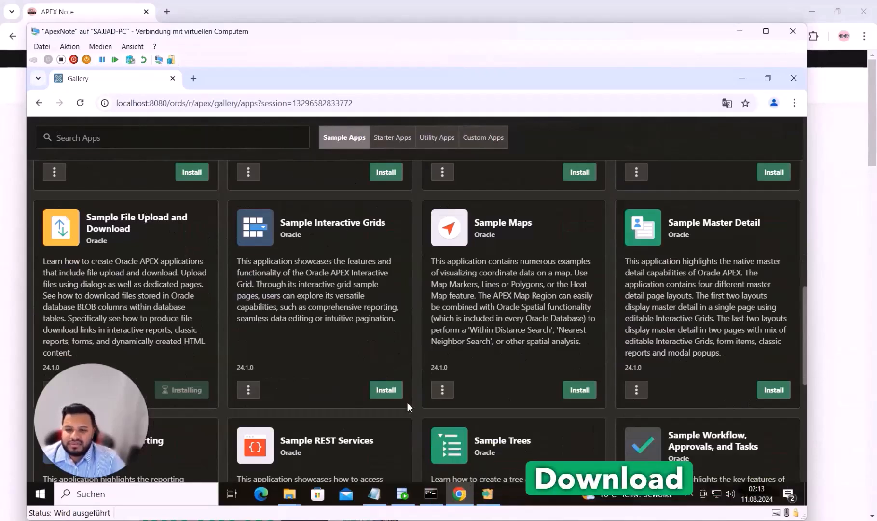
# Install the Sample File Upload and Download app, listed as ID 100 in App Builder
pyautogui.click(395, 390)
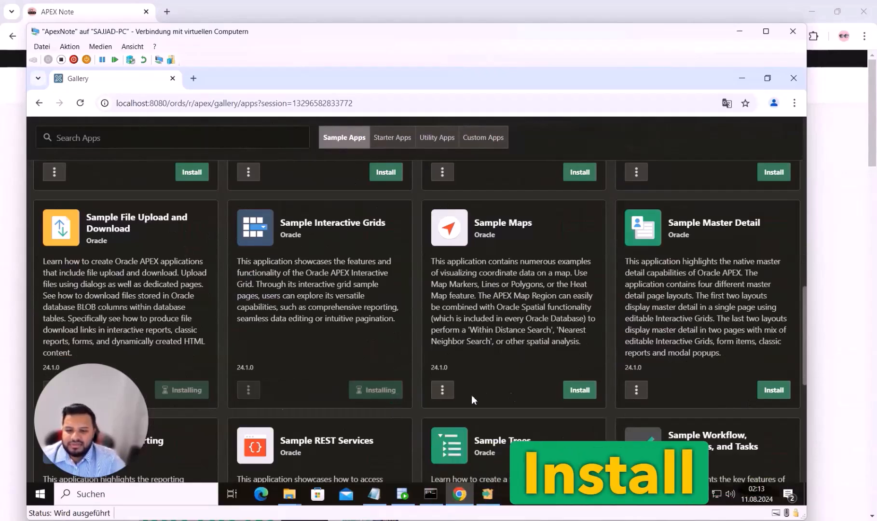
pyautogui.scroll(5, 333, 405)
pyautogui.scroll(-5, 332, 400)
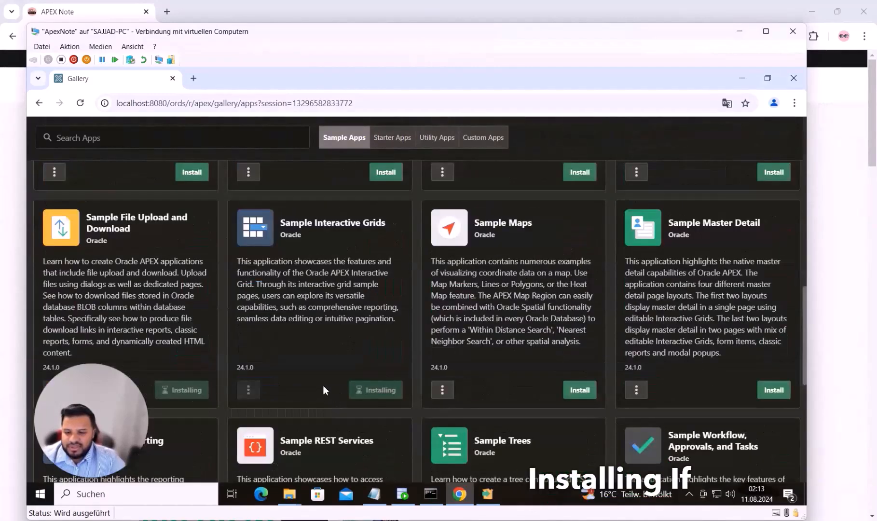
pyautogui.scroll(10, 322, 386)
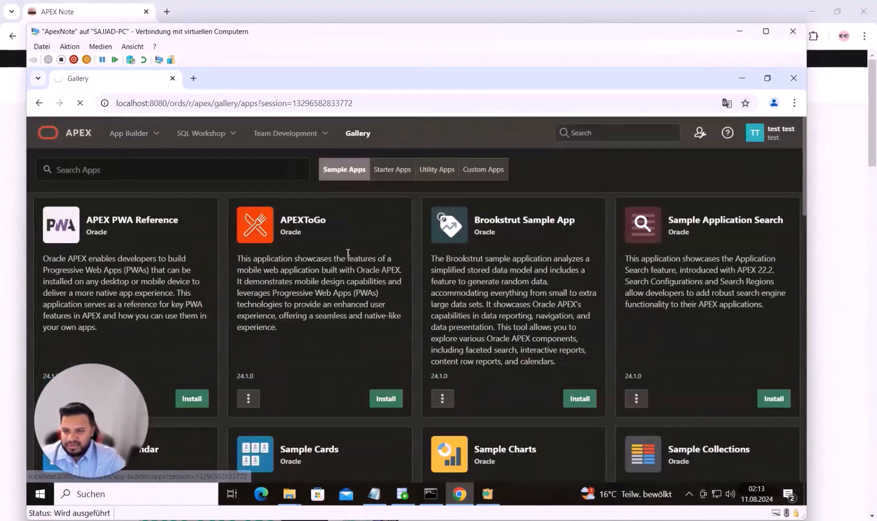
pyautogui.click(487, 493)
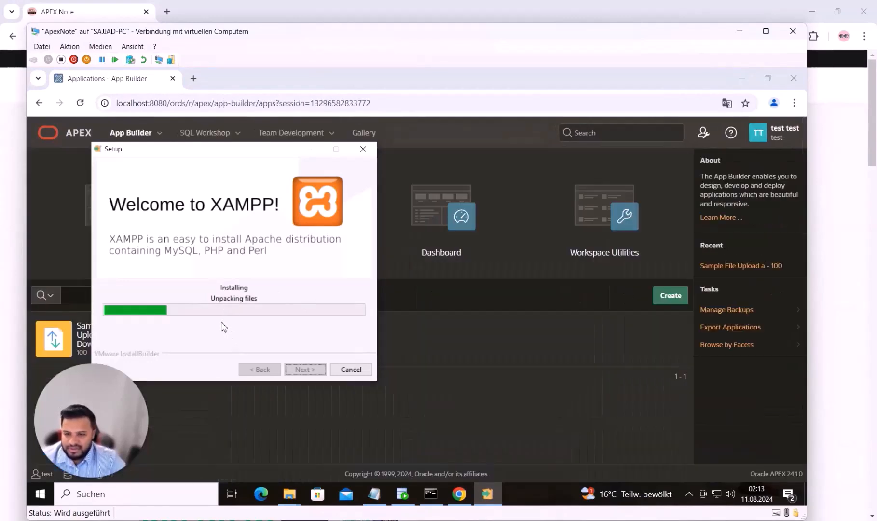
pyautogui.click(452, 391)
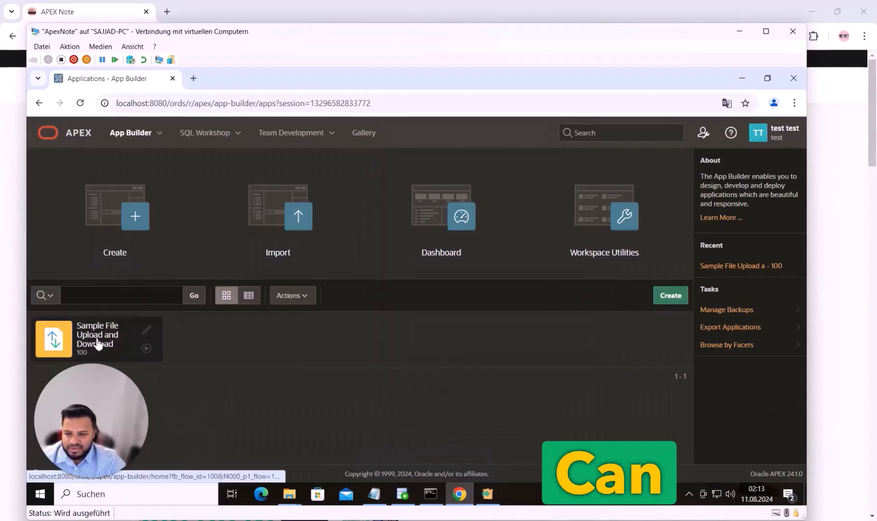
# Run the Sample File Upload and Download app and sign in with the workspace credentials
pyautogui.click(147, 349)
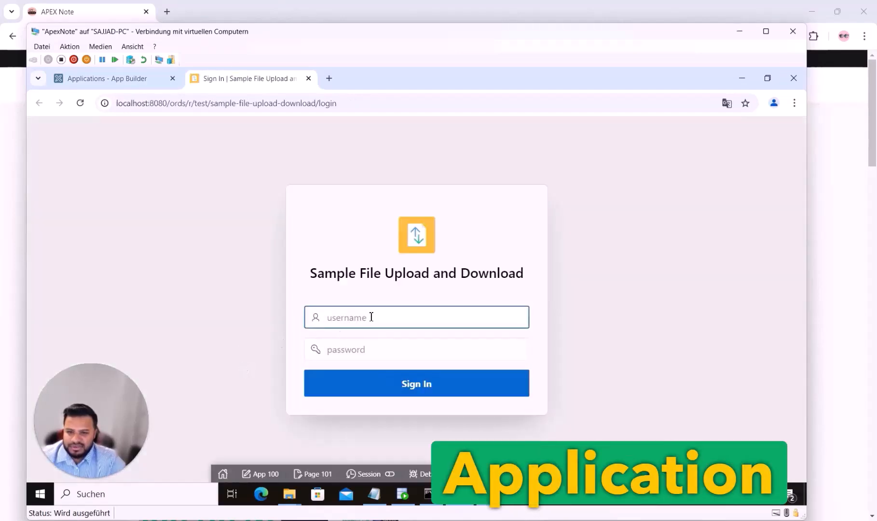
pyautogui.write('test')
pyautogui.click(362, 349)
pyautogui.write('test')
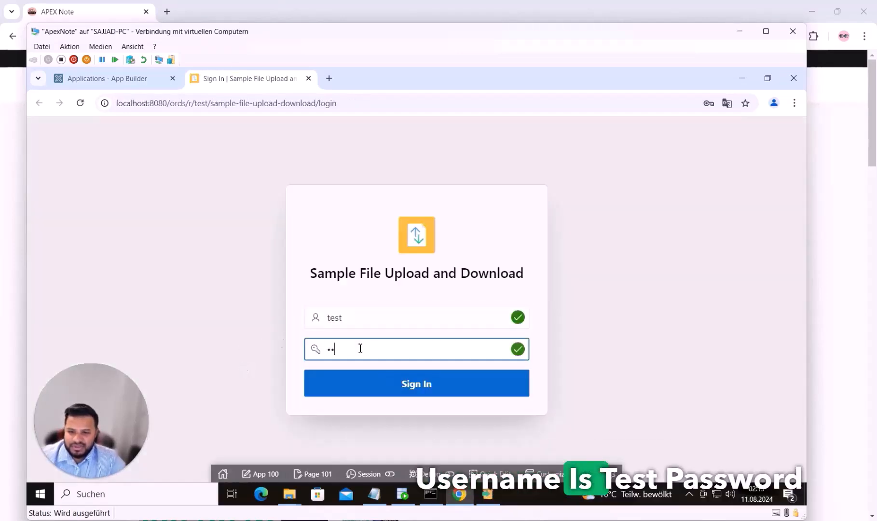
pyautogui.click(378, 395)
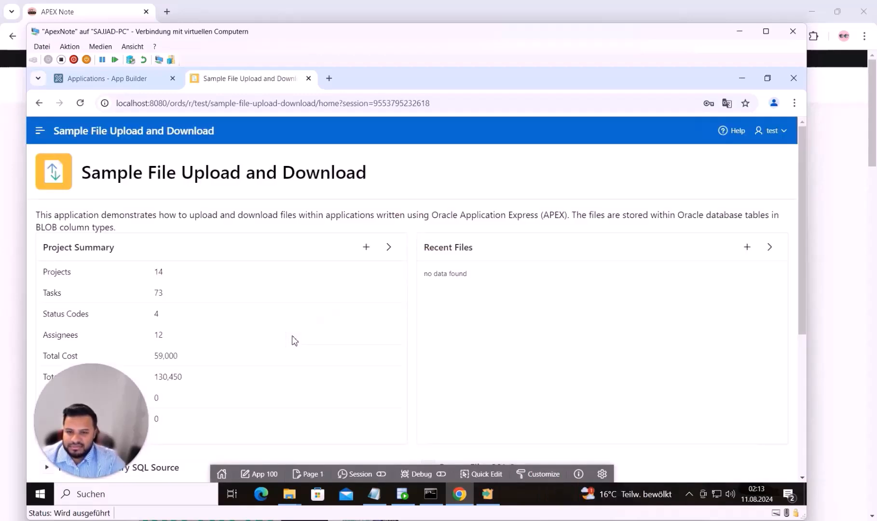
# Visit the Projects, Files, SQL Syntax and Administration pages, then return to App Builder
pyautogui.click(39, 133)
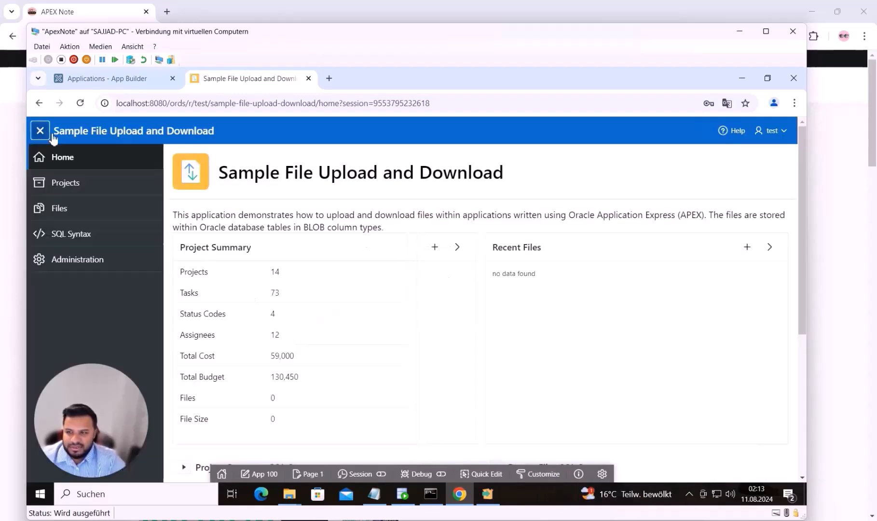
pyautogui.click(77, 182)
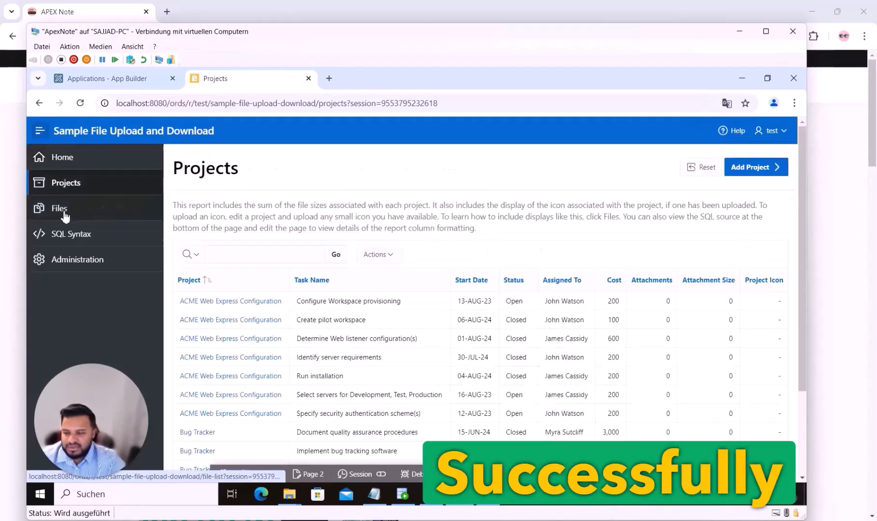
pyautogui.click(78, 212)
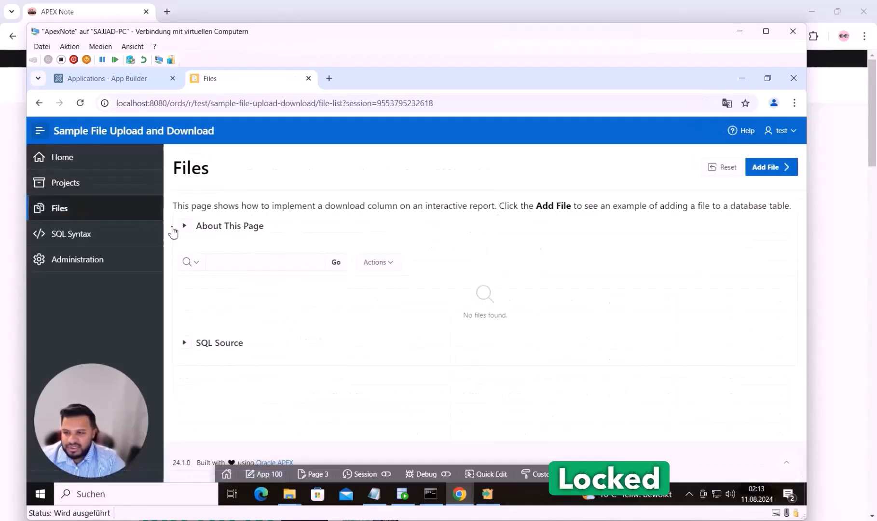
pyautogui.click(90, 235)
pyautogui.click(99, 261)
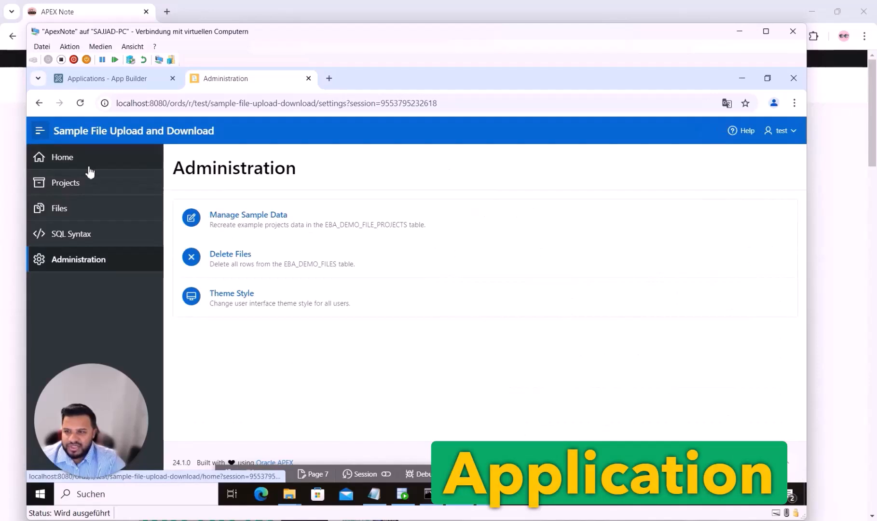
pyautogui.click(121, 81)
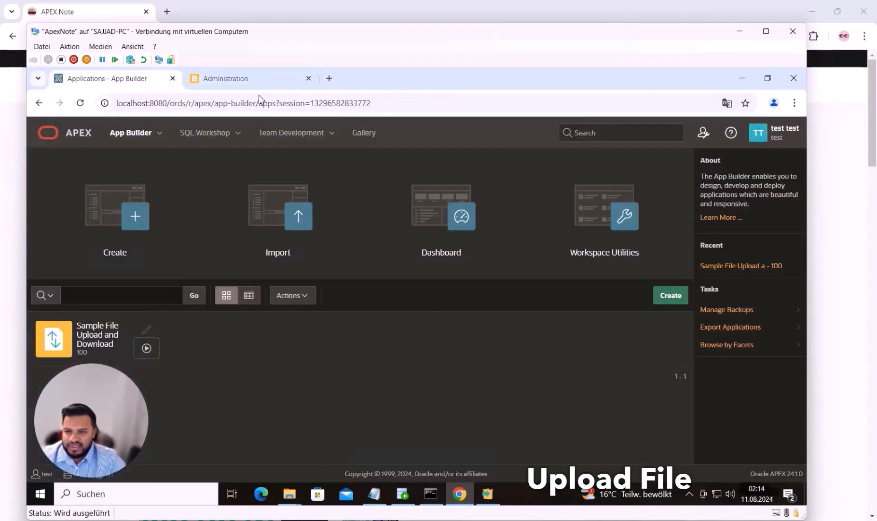
# Show About Oracle APEX and highlight Product Build 24.1.0 before returning to the XAMPP installer
pyautogui.click(731, 135)
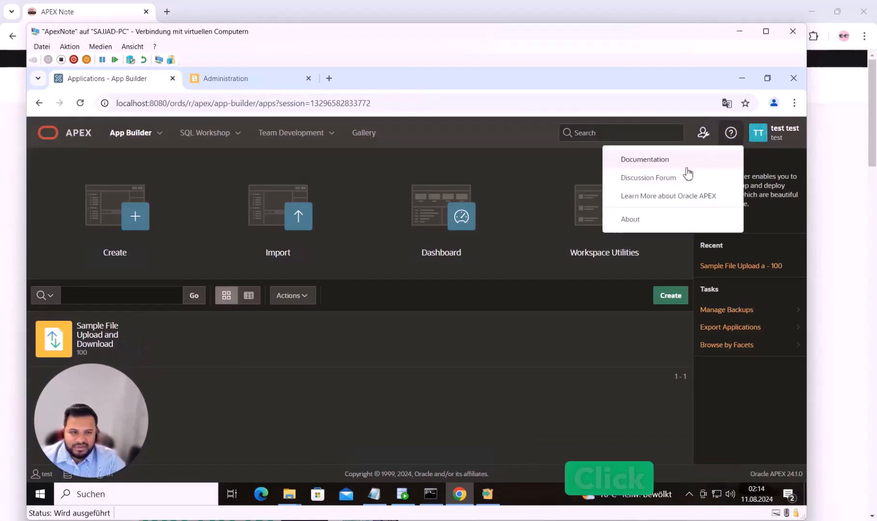
pyautogui.click(661, 219)
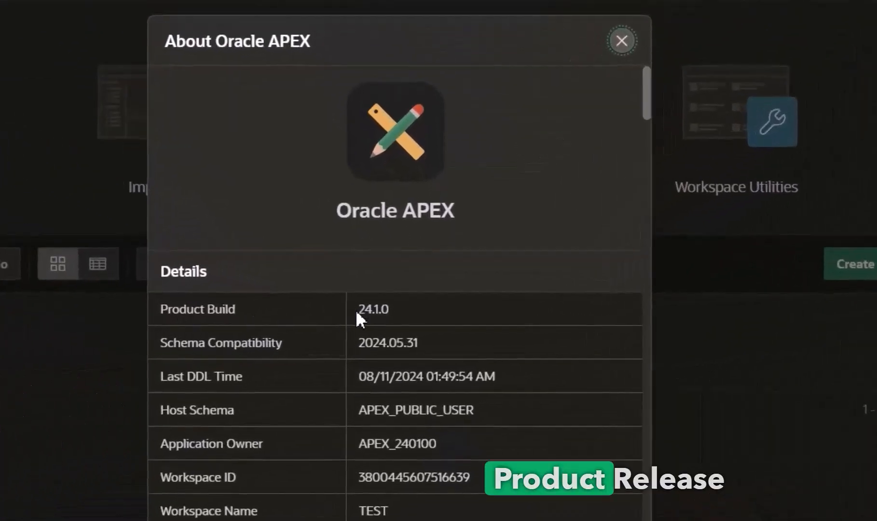
pyautogui.moveTo(355, 310); pyautogui.dragTo(392, 313)
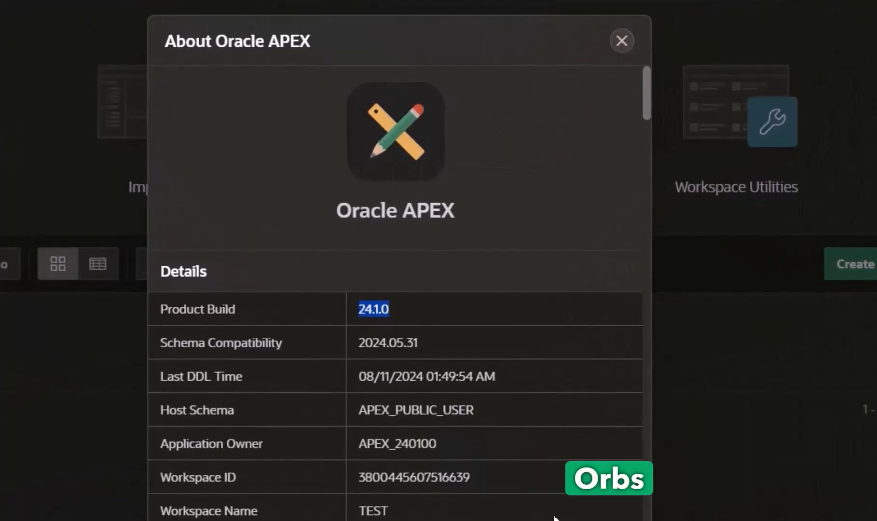
pyautogui.hotkey('alt', 'Tab')
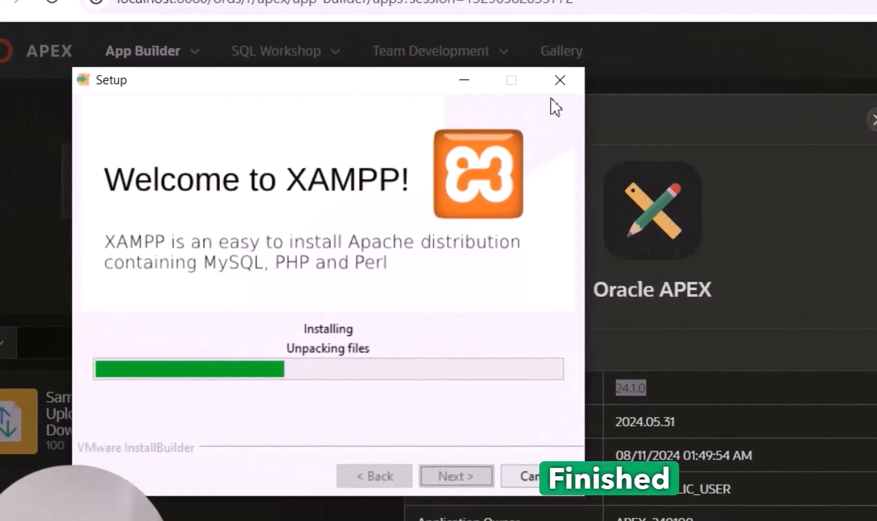
# Move the XAMPP Setup window aside and allow Apache HTTP Server through the Windows firewall
pyautogui.moveTo(365, 89); pyautogui.dragTo(339, 53)
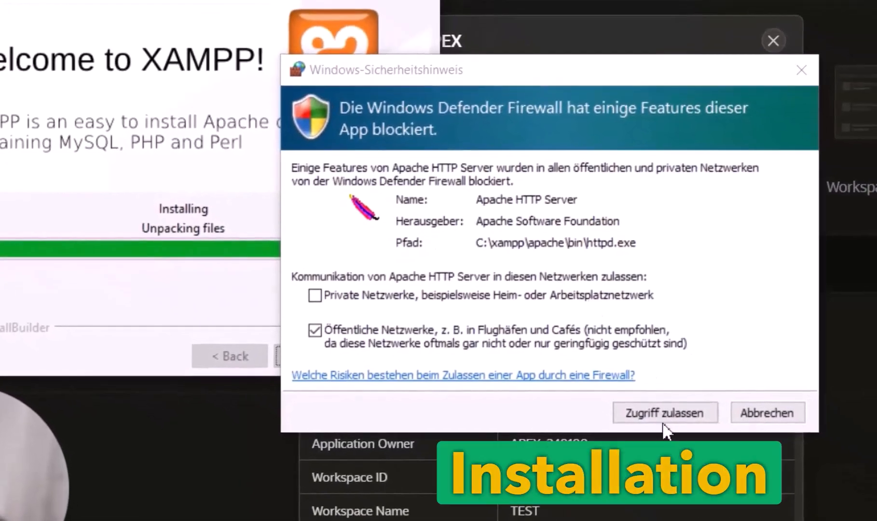
pyautogui.click(675, 415)
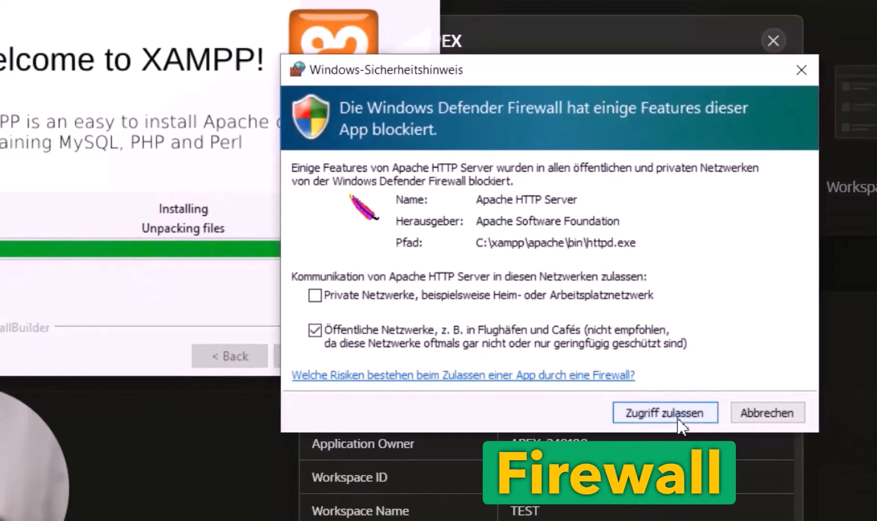
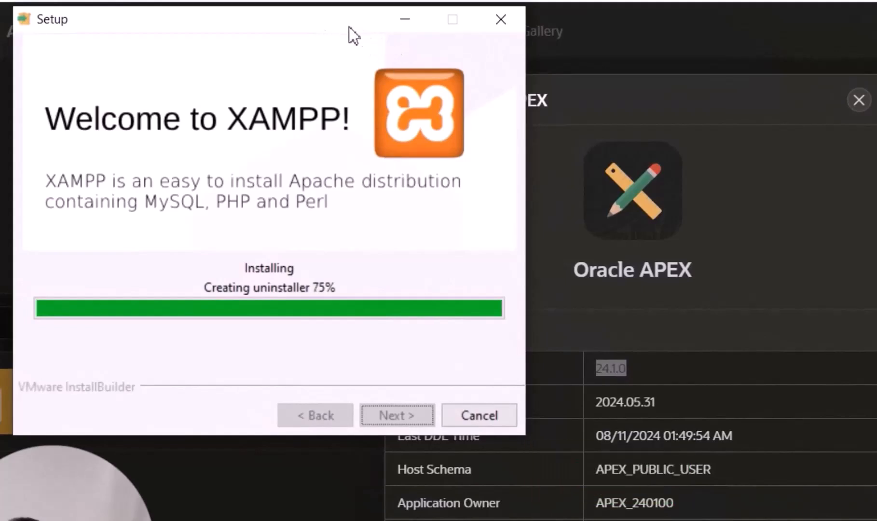
# Close the About Oracle APEX dialog to return to the App Builder application list
pyautogui.click(718, 122)
pyautogui.click(859, 104)
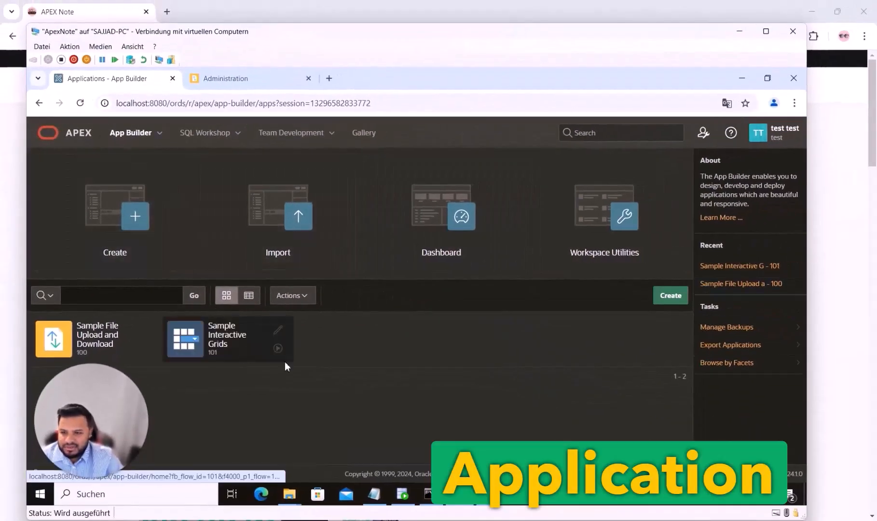
# Run Sample Interactive Grids and view its Reporting > Column Groups example
pyautogui.click(278, 348)
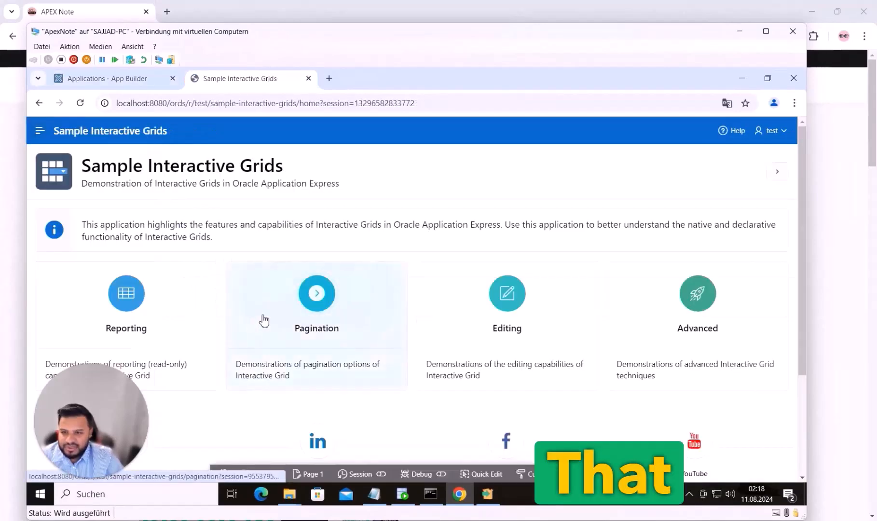
pyautogui.click(40, 130)
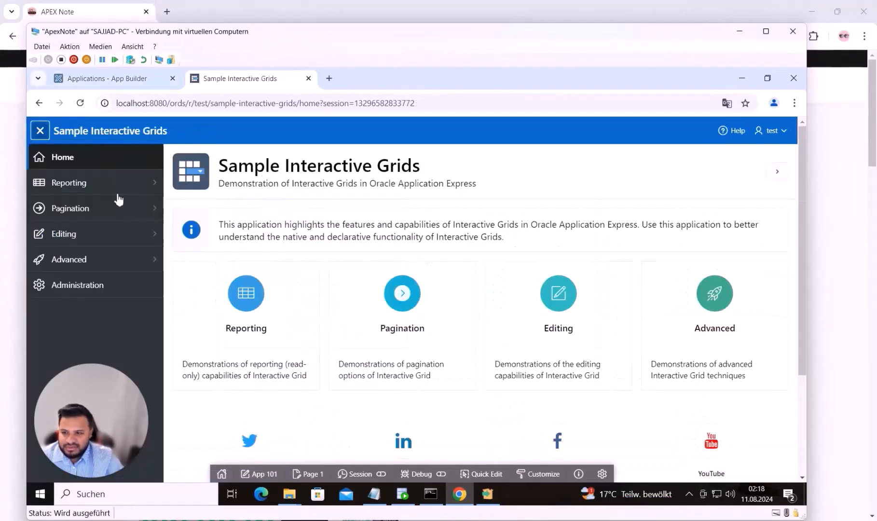
pyautogui.click(122, 190)
pyautogui.click(73, 231)
pyautogui.scroll(-2, 419, 377)
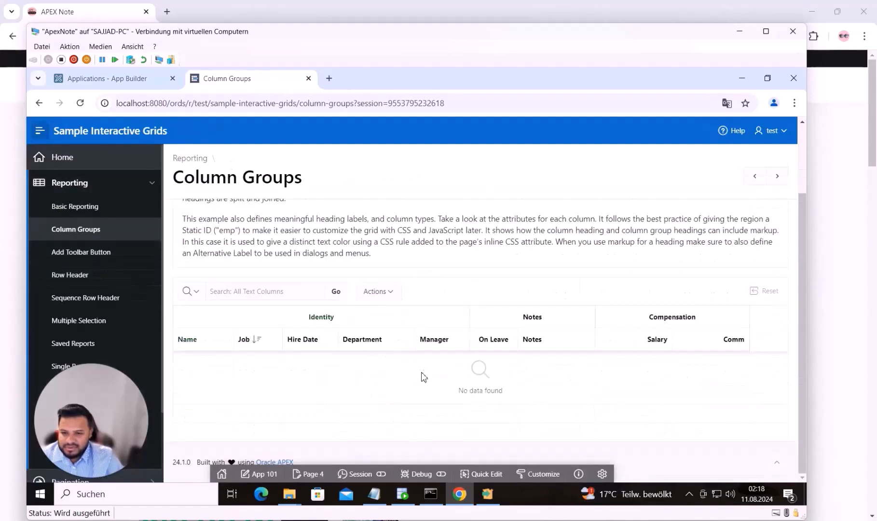
pyautogui.scroll(-1, 83, 270)
pyautogui.scroll(1, 82, 190)
# View the Editing > Validation example, then return to App Builder
pyautogui.click(132, 189)
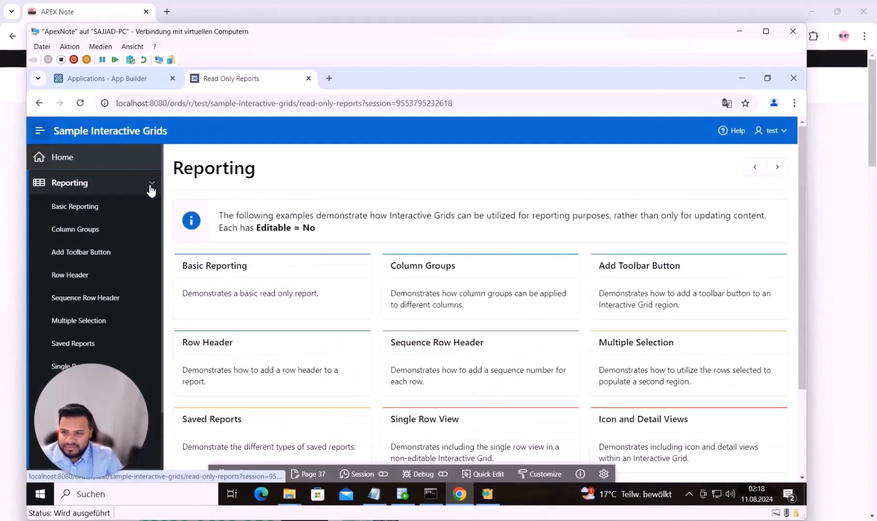
pyautogui.click(151, 186)
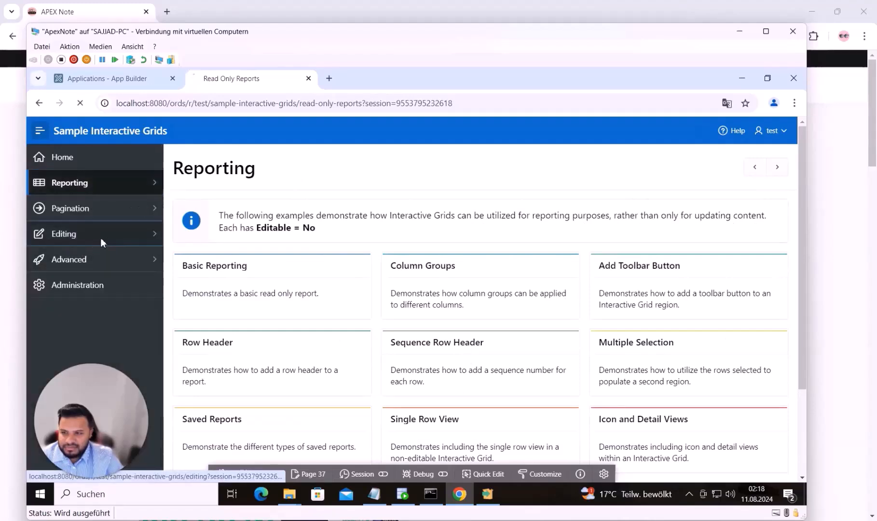
pyautogui.click(93, 239)
pyautogui.click(89, 282)
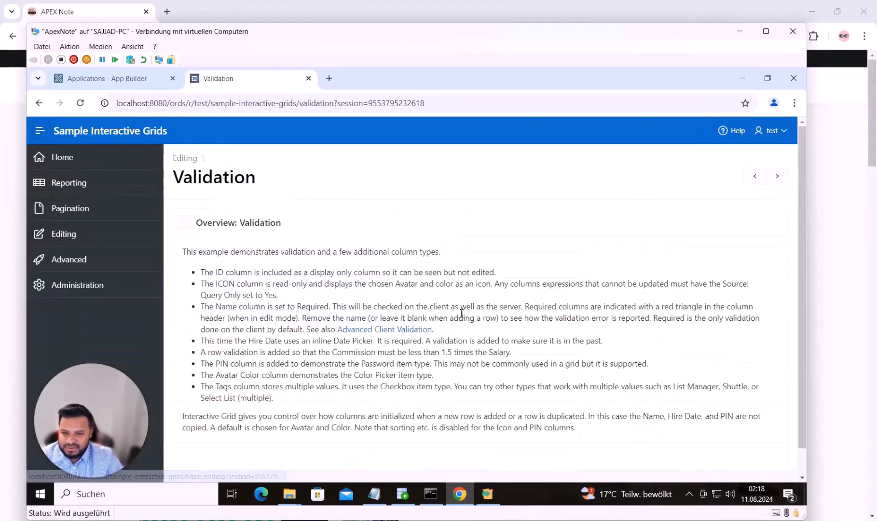
pyautogui.scroll(-3, 461, 313)
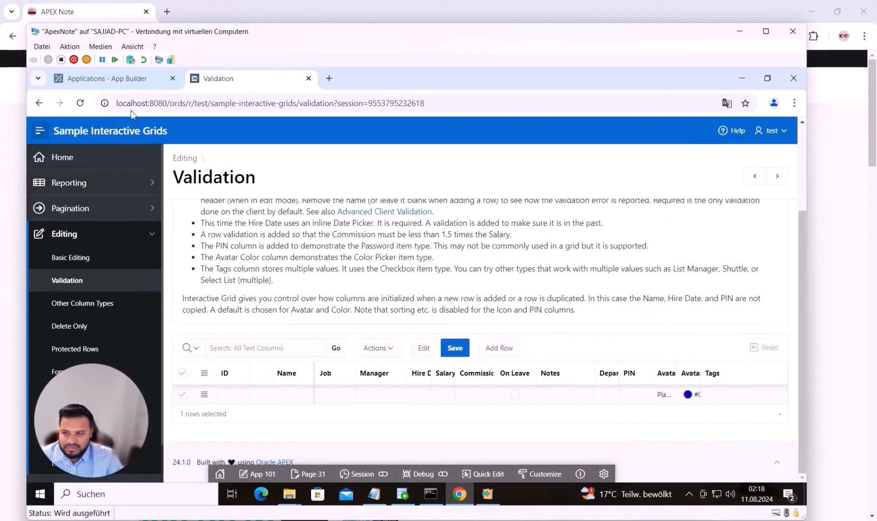
pyautogui.click(111, 79)
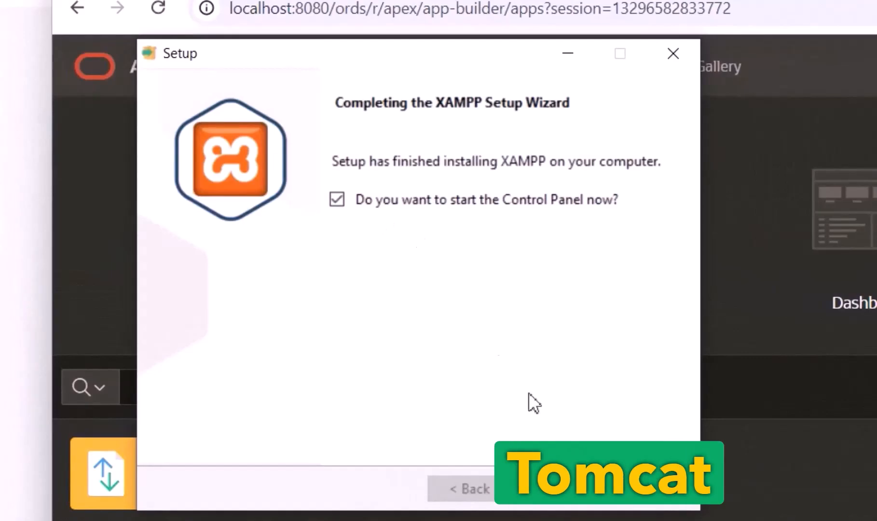
# Finish XAMPP Setup to launch its Control Panel, and close the Download folder window
pyautogui.click(577, 493)
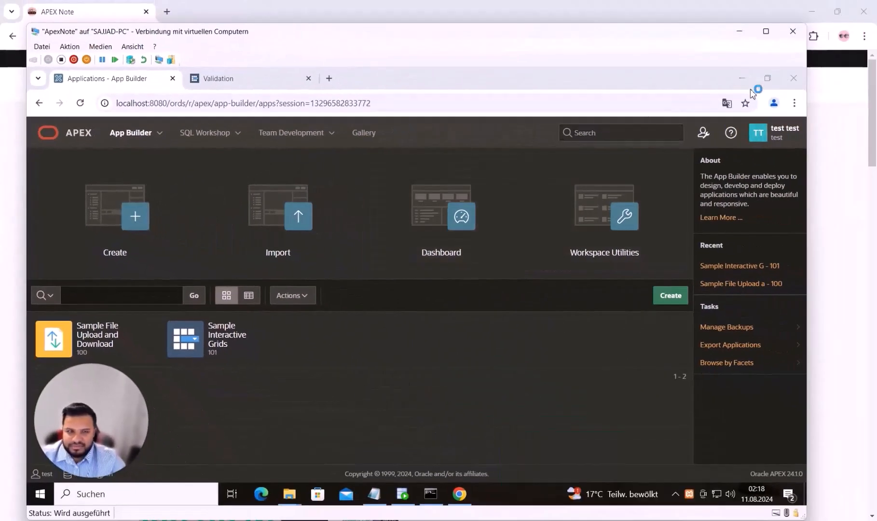
pyautogui.click(768, 78)
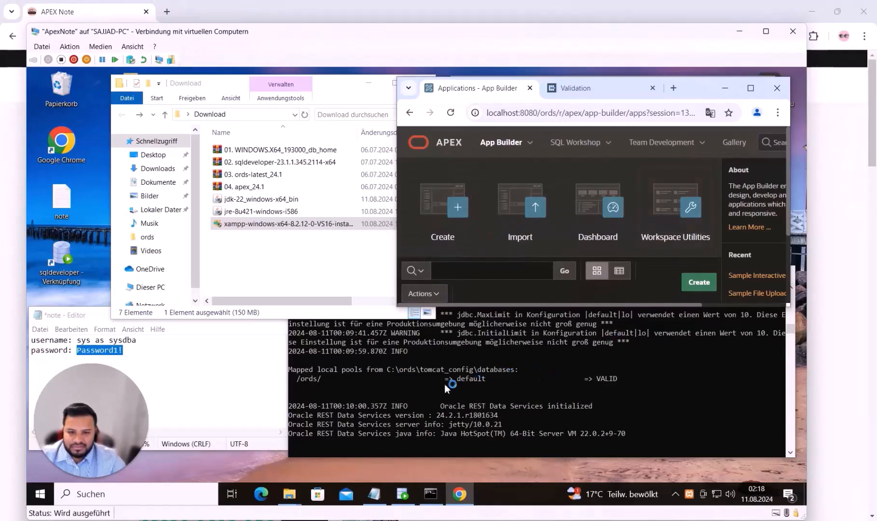
pyautogui.moveTo(266, 259); pyautogui.dragTo(246, 151)
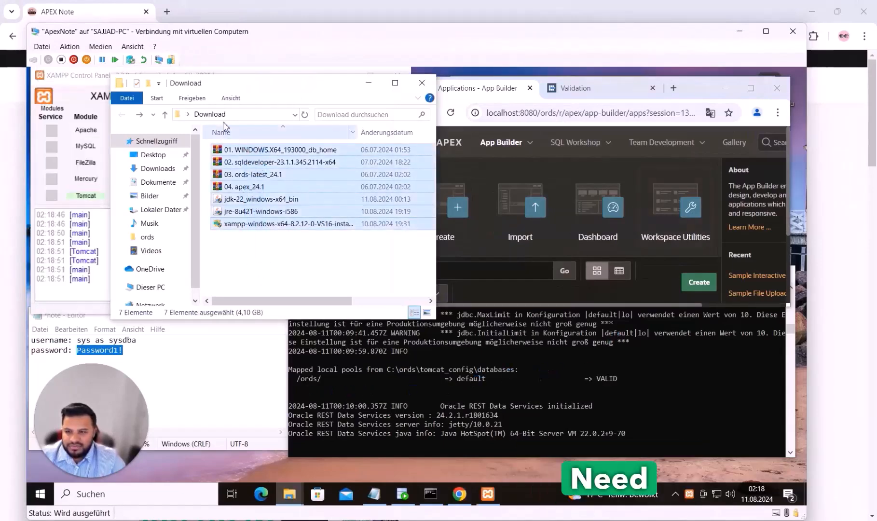
pyautogui.moveTo(270, 91); pyautogui.dragTo(406, 135)
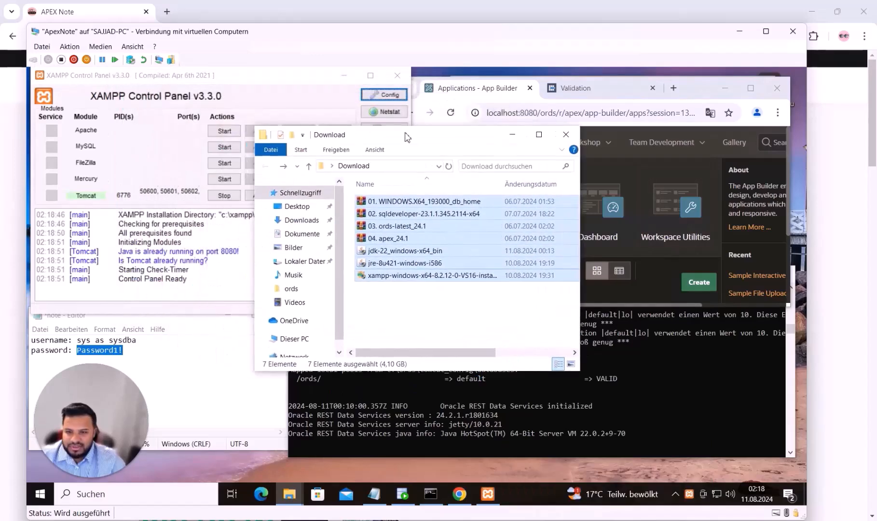
pyautogui.click(566, 136)
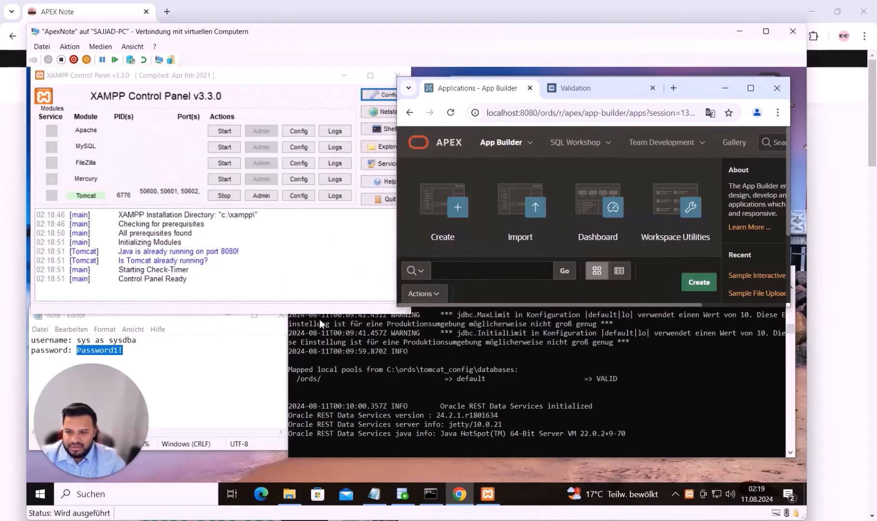
# Close the sample app's Validation page and sign out of the APEX workspace
pyautogui.click(641, 92)
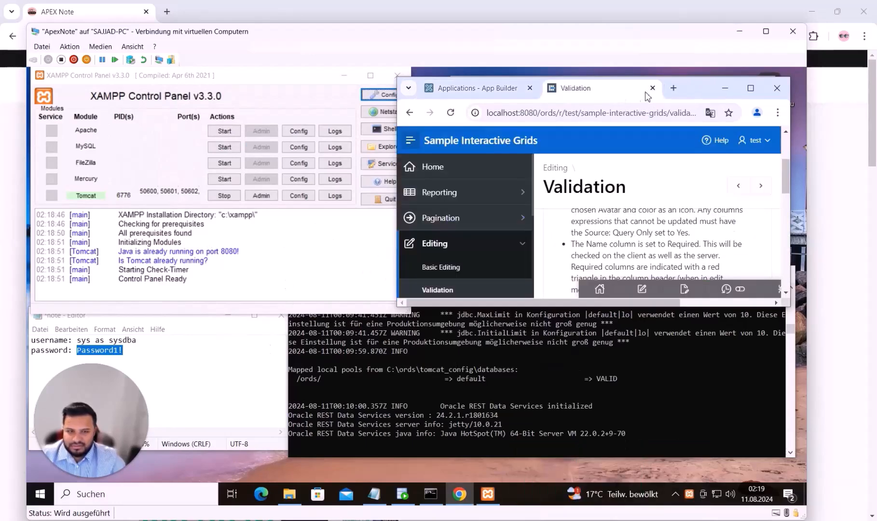
pyautogui.click(652, 88)
pyautogui.click(438, 147)
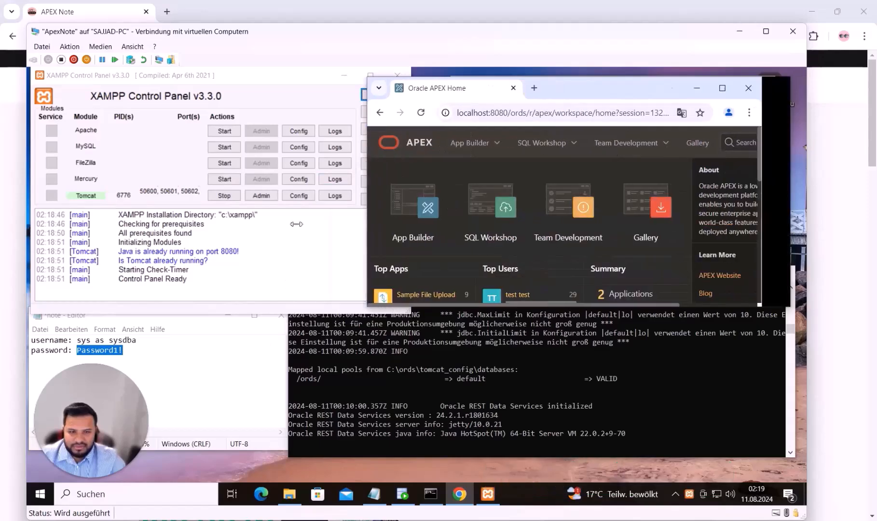
pyautogui.click(761, 152)
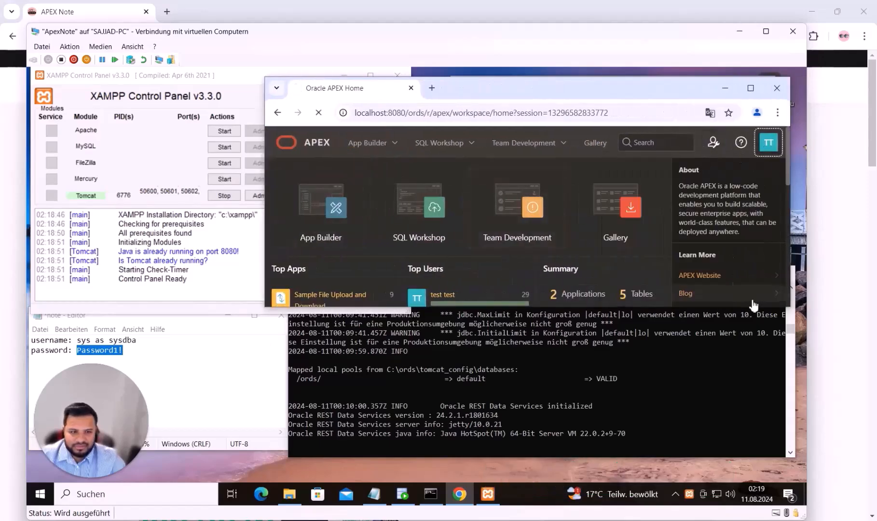
pyautogui.click(751, 296)
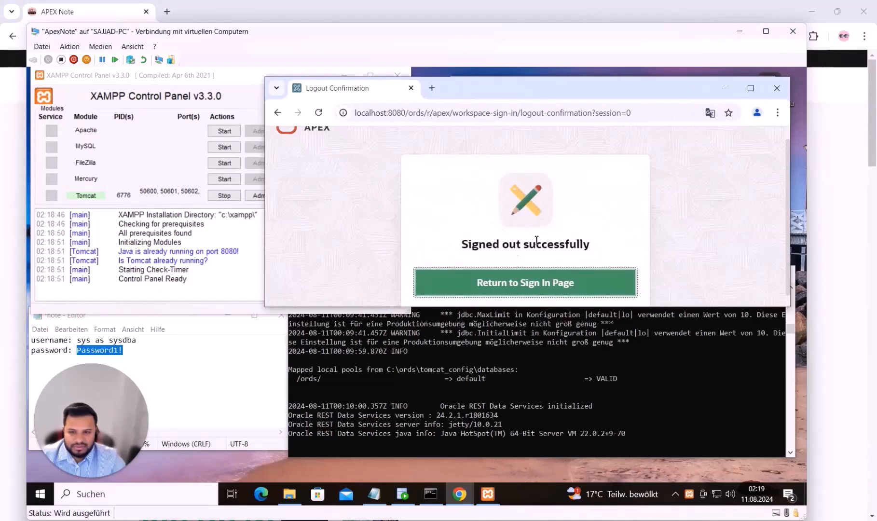
# Cut the browser address back to just localhost:8080
pyautogui.scroll(-1, 528, 249)
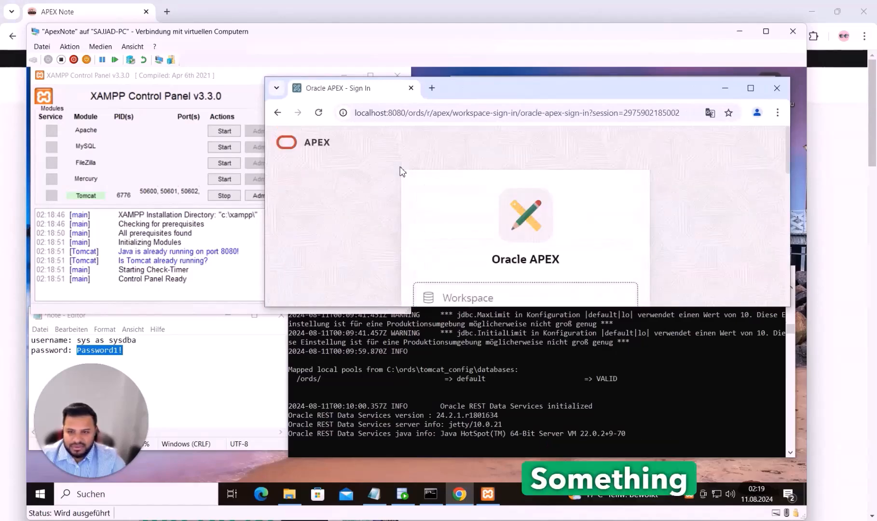
pyautogui.moveTo(407, 113); pyautogui.dragTo(680, 113)
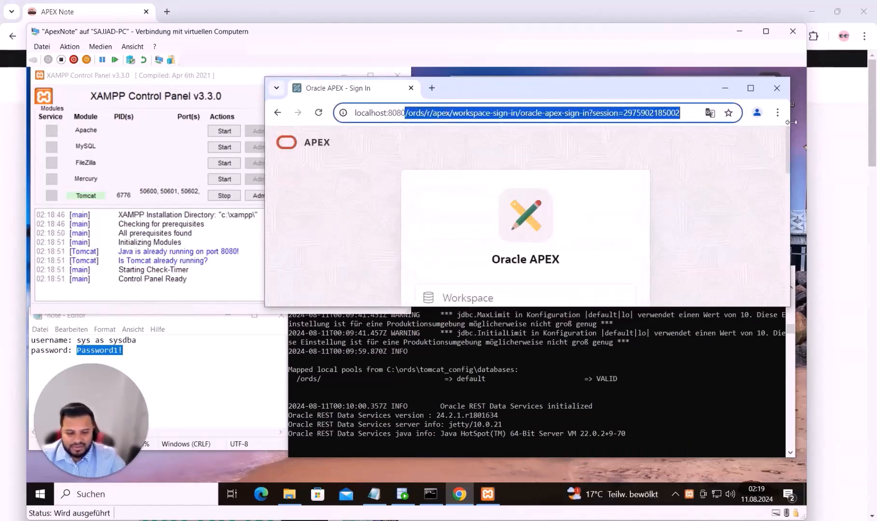
pyautogui.press('BackSpace')
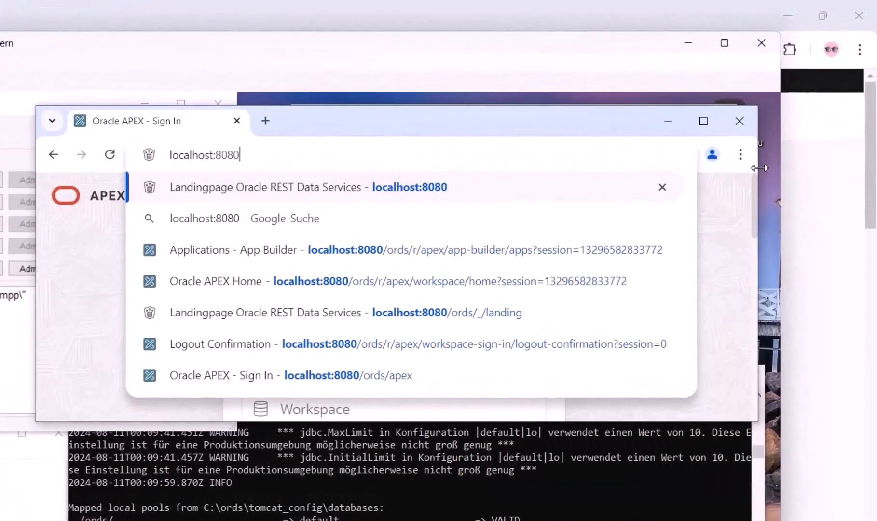
# Load the ORDS landing page at localhost:8080
pyautogui.press('Return')
pyautogui.scroll(-5, 440, 299)
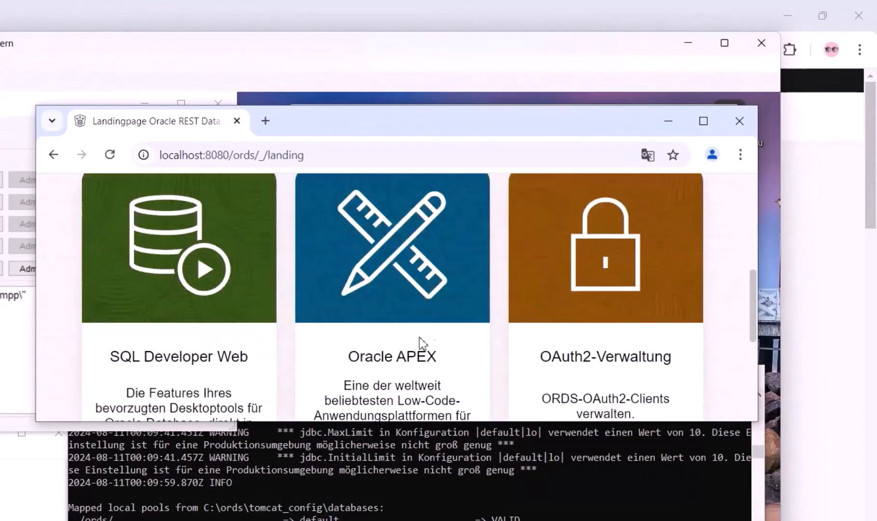
pyautogui.moveTo(233, 155); pyautogui.dragTo(273, 154)
# Stop ORDS with Ctrl+C in its console and confirm localhost:8080 no longer loads
pyautogui.click(13, 336)
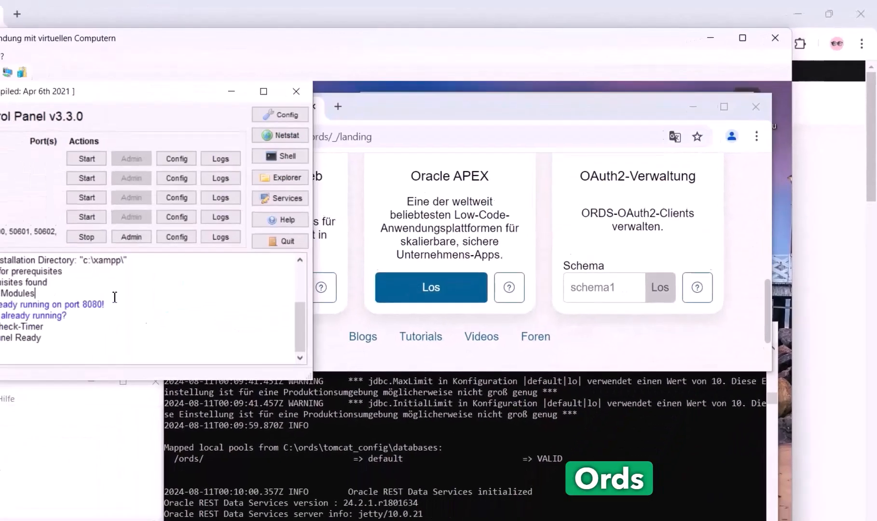
pyautogui.click(280, 417)
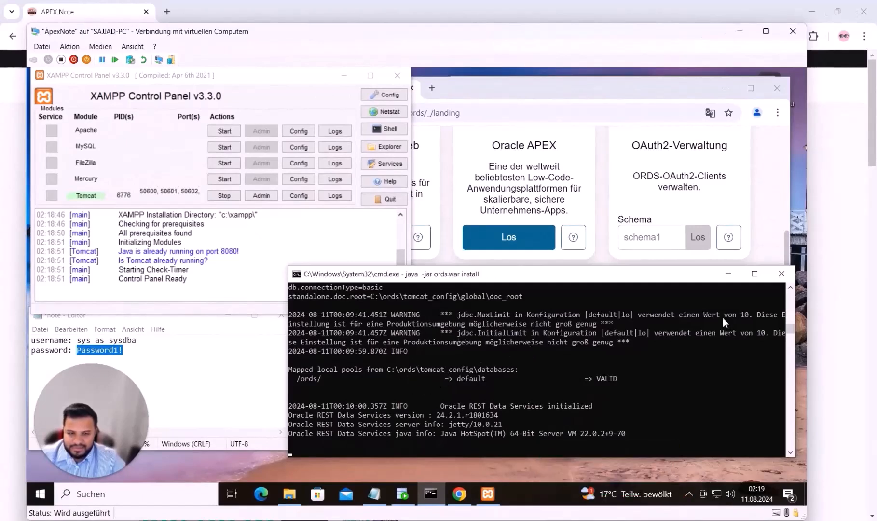
pyautogui.hotkey('ctrl', 'c')
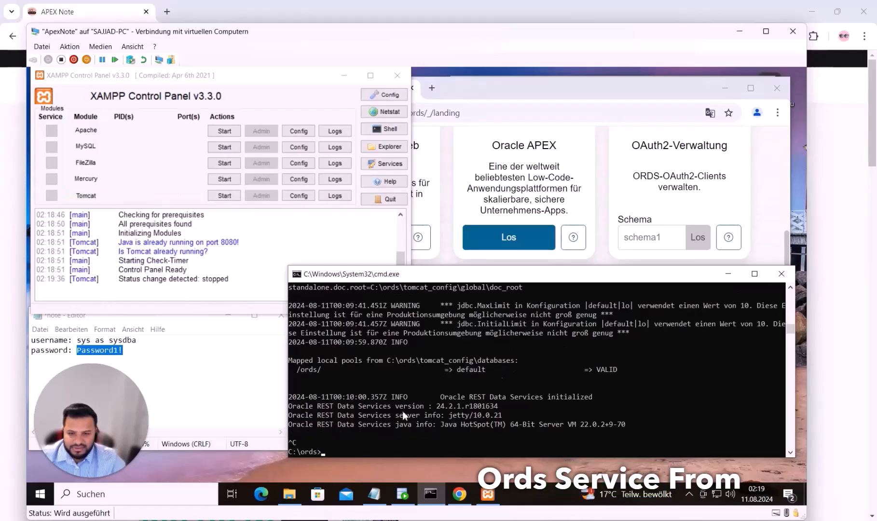
pyautogui.click(453, 148)
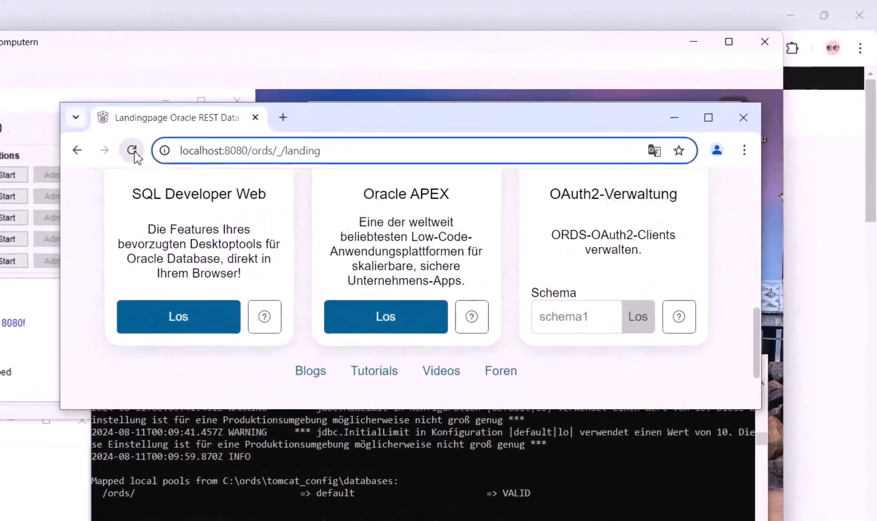
pyautogui.click(132, 150)
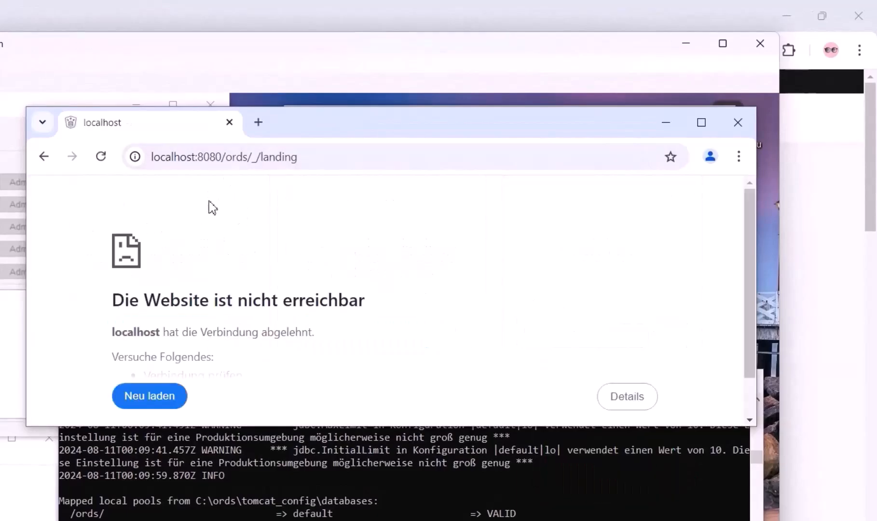
pyautogui.click(215, 205)
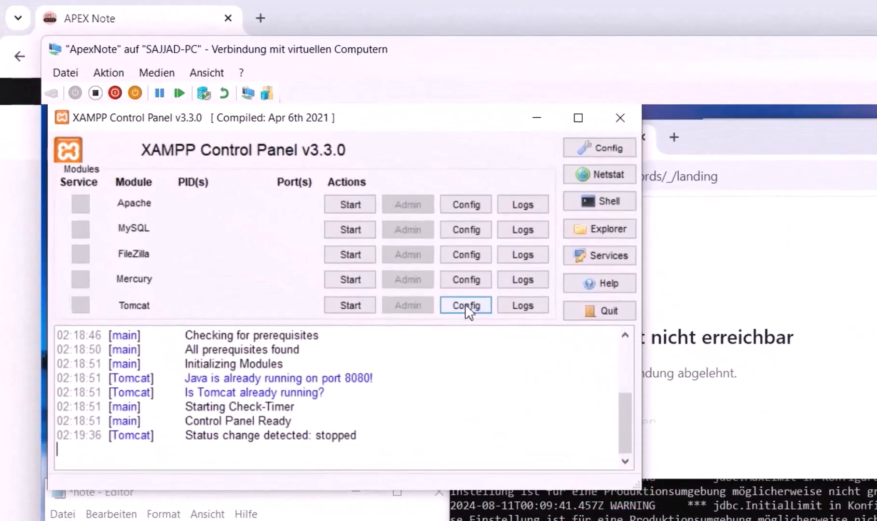
pyautogui.click(467, 310)
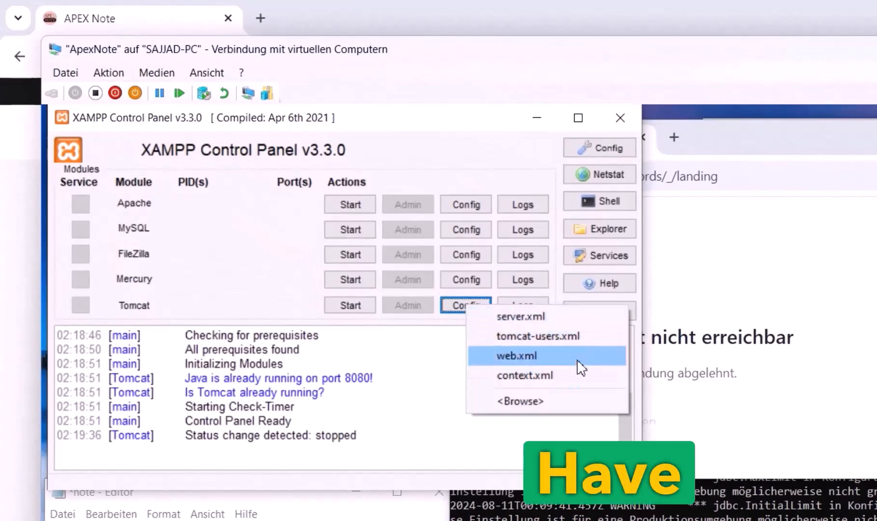
pyautogui.click(583, 316)
pyautogui.scroll(-12, 505, 481)
pyautogui.scroll(-7, 505, 480)
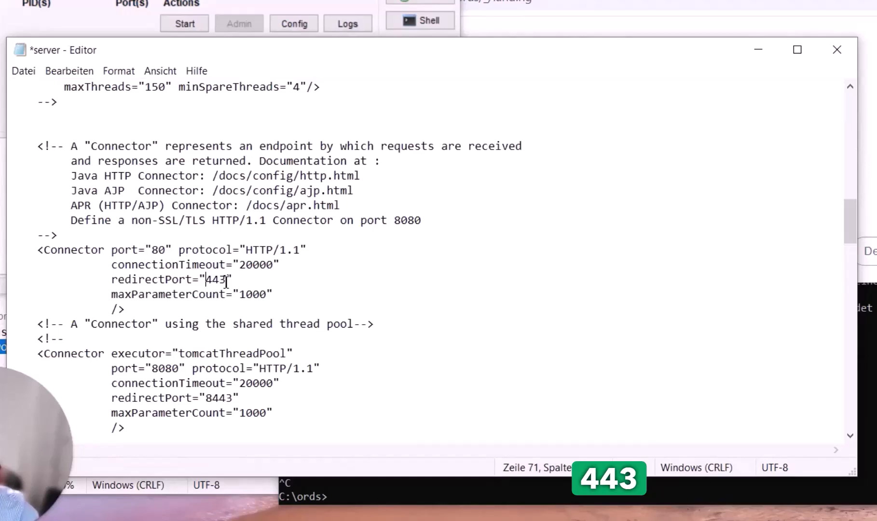
pyautogui.click(25, 71)
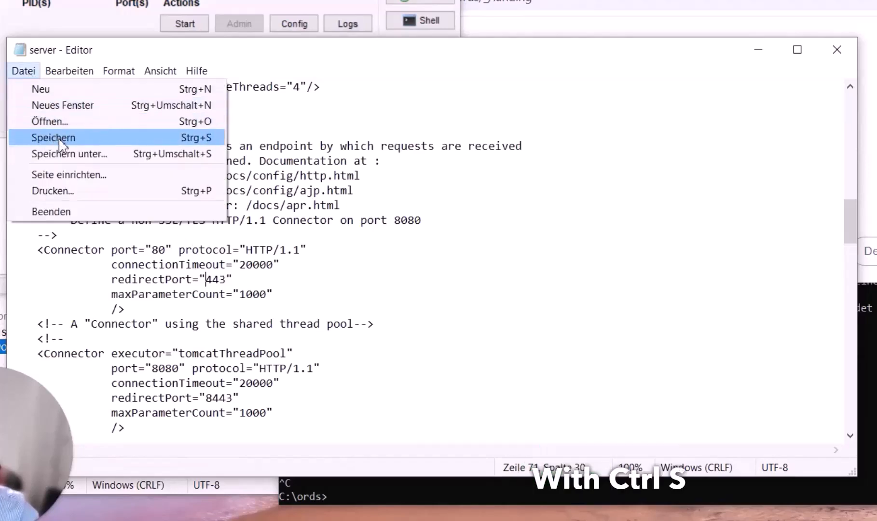
pyautogui.click(53, 137)
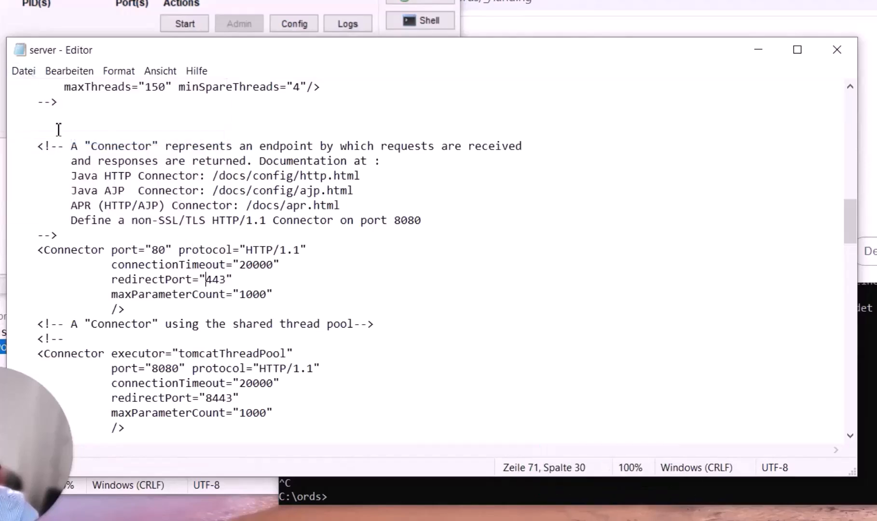
pyautogui.click(844, 49)
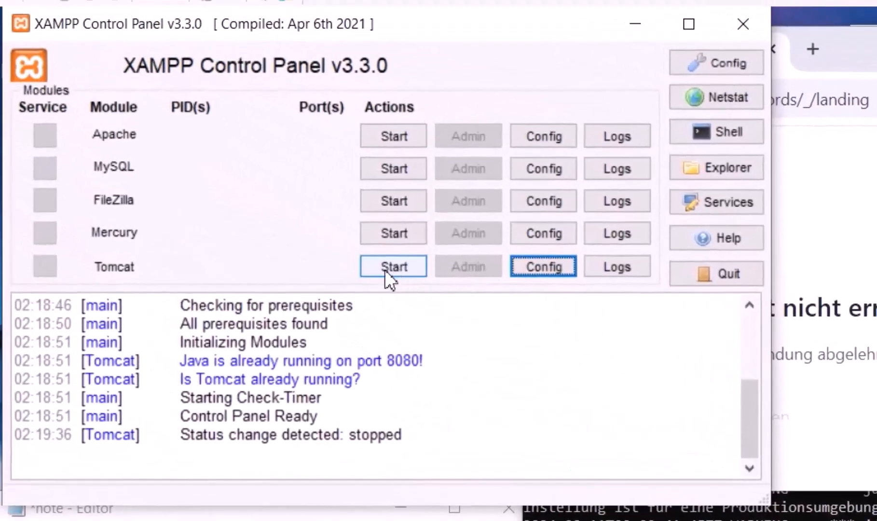
# Start Tomcat from XAMPP and check its catalina_start console reports startup on port 80
pyautogui.click(385, 269)
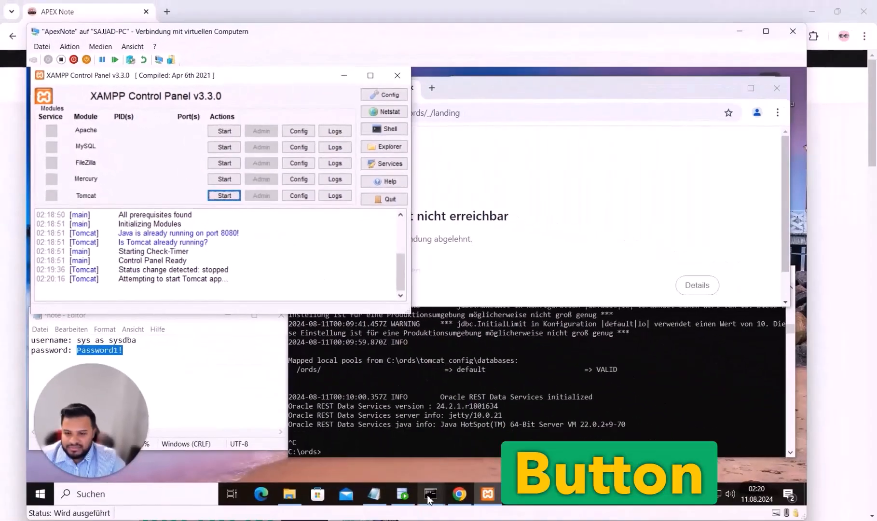
pyautogui.moveTo(430, 493)
pyautogui.moveTo(479, 453)
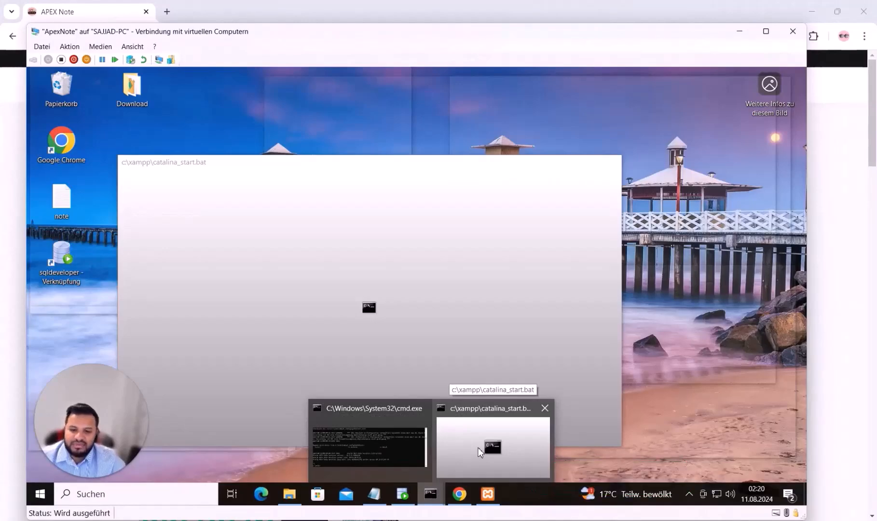
pyautogui.click(479, 452)
pyautogui.moveTo(312, 164); pyautogui.dragTo(394, 134)
pyautogui.scroll(-2, 527, 246)
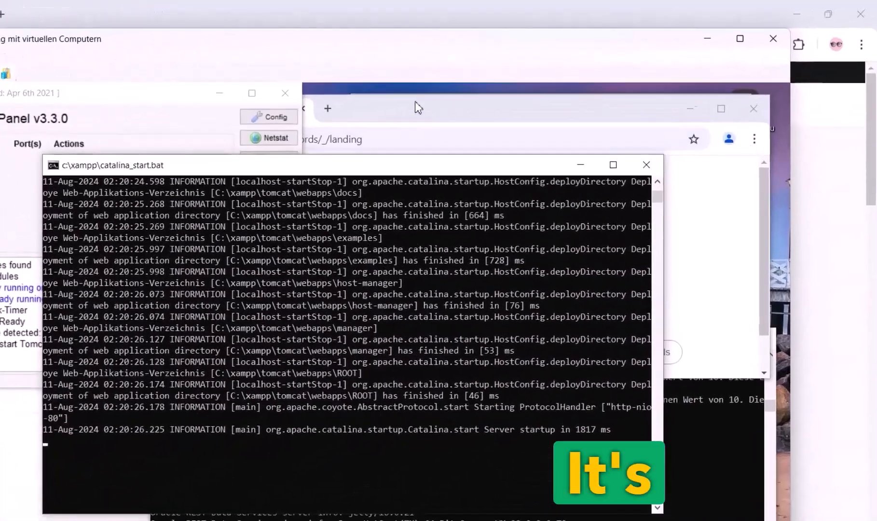
pyautogui.click(503, 84)
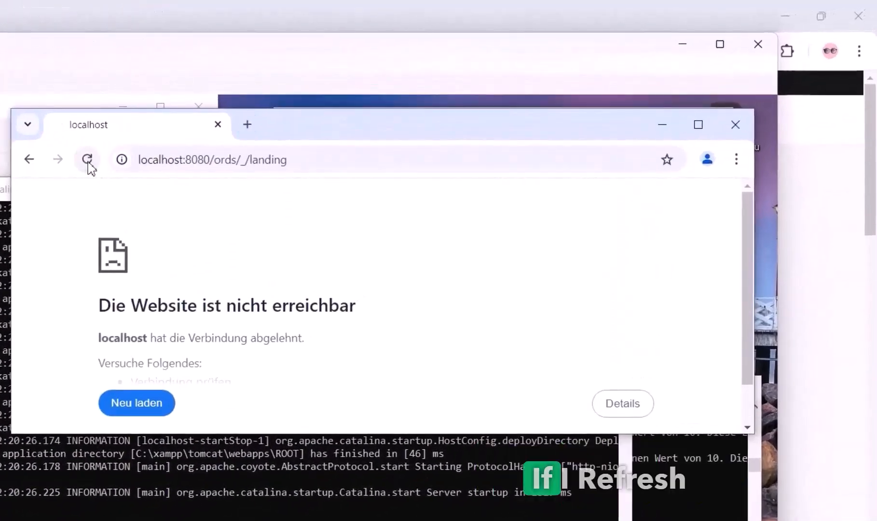
# Open a new tab and load localhost without the suggested :8080 port
pyautogui.doubleClick(205, 159)
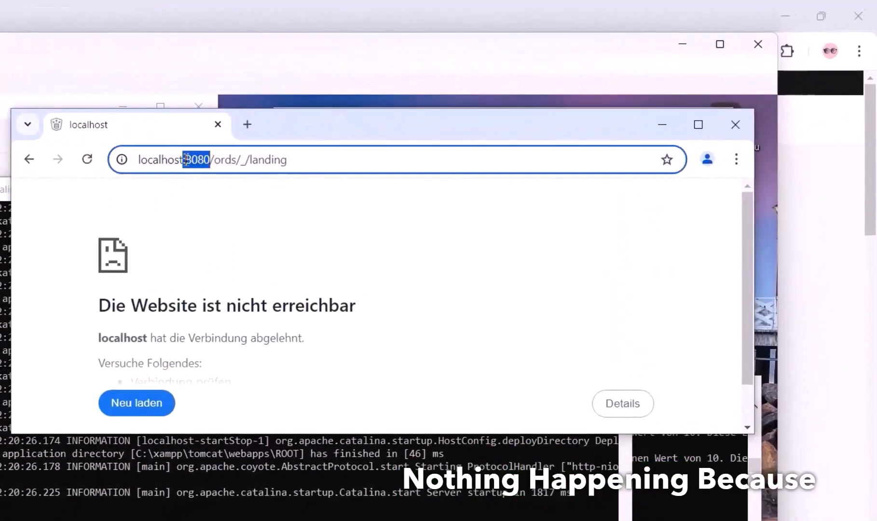
pyautogui.click(247, 126)
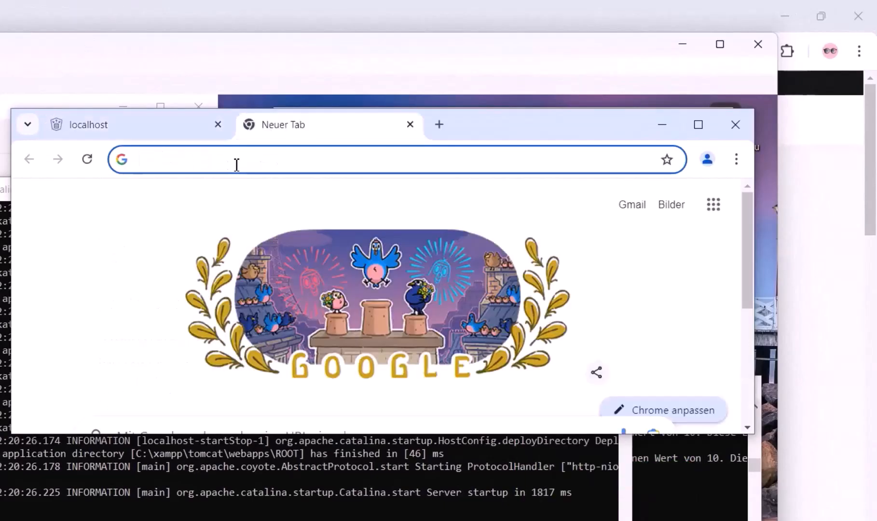
pyautogui.write('localhost')
pyautogui.press('Delete')
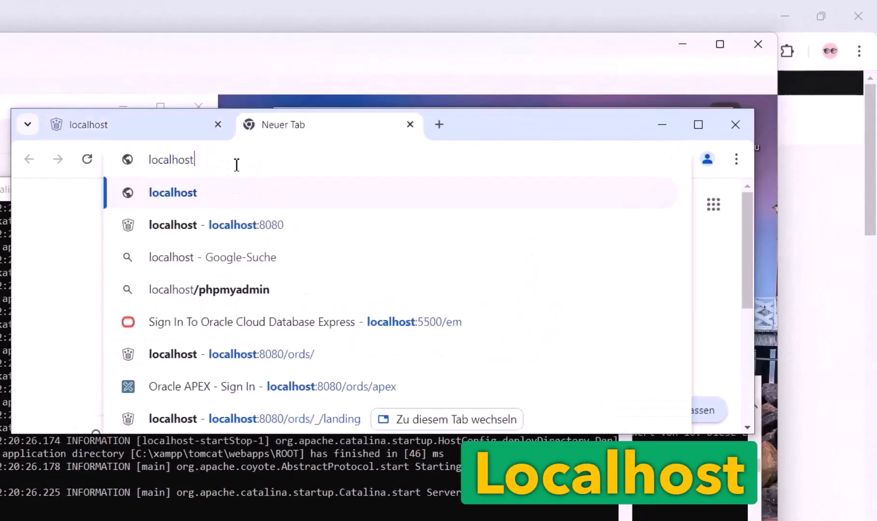
pyautogui.write(':80')
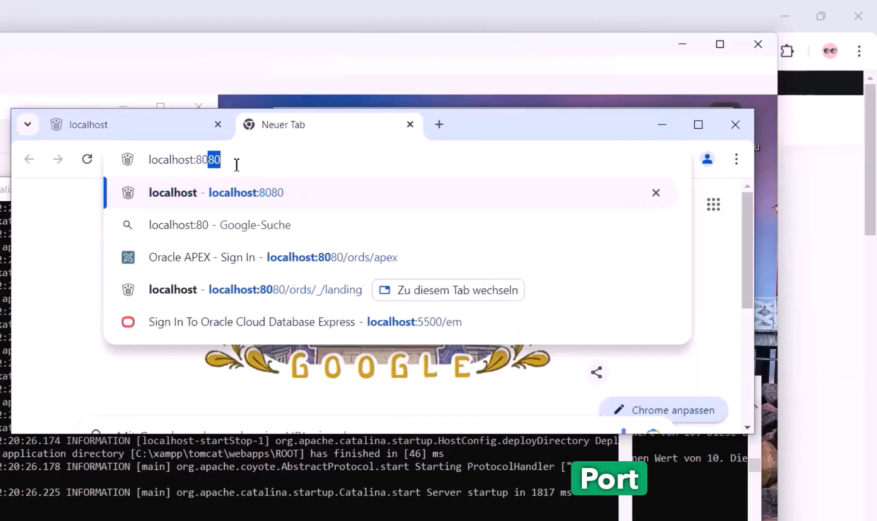
pyautogui.press('Delete')
pyautogui.press('Return')
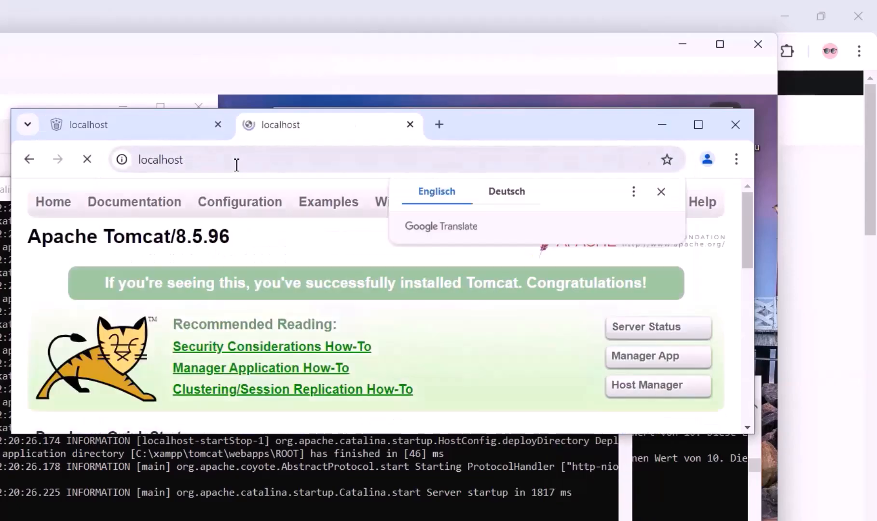
# Reload plain localhost and highlight the Apache Tomcat/8.5.96 welcome heading
pyautogui.click(205, 164)
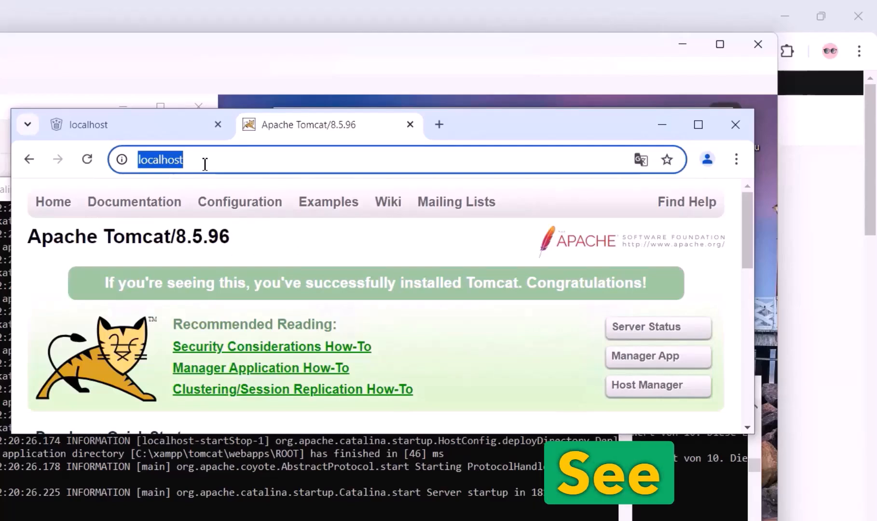
pyautogui.write(':')
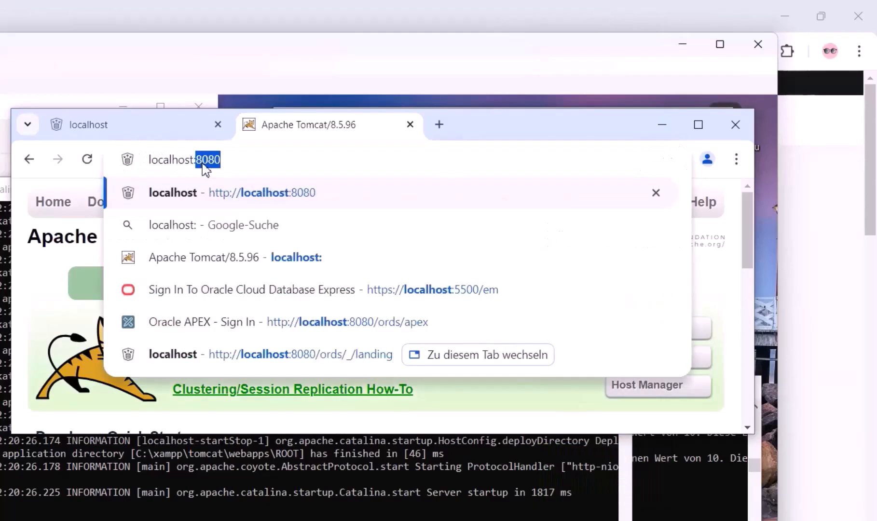
pyautogui.write('80')
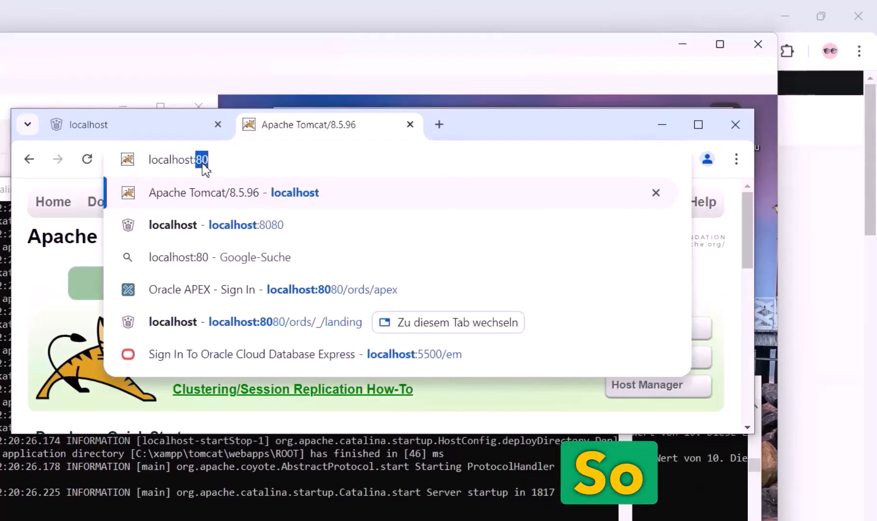
pyautogui.press('BackSpace')
pyautogui.press('BackSpace')
pyautogui.press('Return')
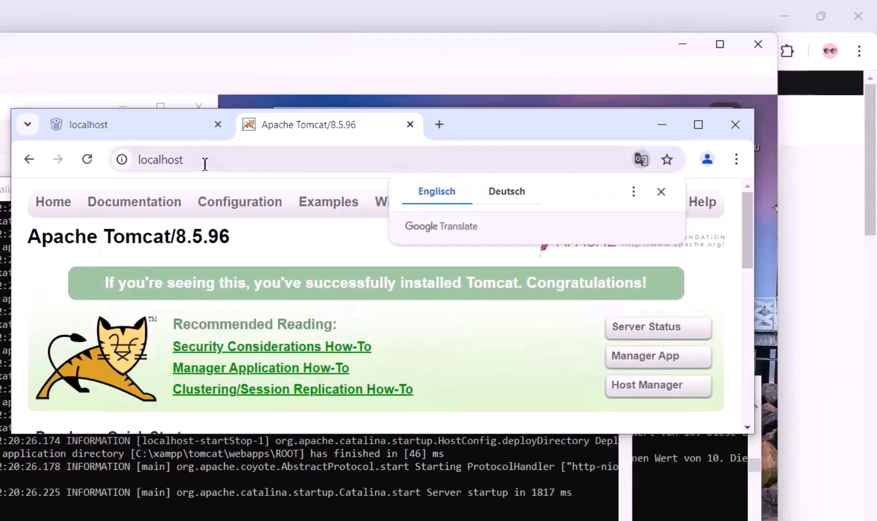
pyautogui.click(661, 191)
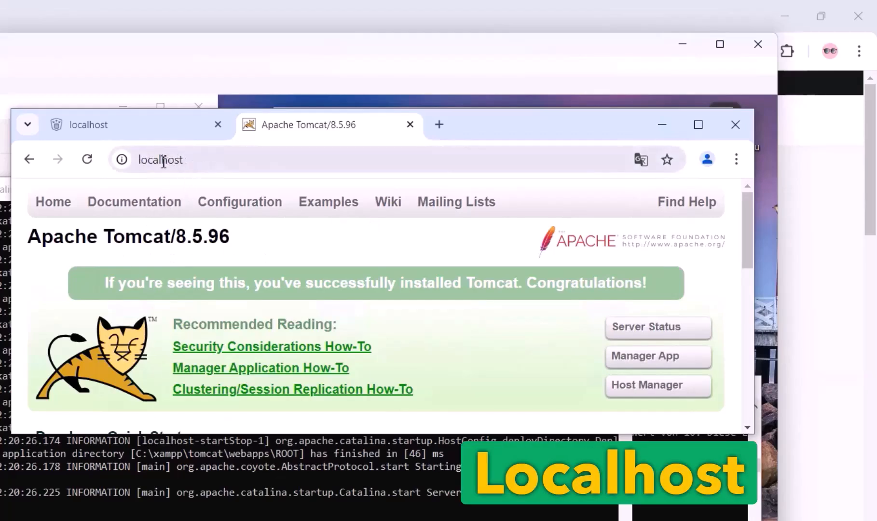
pyautogui.moveTo(30, 236); pyautogui.dragTo(246, 247)
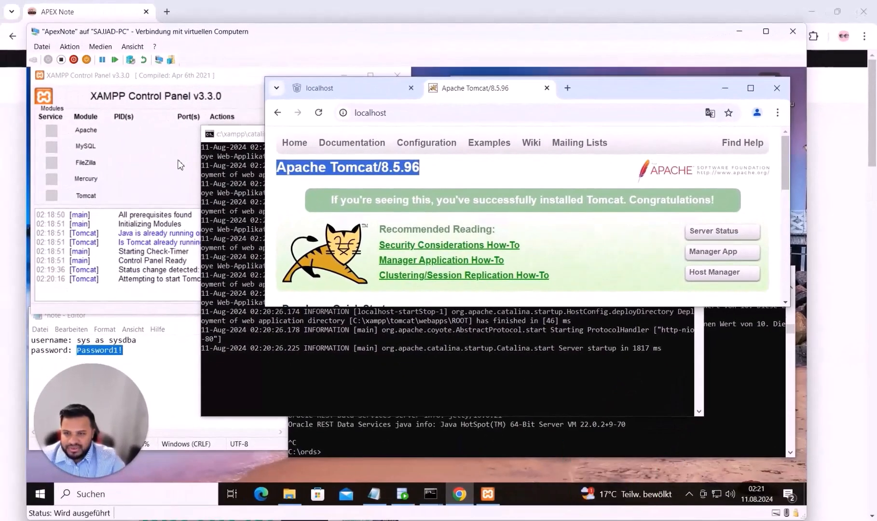
pyautogui.click(179, 161)
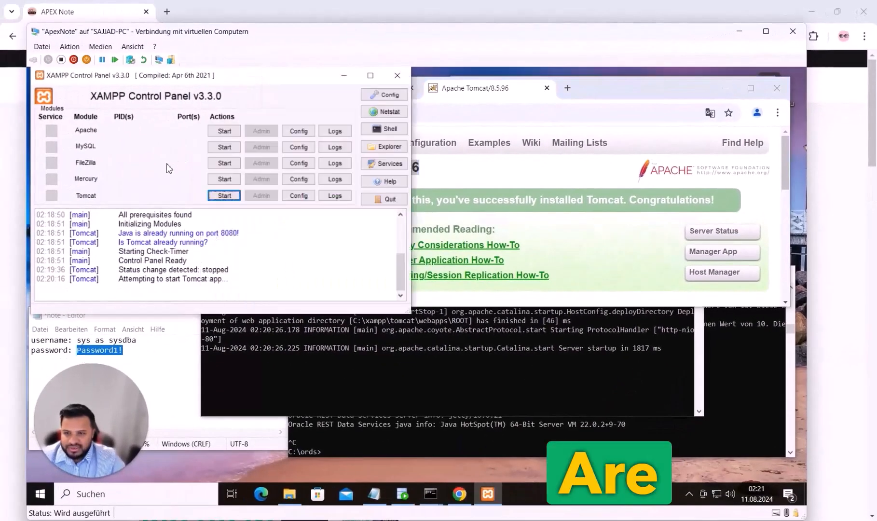
pyautogui.click(485, 114)
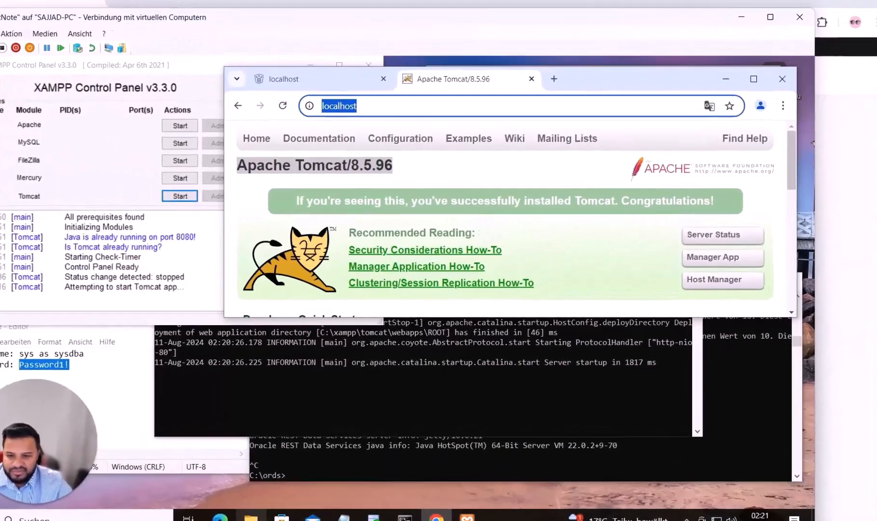
# Copy the images folder from C:\apex\apex
pyautogui.click(290, 495)
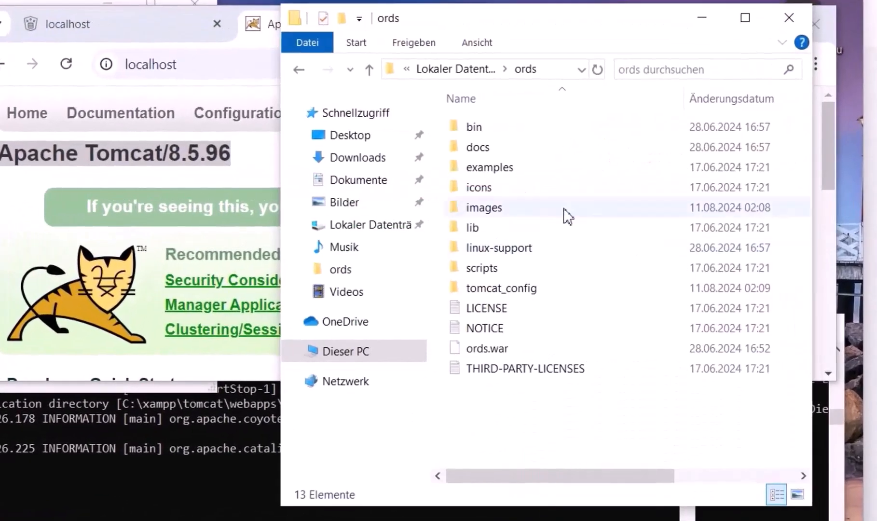
pyautogui.click(456, 69)
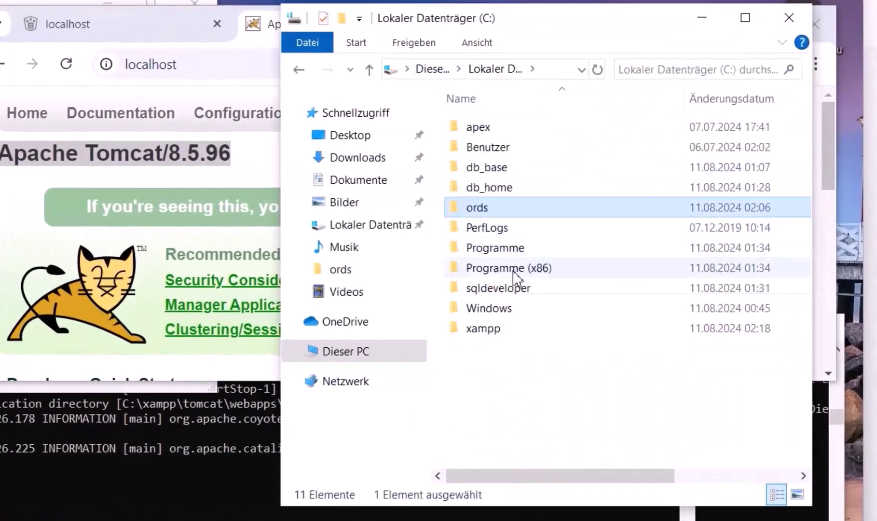
pyautogui.doubleClick(515, 135)
pyautogui.doubleClick(504, 131)
pyautogui.click(501, 170)
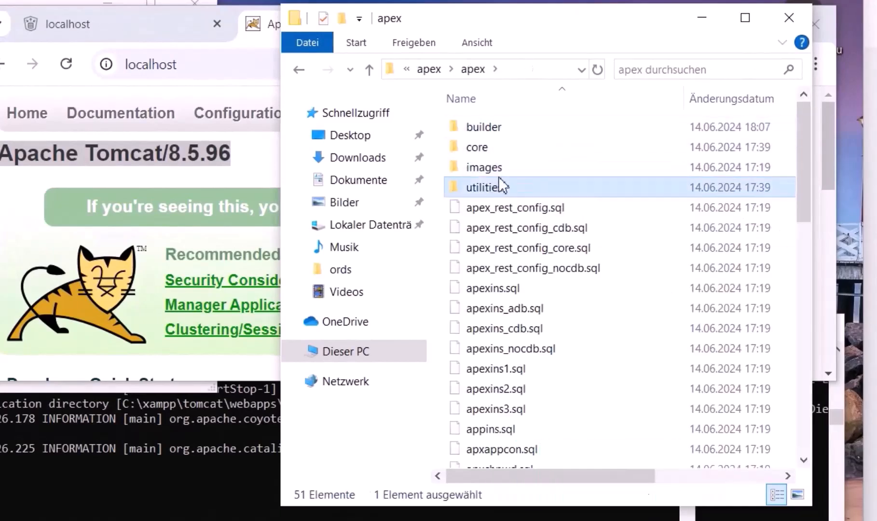
pyautogui.click(299, 71)
pyautogui.click(299, 71)
# Navigate to C:\xampp\tomcat\webapps in File Explorer
pyautogui.hotkey('alt', 'Tab')
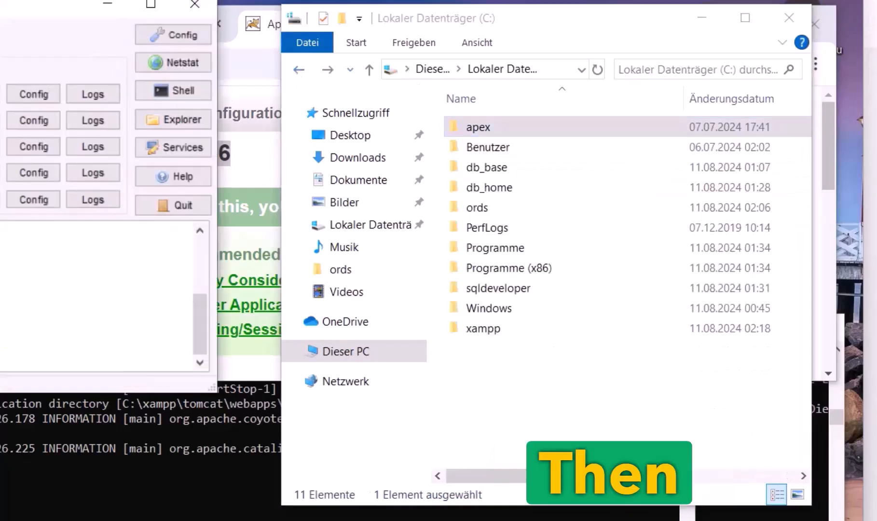
pyautogui.doubleClick(488, 330)
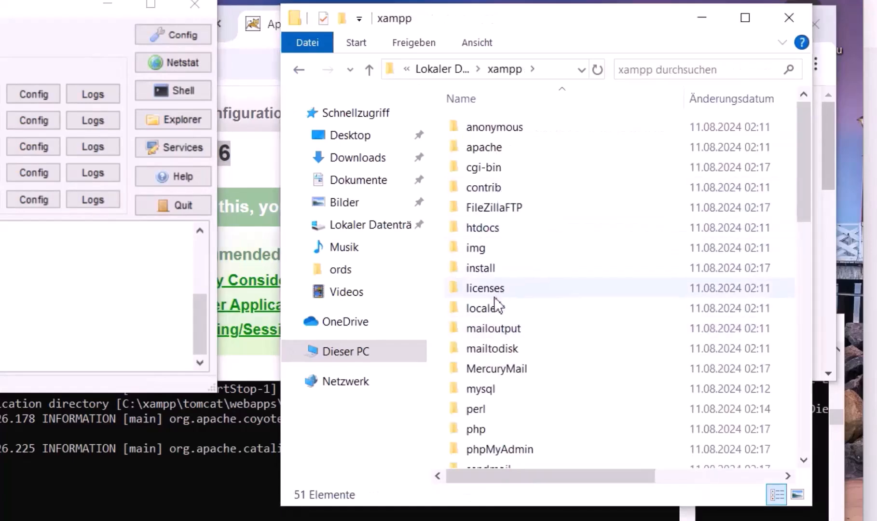
pyautogui.click(515, 349)
pyautogui.scroll(-2, 515, 348)
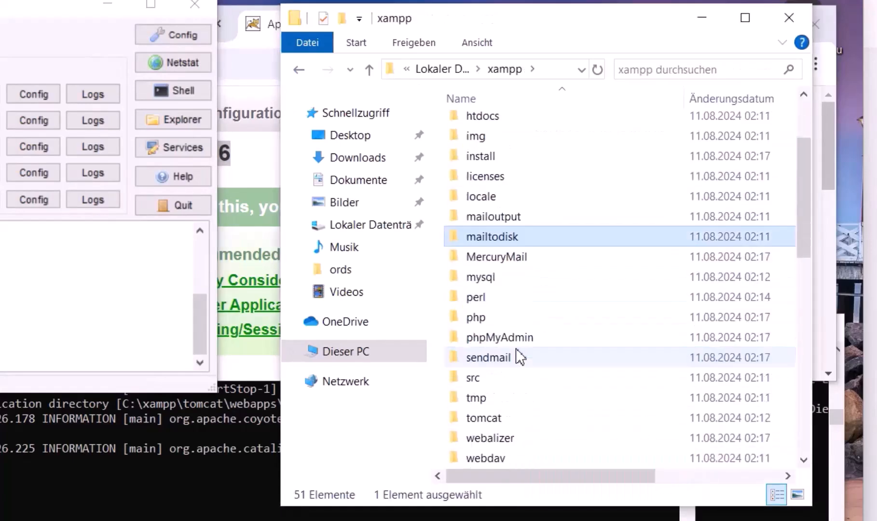
pyautogui.scroll(-1, 516, 350)
pyautogui.doubleClick(510, 359)
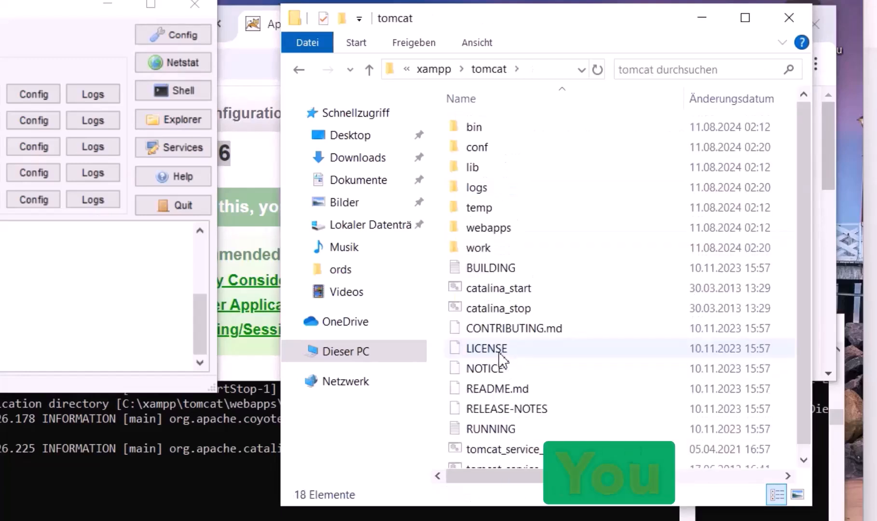
pyautogui.doubleClick(488, 228)
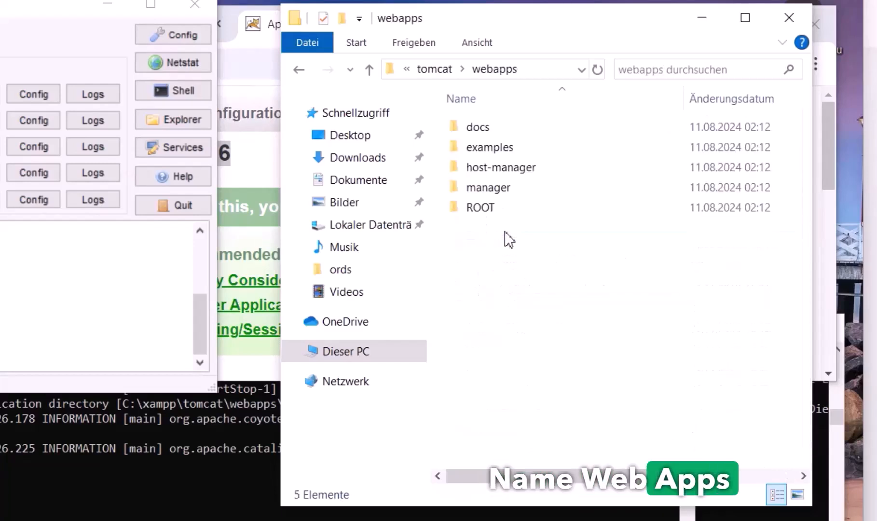
# Paste the images folder into Tomcat's webapps and close the Tomcat console
pyautogui.rightClick(513, 262)
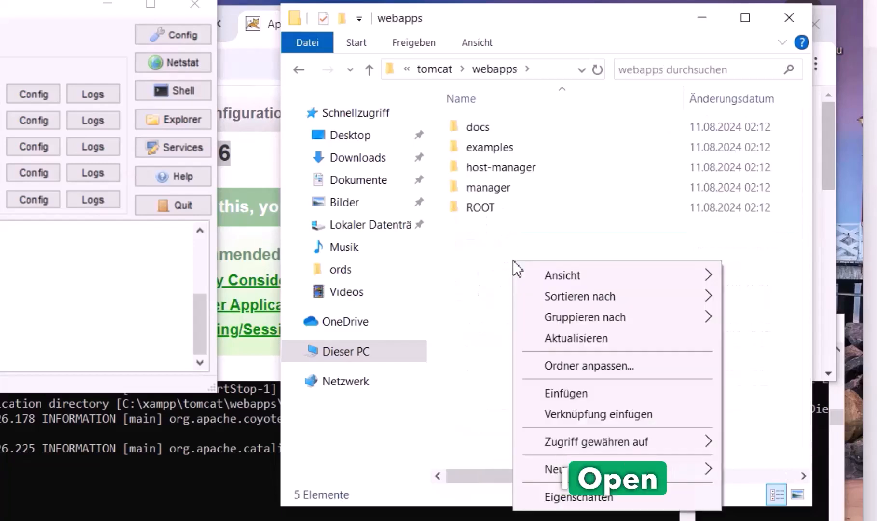
pyautogui.click(574, 394)
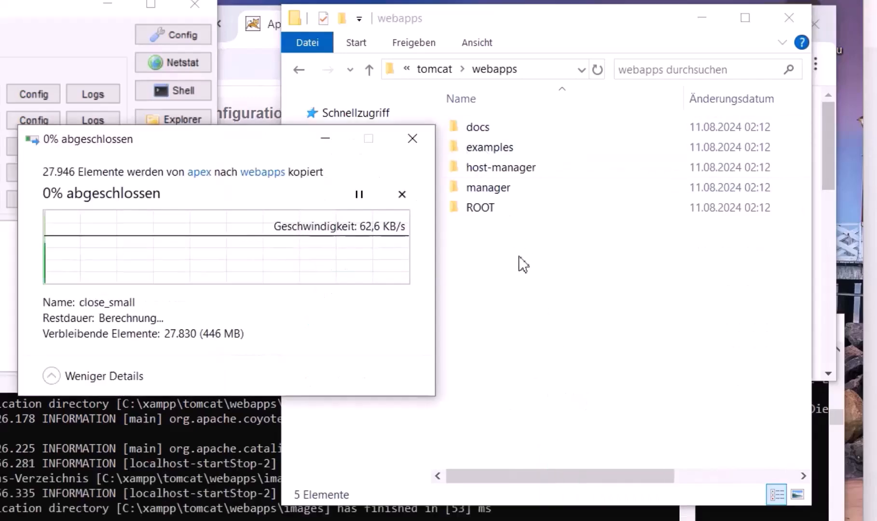
pyautogui.moveTo(255, 141); pyautogui.dragTo(581, 389)
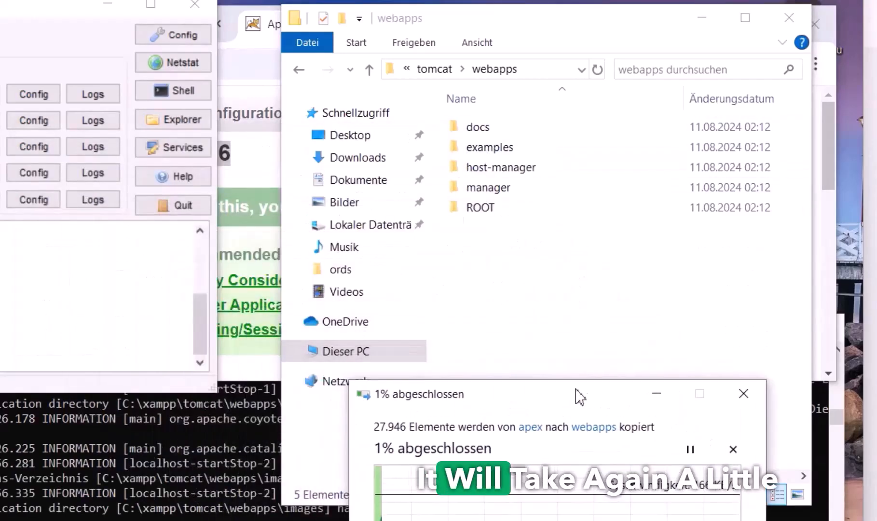
pyautogui.click(146, 473)
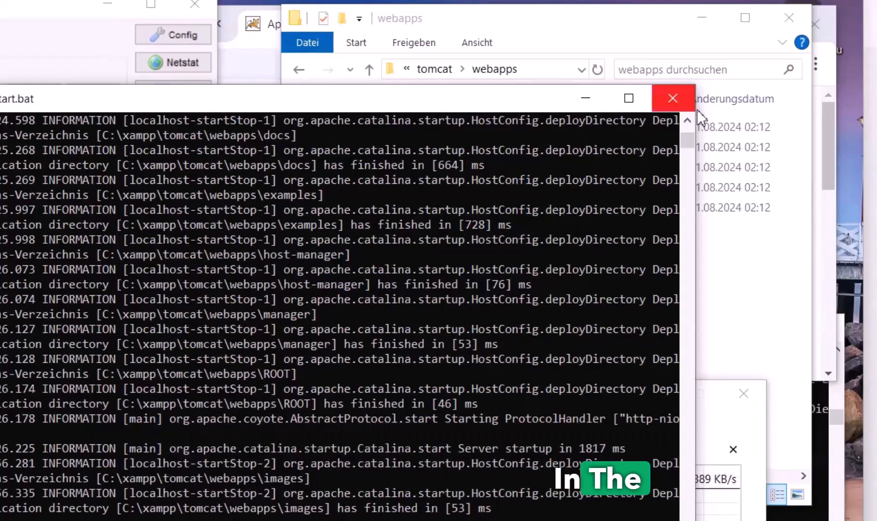
pyautogui.click(673, 98)
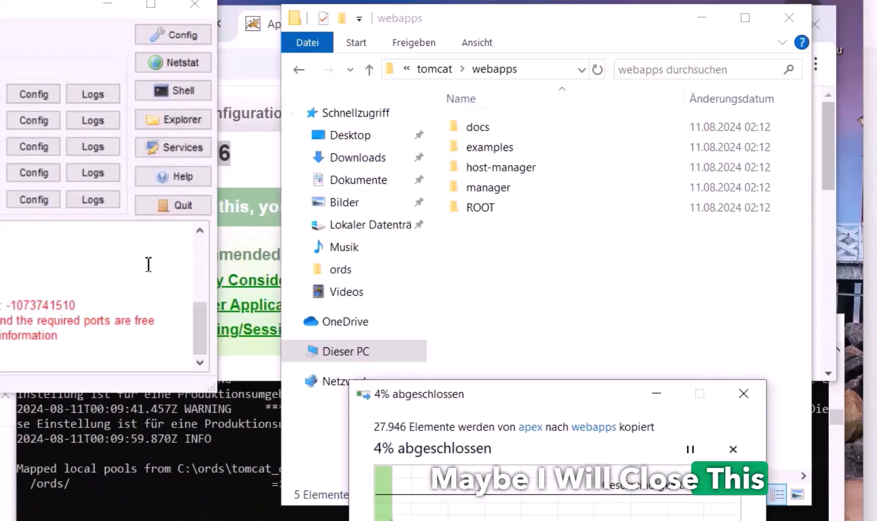
# Reload the ORDS landing and localhost tabs, then return to the webapps folder window
pyautogui.click(258, 168)
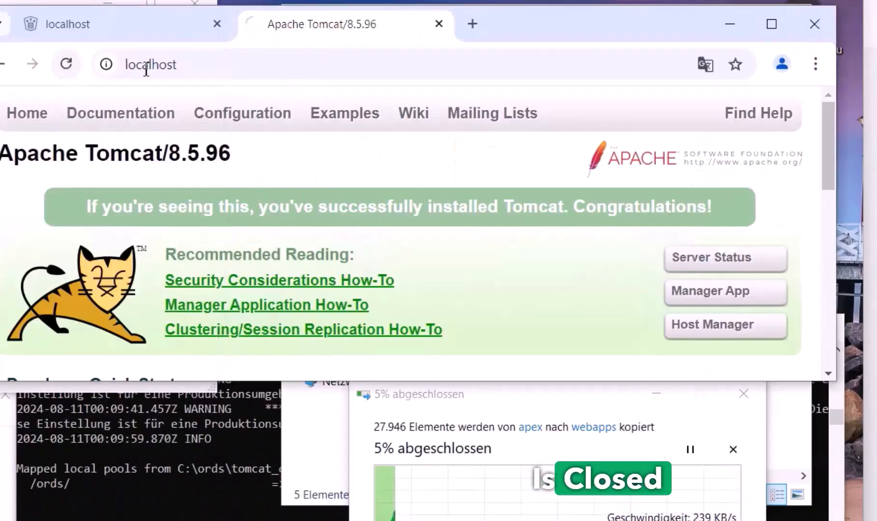
pyautogui.click(99, 32)
pyautogui.click(66, 65)
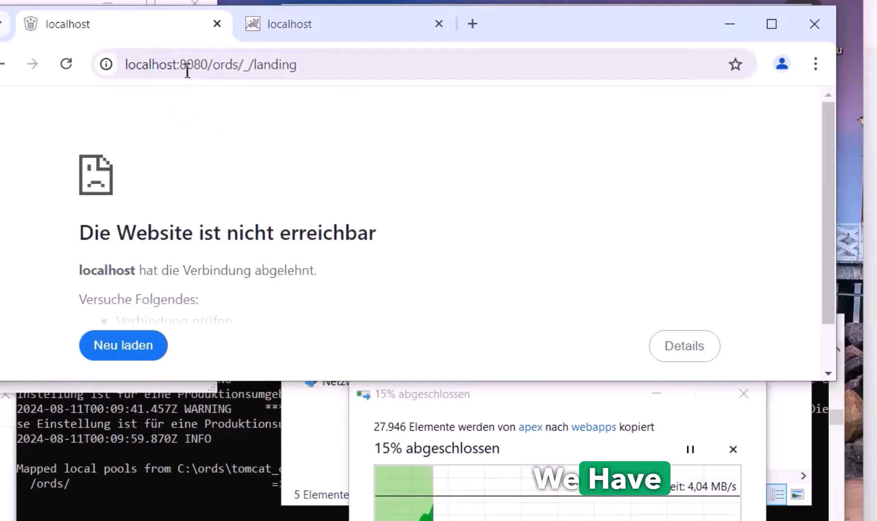
pyautogui.click(308, 12)
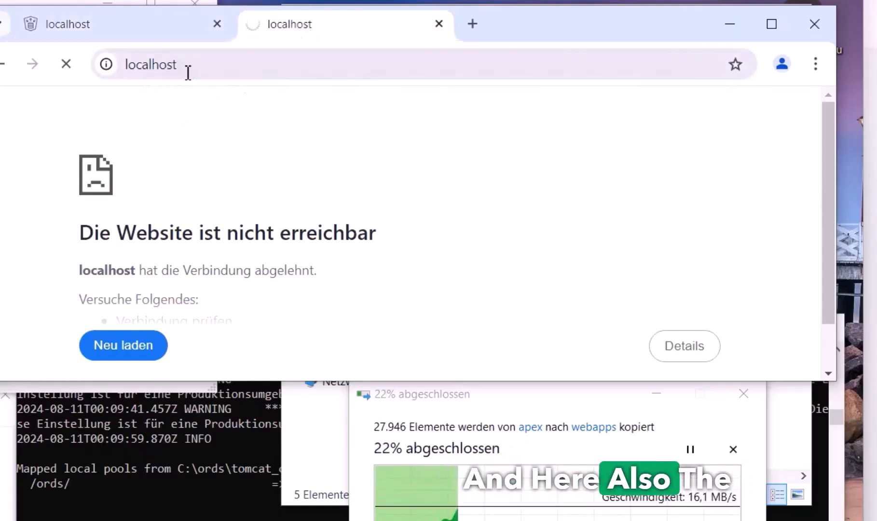
pyautogui.click(319, 424)
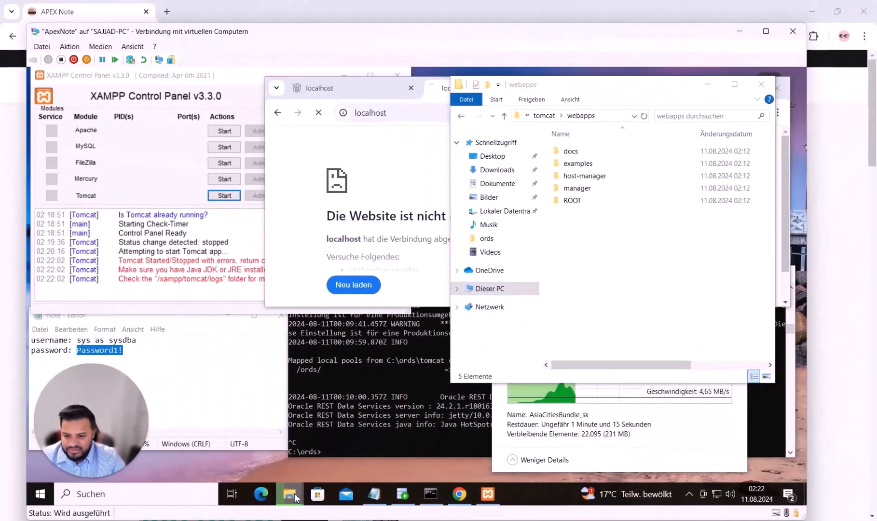
# Copy ords.war from C:\ords into Tomcat's webapps folder beside the images folder
pyautogui.rightClick(291, 494)
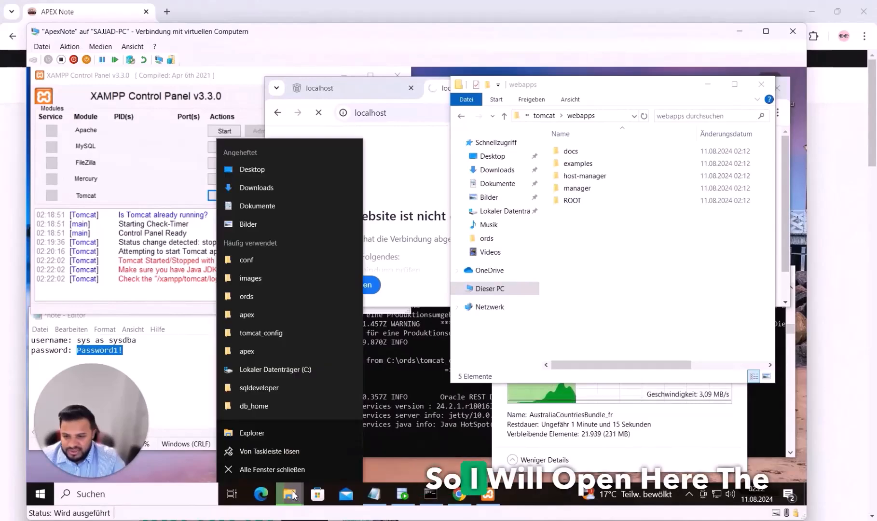
pyautogui.click(270, 434)
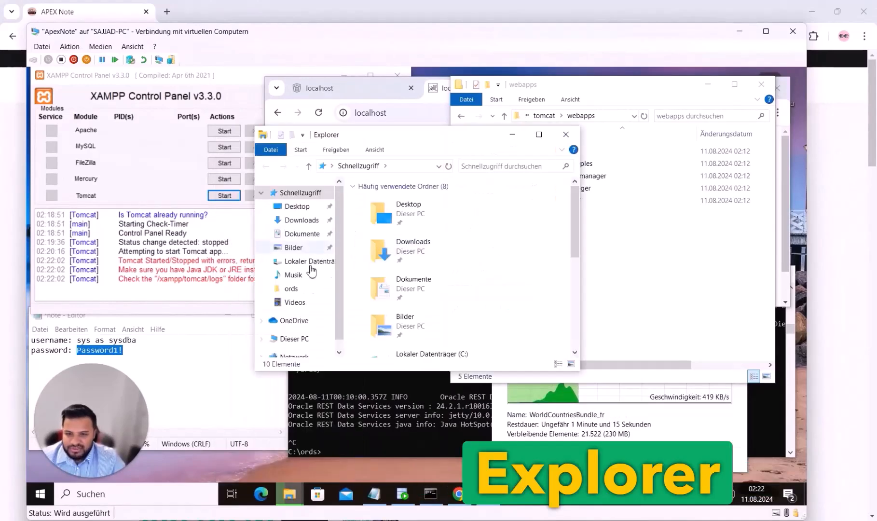
pyautogui.click(299, 338)
pyautogui.scroll(-5, 420, 321)
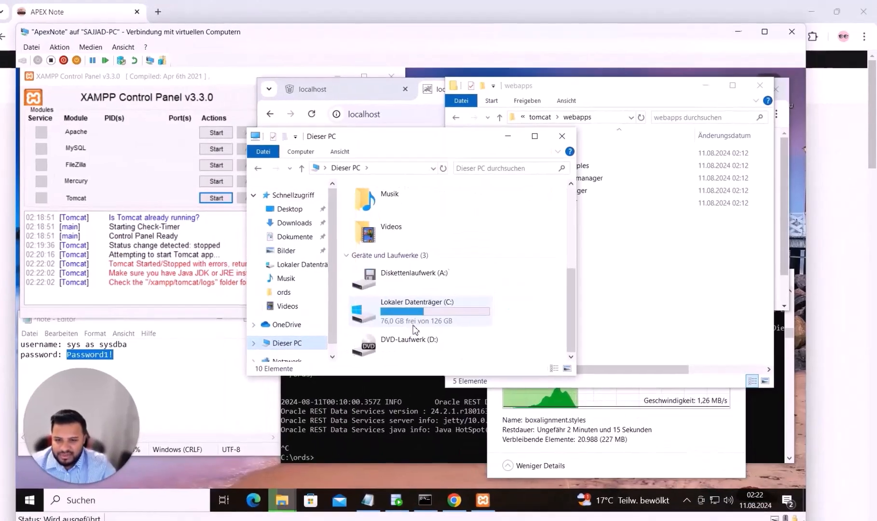
pyautogui.doubleClick(417, 322)
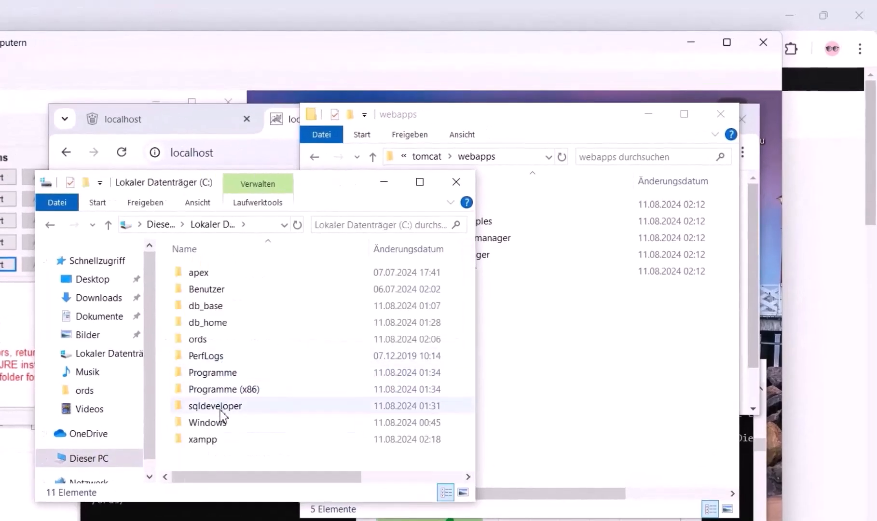
pyautogui.doubleClick(214, 339)
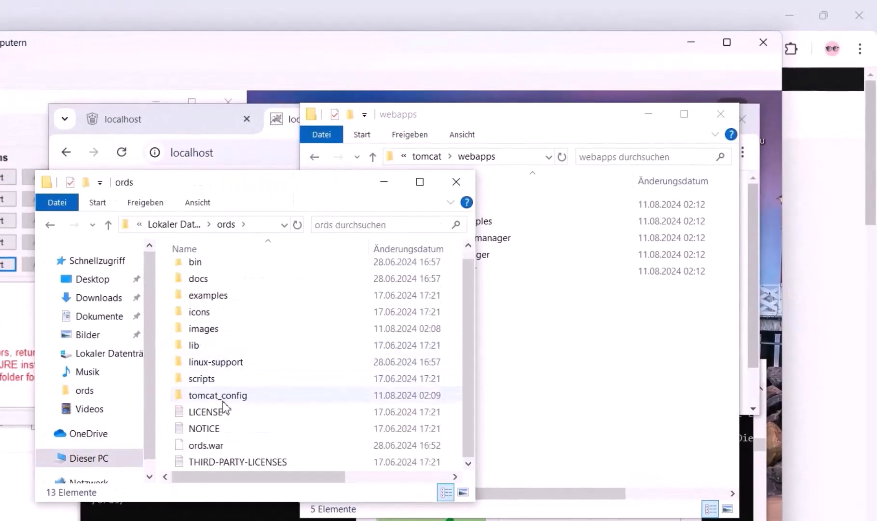
pyautogui.click(221, 447)
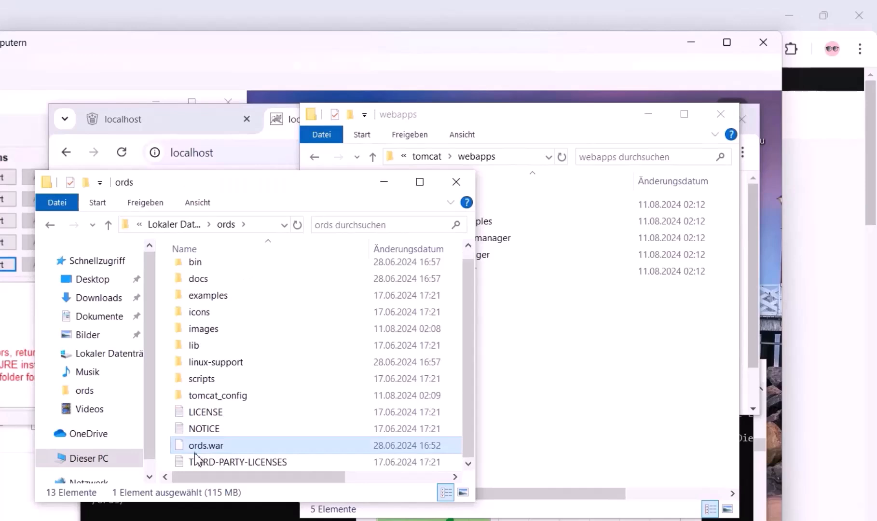
pyautogui.moveTo(269, 195); pyautogui.dragTo(181, 242)
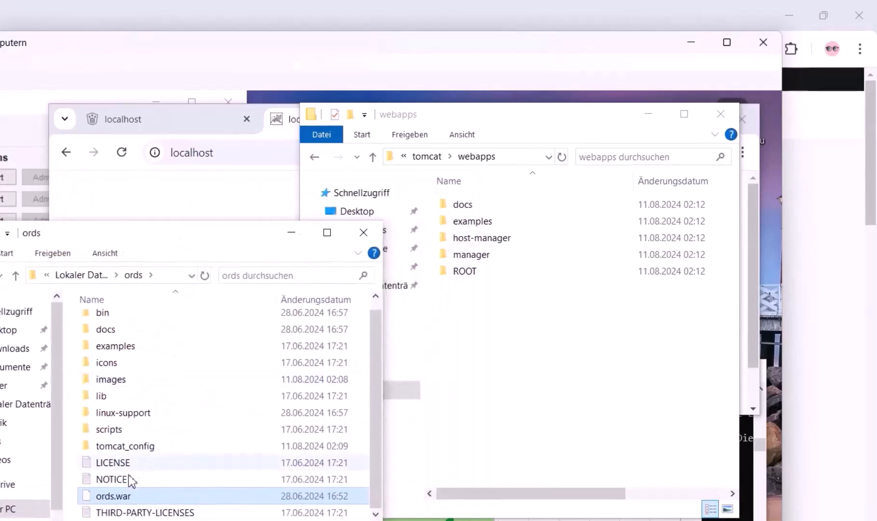
pyautogui.click(517, 354)
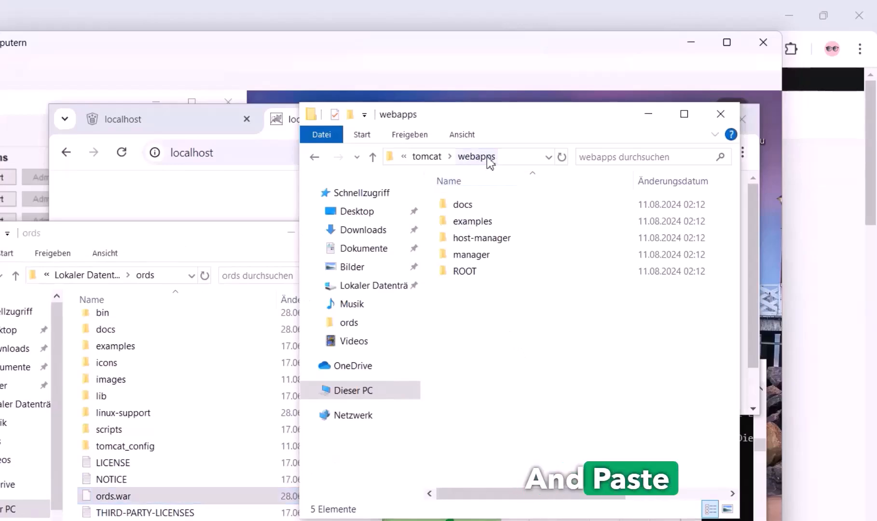
pyautogui.hotkey('ctrl', 'v')
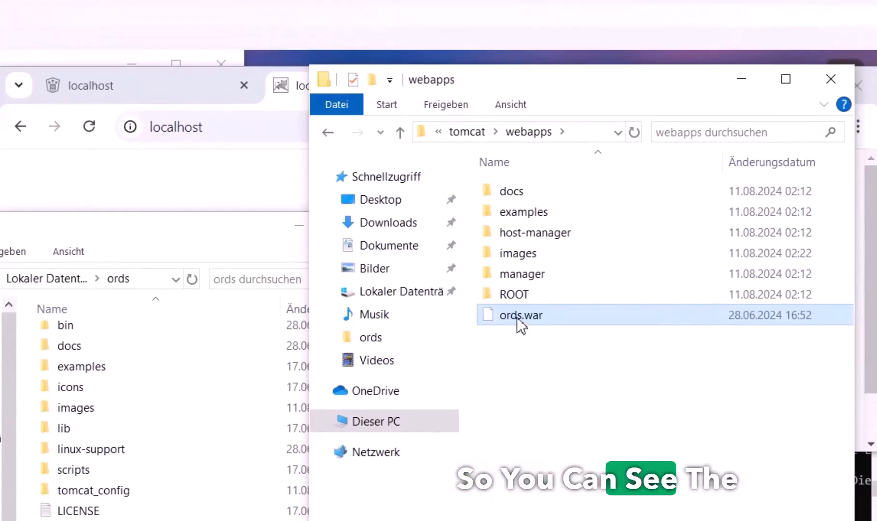
# Rename the pasted ords.war in webapps to apexnote.war
pyautogui.click(509, 318)
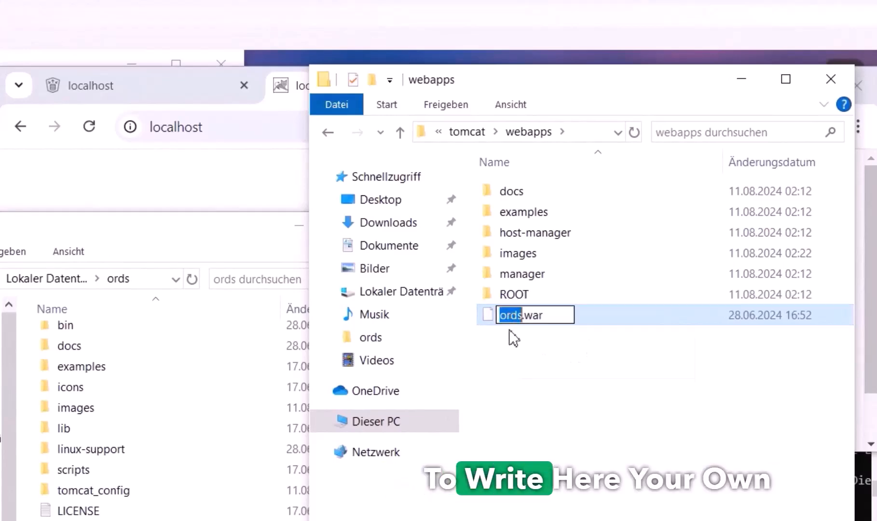
pyautogui.write('apexnote')
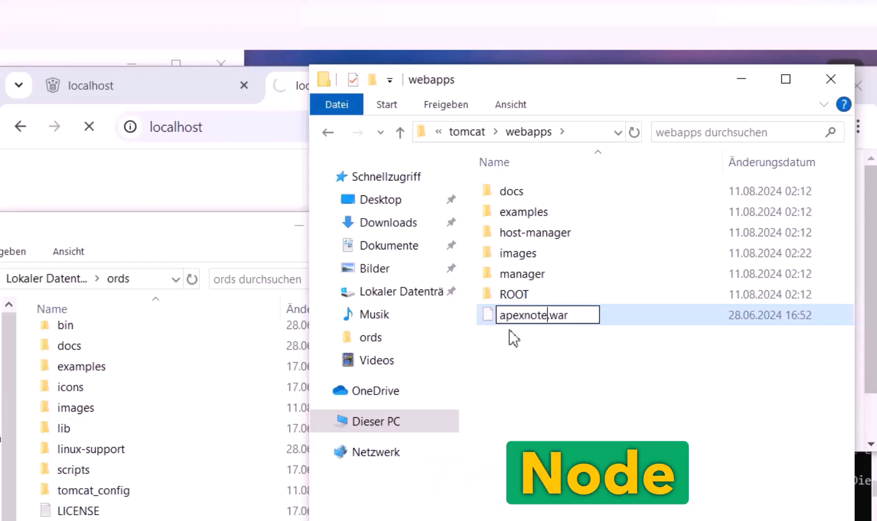
pyautogui.write('l')
pyautogui.press('BackSpace')
pyautogui.press('BackSpace')
pyautogui.press('BackSpace')
pyautogui.press('BackSpace')
pyautogui.press('BackSpace')
pyautogui.press('BackSpace')
pyautogui.press('BackSpace')
pyautogui.press('BackSpace')
pyautogui.press('BackSpace')
pyautogui.write('your_o')
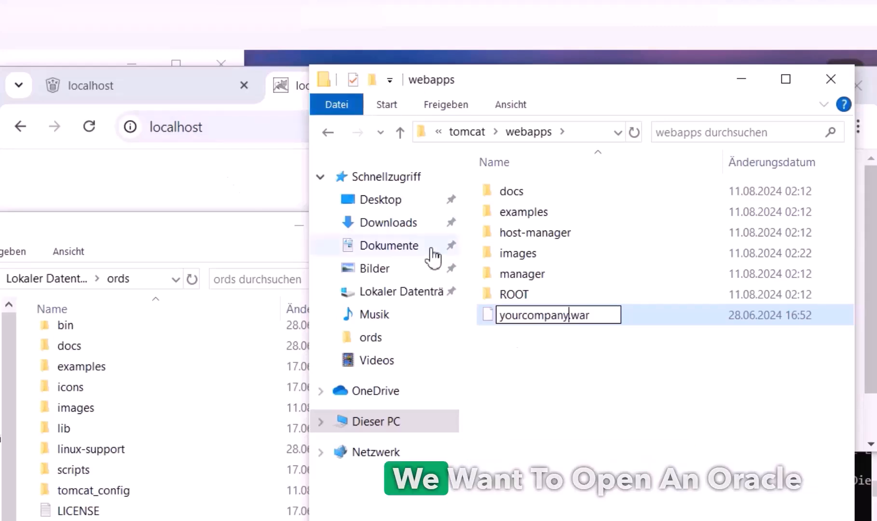
pyautogui.press('BackSpace')
pyautogui.press('BackSpace')
pyautogui.press('BackSpace')
pyautogui.press('BackSpace')
pyautogui.press('BackSpace')
pyautogui.press('BackSpace')
pyautogui.press('BackSpace')
pyautogui.press('BackSpace')
pyautogui.press('BackSpace')
pyautogui.press('BackSpace')
pyautogui.press('BackSpace')
pyautogui.write('apexnote')
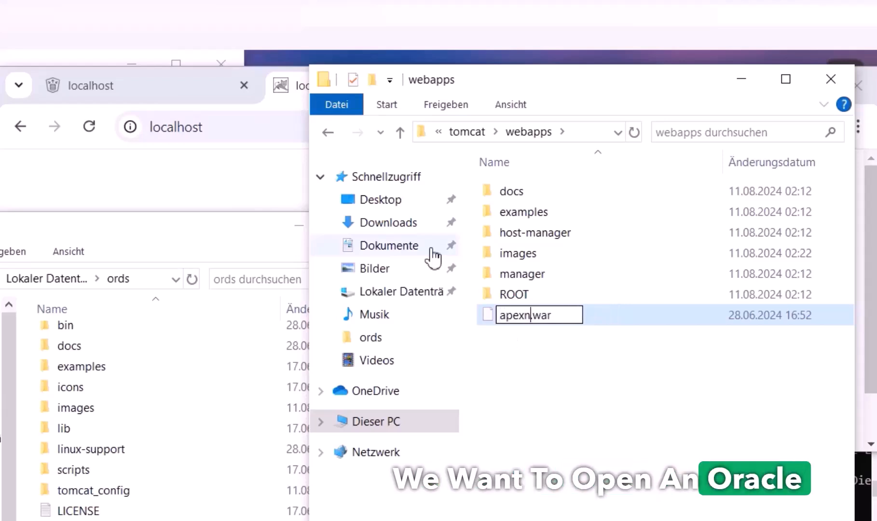
pyautogui.press('Return')
# In Chrome's first tab, highlight 'ords' in the localhost:8080/ords/_/landing address
pyautogui.click(253, 161)
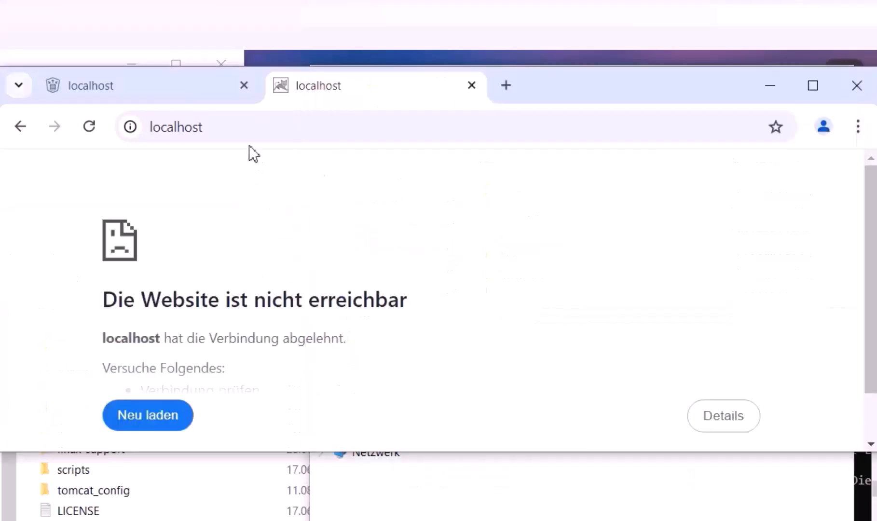
pyautogui.click(234, 127)
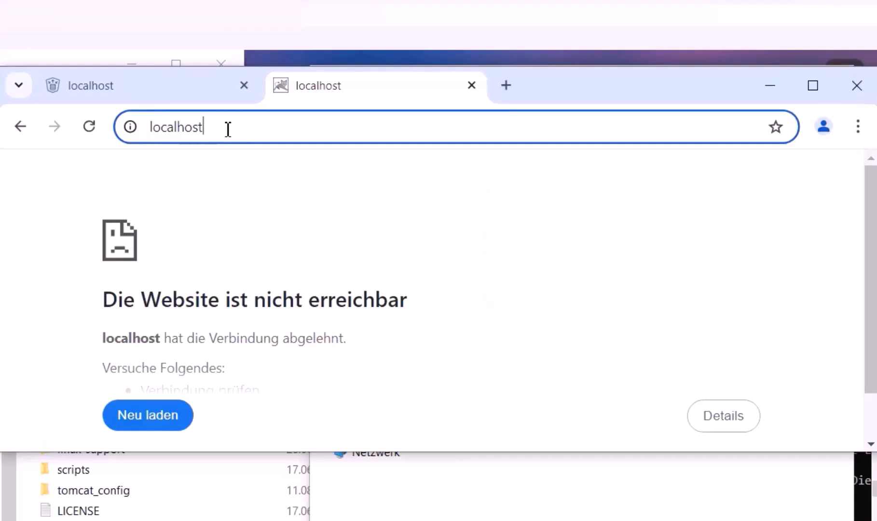
pyautogui.click(190, 89)
pyautogui.click(253, 134)
pyautogui.doubleClick(245, 128)
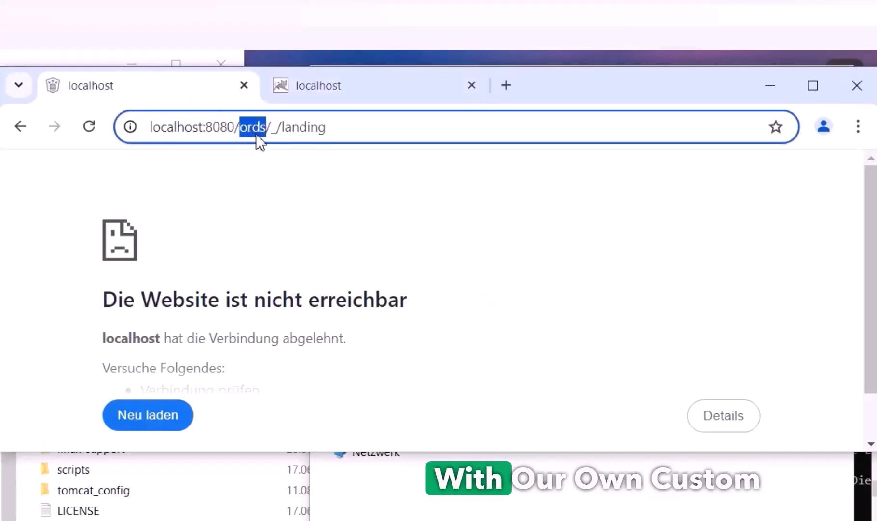
# Compare the highlighted 'ords' with apexnote.war in webapps, leaving the file name unchanged
pyautogui.click(521, 511)
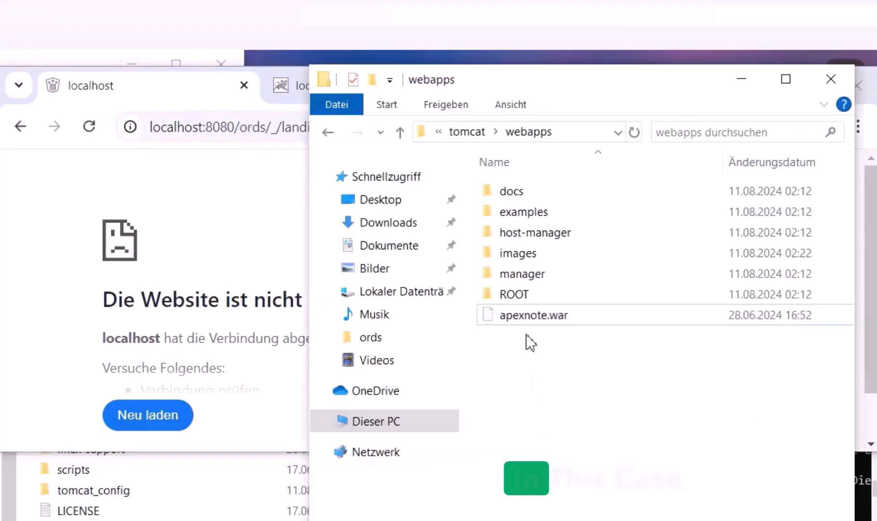
pyautogui.doubleClick(252, 127)
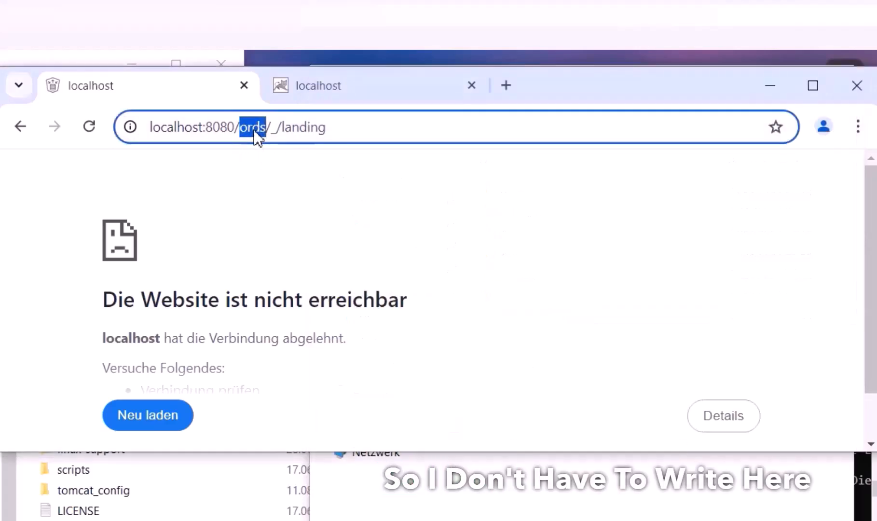
pyautogui.click(550, 503)
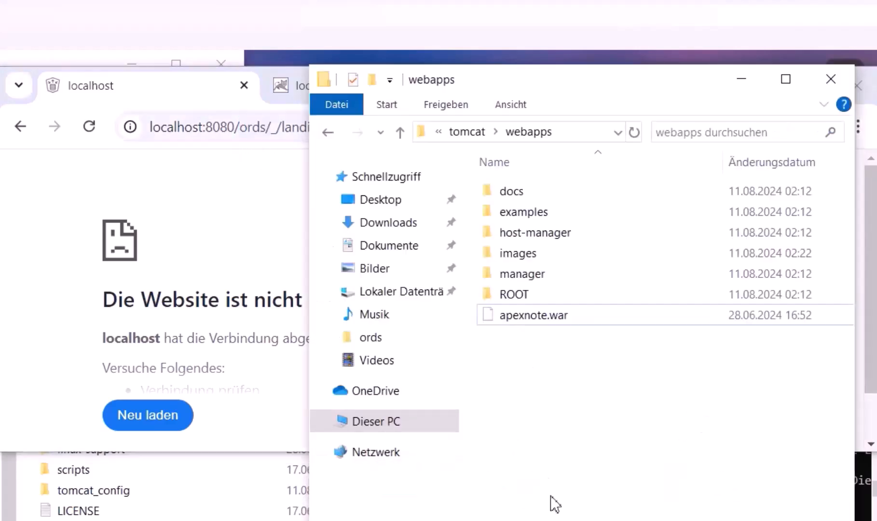
pyautogui.click(530, 324)
pyautogui.click(520, 317)
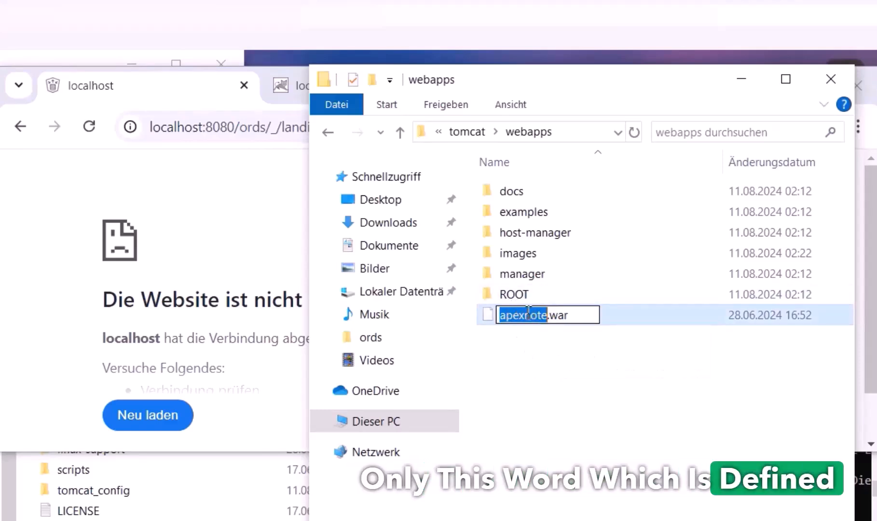
pyautogui.click(542, 385)
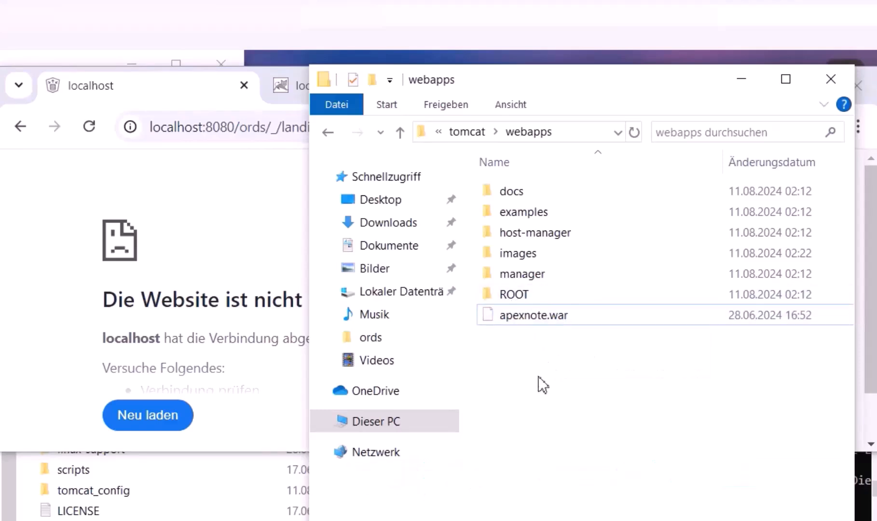
pyautogui.doubleClick(236, 134)
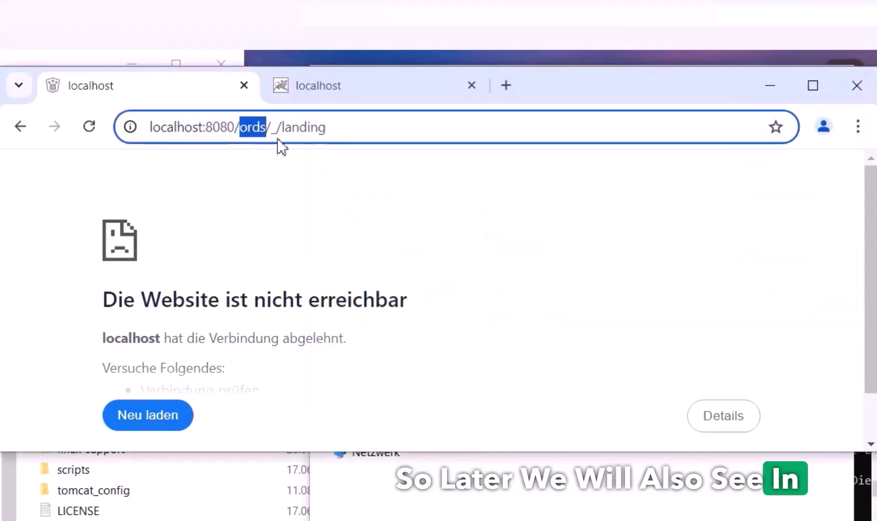
pyautogui.click(527, 499)
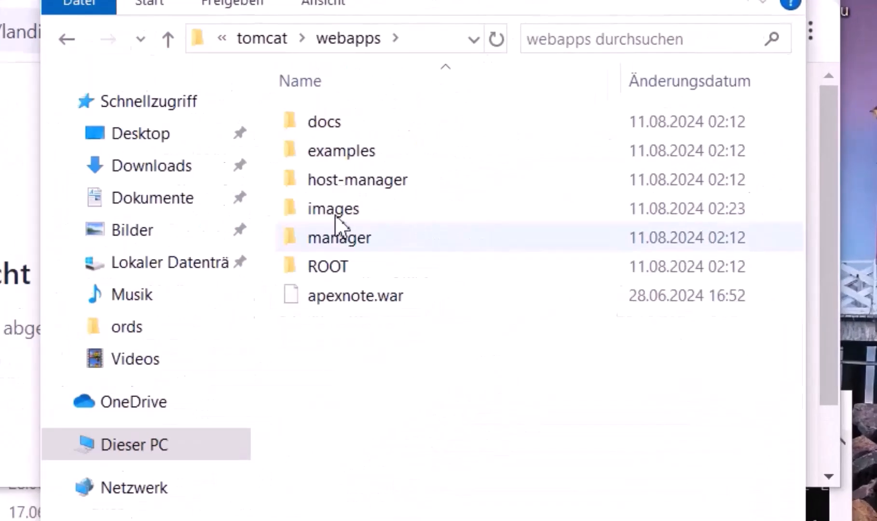
# Rename the images folder in webapps to 'i', then select apexnote.war
pyautogui.click(343, 216)
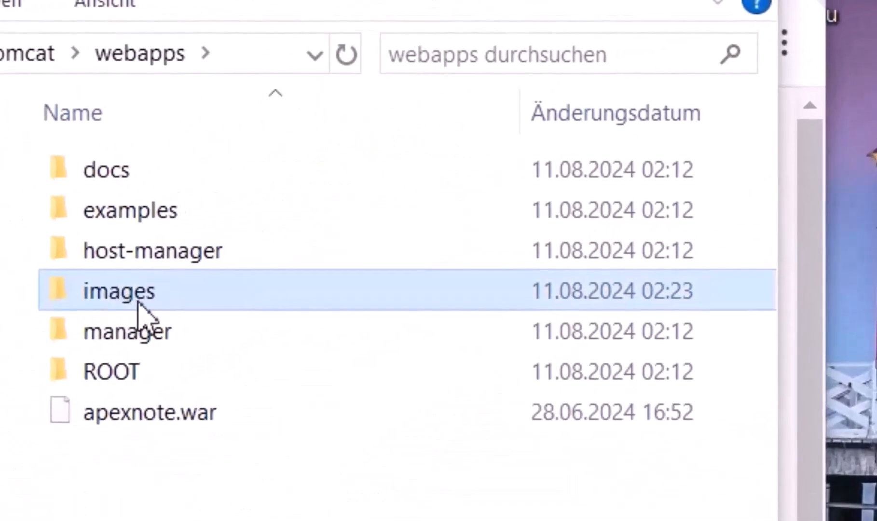
pyautogui.click(138, 302)
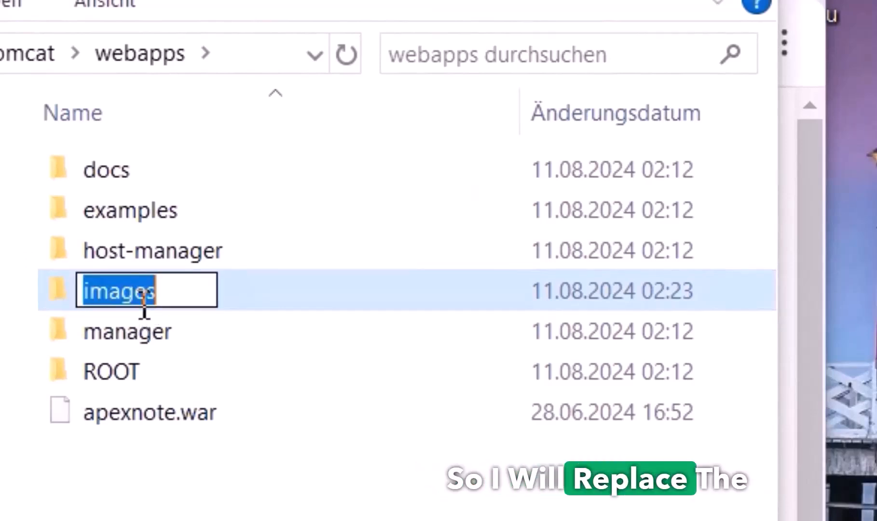
pyautogui.write('i')
pyautogui.press('Return')
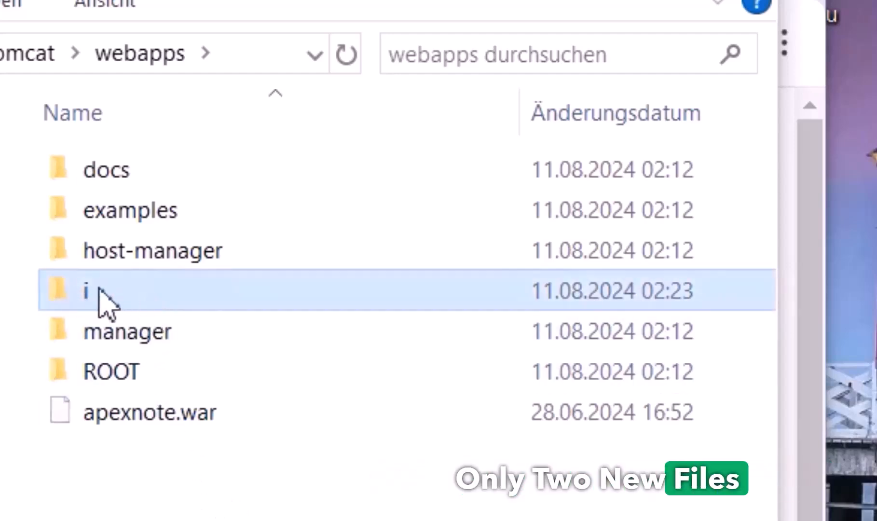
pyautogui.moveTo(106, 294)
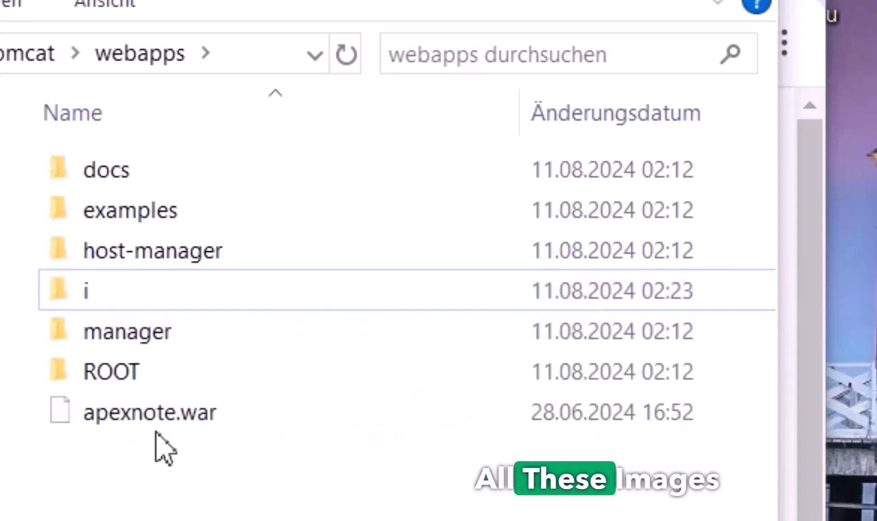
pyautogui.click(157, 427)
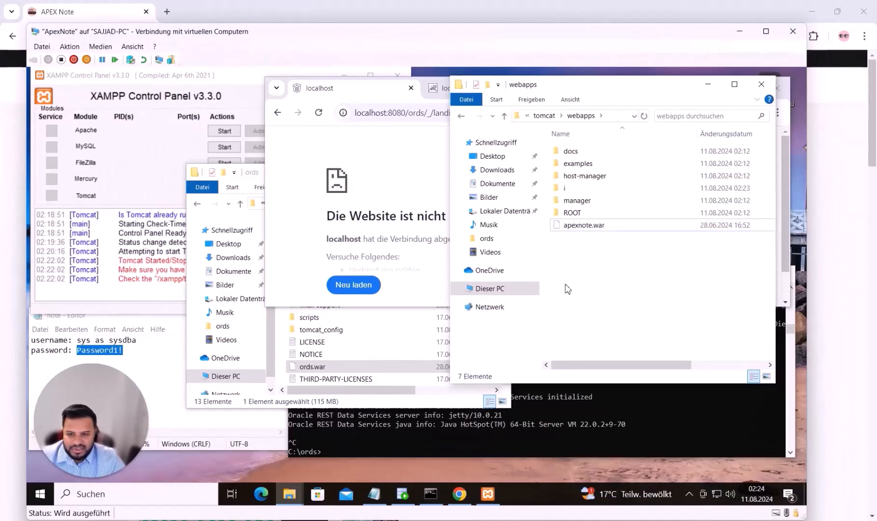
# Start Tomcat from XAMPP Control Panel and check webapps for the new apexnote folder
pyautogui.click(174, 169)
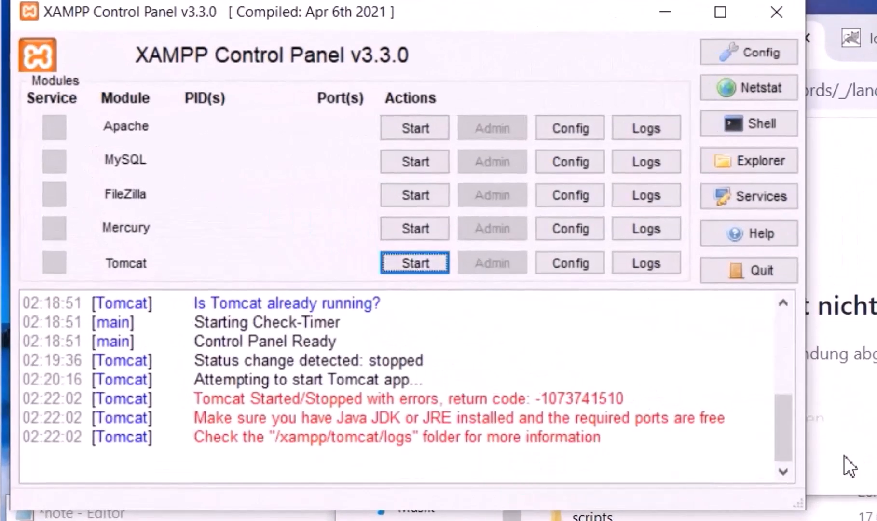
pyautogui.click(847, 456)
pyautogui.click(728, 387)
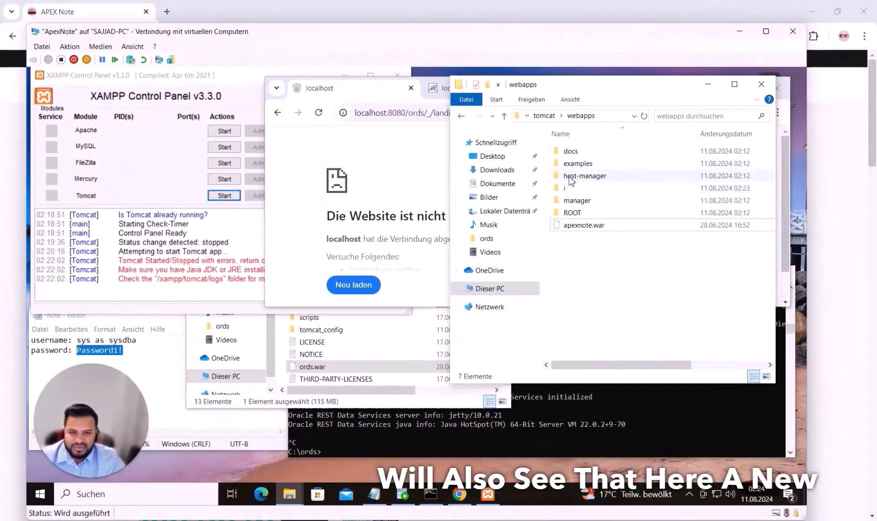
pyautogui.click(190, 183)
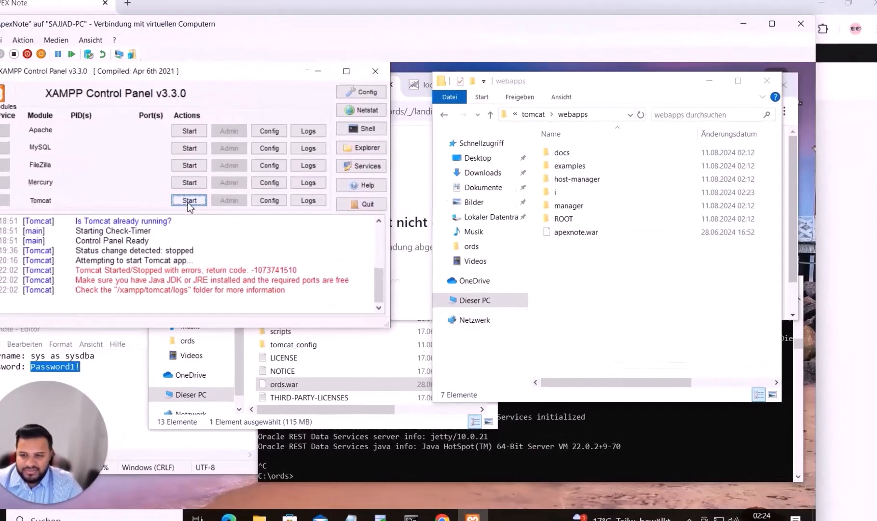
pyautogui.click(223, 198)
pyautogui.click(598, 262)
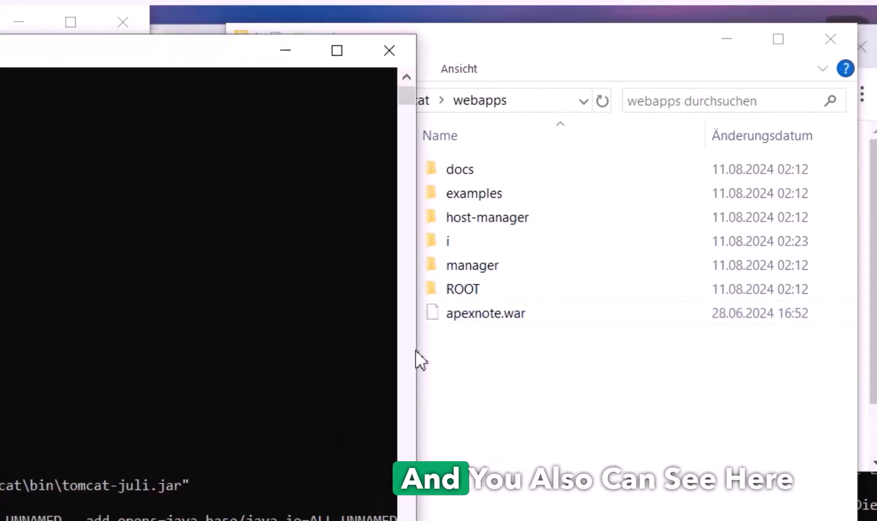
pyautogui.moveTo(175, 57); pyautogui.dragTo(77, 139)
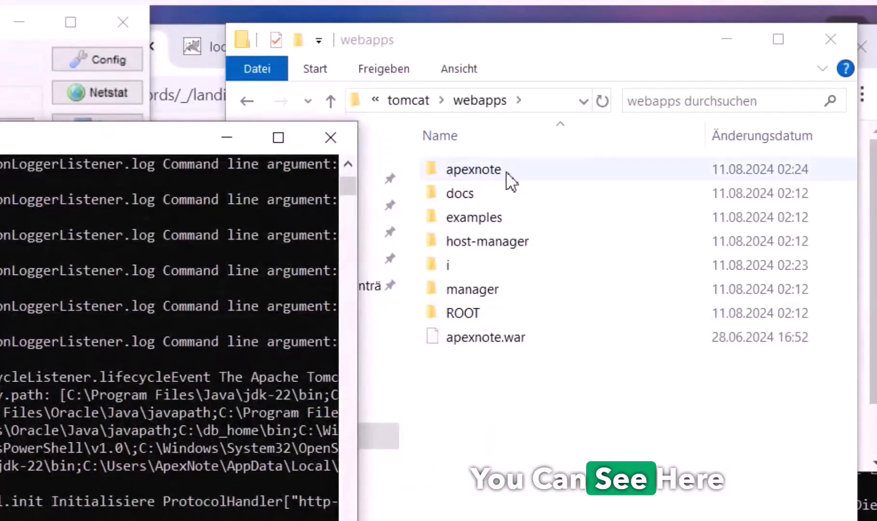
pyautogui.click(279, 138)
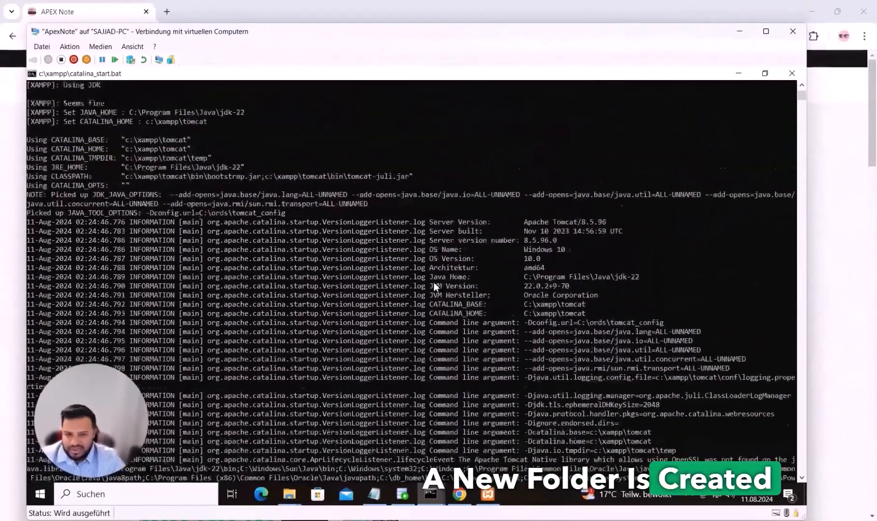
# Check the Tomcat log for ORDS 24.2.1 initialized, then restore the console and move it right
pyautogui.scroll(6, 433, 281)
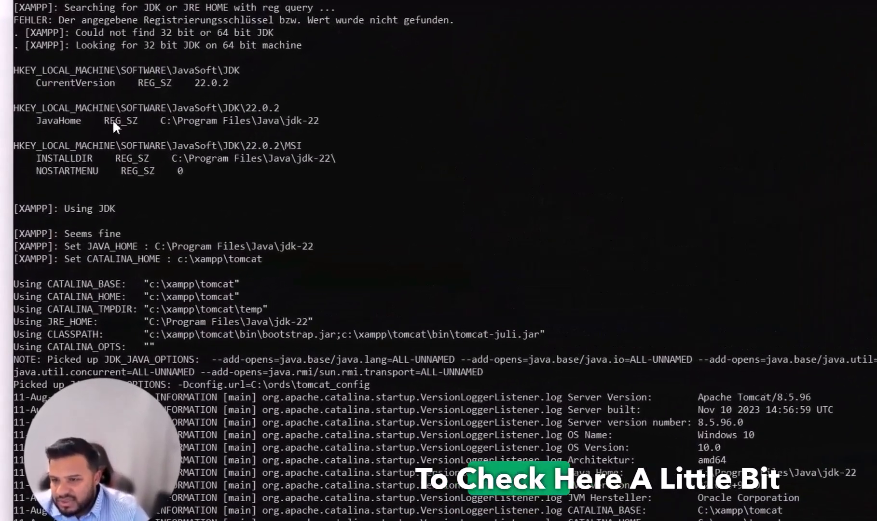
pyautogui.scroll(-1, 122, 213)
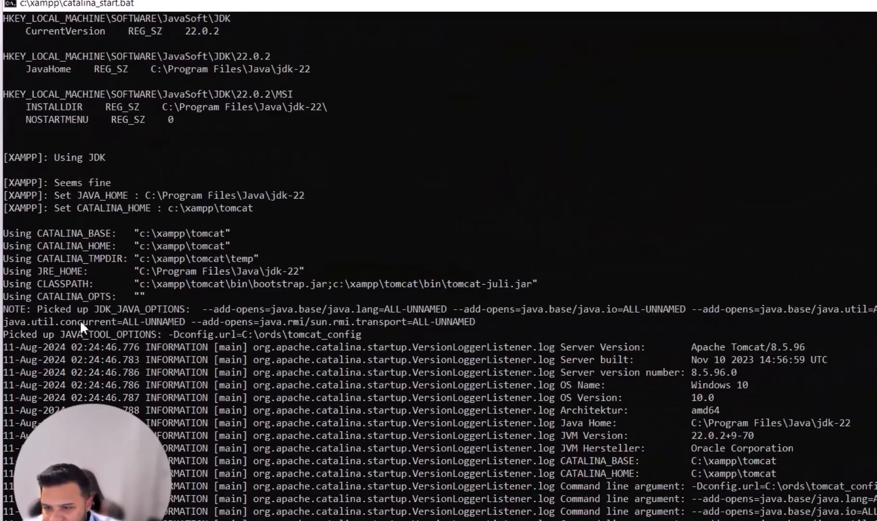
pyautogui.scroll(-12, 304, 298)
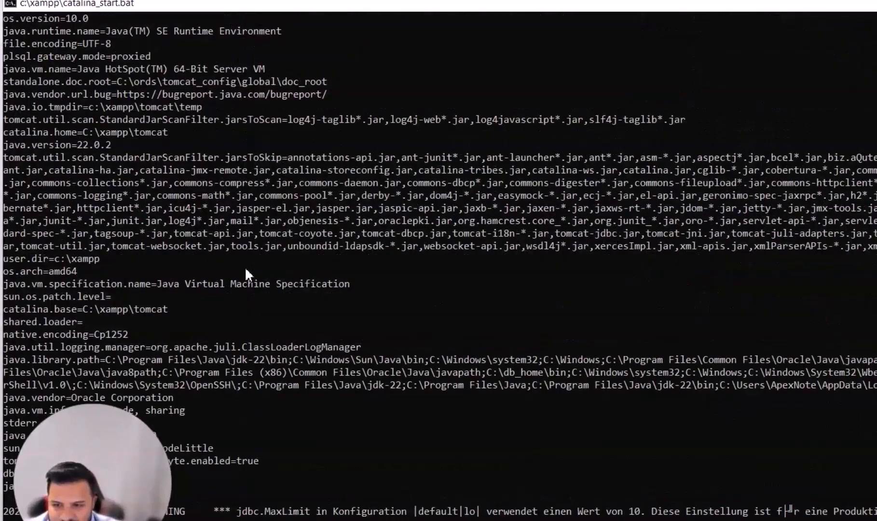
pyautogui.scroll(4, 458, 304)
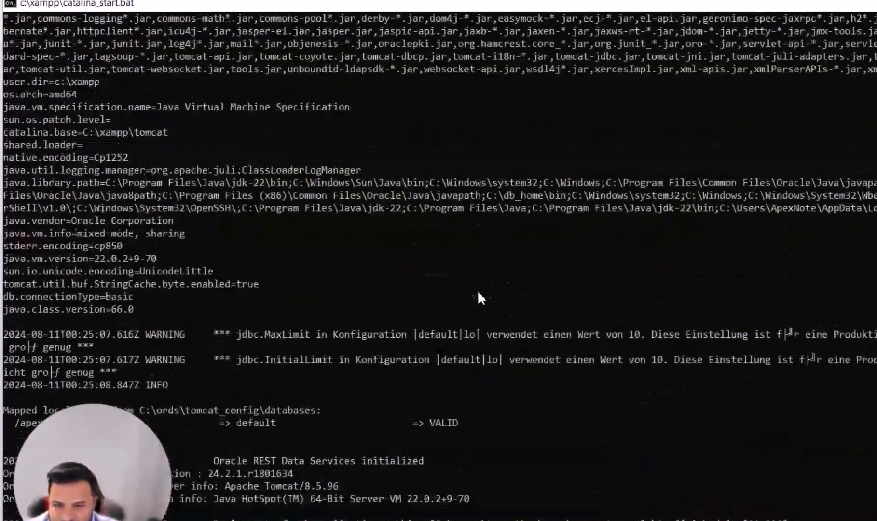
pyautogui.scroll(6, 478, 293)
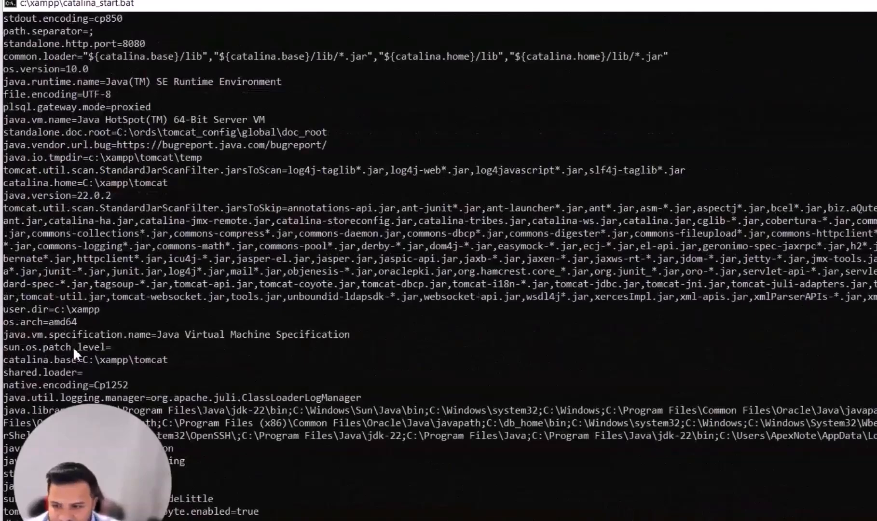
pyautogui.scroll(11, 124, 308)
pyautogui.scroll(-15, 115, 277)
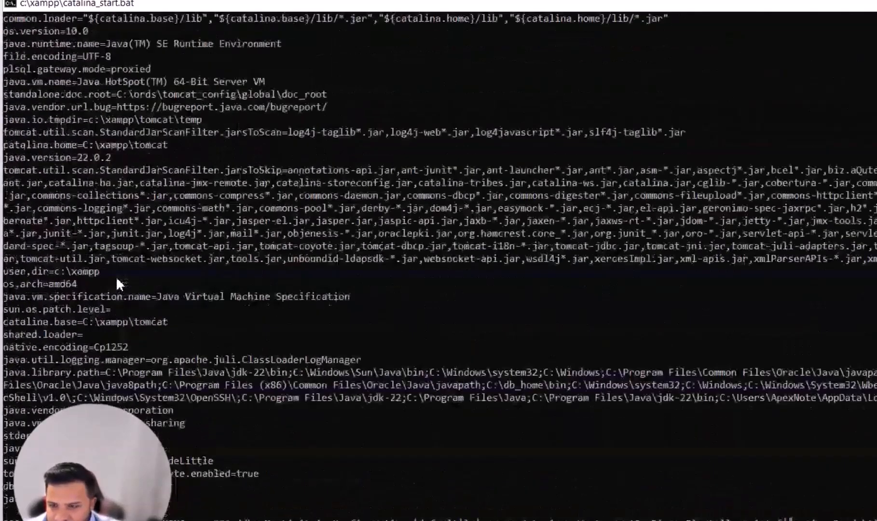
pyautogui.scroll(-3, 120, 285)
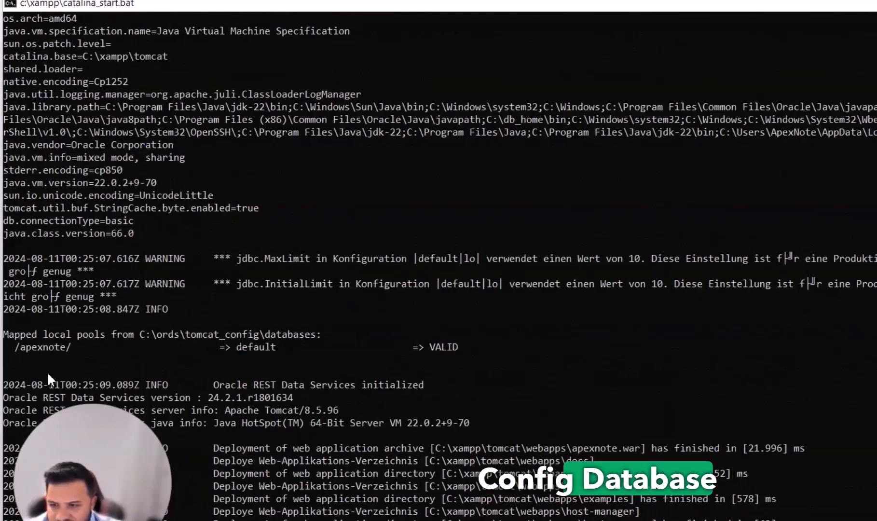
pyautogui.scroll(-2, 278, 345)
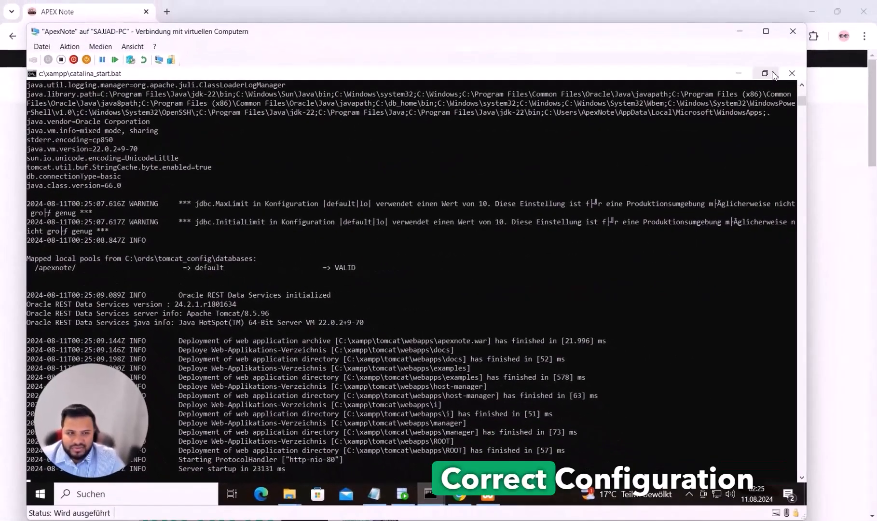
pyautogui.click(766, 74)
pyautogui.moveTo(339, 132); pyautogui.dragTo(676, 127)
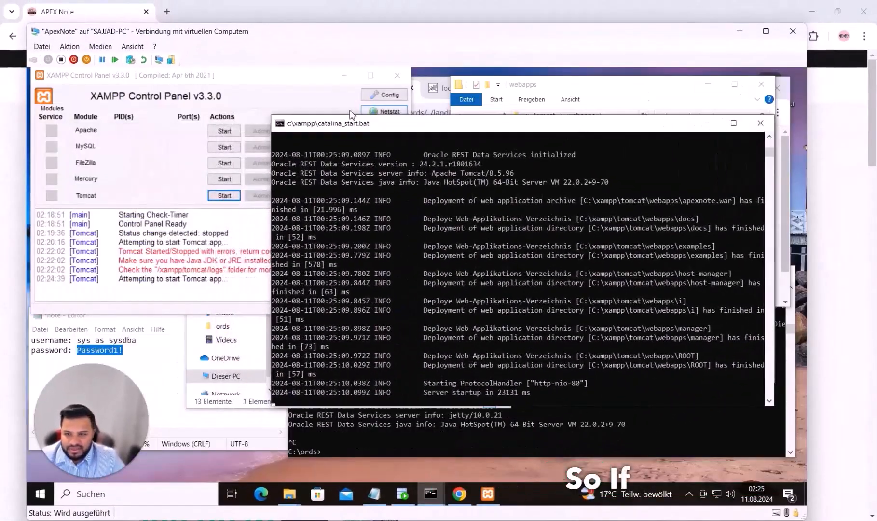
# Reload both localhost tabs, showing Tomcat's page in the second one
pyautogui.click(429, 110)
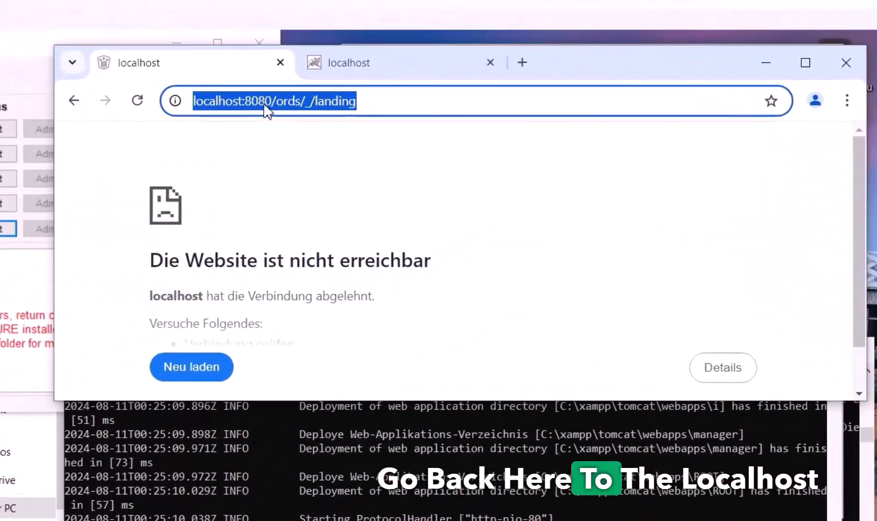
pyautogui.click(137, 100)
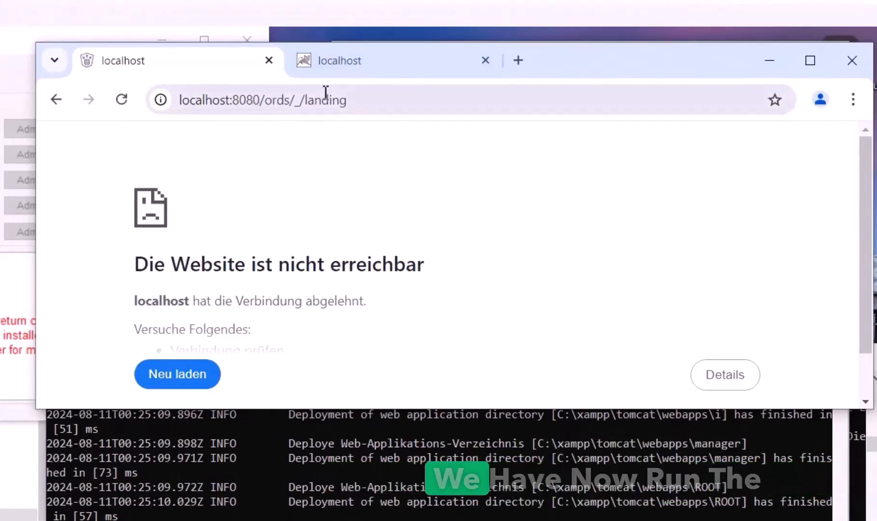
pyautogui.click(348, 67)
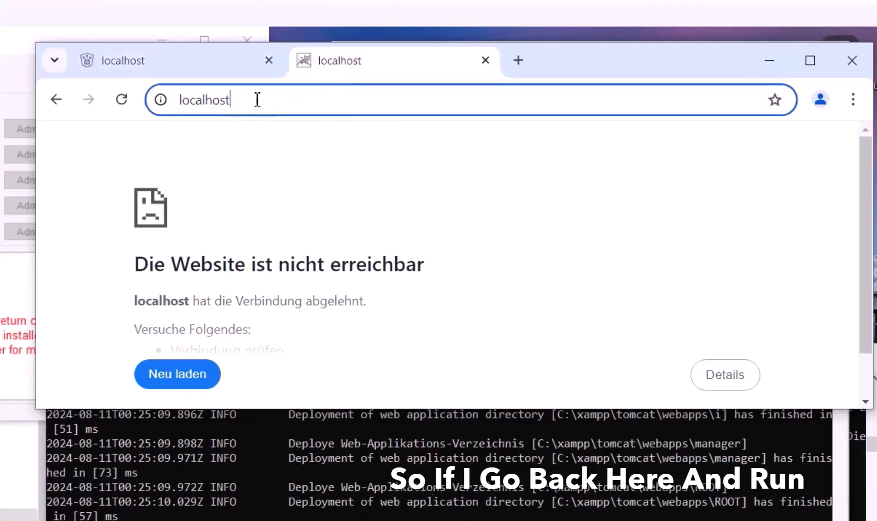
pyautogui.click(123, 100)
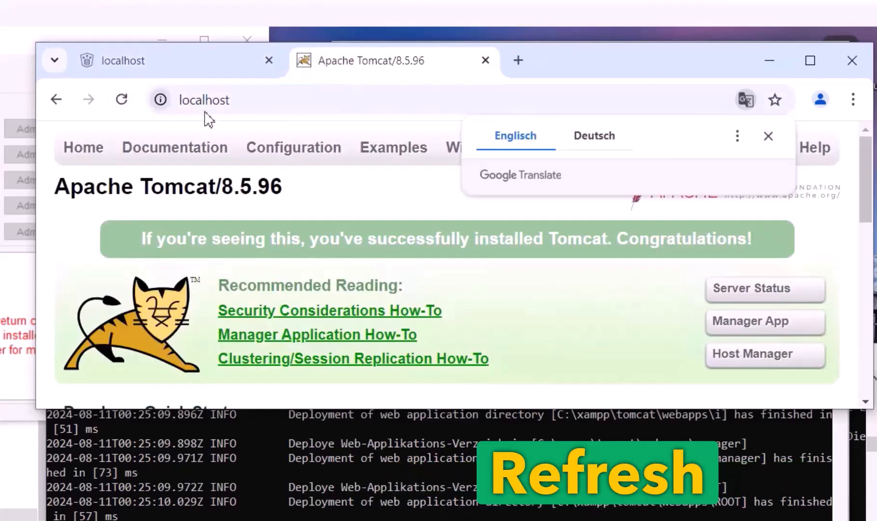
pyautogui.click(280, 98)
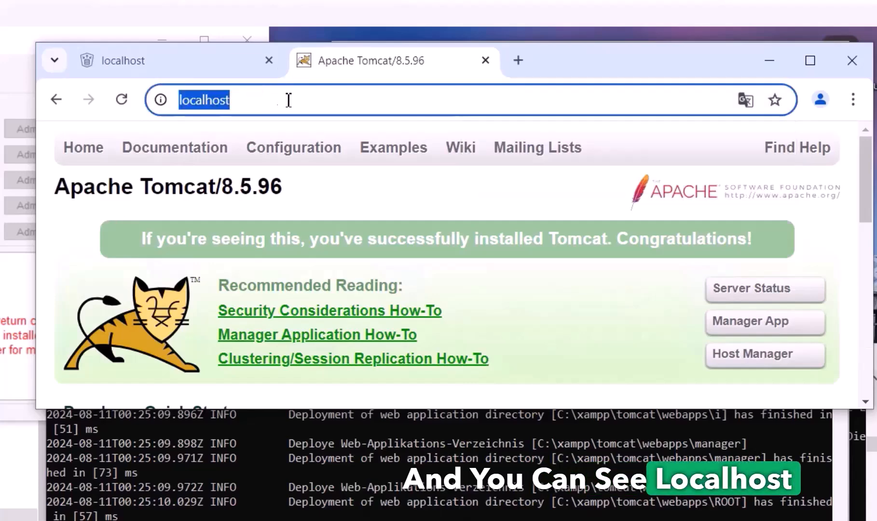
# Load localhost/apexnote to reach the ORDS landing page, and maximize Chrome
pyautogui.click(290, 100)
pyautogui.write('/')
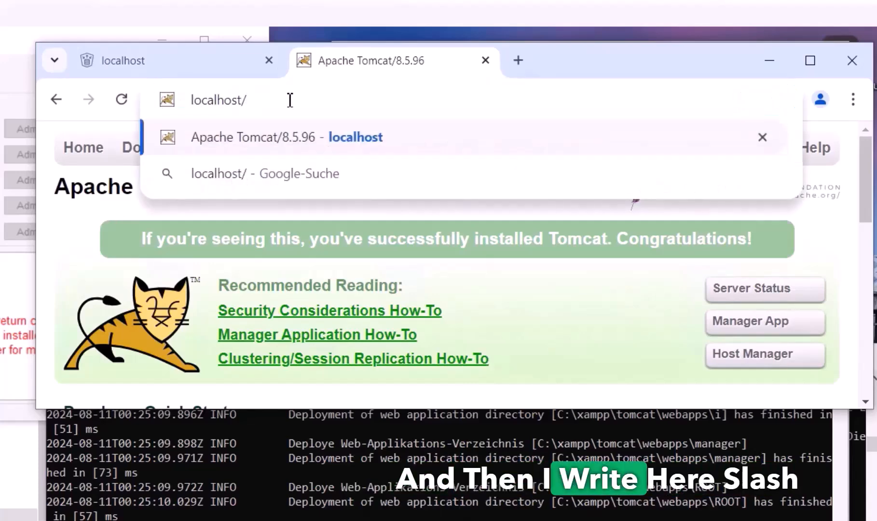
pyautogui.write('apexnote')
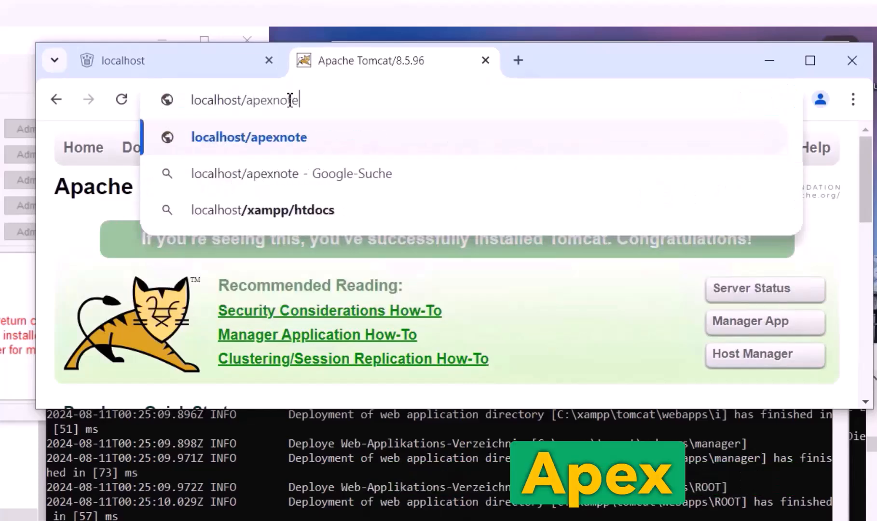
pyautogui.press('Return')
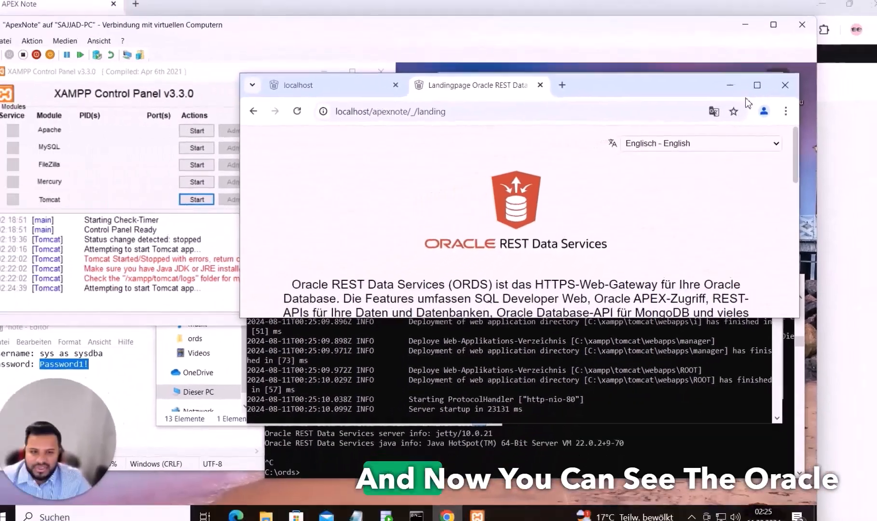
pyautogui.click(755, 87)
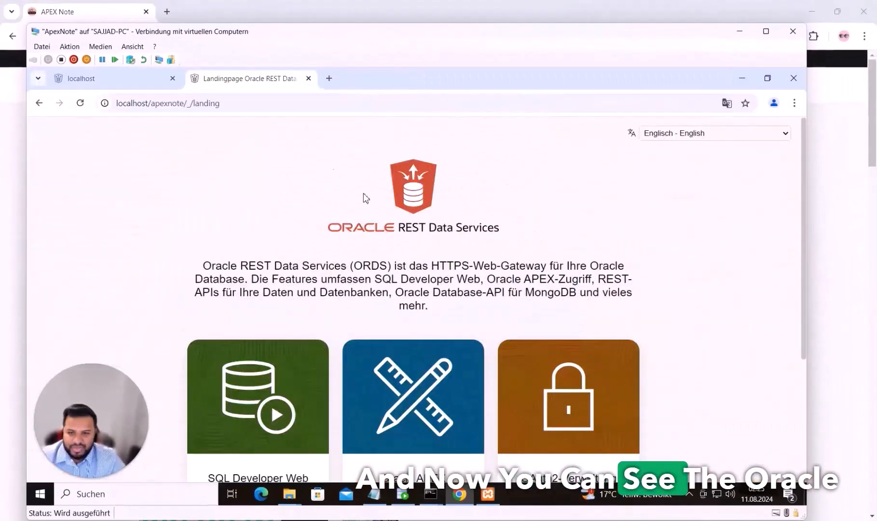
# Open Oracle APEX from the landing page, sign in to the workspace, and open App Builder
pyautogui.scroll(-4, 393, 255)
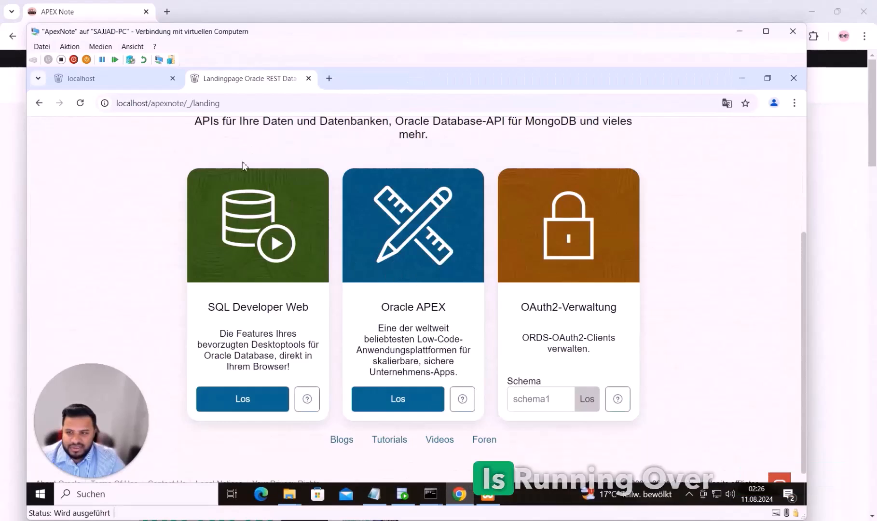
pyautogui.click(411, 402)
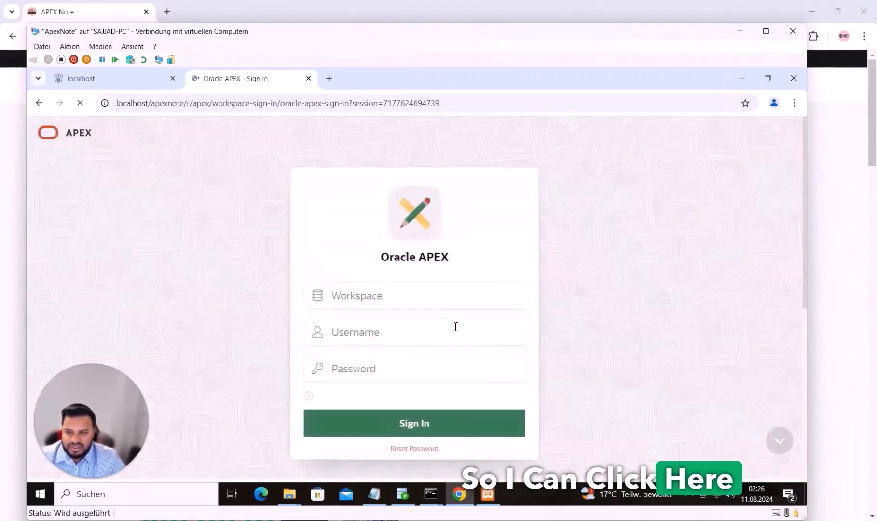
pyautogui.write('test')
pyautogui.press('Tab')
pyautogui.write('test')
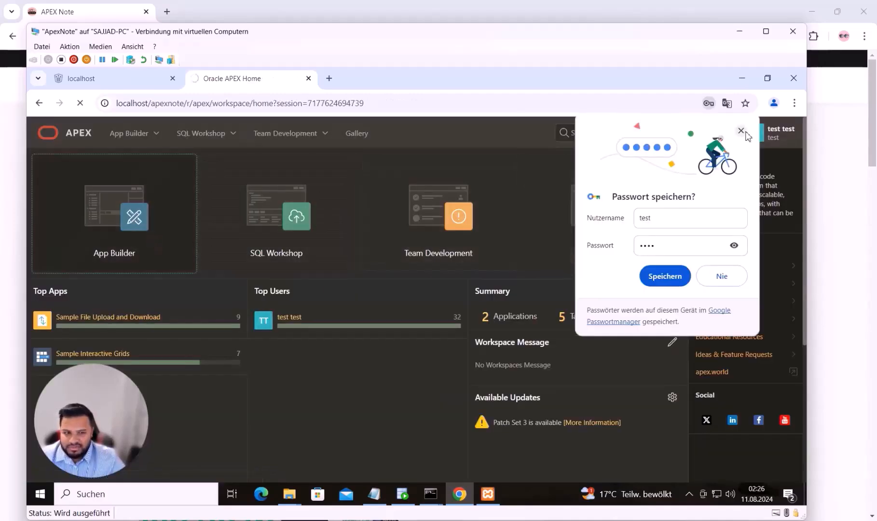
pyautogui.click(741, 131)
pyautogui.click(97, 267)
# Run and sign in to the Sample File Upload and Download app, dismissing the breach warning
pyautogui.click(146, 355)
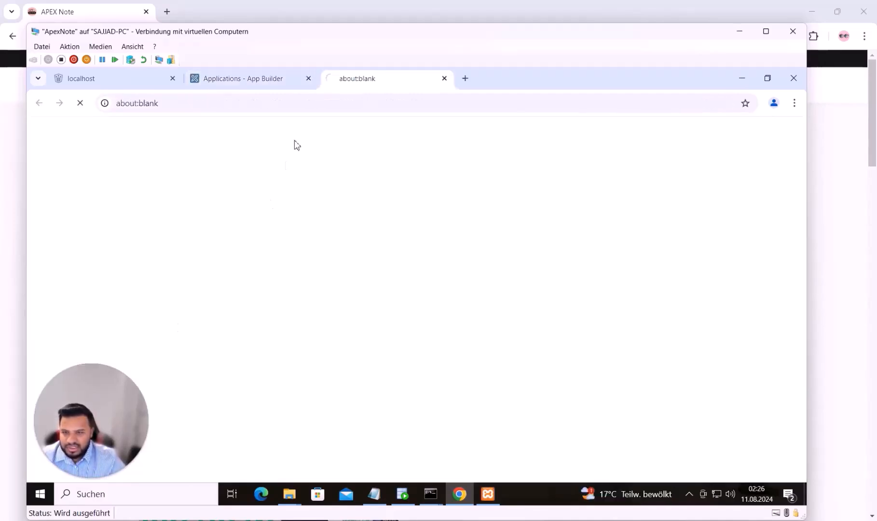
pyautogui.click(373, 320)
pyautogui.write('test')
pyautogui.click(368, 356)
pyautogui.click(386, 386)
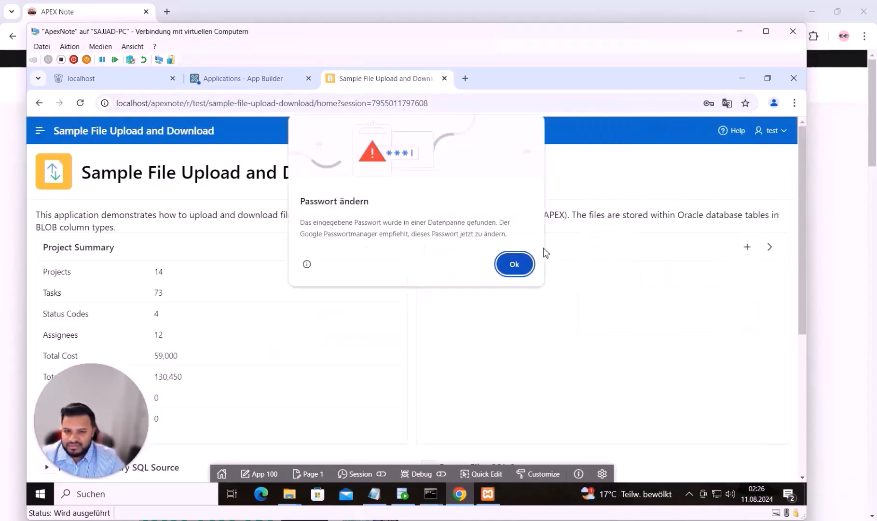
pyautogui.click(527, 266)
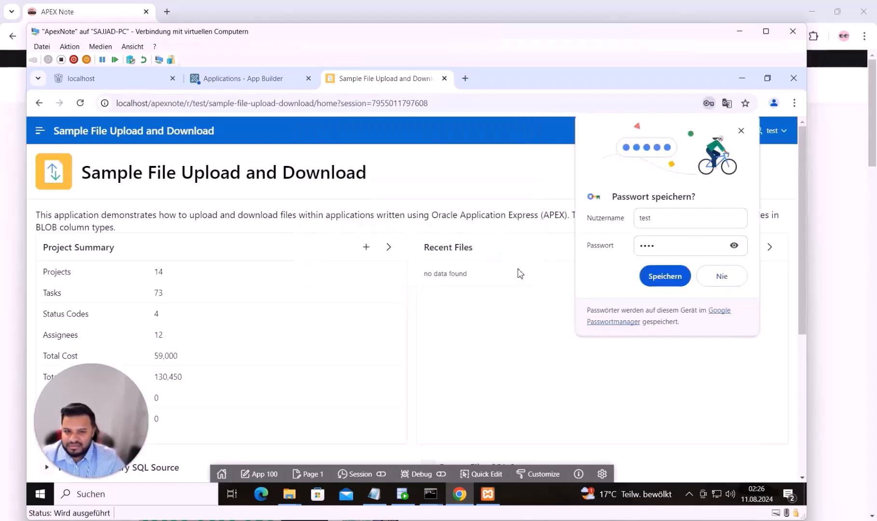
pyautogui.click(741, 132)
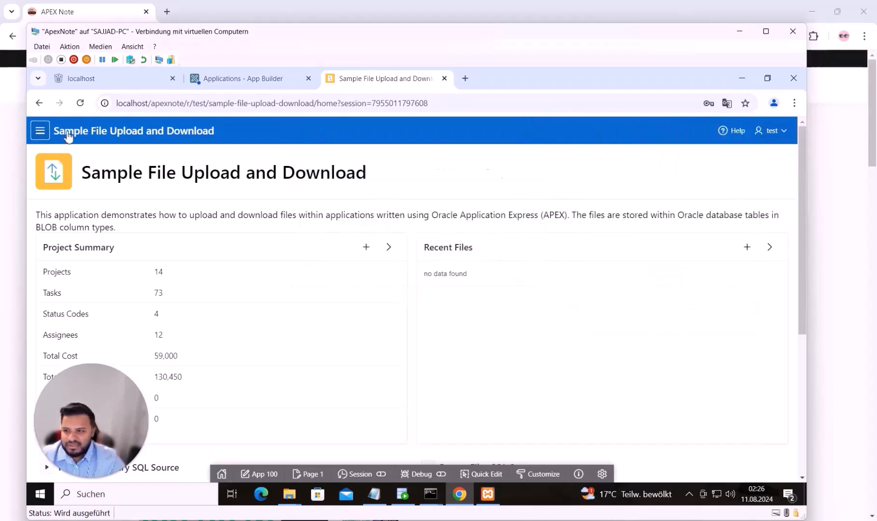
pyautogui.click(40, 132)
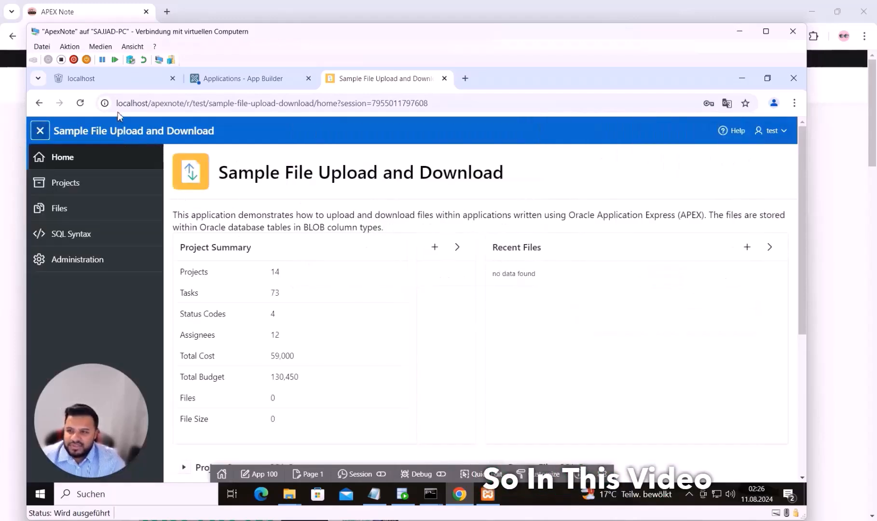
# Select /ords in the first tab's old address, then dismiss the App Builder breach warning
pyautogui.click(128, 82)
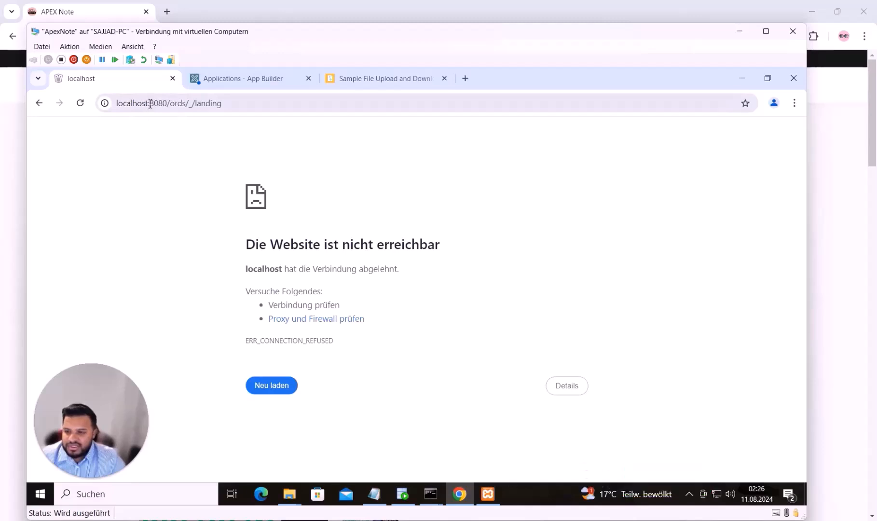
pyautogui.click(182, 104)
pyautogui.moveTo(183, 107); pyautogui.dragTo(168, 107)
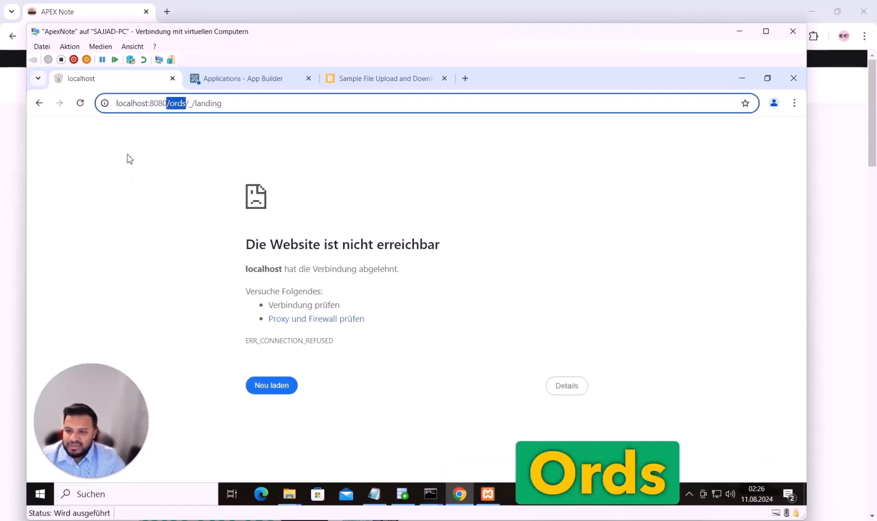
pyautogui.click(234, 81)
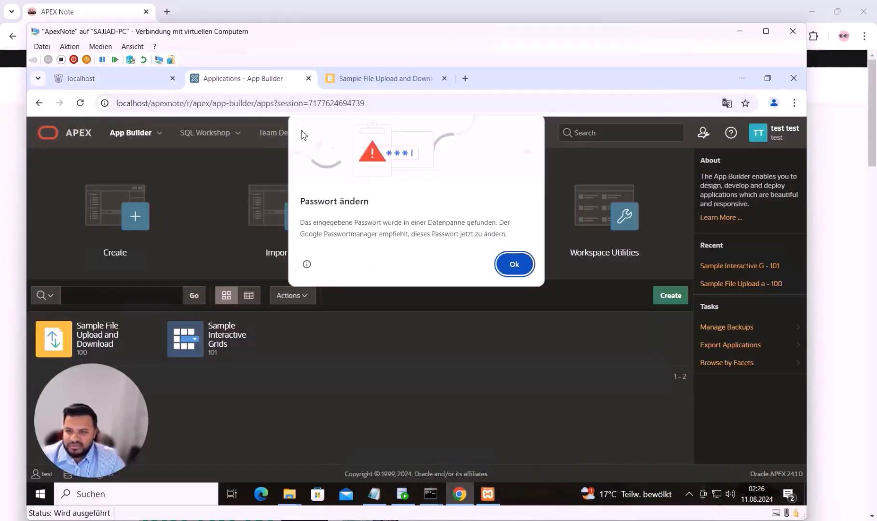
pyautogui.click(529, 271)
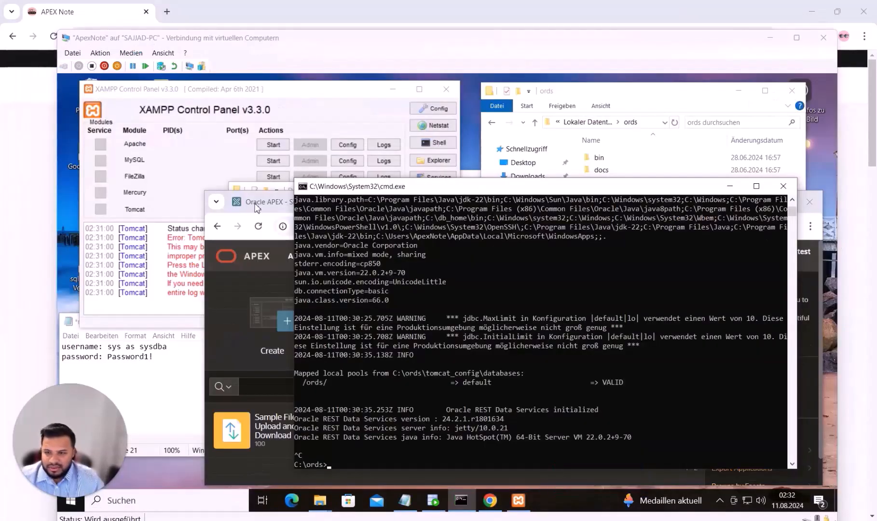
# Close Chrome, the ORDS console, the folder windows and XAMPP Control Panel
pyautogui.click(255, 205)
pyautogui.moveTo(661, 192); pyautogui.dragTo(623, 134)
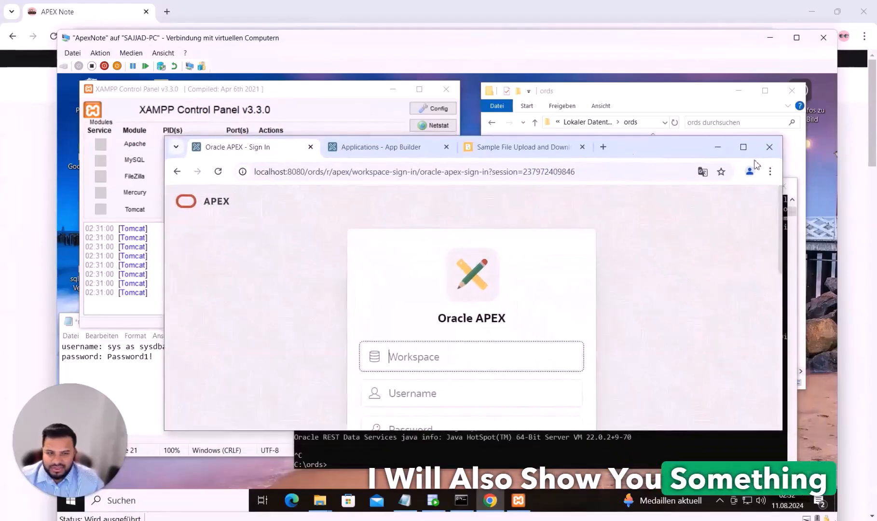
pyautogui.click(771, 144)
pyautogui.click(784, 187)
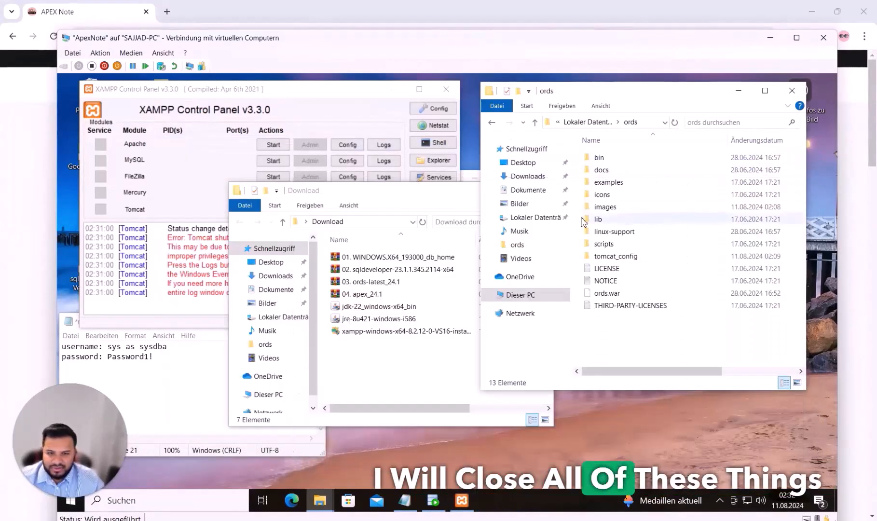
pyautogui.click(530, 191)
pyautogui.click(794, 94)
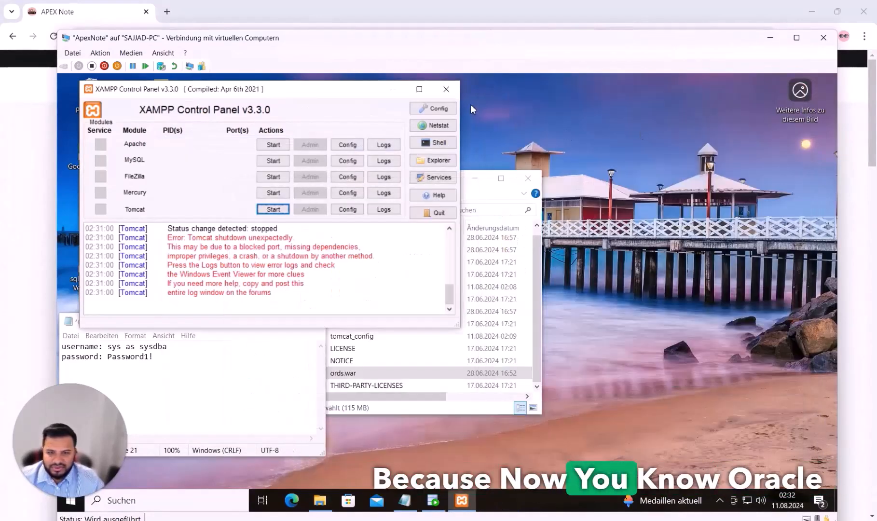
pyautogui.click(447, 89)
pyautogui.click(532, 181)
# Close the credentials note and quit SQL Developer without saving changes
pyautogui.moveTo(196, 326); pyautogui.dragTo(612, 116)
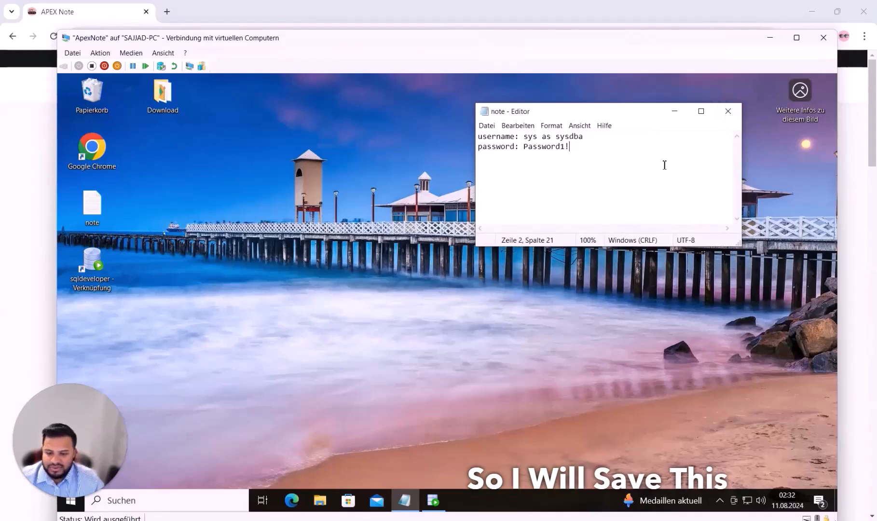
pyautogui.click(727, 112)
pyautogui.click(406, 501)
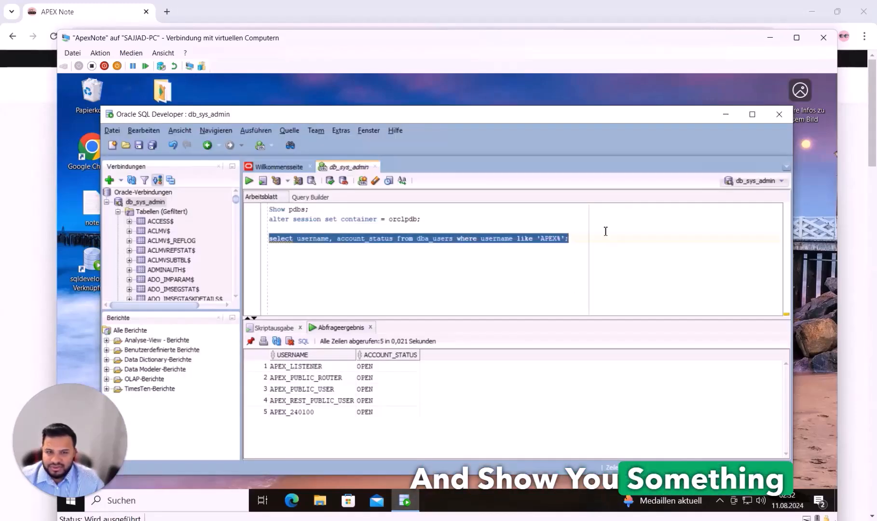
pyautogui.click(459, 318)
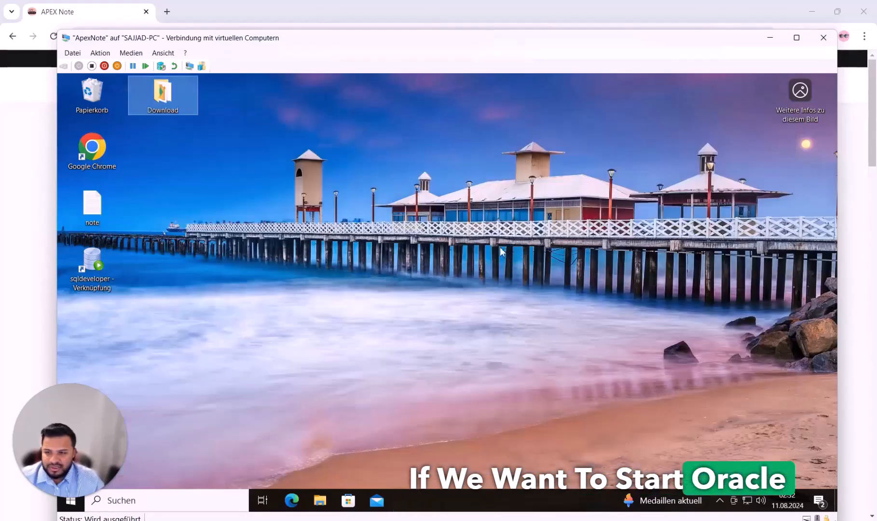
# Launch Editor by searching 'edi' in the Windows search
pyautogui.rightClick(265, 132)
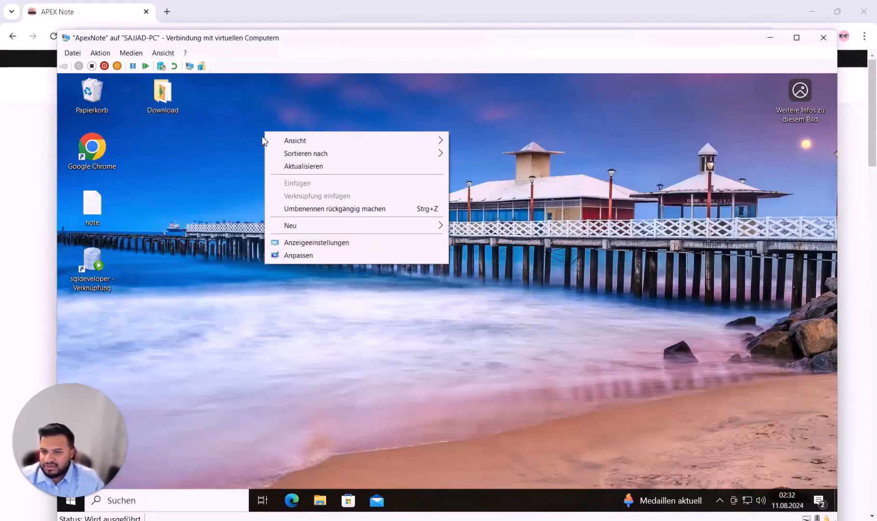
pyautogui.moveTo(313, 233)
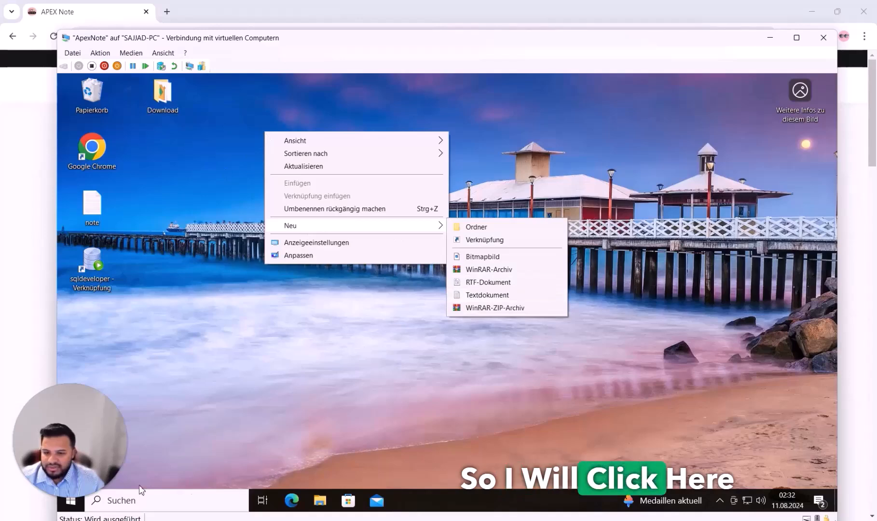
pyautogui.click(70, 502)
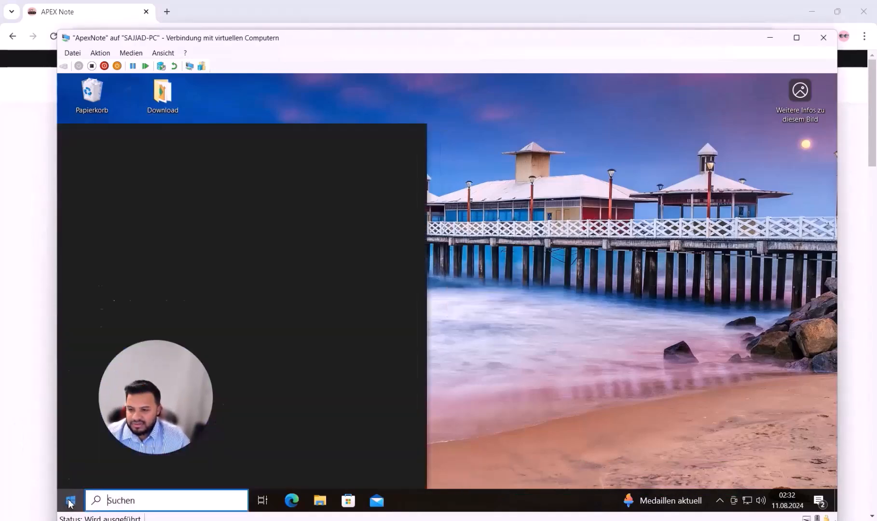
pyautogui.write('edii')
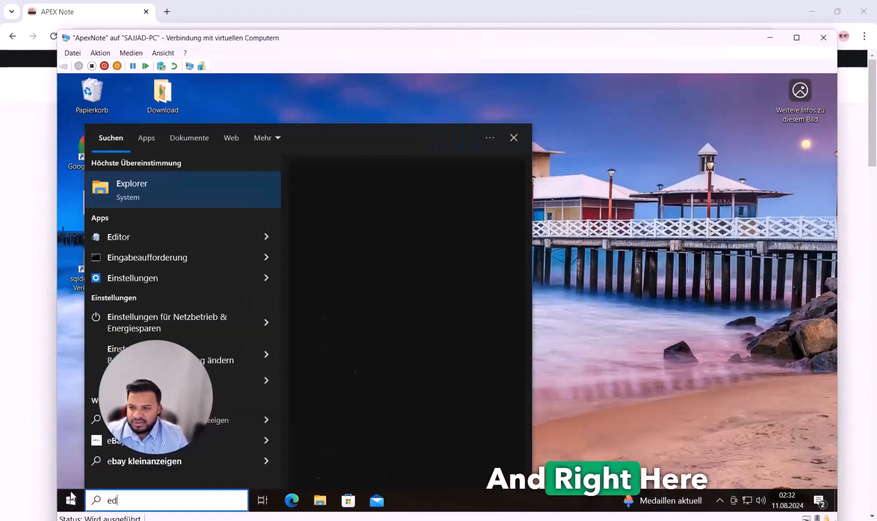
pyautogui.press('BackSpace')
pyautogui.press('Return')
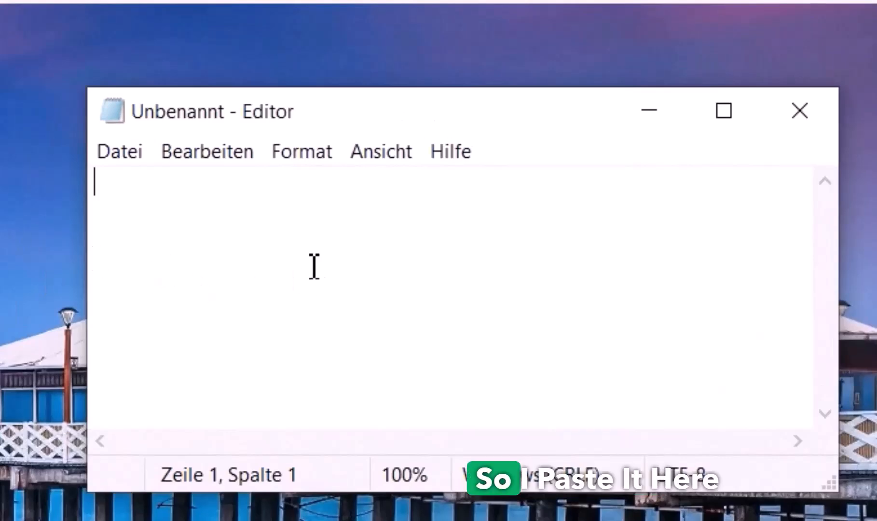
# Paste the ORDS startup script and highlight its C:\ords path and java -jar ords.war serve command
pyautogui.write('@echo off REM Change directory to ORDS cd /d C:\\ords REM Start ORDS echo Starting ORDS... start "" java -jar ords.war serve echo ORDS started.')
pyautogui.click(273, 237)
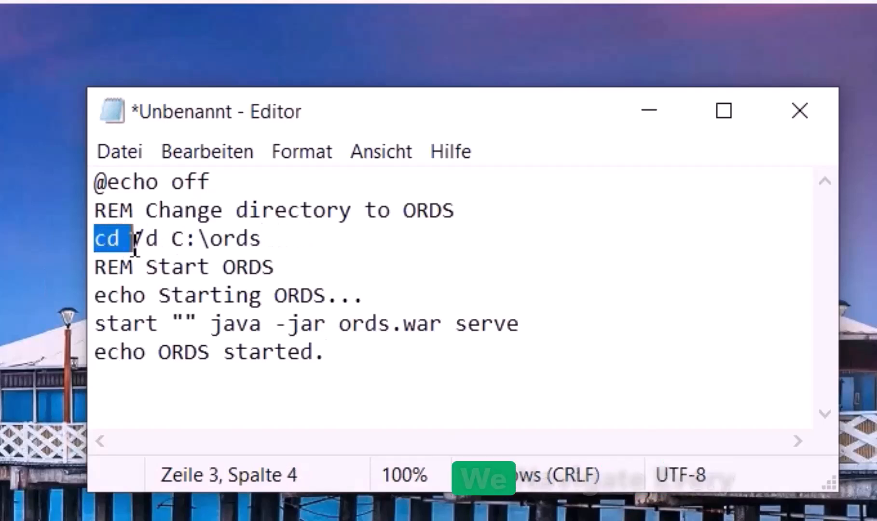
pyautogui.moveTo(172, 244); pyautogui.dragTo(268, 243)
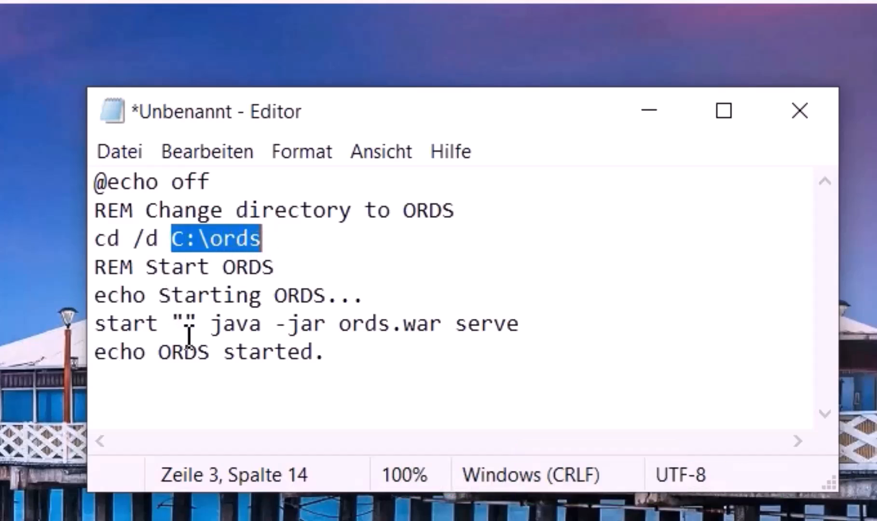
pyautogui.moveTo(538, 327); pyautogui.dragTo(213, 328)
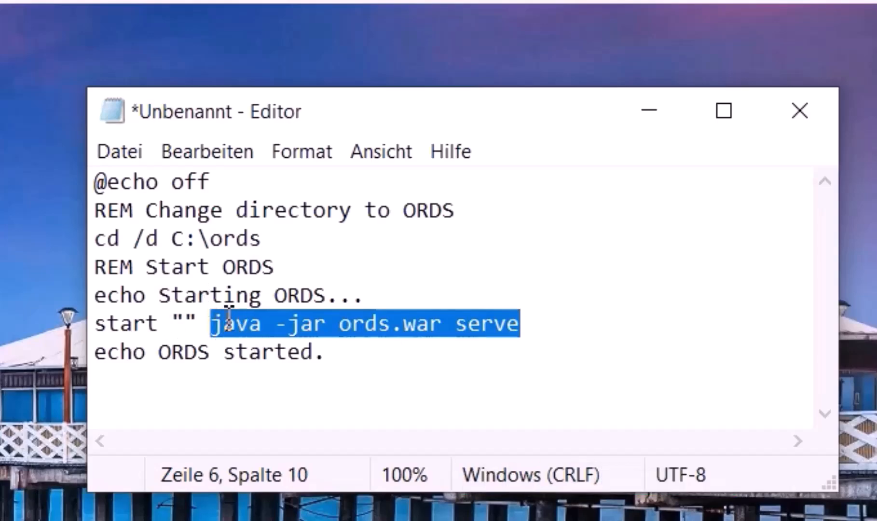
pyautogui.click(277, 267)
# Save the script to the Desktop as start.bat with file type set to All Files
pyautogui.click(122, 152)
pyautogui.click(219, 323)
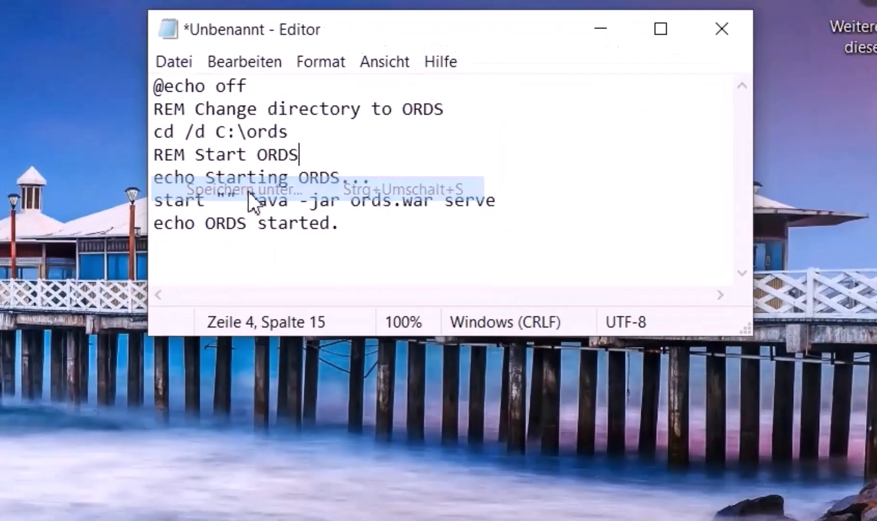
pyautogui.click(340, 427)
pyautogui.click(344, 470)
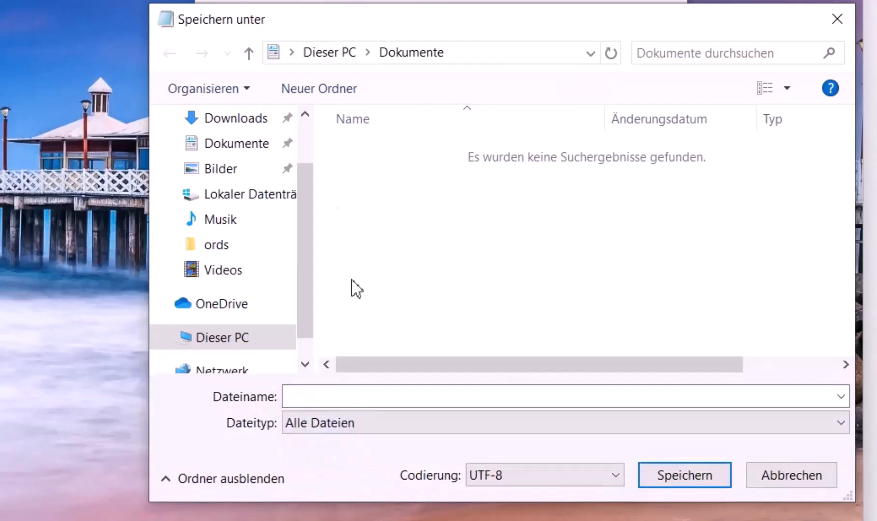
pyautogui.scroll(1, 227, 193)
pyautogui.click(231, 185)
pyautogui.click(227, 160)
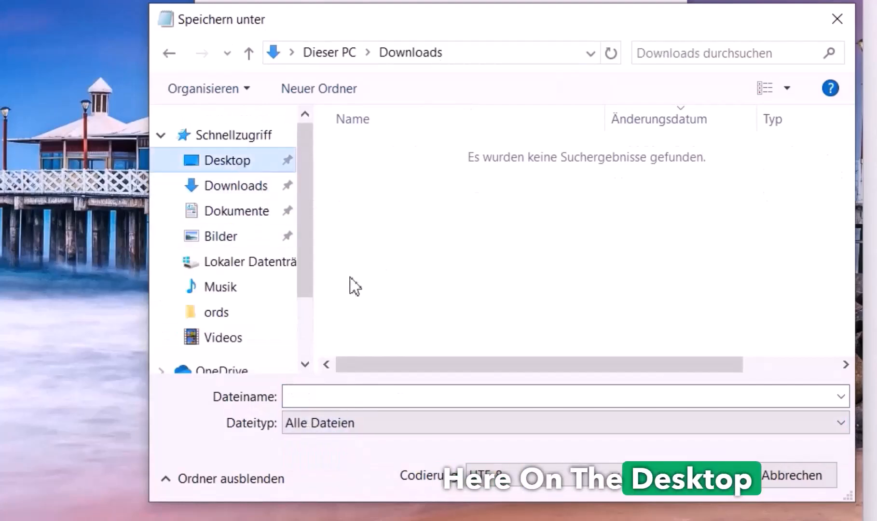
pyautogui.click(404, 404)
pyautogui.write('start.bat')
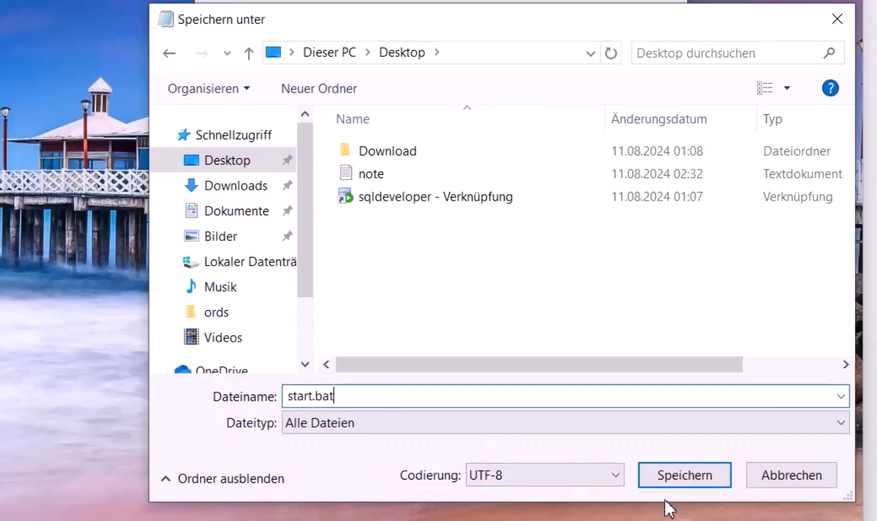
pyautogui.click(687, 477)
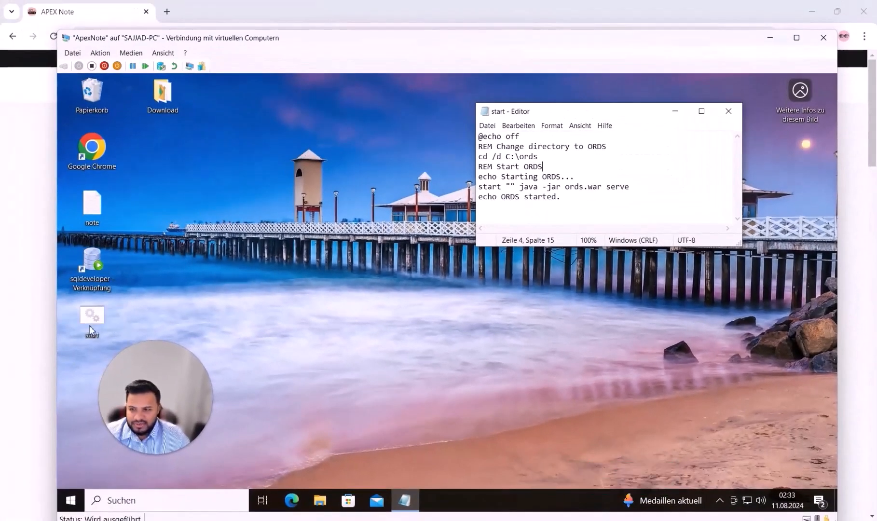
# Close Notepad and rename the desktop start script to 'start ords'
pyautogui.moveTo(226, 108); pyautogui.dragTo(229, 108)
pyautogui.click(728, 112)
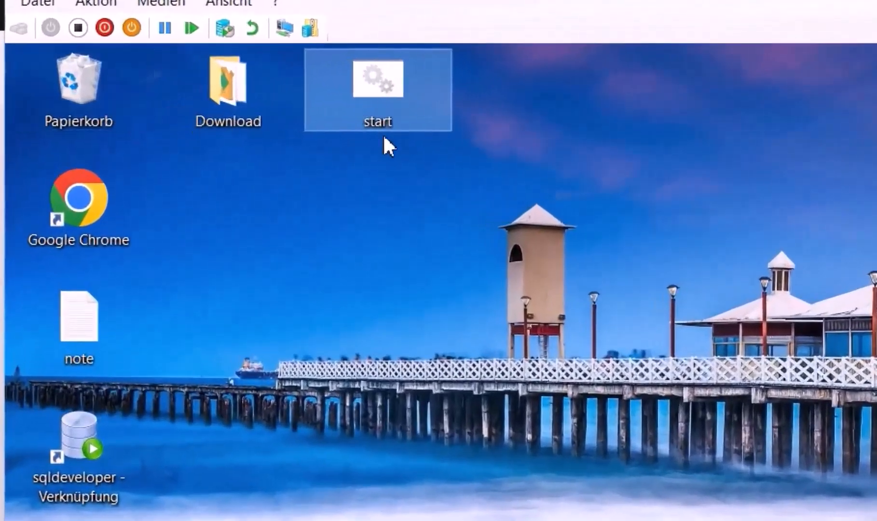
pyautogui.click(387, 122)
pyautogui.press('Right')
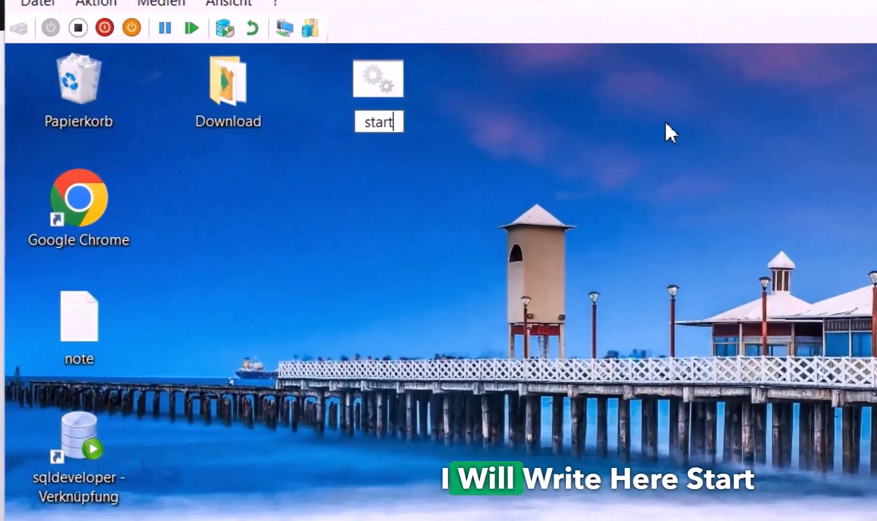
pyautogui.write('ords')
pyautogui.press('Return')
# Duplicate start ords and name the copy 'stop ords'
pyautogui.click(820, 306)
pyautogui.click(384, 79)
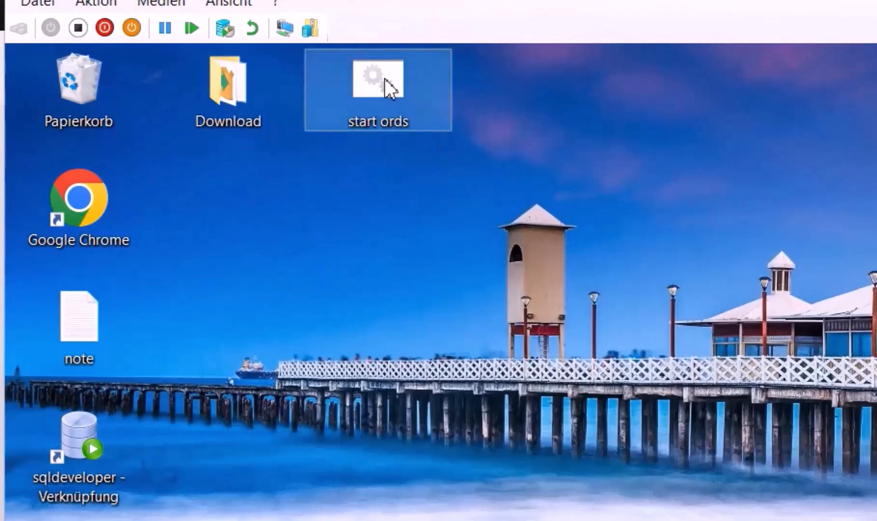
pyautogui.click(219, 249)
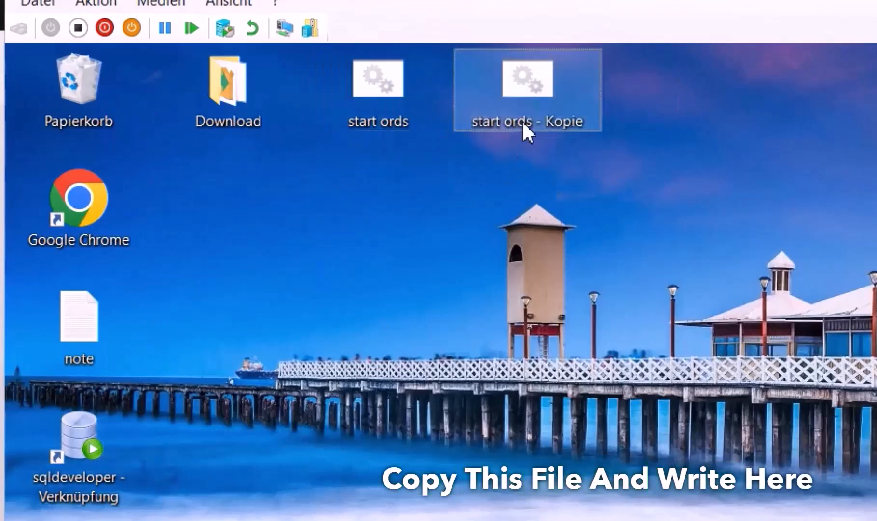
pyautogui.click(503, 124)
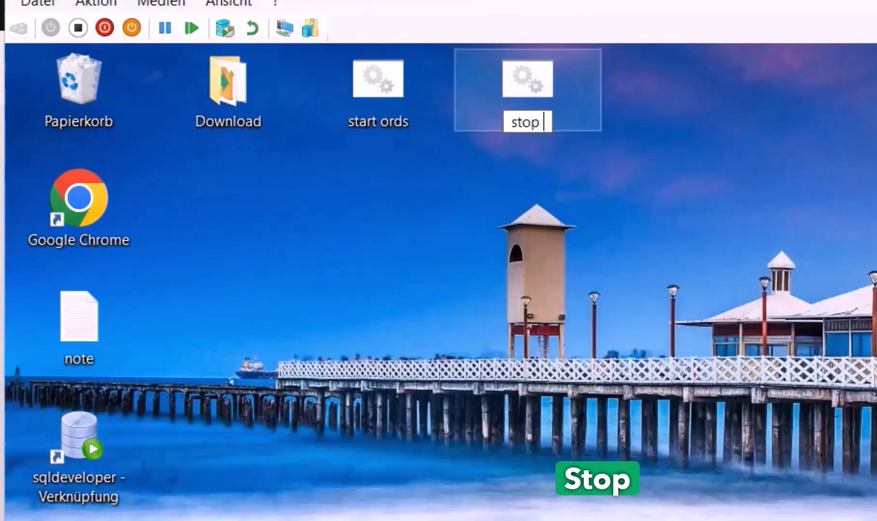
pyautogui.write('s')
pyautogui.press('Return')
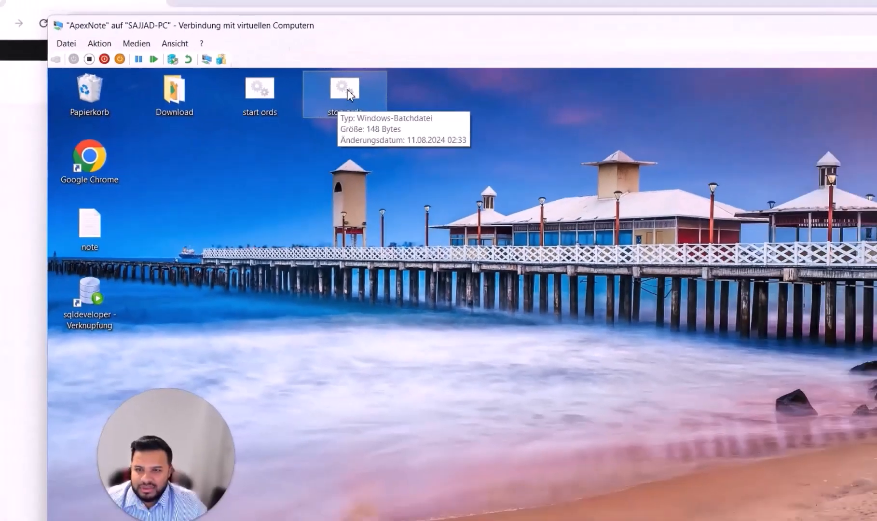
# Replace the contents of stop ords with the ORDS stop script
pyautogui.rightClick(552, 111)
pyautogui.click(325, 113)
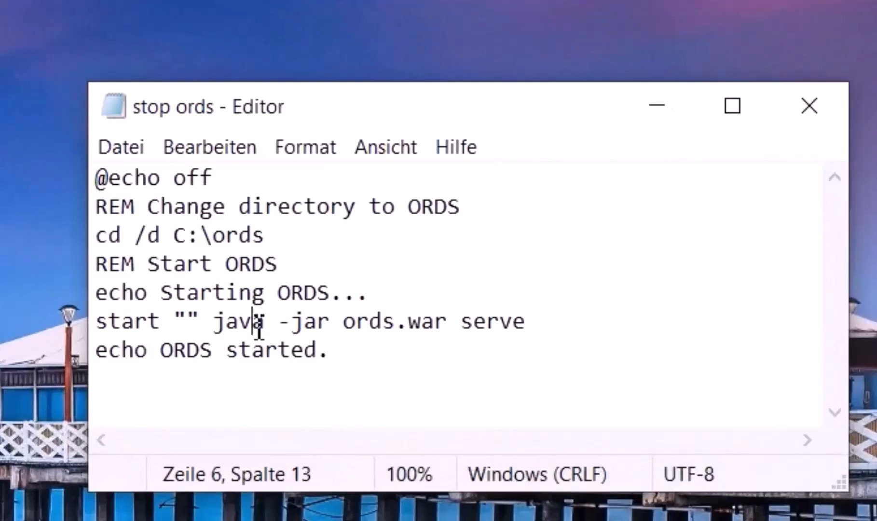
pyautogui.hotkey('ctrl', 'a')
pyautogui.hotkey('ctrl', 'v')
pyautogui.click(800, 116)
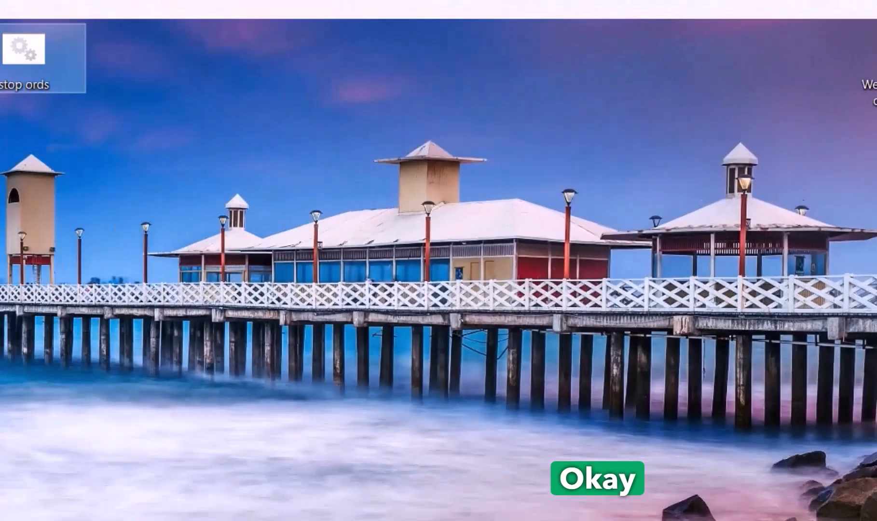
# Review the start ords and stop ords scripts in Notepad, then open Windows search
pyautogui.rightClick(207, 56)
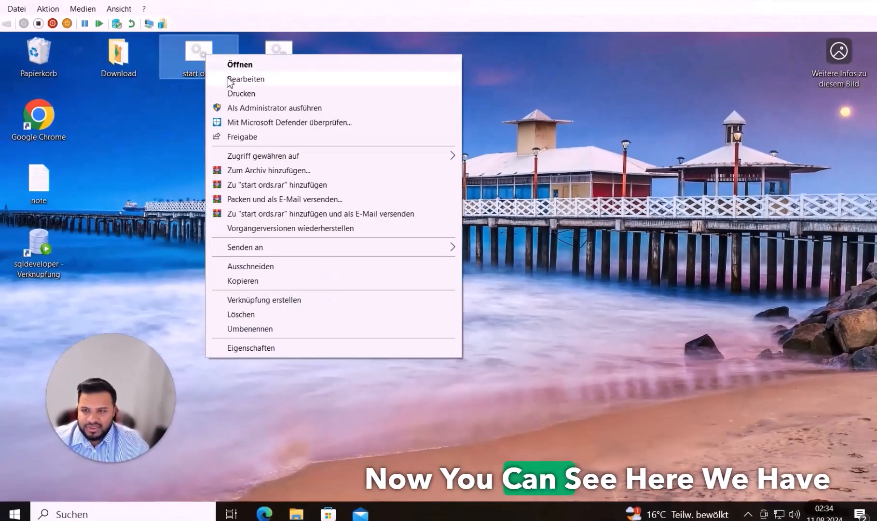
pyautogui.click(227, 79)
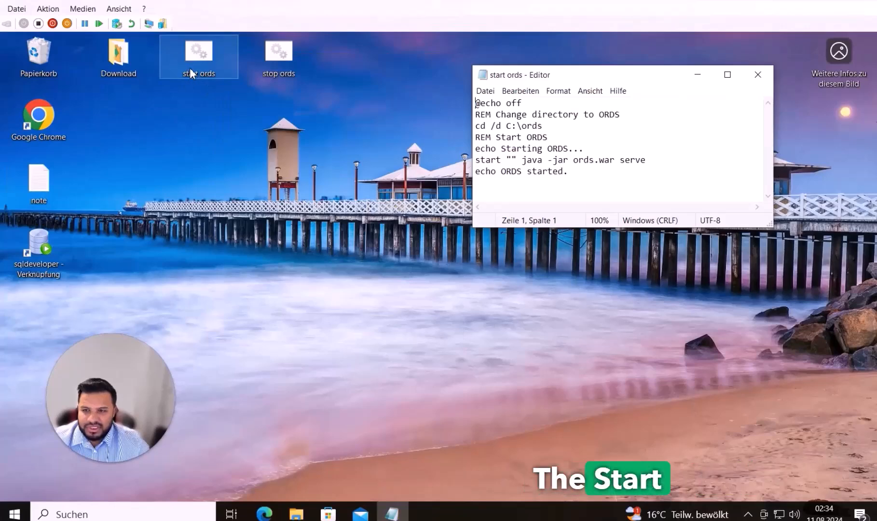
pyautogui.click(756, 77)
pyautogui.click(280, 51)
pyautogui.rightClick(281, 50)
pyautogui.click(304, 75)
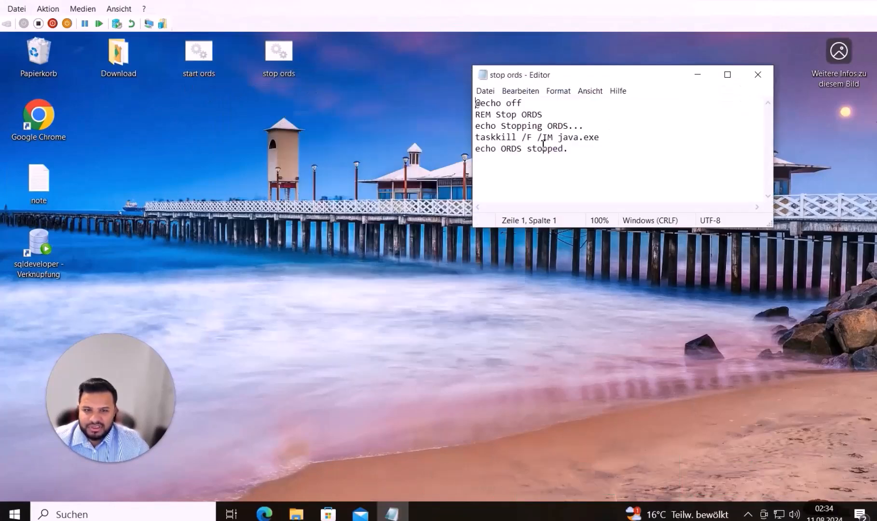
pyautogui.click(758, 74)
pyautogui.moveTo(253, 85); pyautogui.dragTo(184, 53)
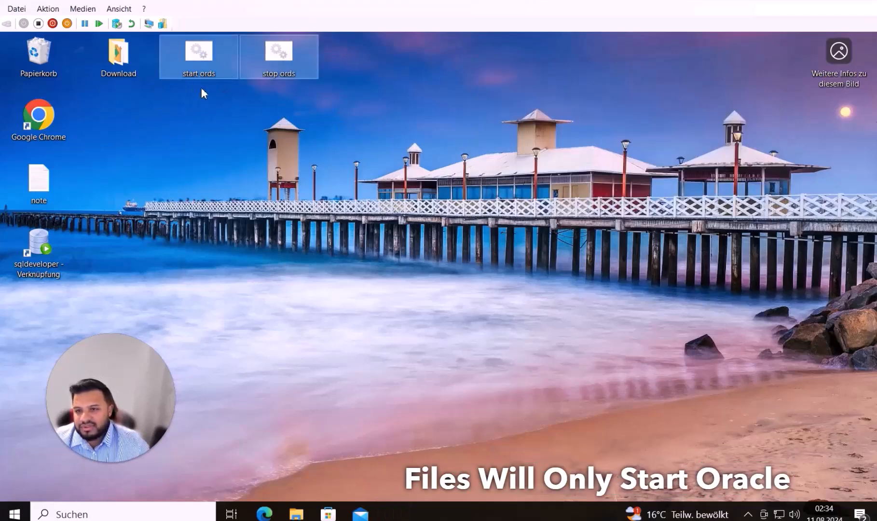
pyautogui.click(183, 80)
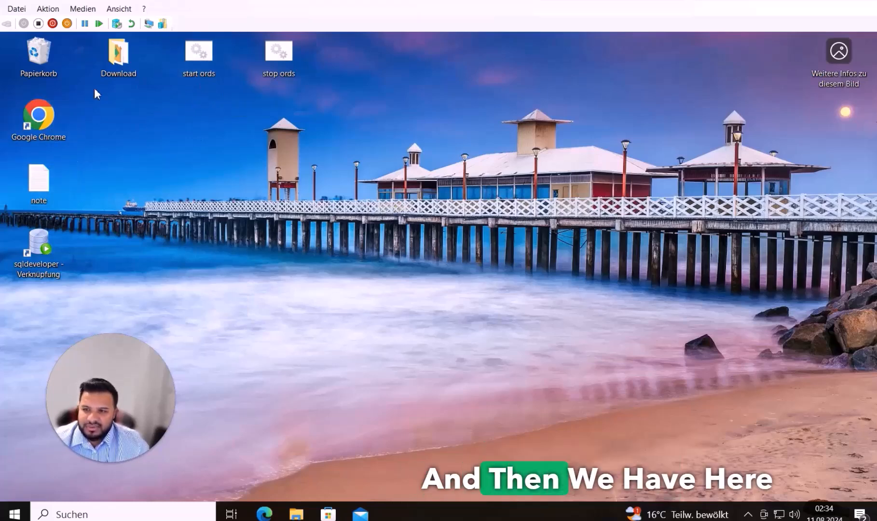
pyautogui.click(29, 512)
# Send an XAMPP Control Panel desktop shortcut via Send to and place it beside stop ords
pyautogui.write('x')
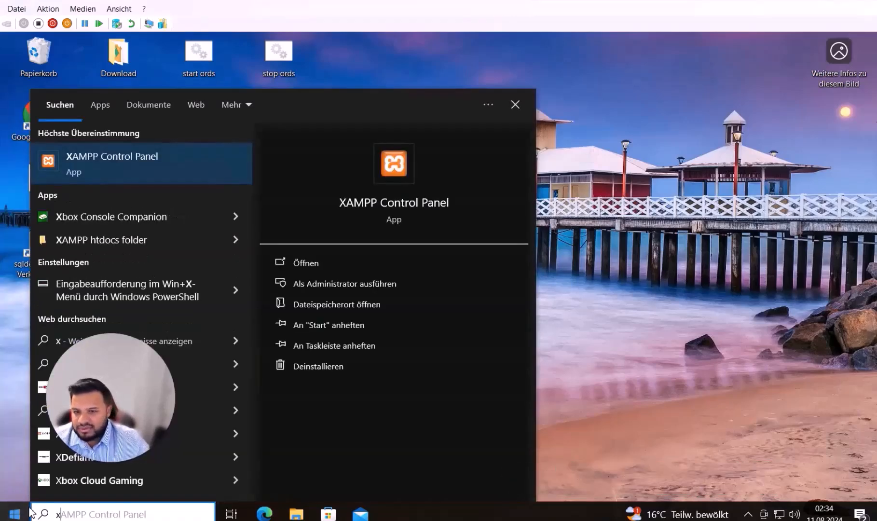
pyautogui.click(332, 305)
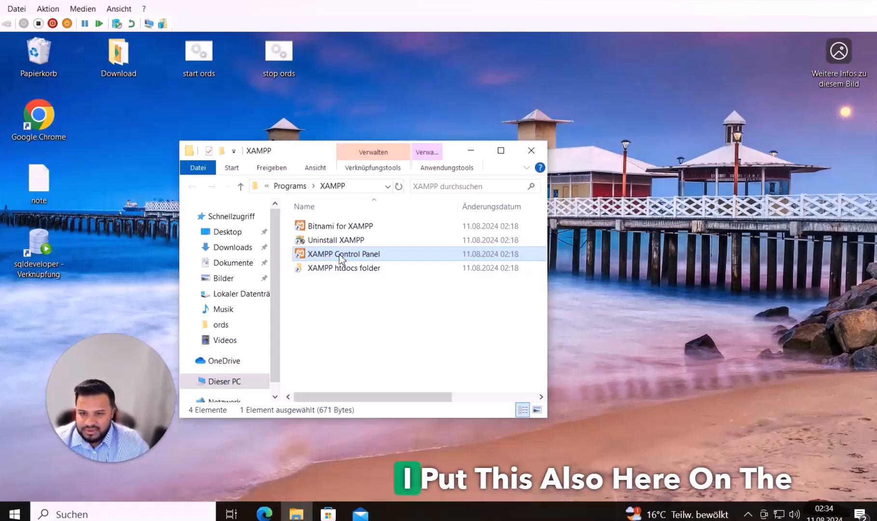
pyautogui.rightClick(340, 256)
pyautogui.moveTo(452, 391)
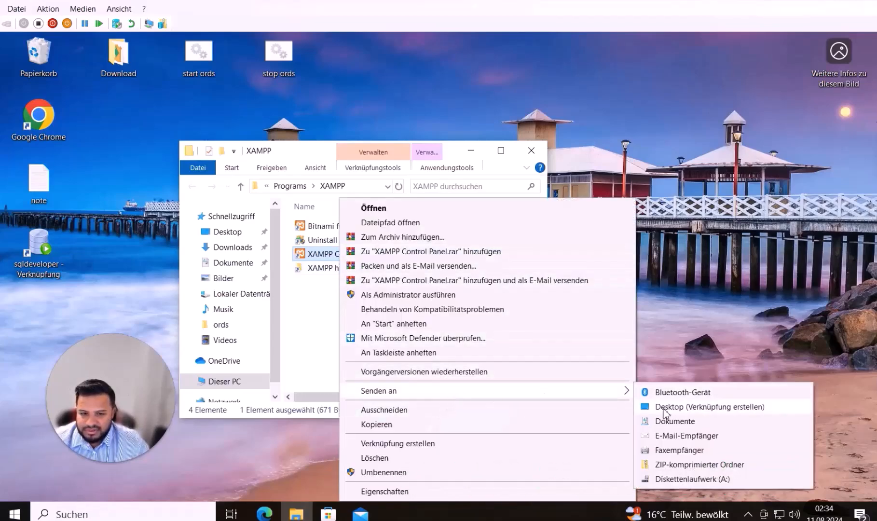
pyautogui.click(676, 407)
pyautogui.click(532, 150)
pyautogui.moveTo(42, 305); pyautogui.dragTo(360, 57)
pyautogui.click(364, 102)
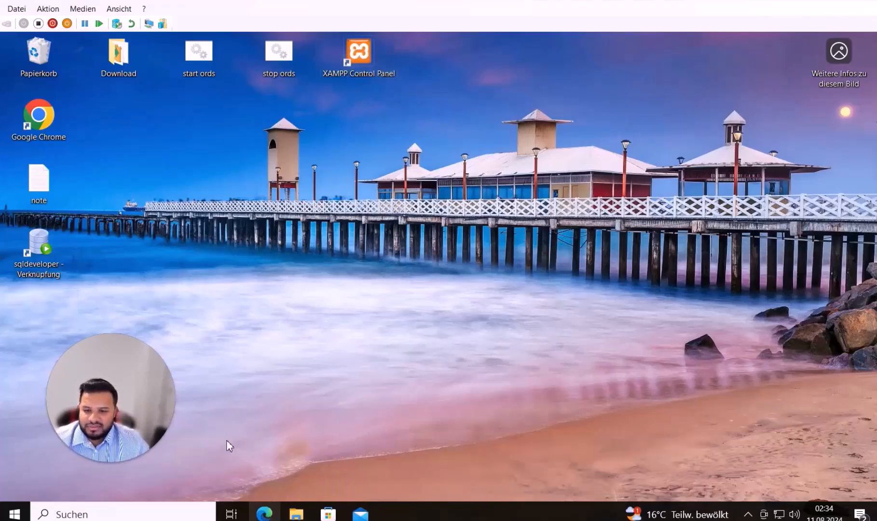
# Launch Chrome, enlarge its window and load localhost:8080
pyautogui.doubleClick(50, 119)
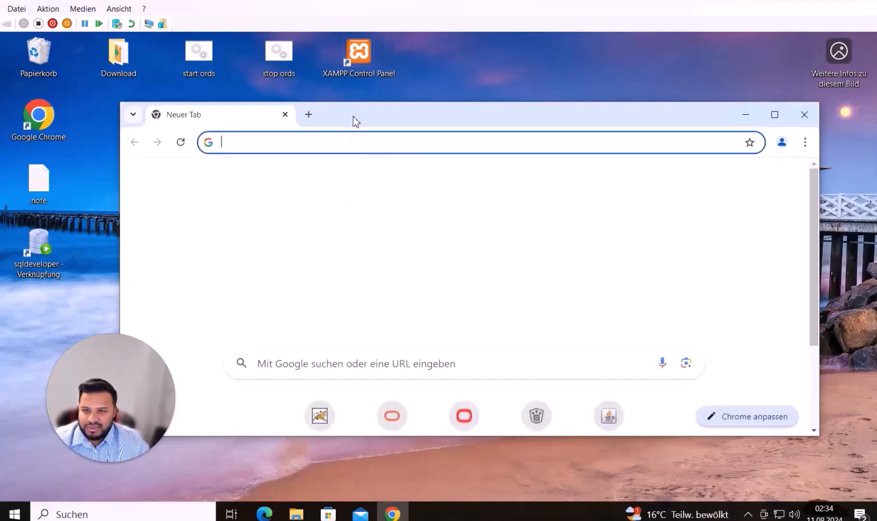
pyautogui.moveTo(355, 121); pyautogui.dragTo(248, 102)
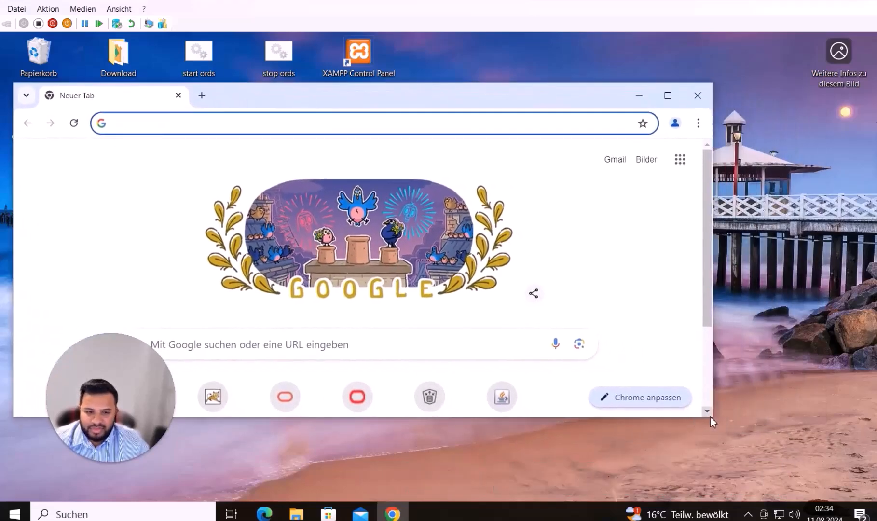
pyautogui.moveTo(713, 422); pyautogui.dragTo(865, 496)
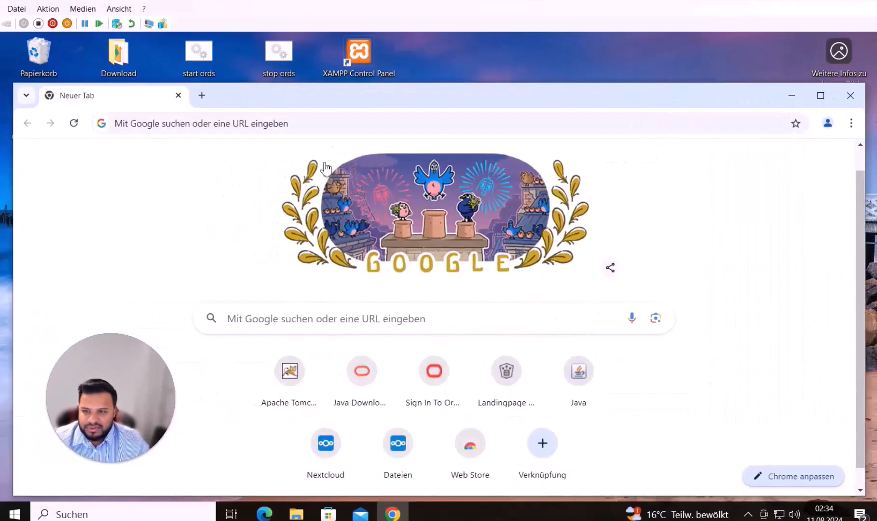
pyautogui.click(330, 131)
pyautogui.write('localhost:')
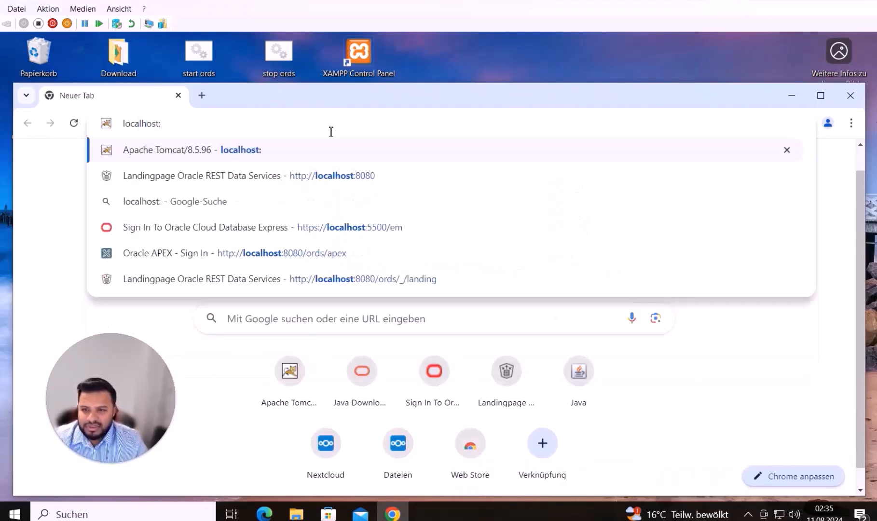
pyautogui.write('8080')
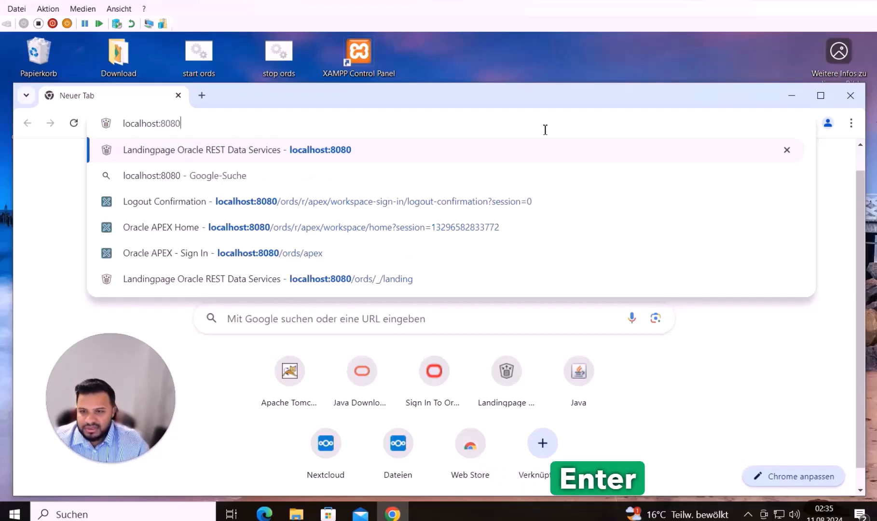
pyautogui.press('Return')
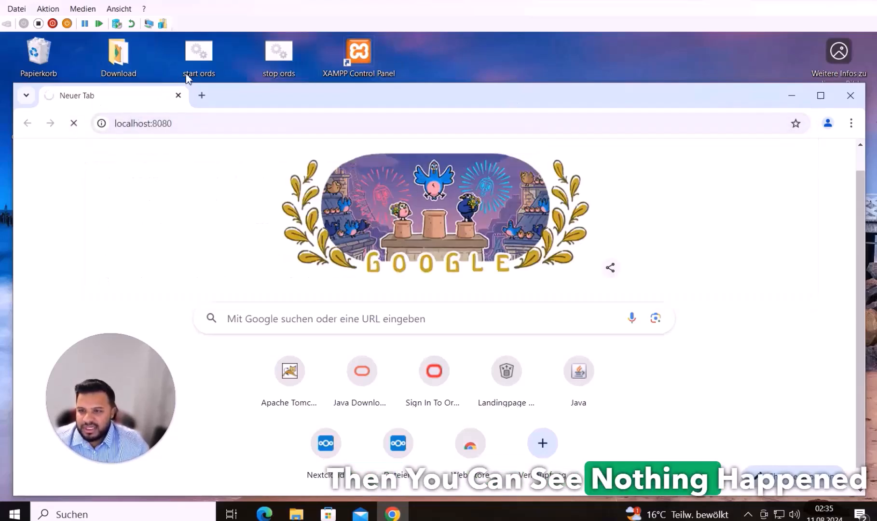
# Start ORDS with the start ords script and view its landing page in Chrome
pyautogui.doubleClick(195, 63)
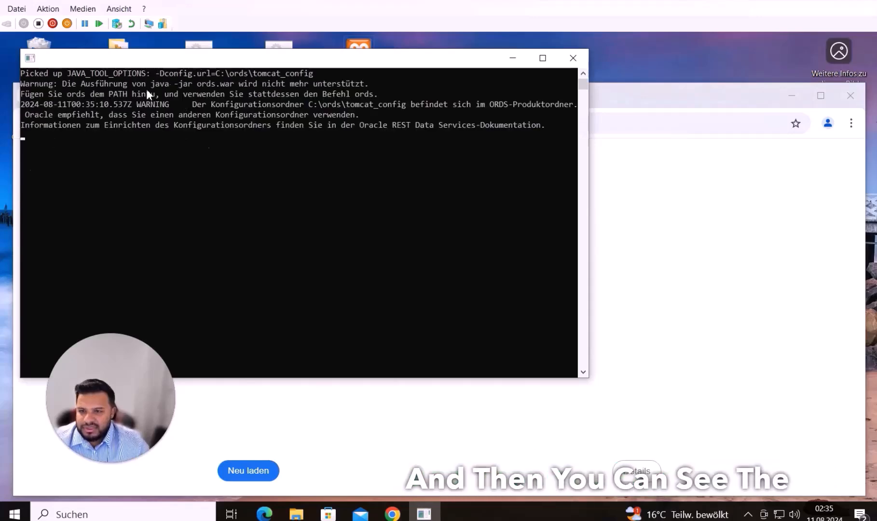
pyautogui.moveTo(188, 68); pyautogui.dragTo(438, 92)
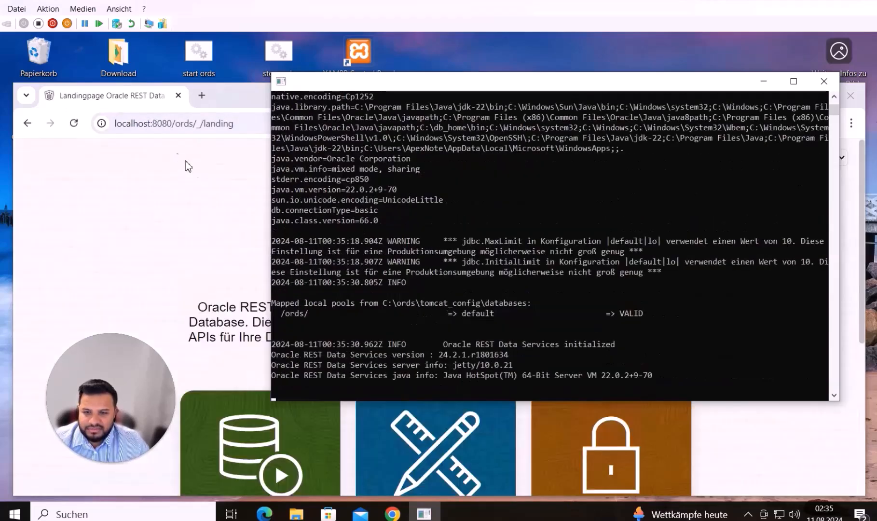
pyautogui.click(194, 212)
pyautogui.scroll(-4, 348, 323)
# Open Oracle APEX and sign in to the test workspace, dismissing the password warning
pyautogui.click(430, 459)
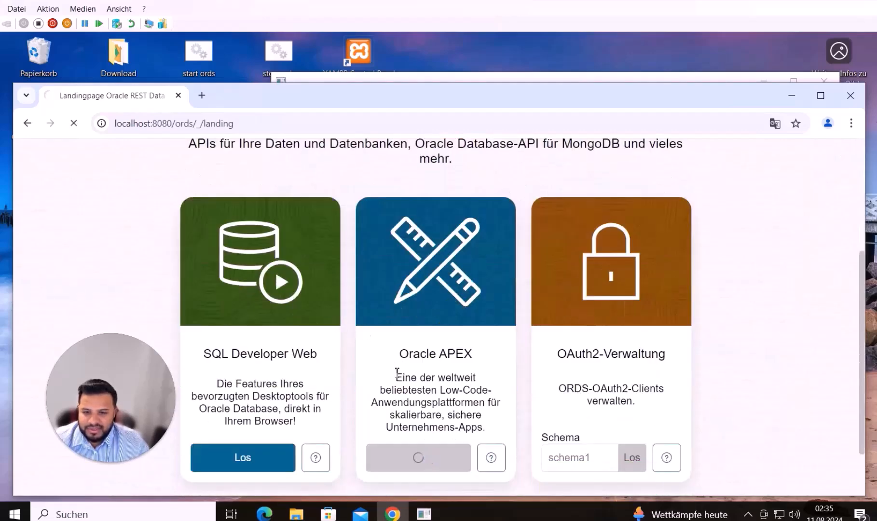
pyautogui.write('test')
pyautogui.click(399, 362)
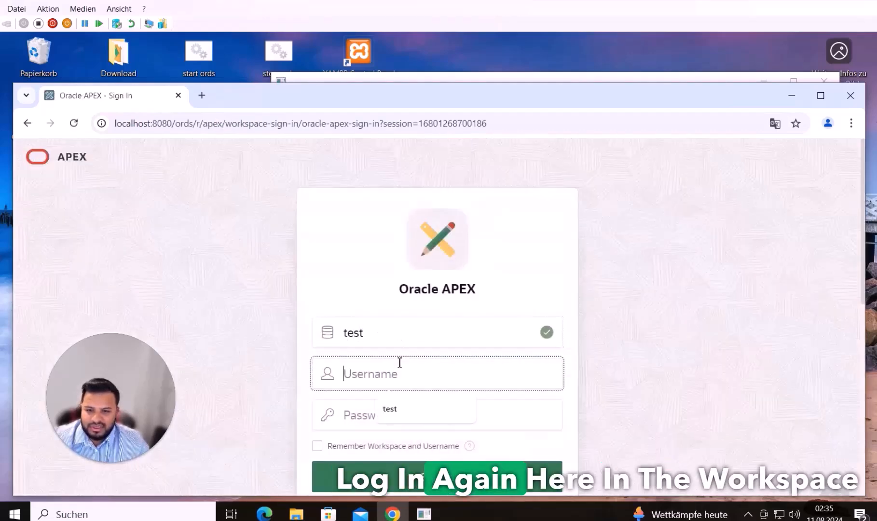
pyautogui.write('testtest')
pyautogui.press('Return')
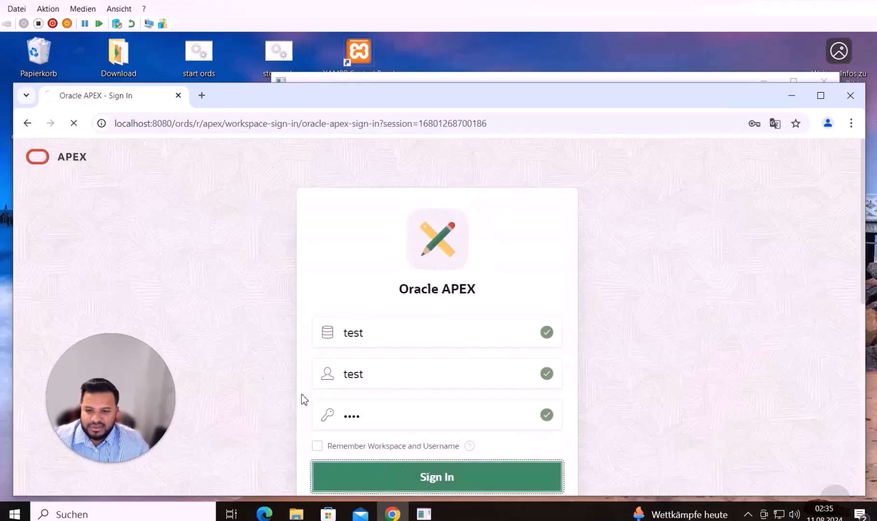
pyautogui.scroll(-1, 262, 357)
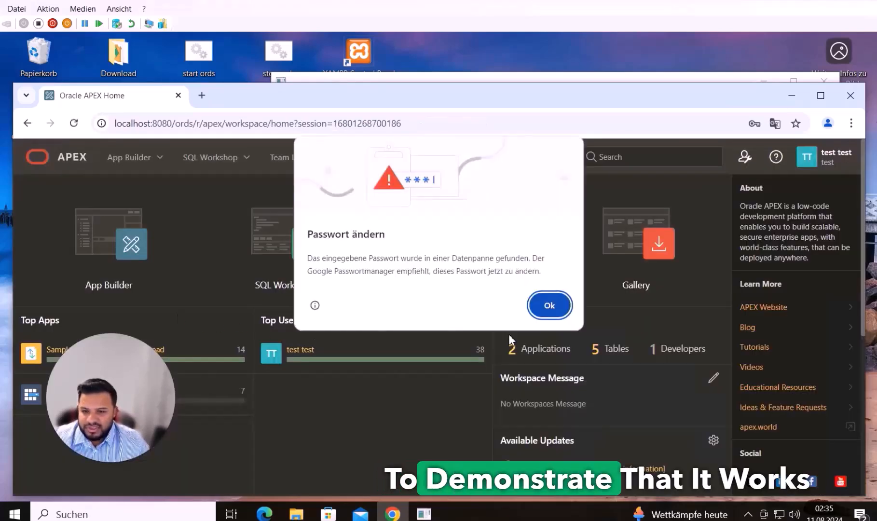
pyautogui.click(537, 310)
# Run Sample Interactive Grids from App Builder and sign in to the app
pyautogui.click(124, 276)
pyautogui.scroll(-1, 306, 338)
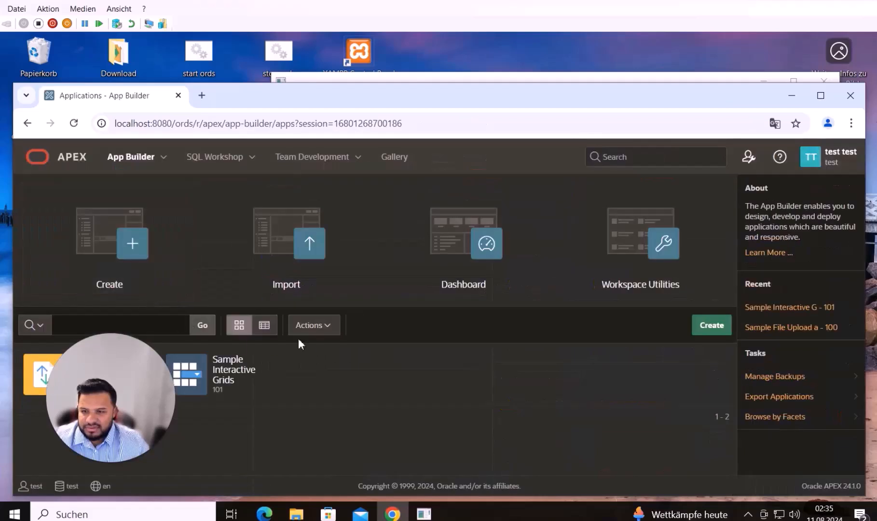
pyautogui.click(292, 391)
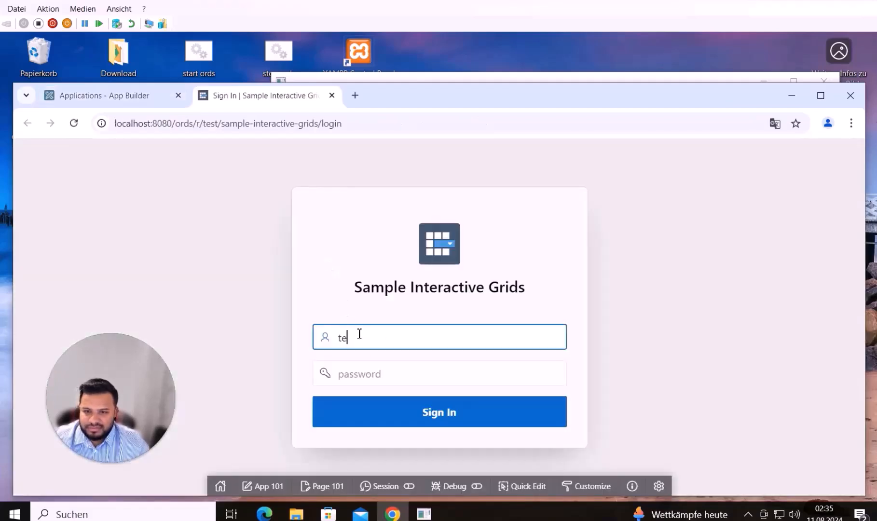
pyautogui.click(377, 415)
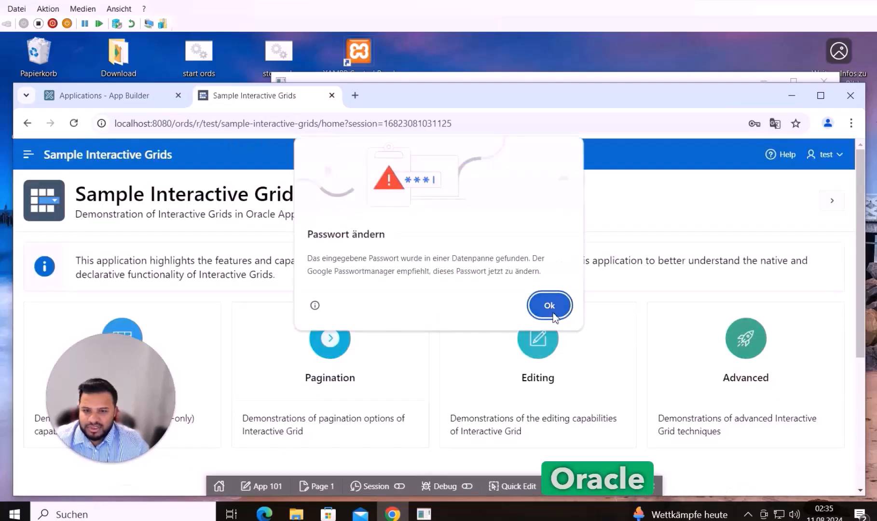
# In a new tab, load localhost and localhost/apexnote/ to confirm both refuse the connection
pyautogui.click(553, 313)
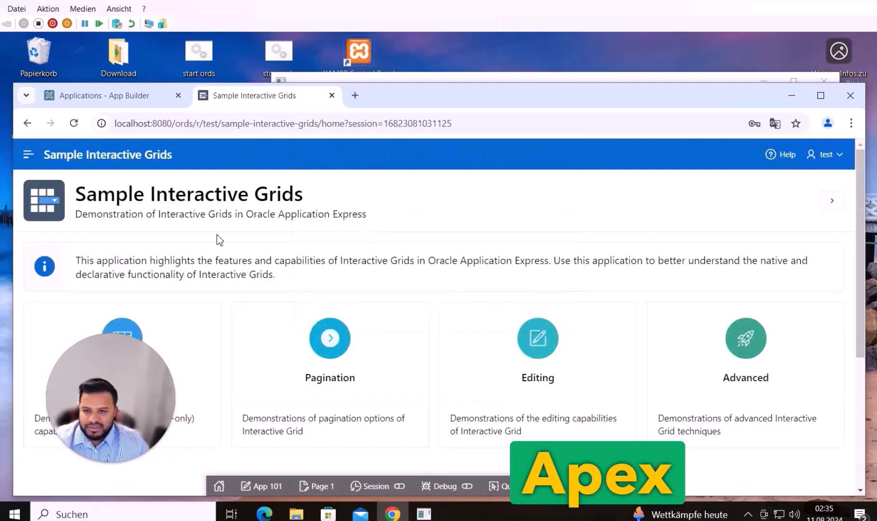
pyautogui.doubleClick(185, 126)
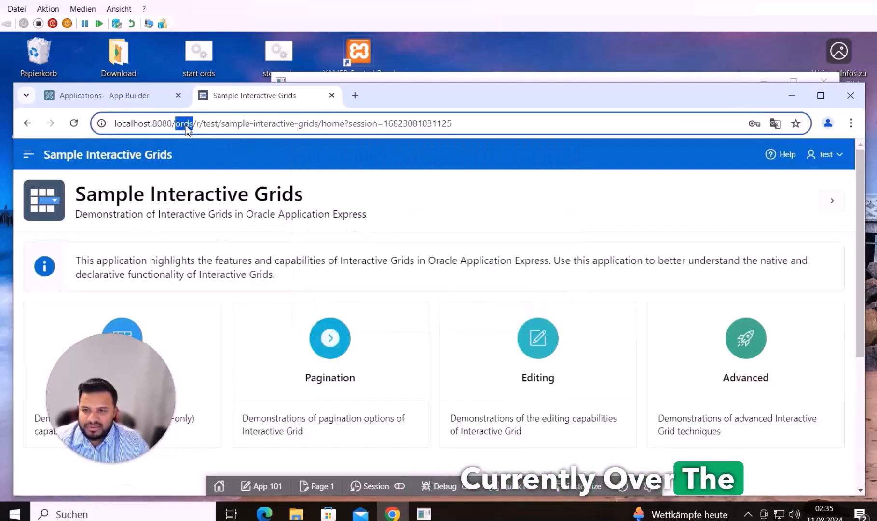
pyautogui.click(356, 97)
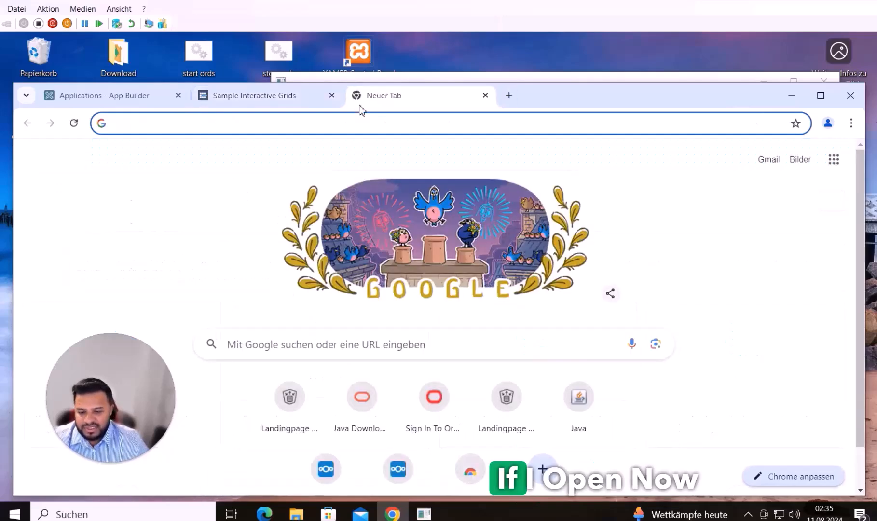
pyautogui.write('localhost')
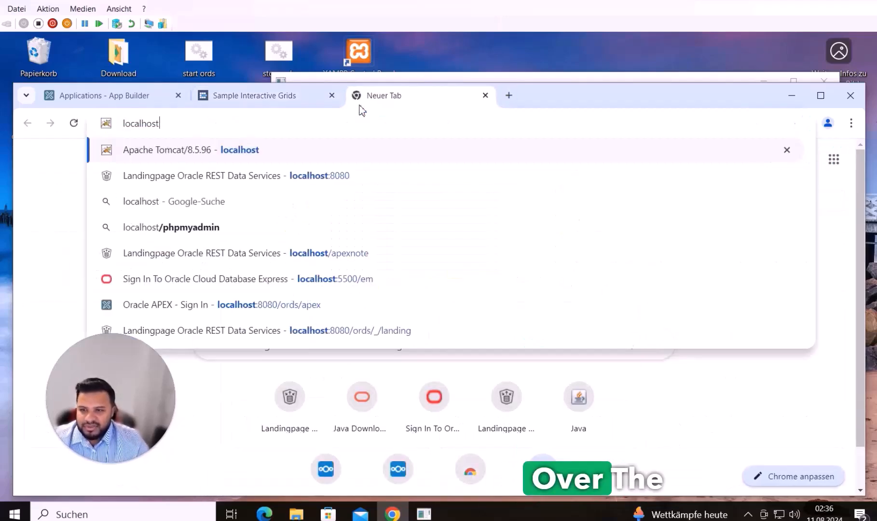
pyautogui.press('Return')
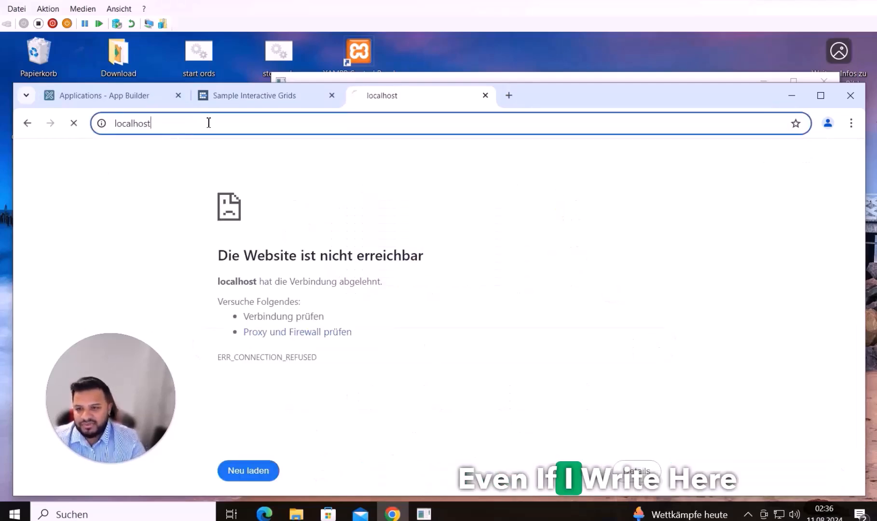
pyautogui.write('/')
pyautogui.press('Return')
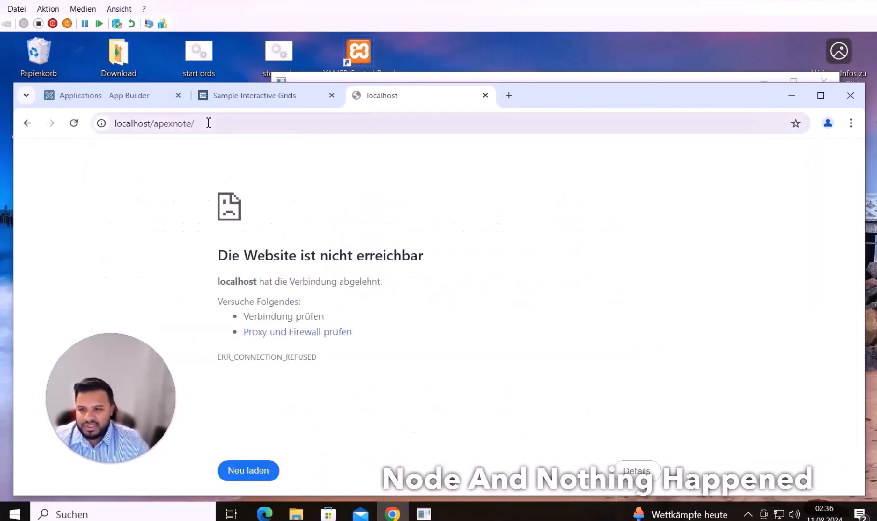
# Stop ORDS by running the stop ords desktop script
pyautogui.click(555, 77)
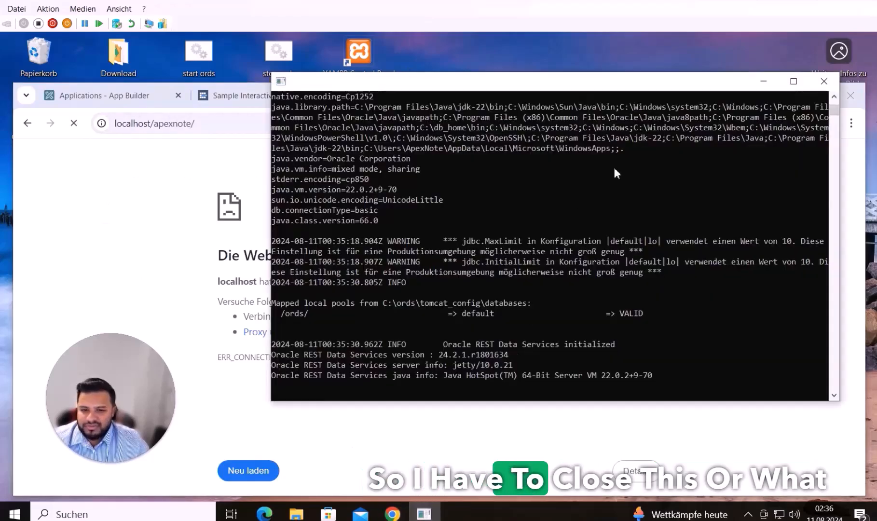
pyautogui.click(186, 166)
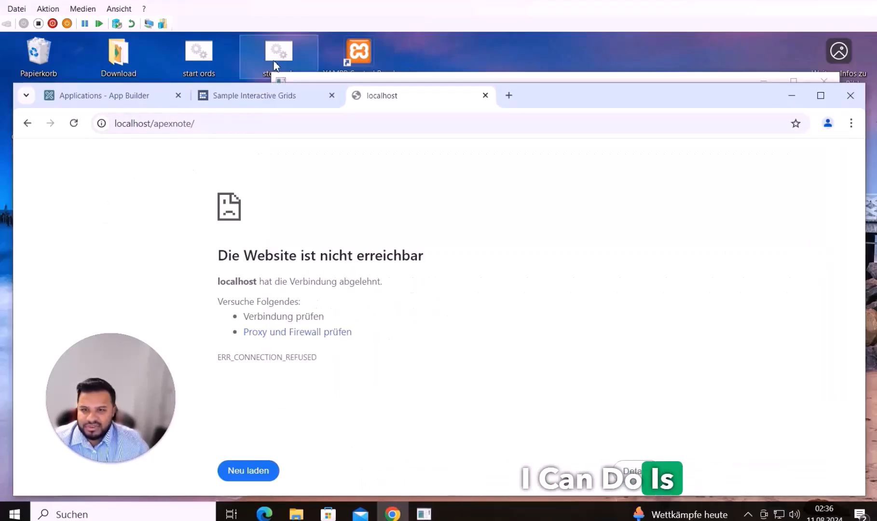
pyautogui.moveTo(699, 81); pyautogui.dragTo(520, 146)
pyautogui.click(798, 93)
pyautogui.moveTo(353, 152); pyautogui.dragTo(444, 118)
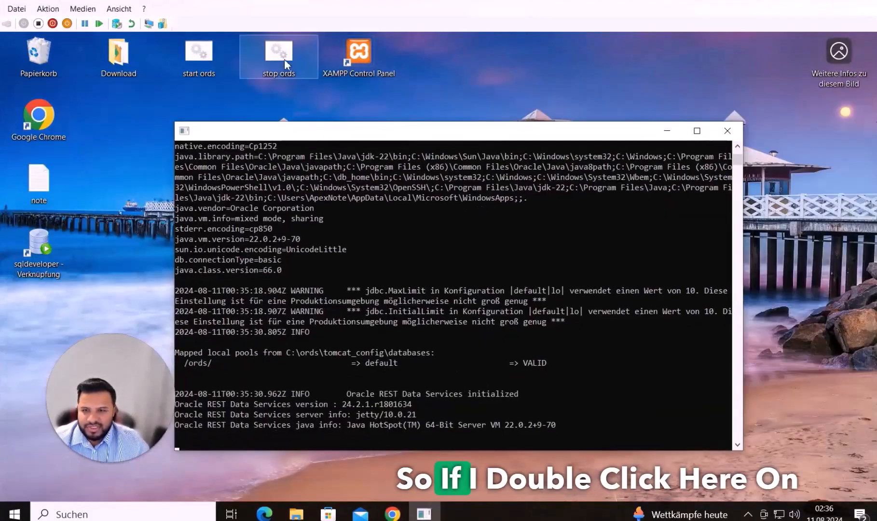
pyautogui.doubleClick(283, 57)
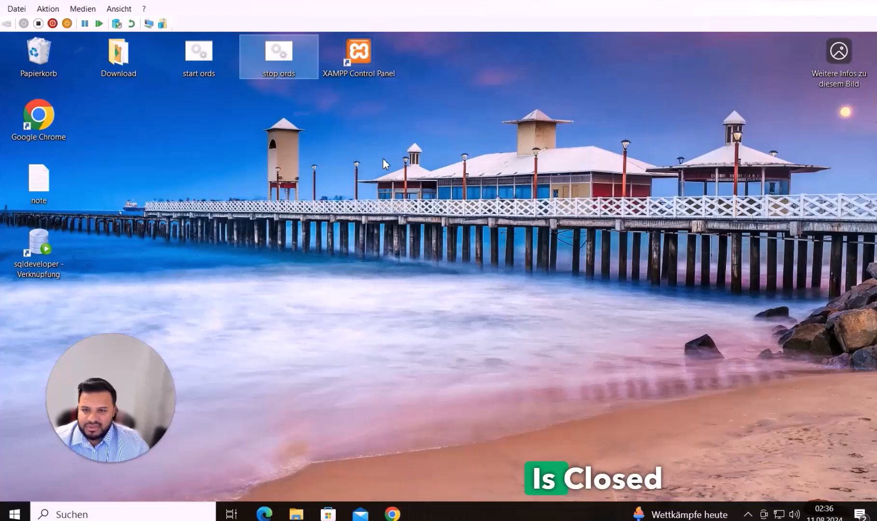
pyautogui.click(358, 81)
# Launch XAMPP Control Panel and recheck the App Builder, Interactive Grids and localhost tabs
pyautogui.doubleClick(358, 54)
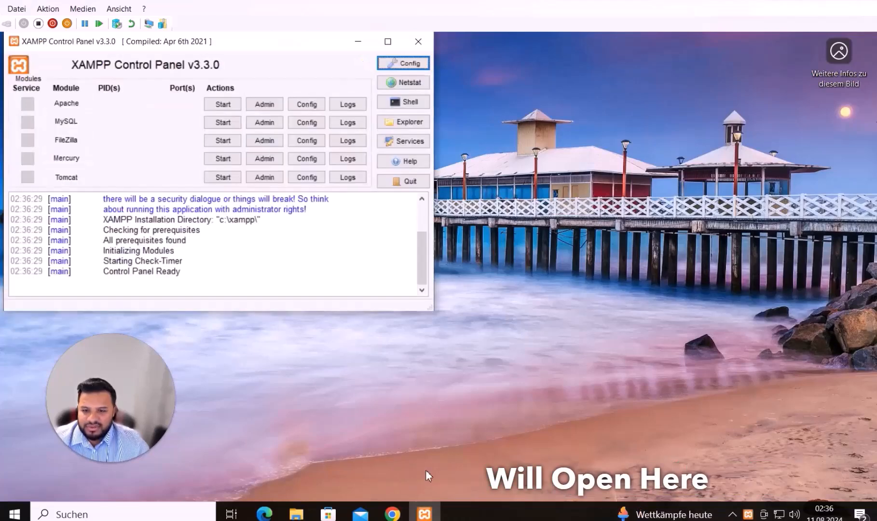
pyautogui.moveTo(176, 39); pyautogui.dragTo(465, 57)
pyautogui.click(386, 488)
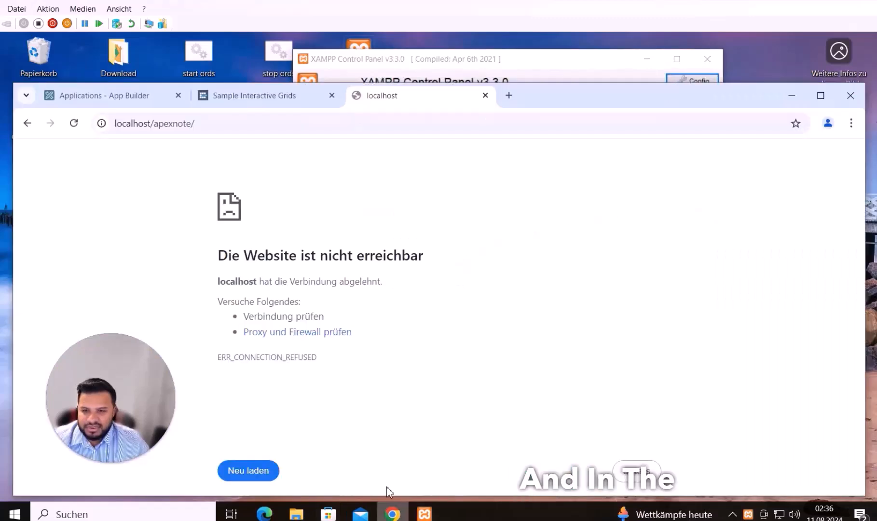
pyautogui.click(120, 96)
pyautogui.click(222, 96)
pyautogui.click(363, 92)
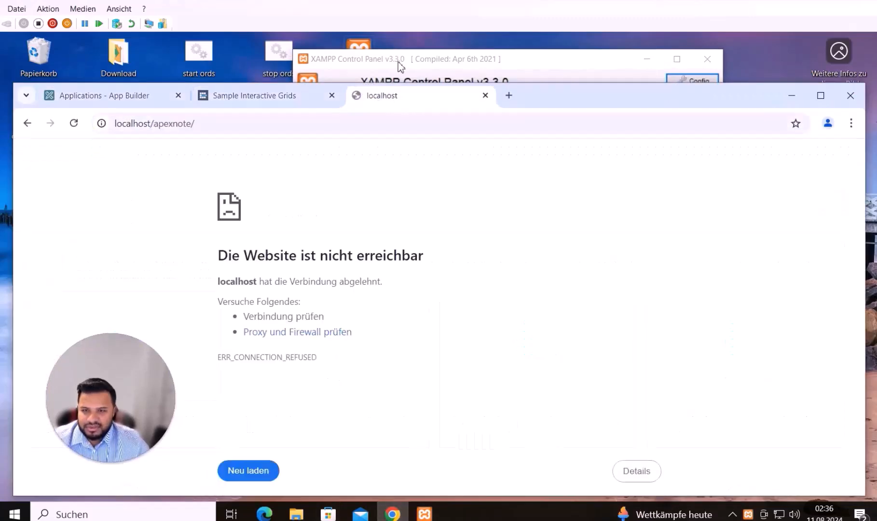
# Start Tomcat in XAMPP Control Panel and follow its catalina_start.bat console until startup finishes
pyautogui.click(401, 63)
pyautogui.click(512, 195)
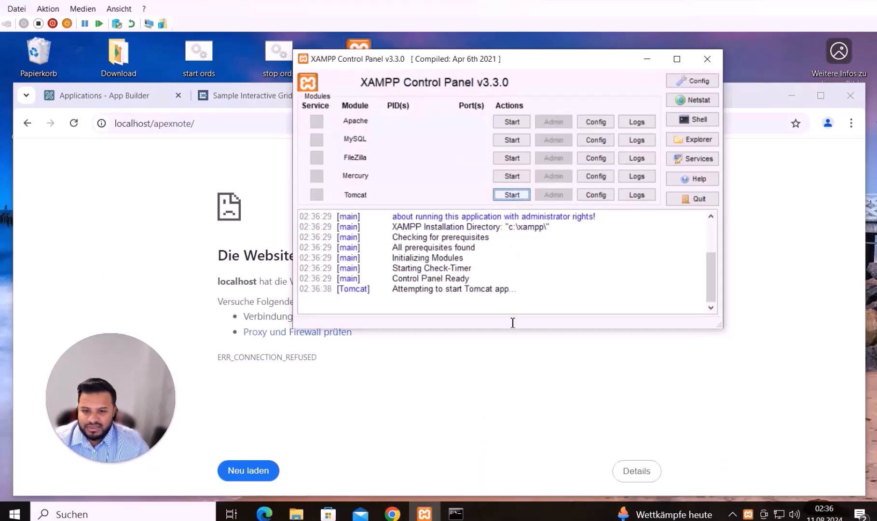
pyautogui.click(460, 517)
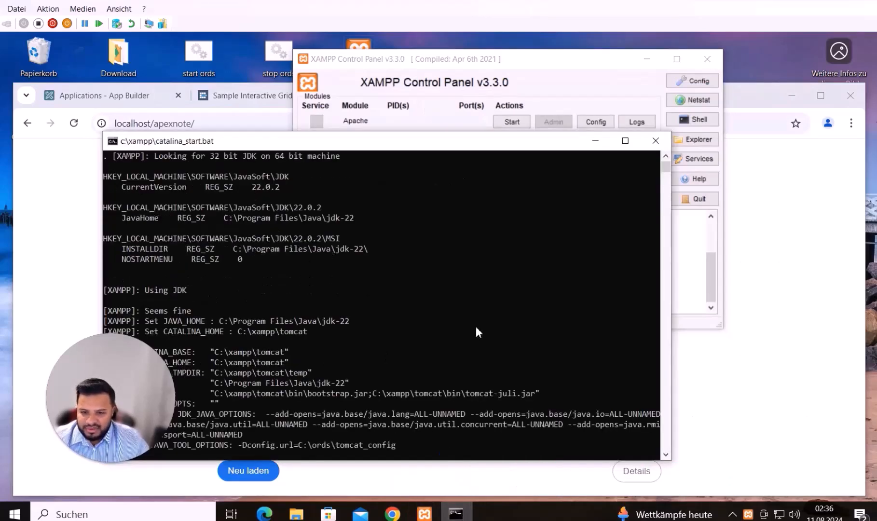
pyautogui.moveTo(416, 145); pyautogui.dragTo(557, 119)
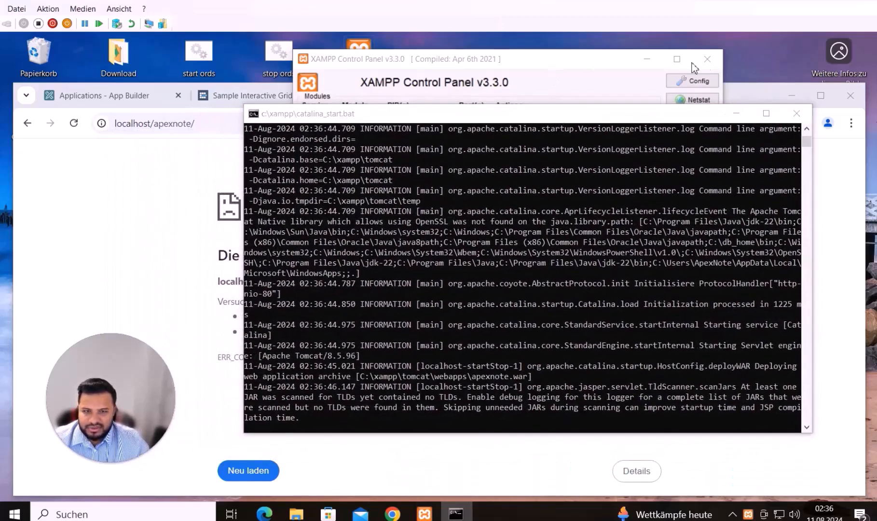
pyautogui.click(709, 60)
pyautogui.click(709, 60)
pyautogui.moveTo(515, 121); pyautogui.dragTo(533, 107)
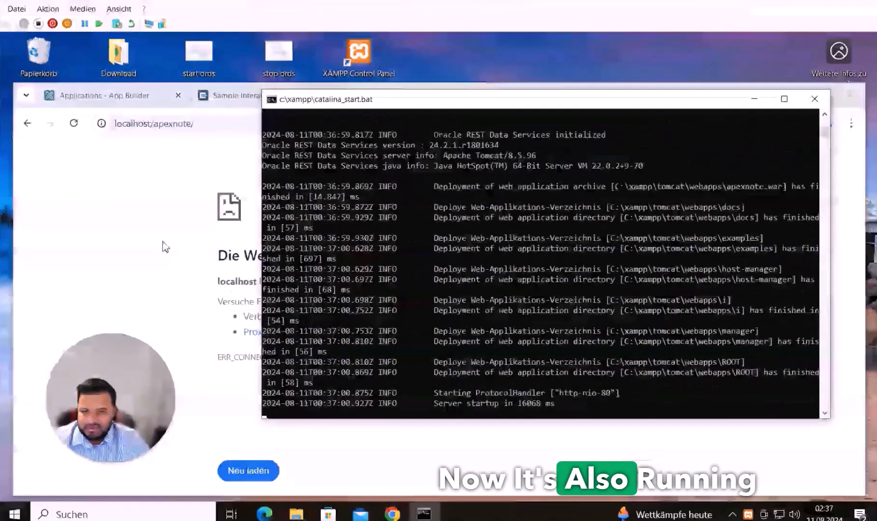
# Reload localhost/apexnote to bring up the ORDS landing page served by Tomcat
pyautogui.click(100, 145)
pyautogui.moveTo(153, 125); pyautogui.dragTo(220, 125)
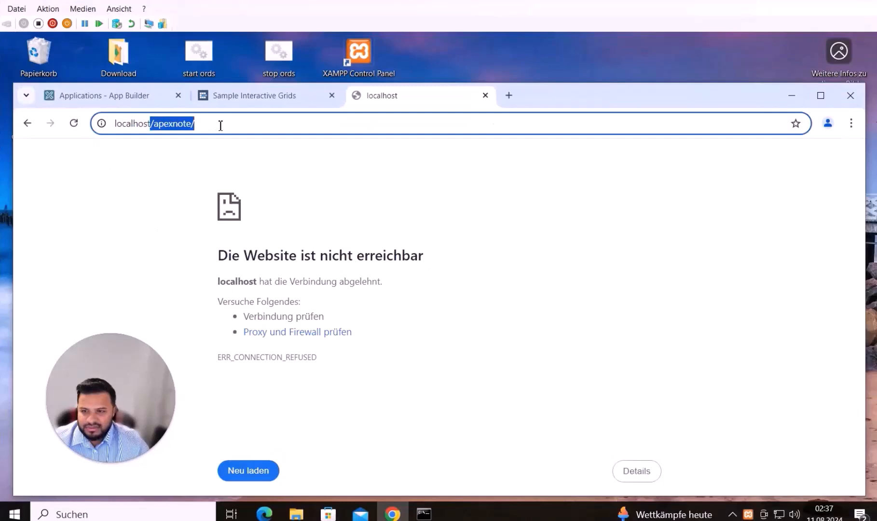
pyautogui.press('BackSpace')
pyautogui.press('BackSpace')
pyautogui.click(73, 125)
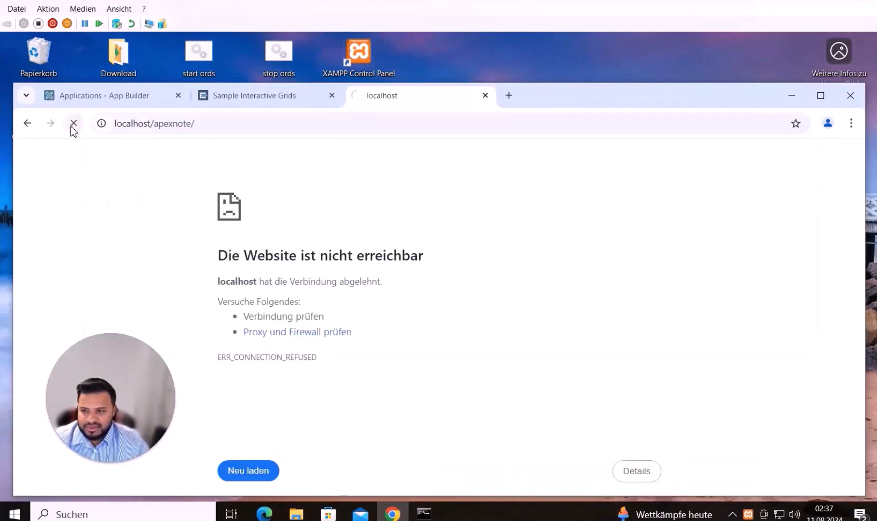
pyautogui.moveTo(116, 124); pyautogui.dragTo(216, 122)
pyautogui.click(175, 144)
pyautogui.scroll(-5, 502, 278)
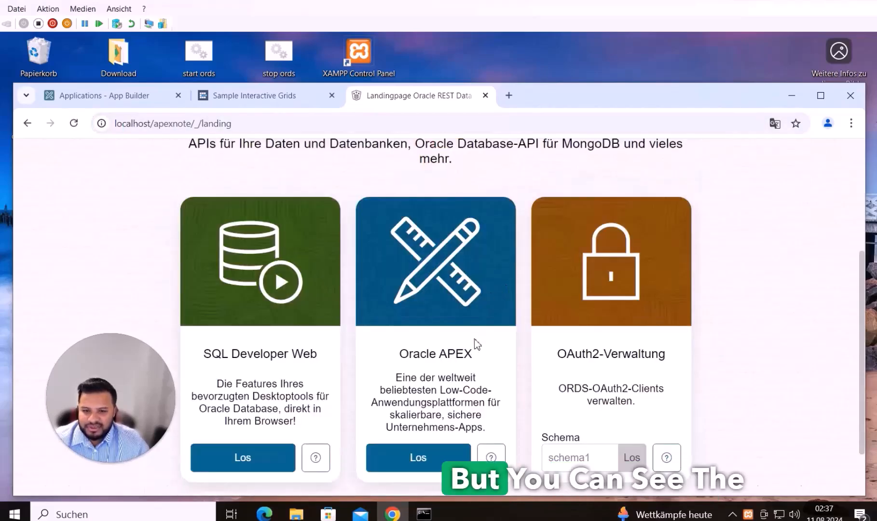
# Open Oracle APEX and sign in to the test workspace
pyautogui.click(431, 399)
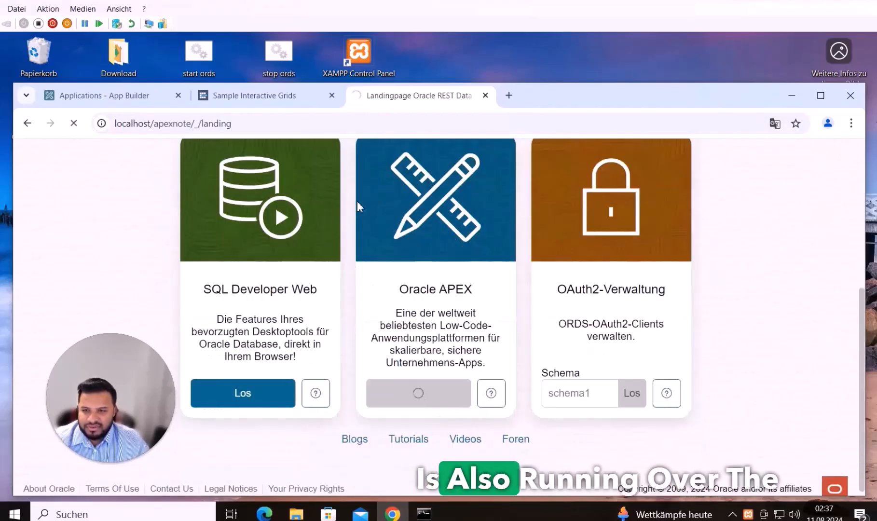
pyautogui.write('test')
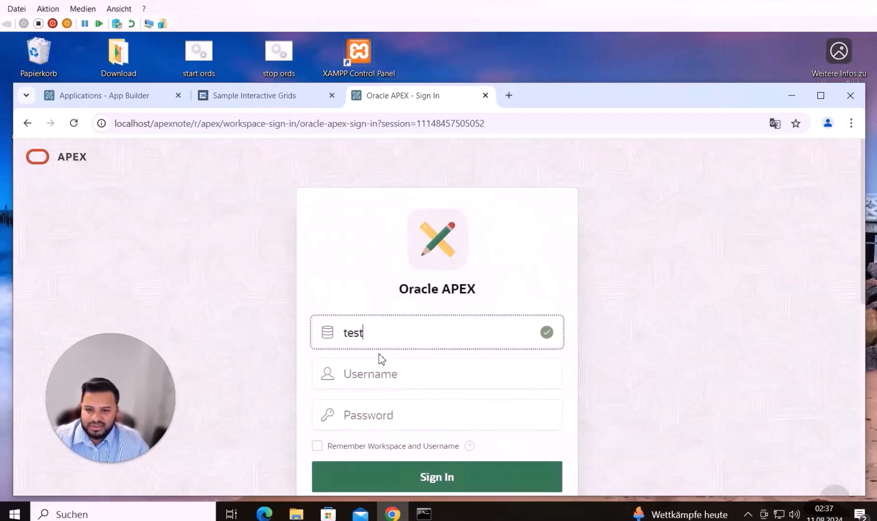
pyautogui.click(381, 372)
pyautogui.write('test')
pyautogui.click(383, 413)
pyautogui.write('test')
pyautogui.press('Return')
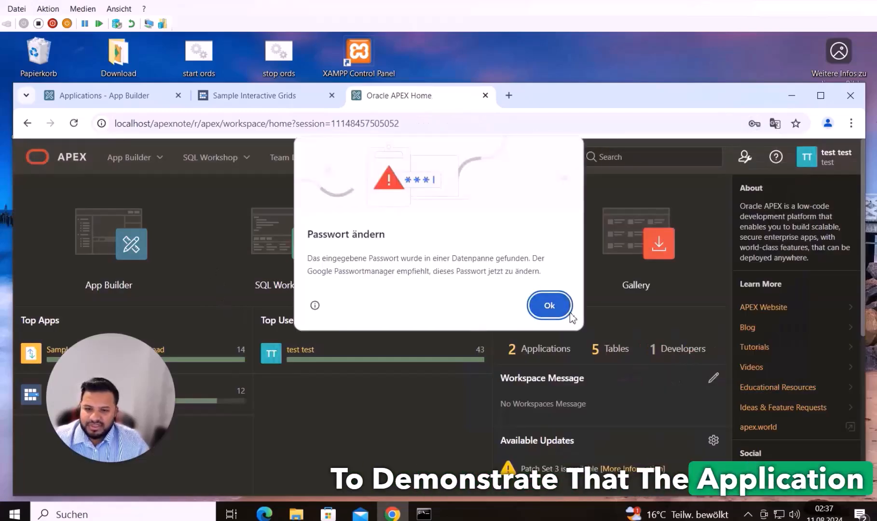
pyautogui.click(550, 305)
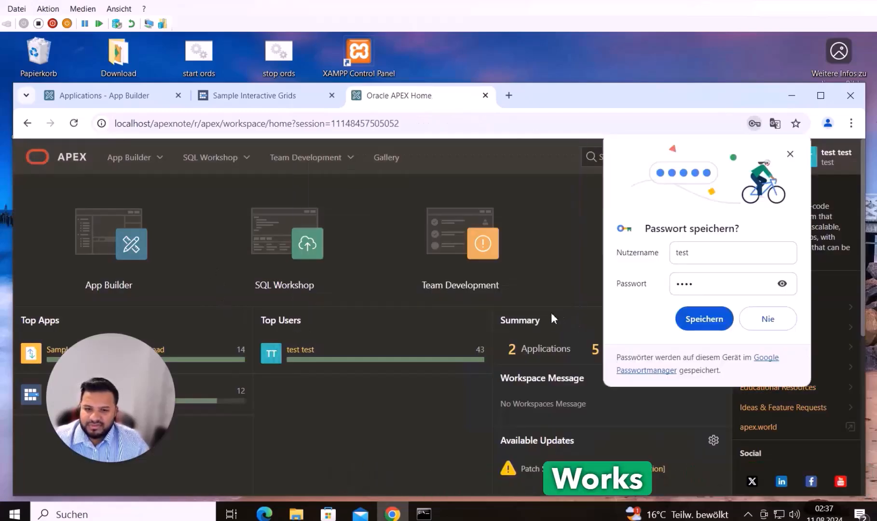
# Run Sample File Upload and Download and sign in to the app
pyautogui.scroll(-3, 207, 345)
pyautogui.click(116, 220)
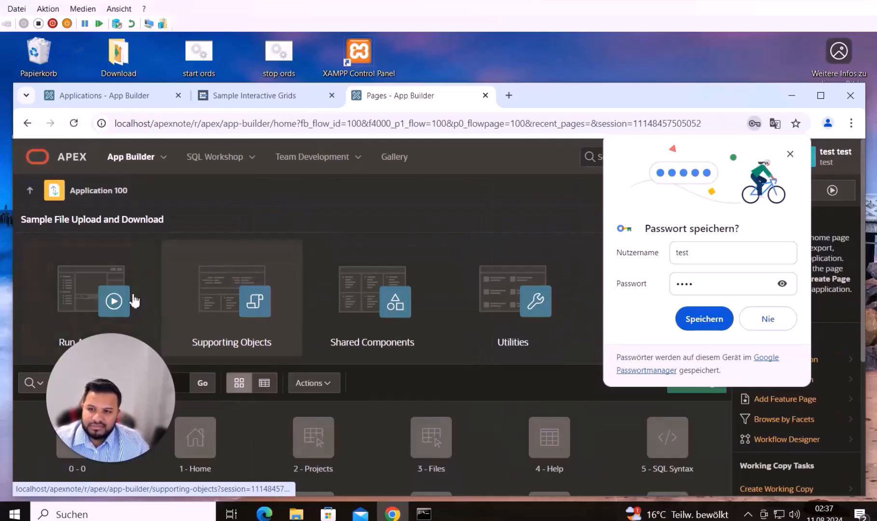
pyautogui.click(135, 300)
pyautogui.write('test')
pyautogui.click(416, 376)
pyautogui.write('•••••')
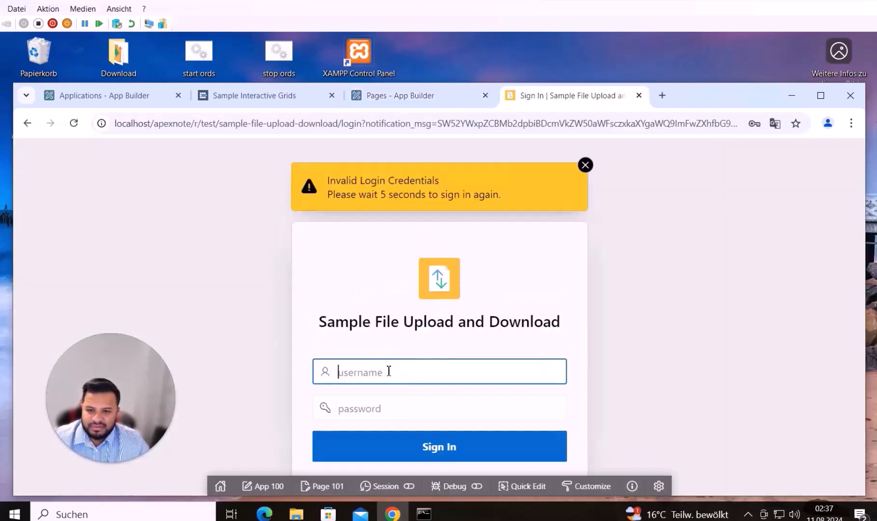
pyautogui.hotkey('ctrl', 'v')
pyautogui.click(384, 406)
pyautogui.moveTo(398, 373); pyautogui.dragTo(235, 371)
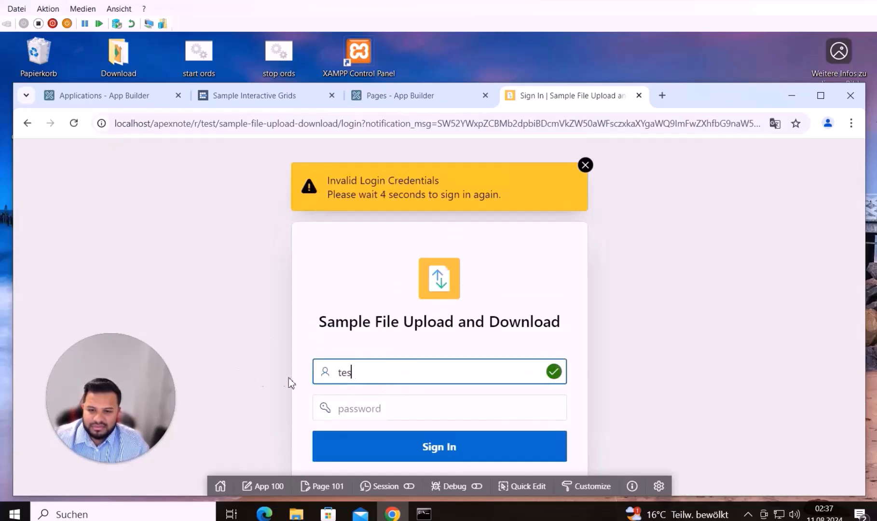
pyautogui.click(367, 417)
pyautogui.write('••••')
pyautogui.click(361, 453)
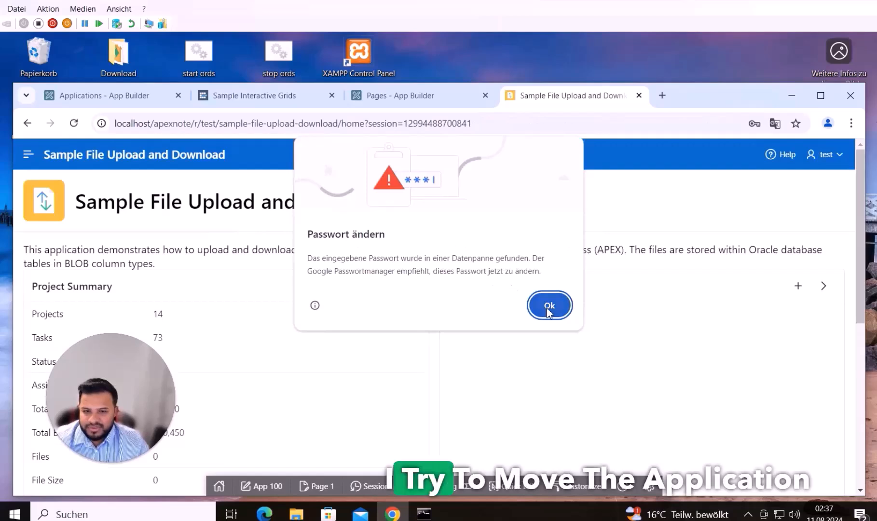
# Dismiss the password breach warning and reload the port 8080 Interactive Grids tab
pyautogui.click(548, 305)
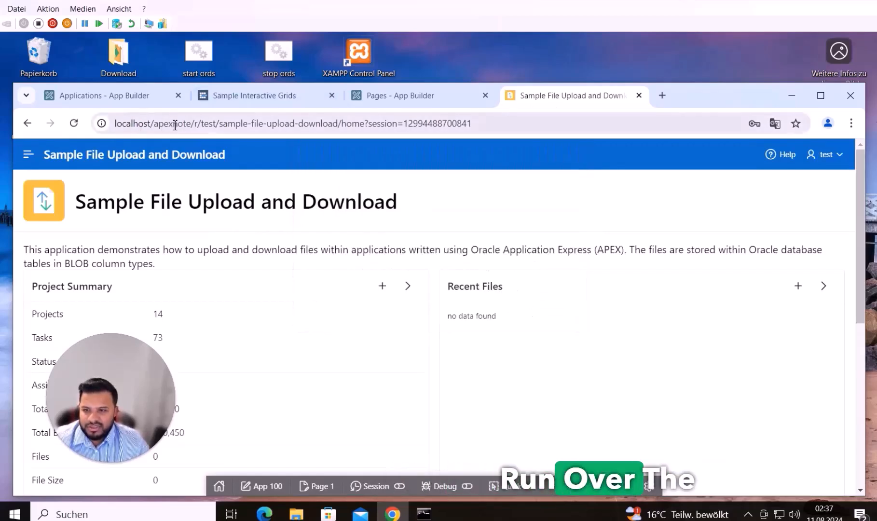
pyautogui.click(248, 98)
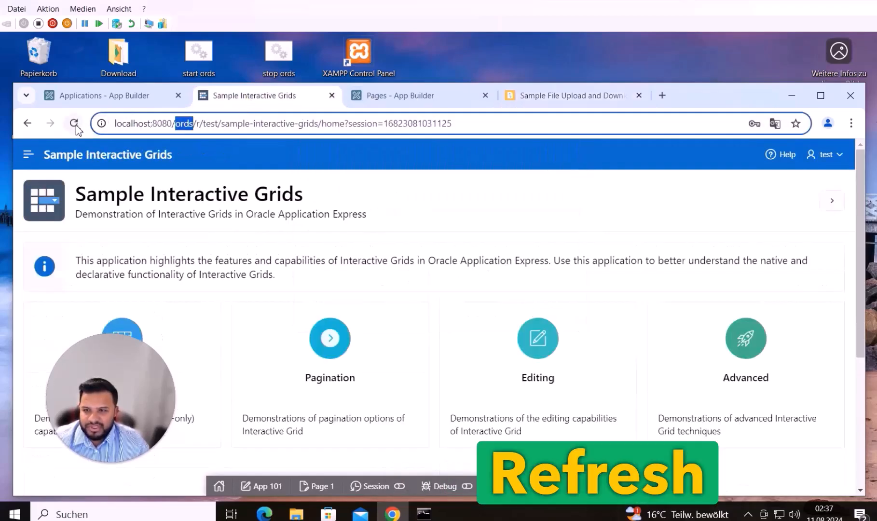
pyautogui.click(74, 123)
# Reload the port 8080 App Builder and Interactive Grids tabs to show ERR_CONNECTION_REFUSED, then return to the apexnote app
pyautogui.click(142, 96)
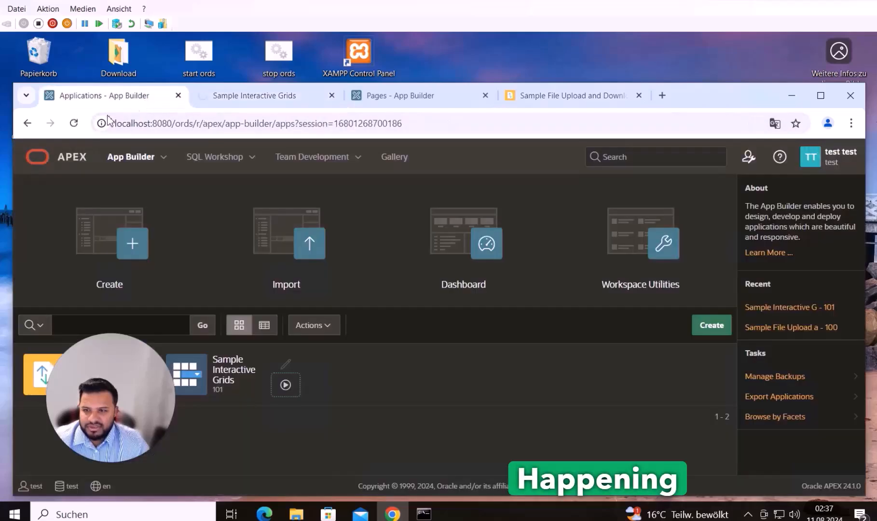
pyautogui.click(74, 123)
pyautogui.click(246, 100)
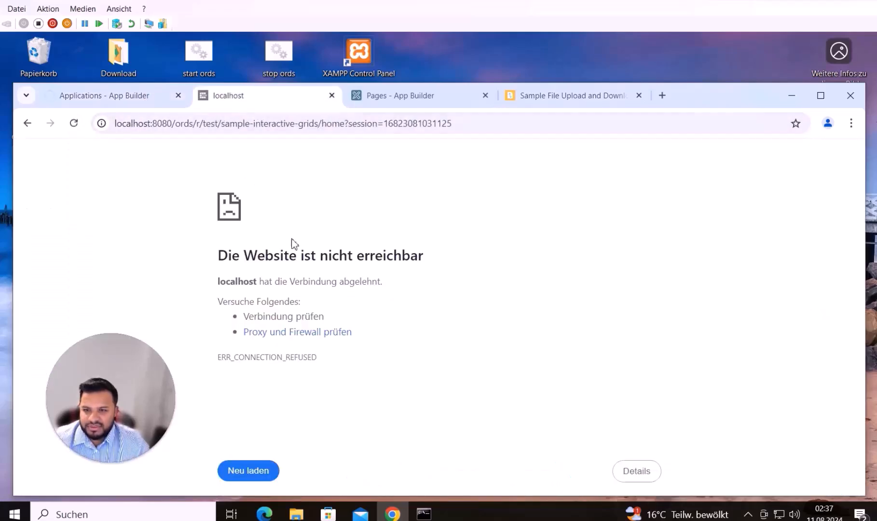
pyautogui.tripleClick(245, 255)
pyautogui.click(125, 94)
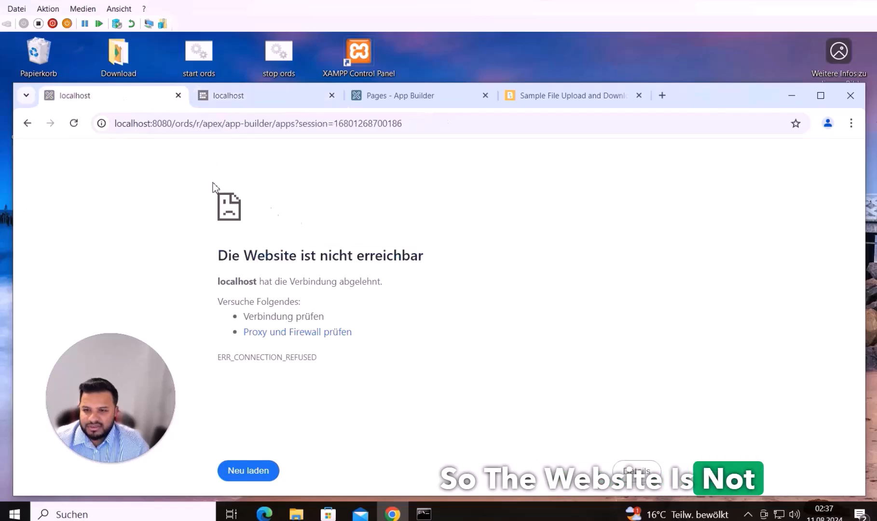
pyautogui.moveTo(225, 250); pyautogui.dragTo(450, 270)
pyautogui.click(598, 102)
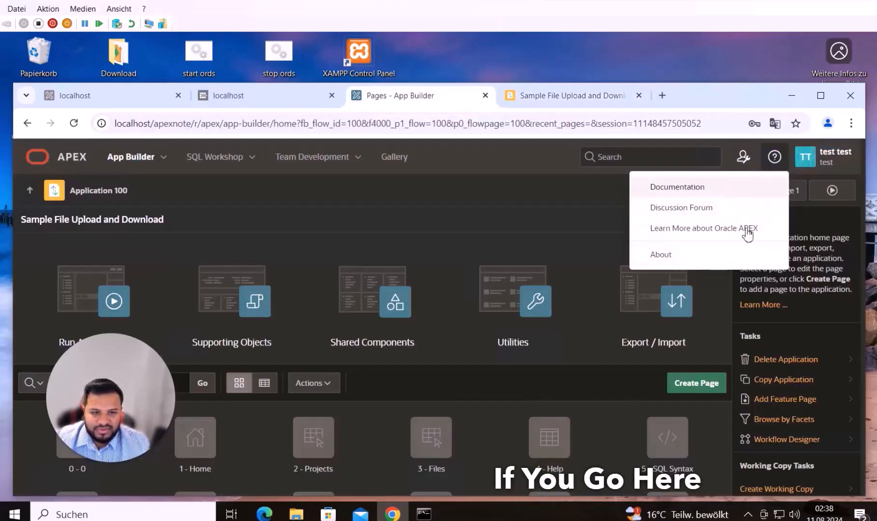
# Confirm the About Oracle APEX details show Product Build 24.1.0
pyautogui.click(705, 259)
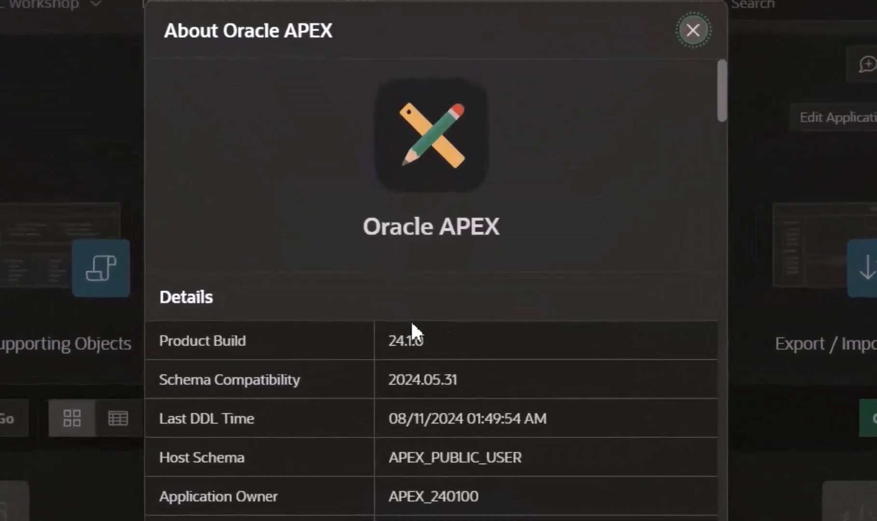
pyautogui.moveTo(388, 343); pyautogui.dragTo(425, 344)
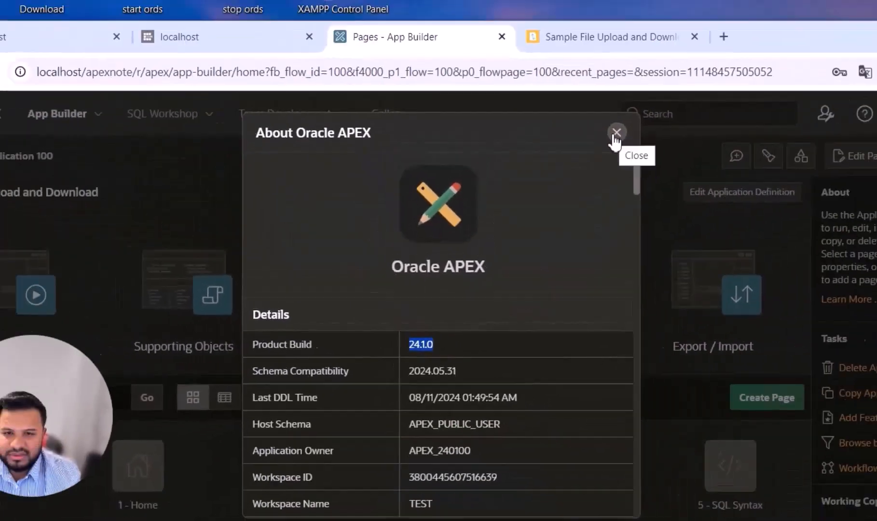
pyautogui.click(696, 26)
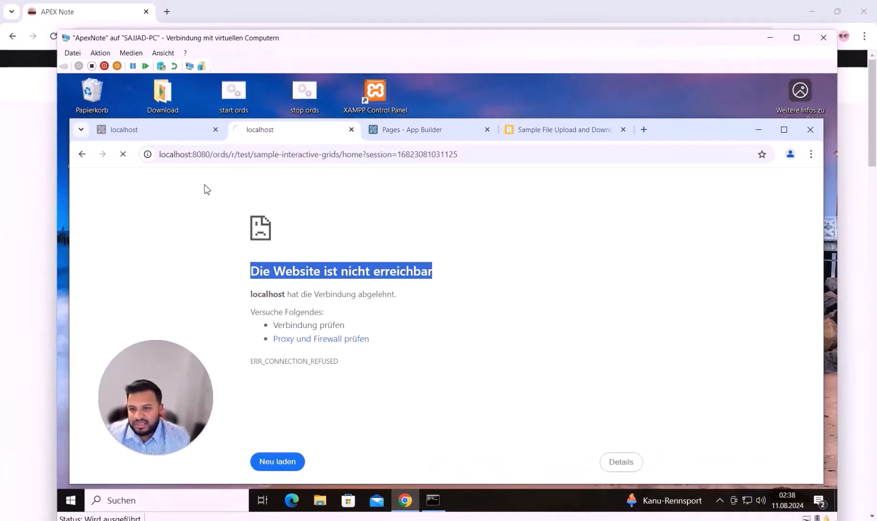
# Contrast the failing ords address with the working localhost/apexnote App Builder and sample app addresses
pyautogui.doubleClick(218, 155)
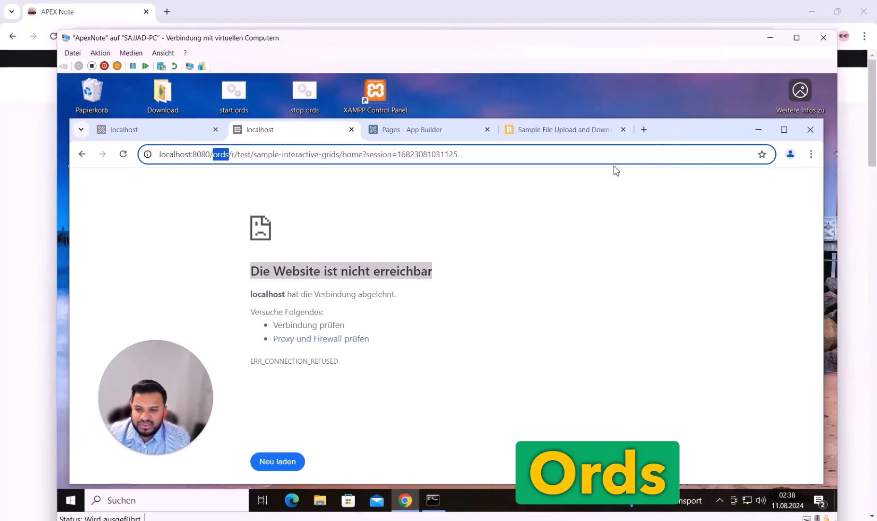
pyautogui.click(412, 131)
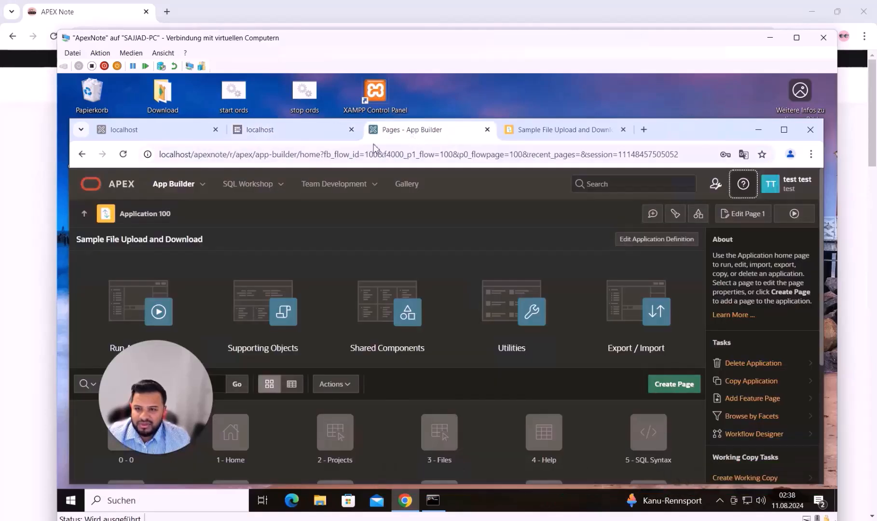
pyautogui.doubleClick(215, 156)
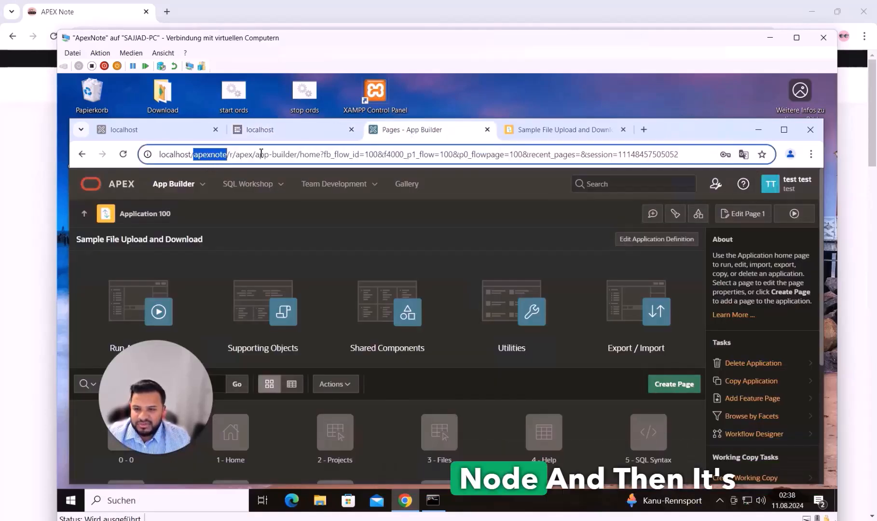
pyautogui.click(211, 160)
pyautogui.moveTo(170, 155); pyautogui.dragTo(227, 159)
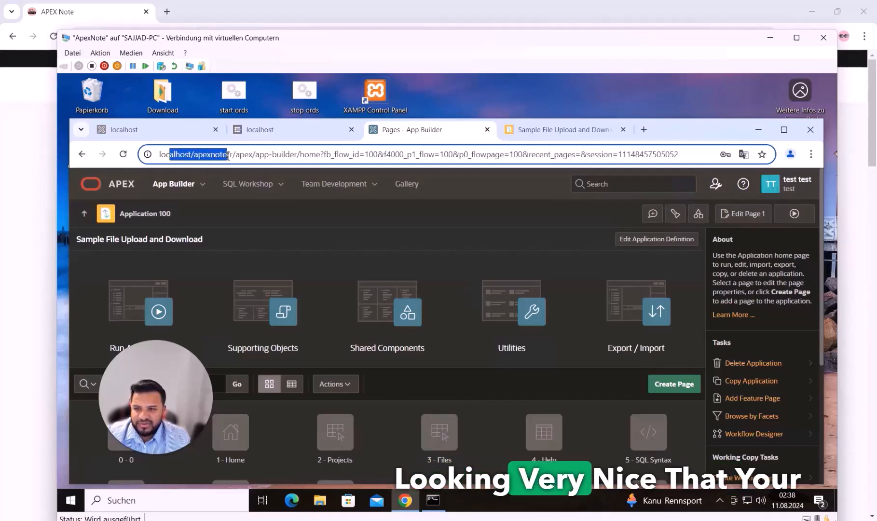
pyautogui.hotkey('ctrl', 'Tab')
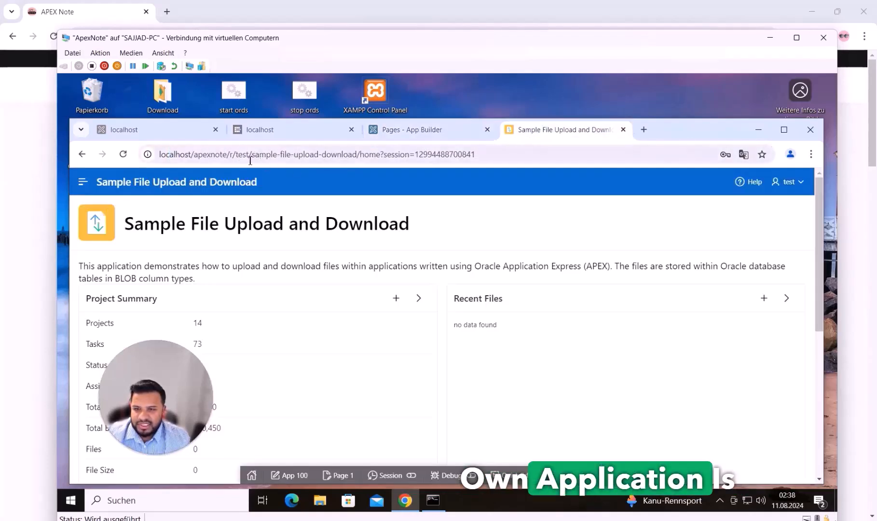
pyautogui.doubleClick(196, 154)
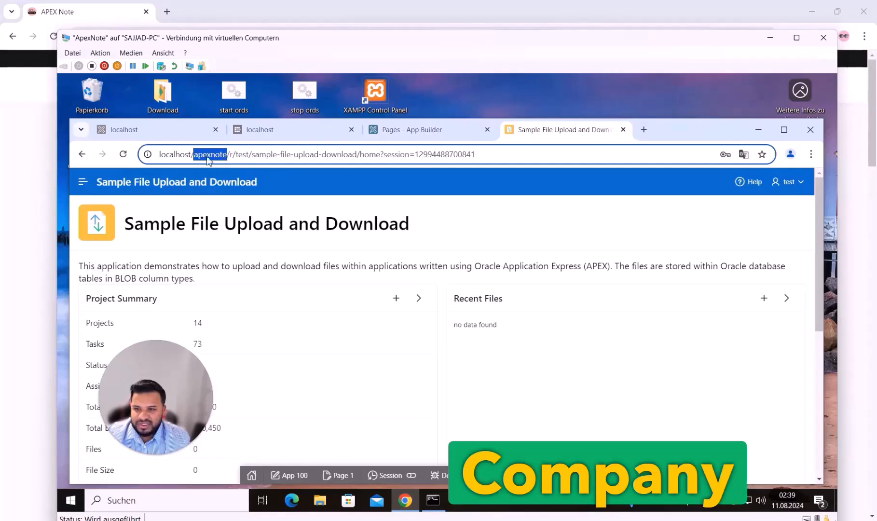